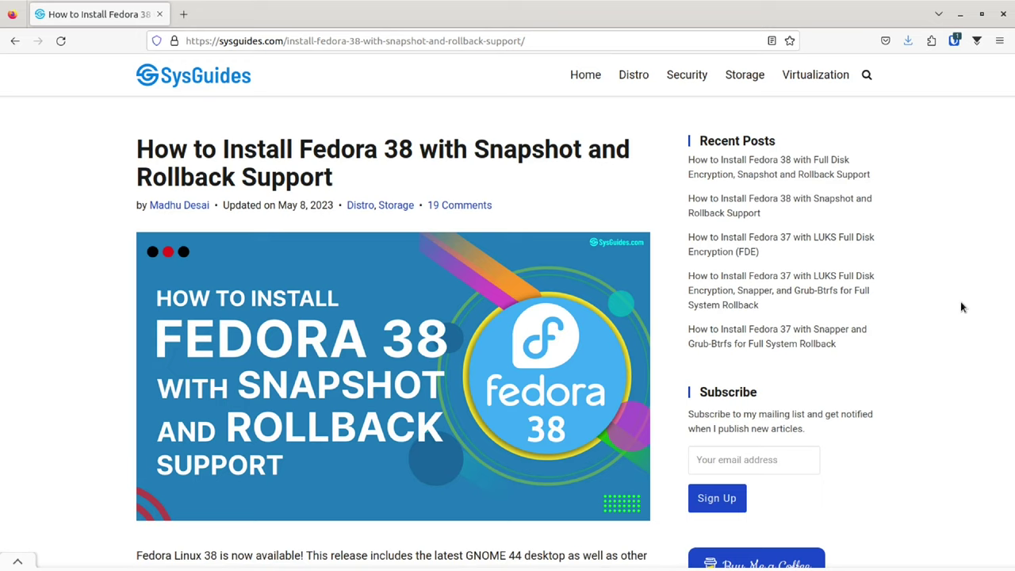
- Scroll the Fedora 38 snapshot and rollback guide down to its example /etc/fstab listing
scroll(961, 308, down, 9)
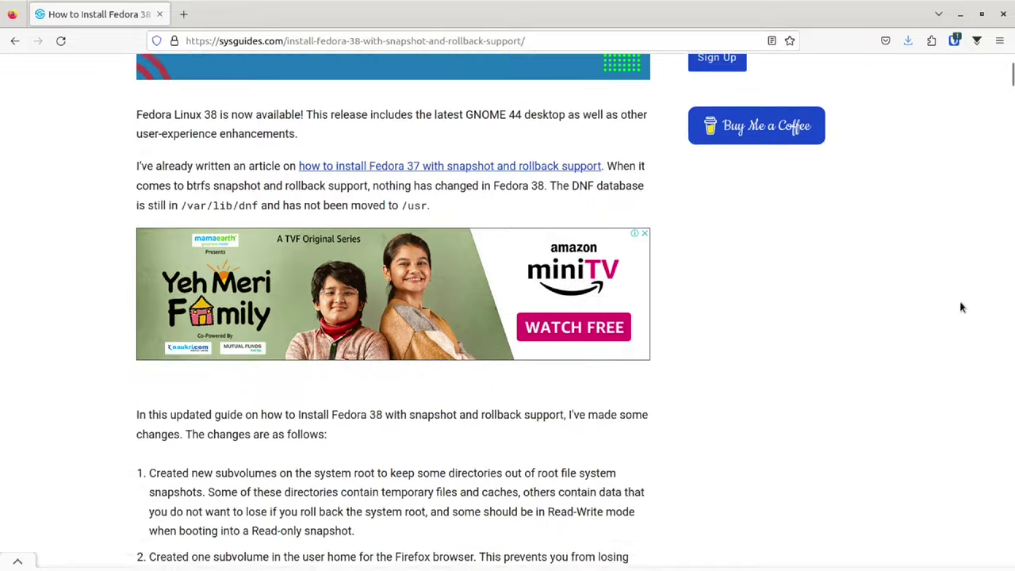
scroll(957, 310, down, 4)
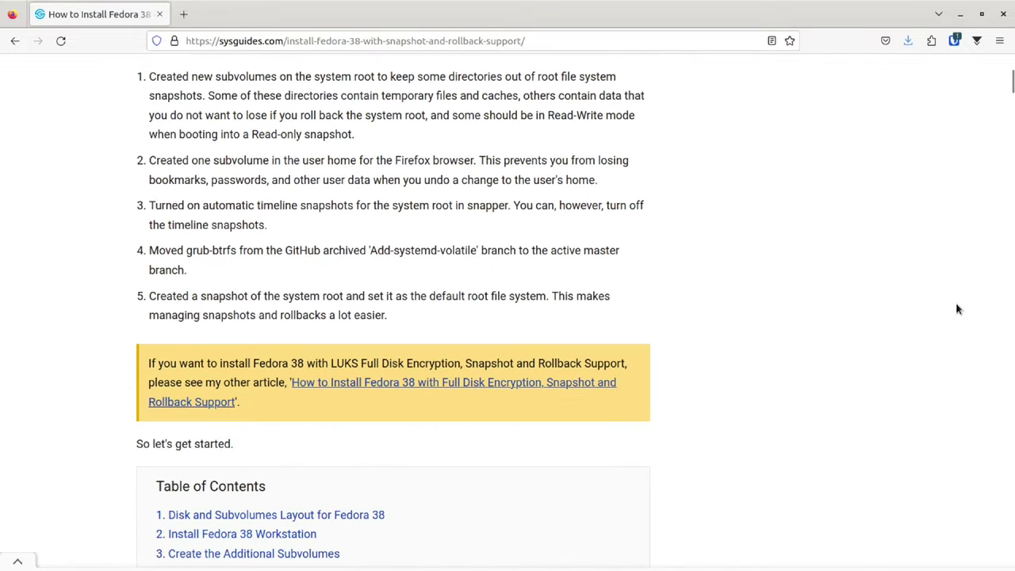
scroll(957, 309, down, 10)
scroll(957, 309, down, 15)
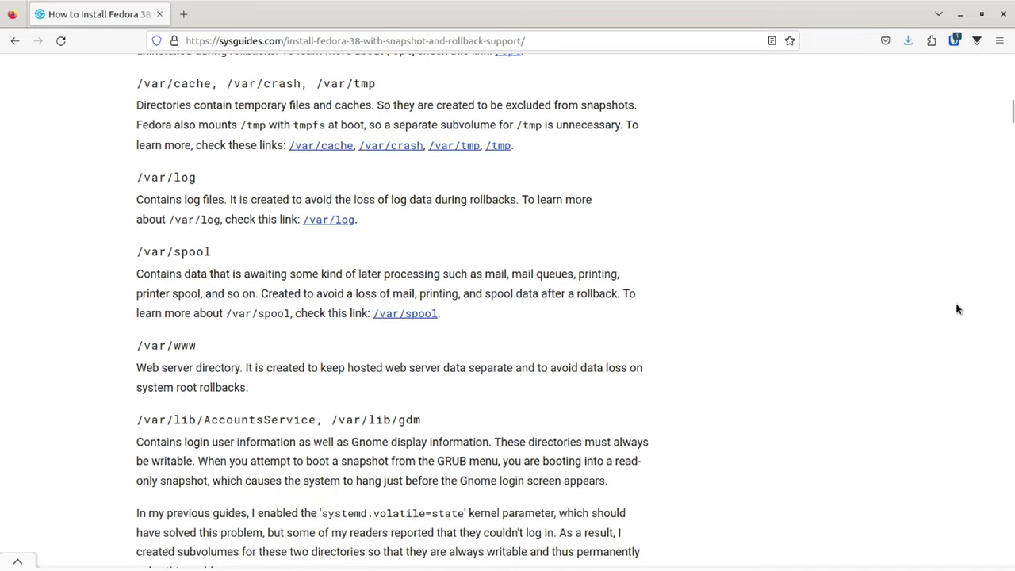
scroll(957, 309, down, 15)
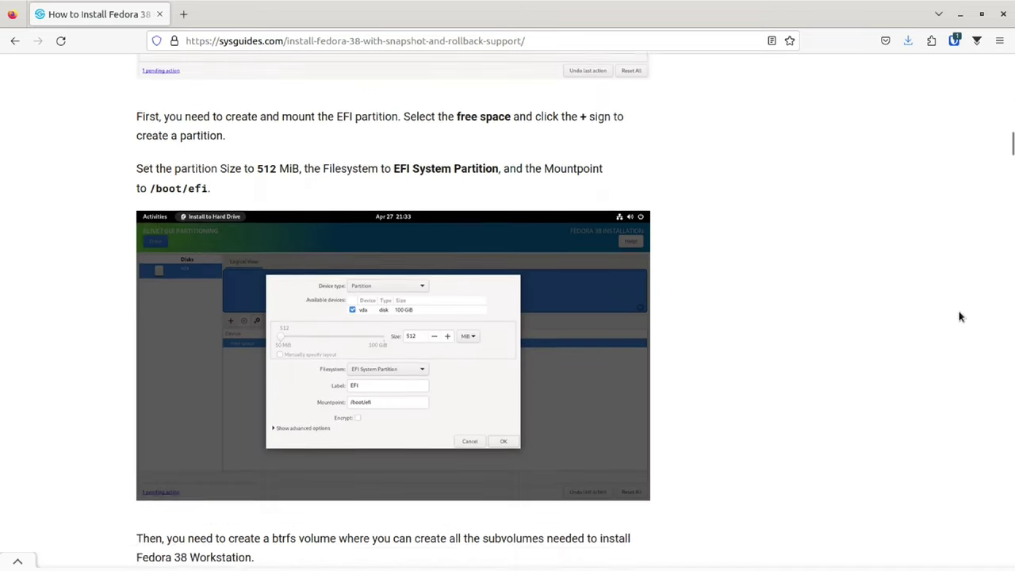
scroll(959, 317, down, 20)
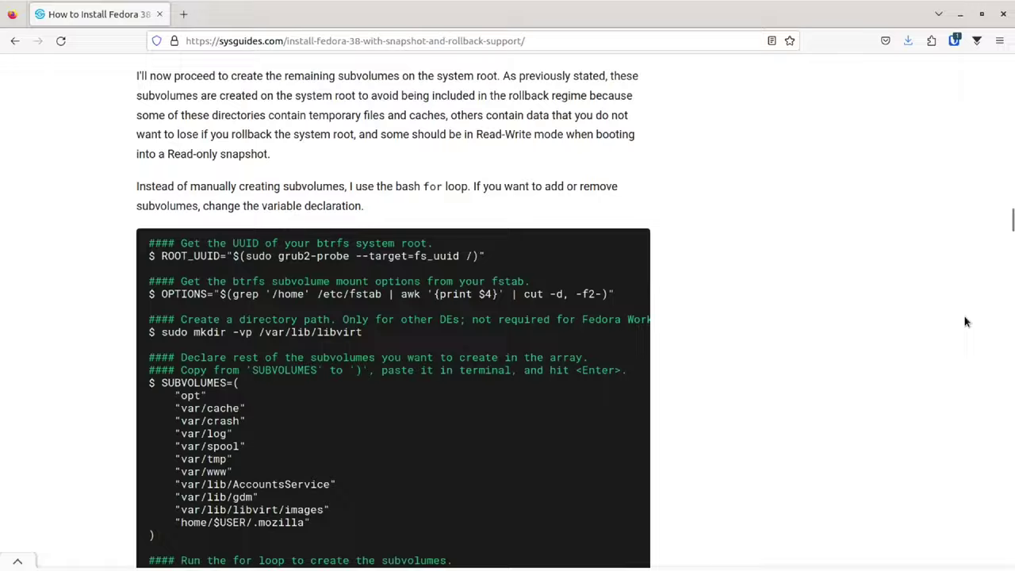
scroll(968, 322, down, 5)
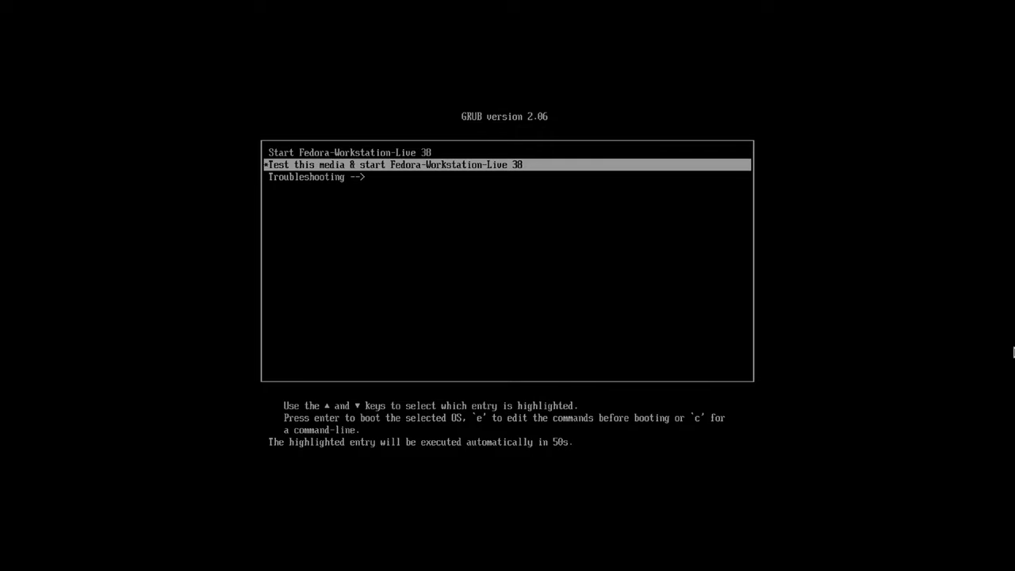
- Boot the Start Fedora-Workstation-Live 38 entry from the GRUB menu, skipping the media test
key(Up)
key(Return)
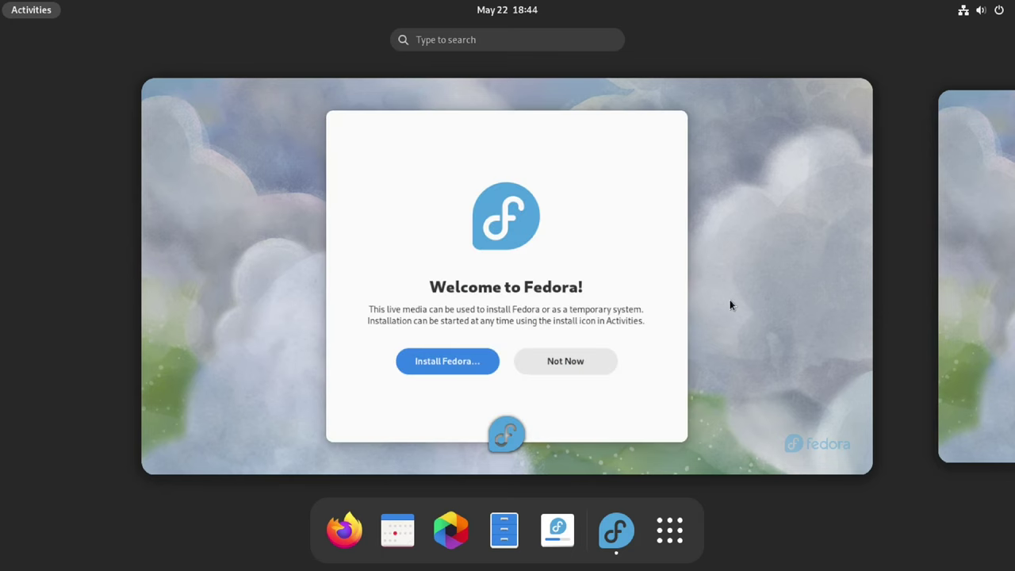
- Launch Install Fedora and choose English (India) as the installer language
click(729, 299)
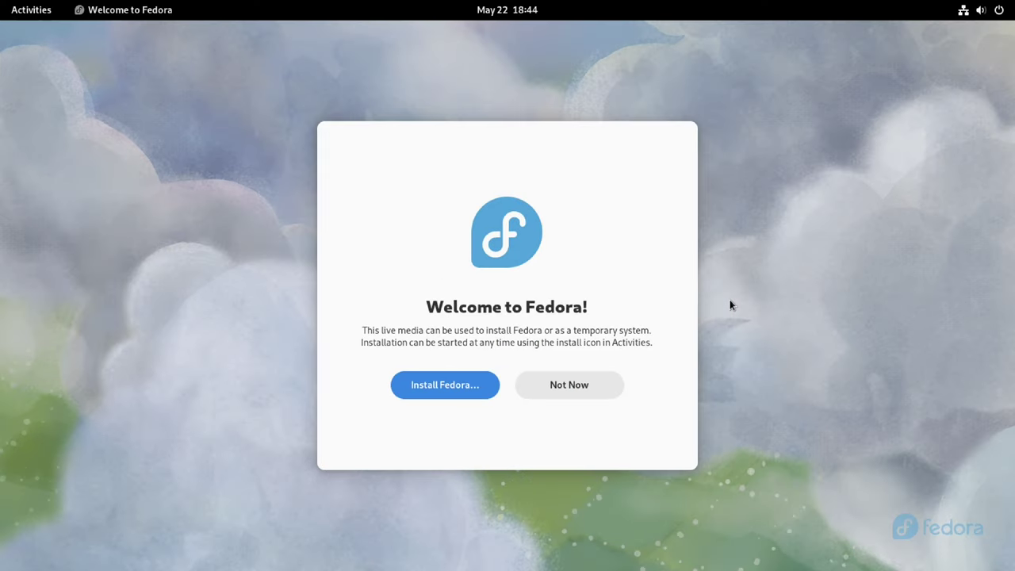
click(455, 386)
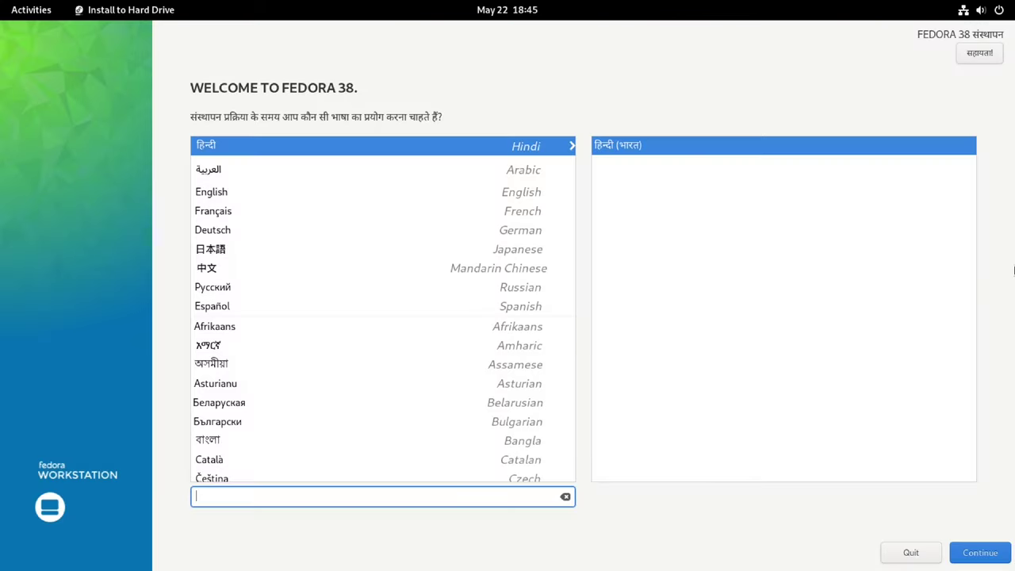
click(241, 193)
click(640, 177)
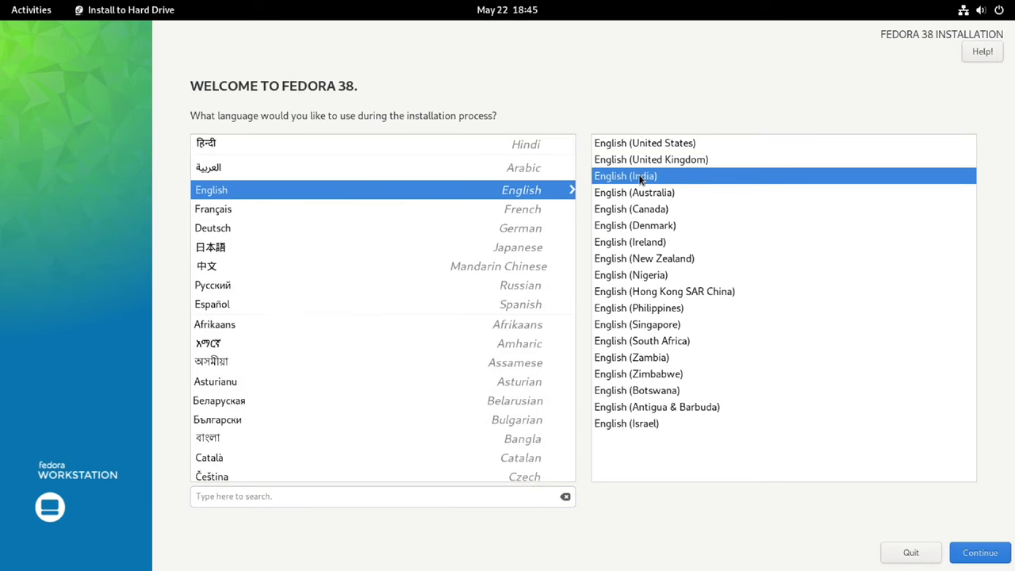
click(981, 558)
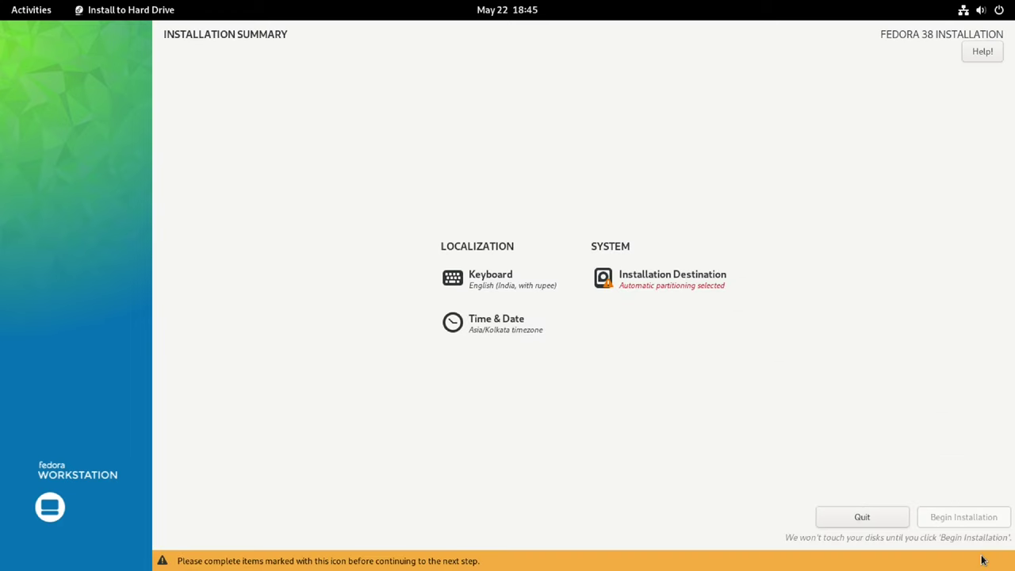
- Review Keyboard and Time & Date without changes, then go to Installation Destination for vda
click(499, 277)
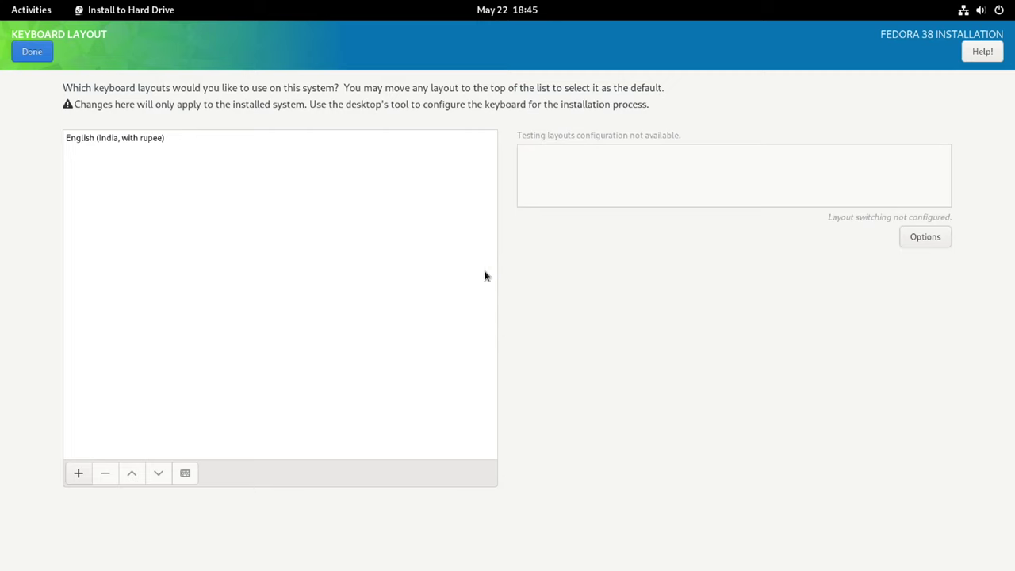
click(31, 52)
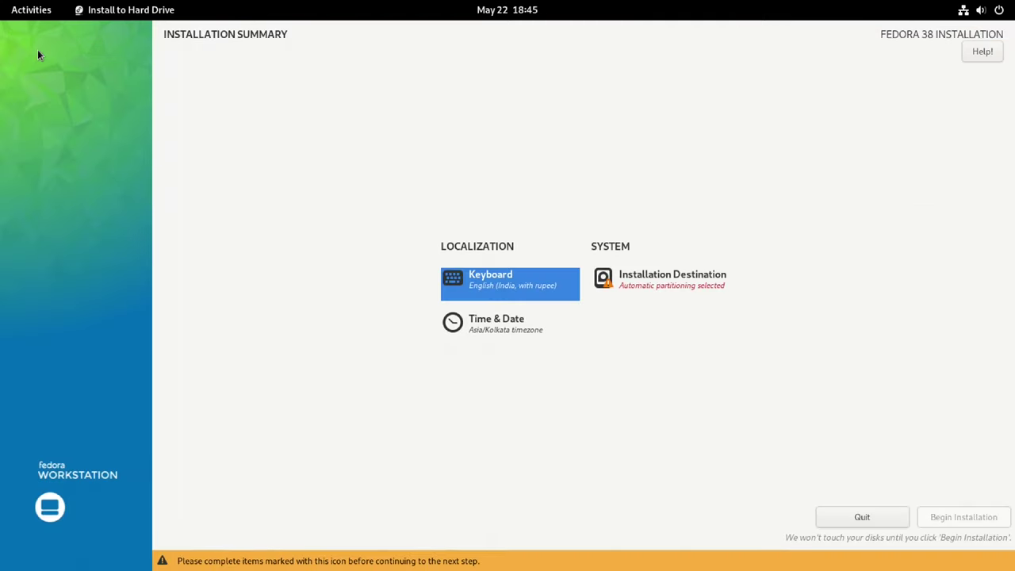
click(488, 333)
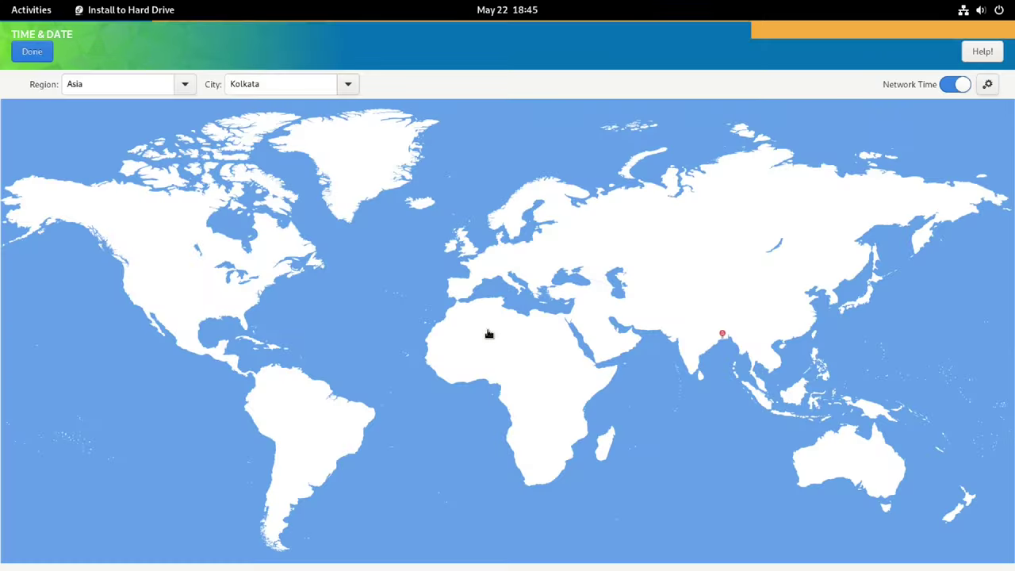
click(39, 52)
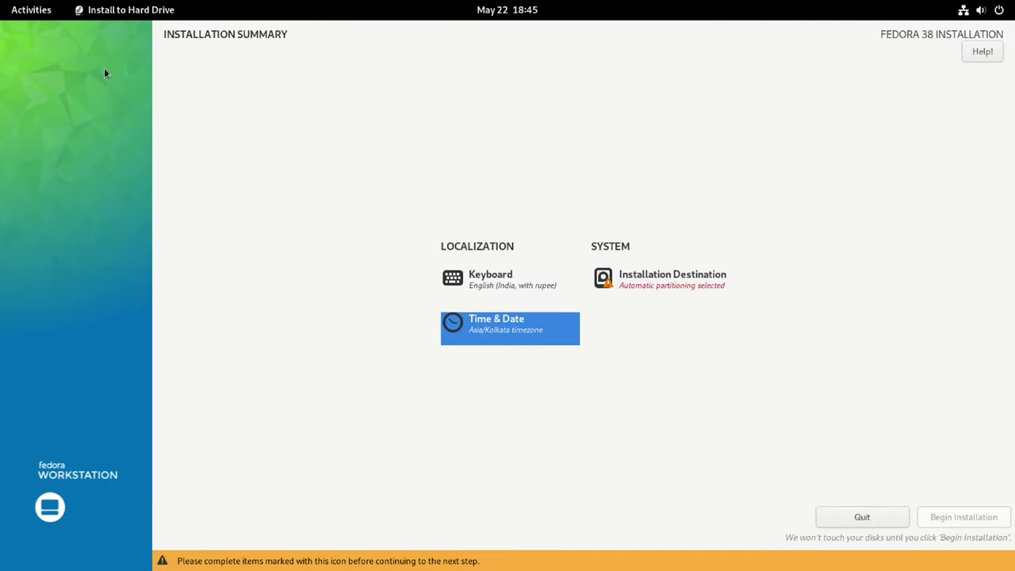
click(623, 278)
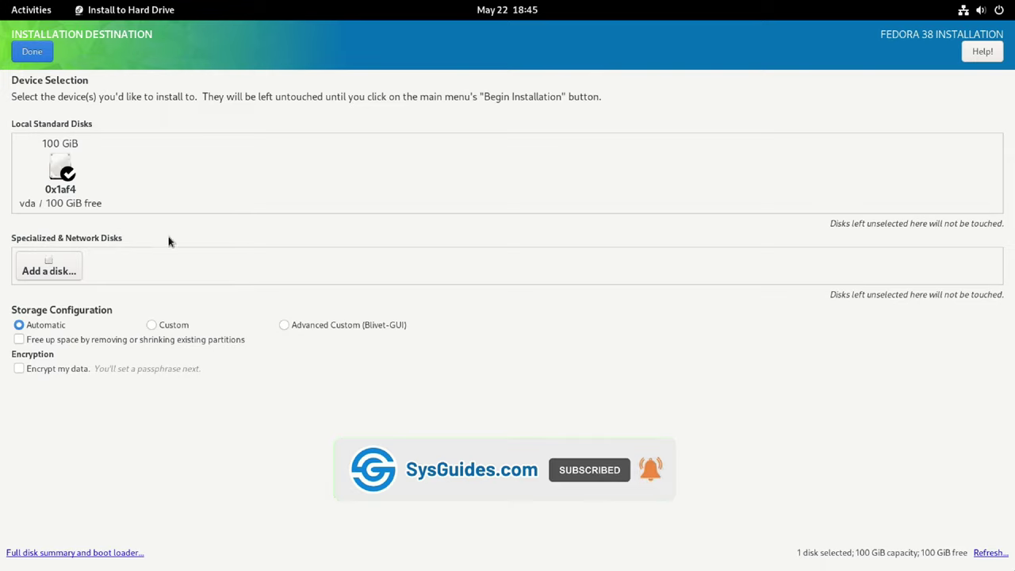
- Switch to Advanced Custom (Blivet-GUI) partitioning and start a 512 MiB partition in free space
click(289, 326)
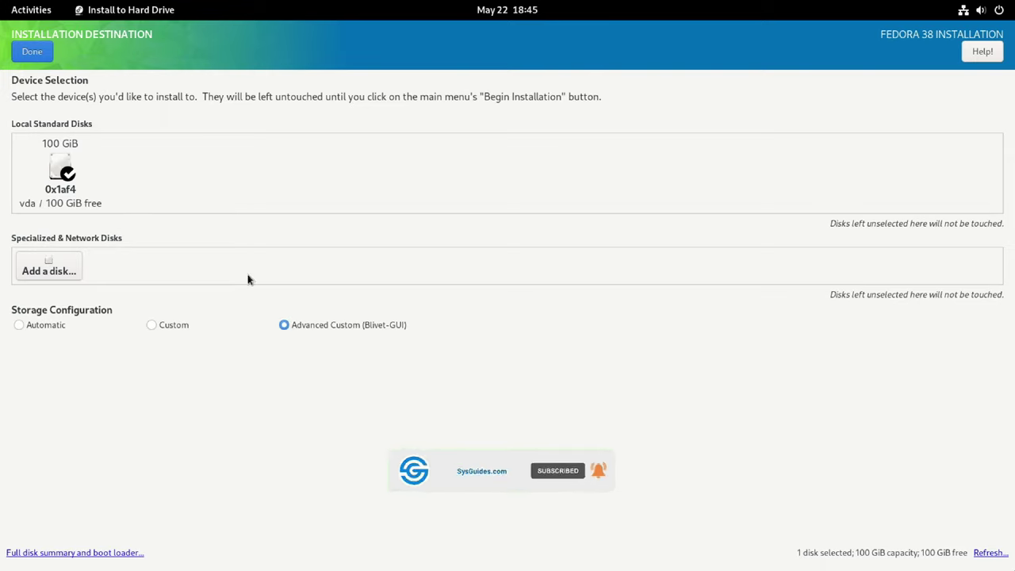
click(42, 54)
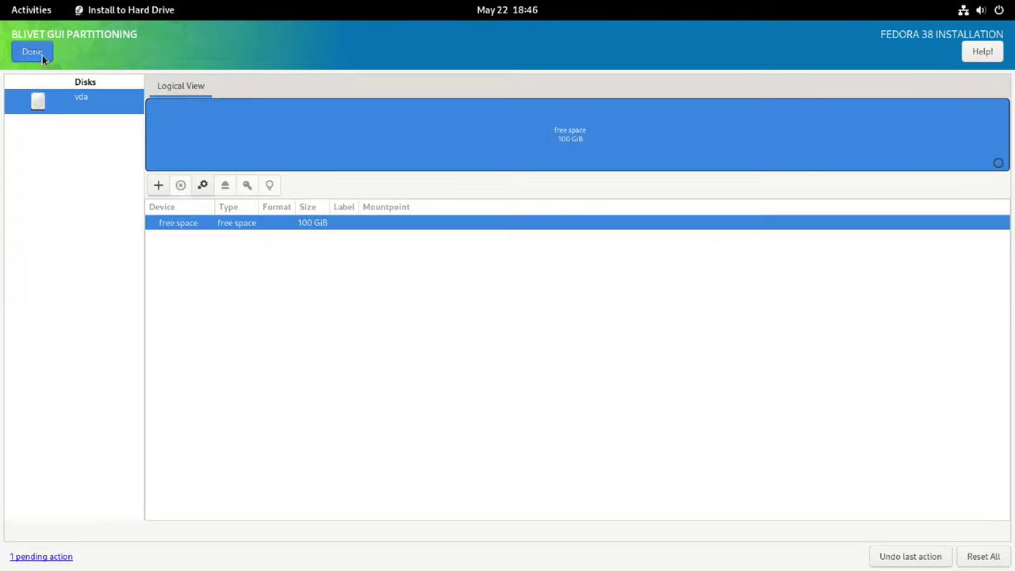
click(158, 187)
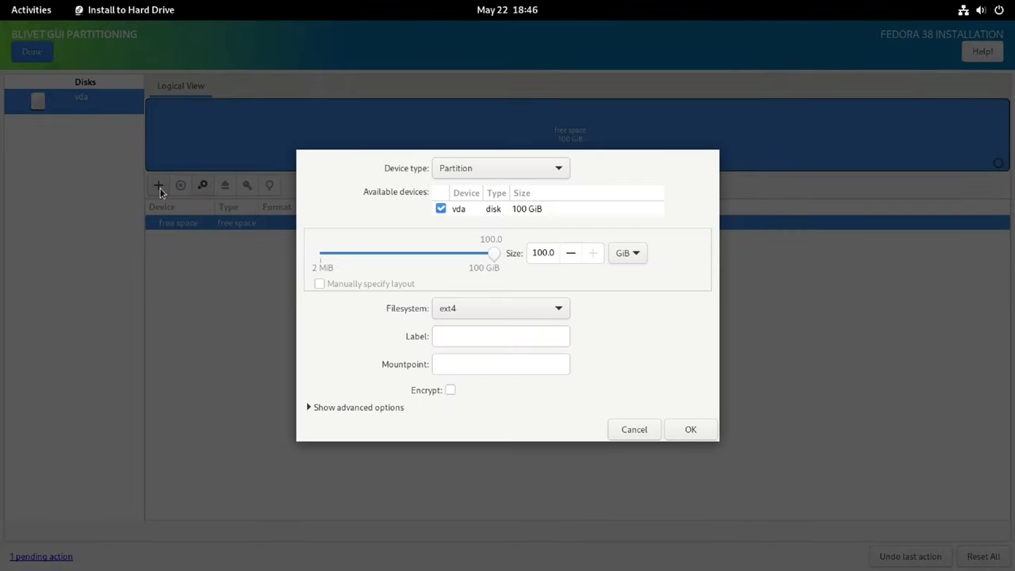
click(635, 260)
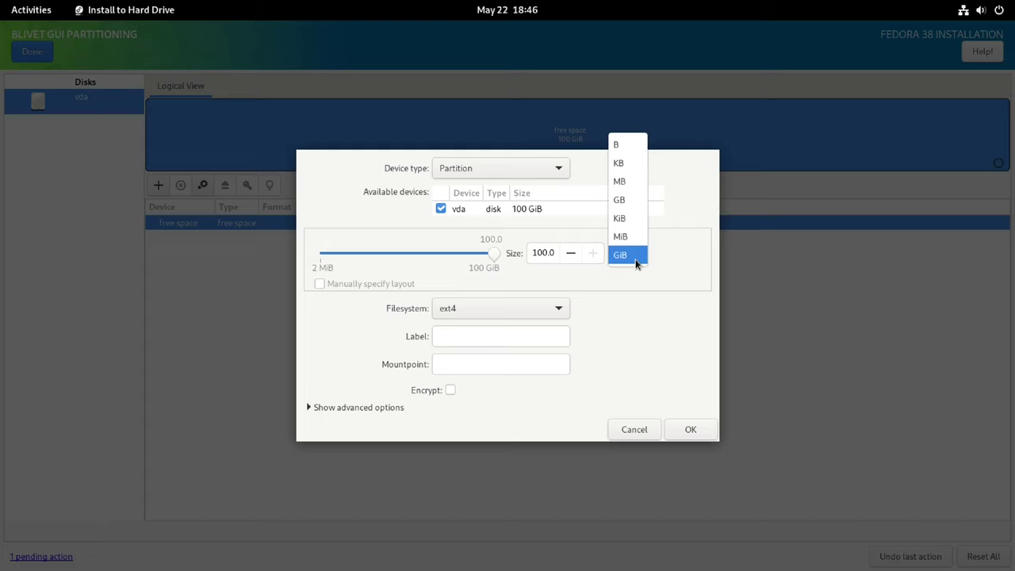
click(634, 236)
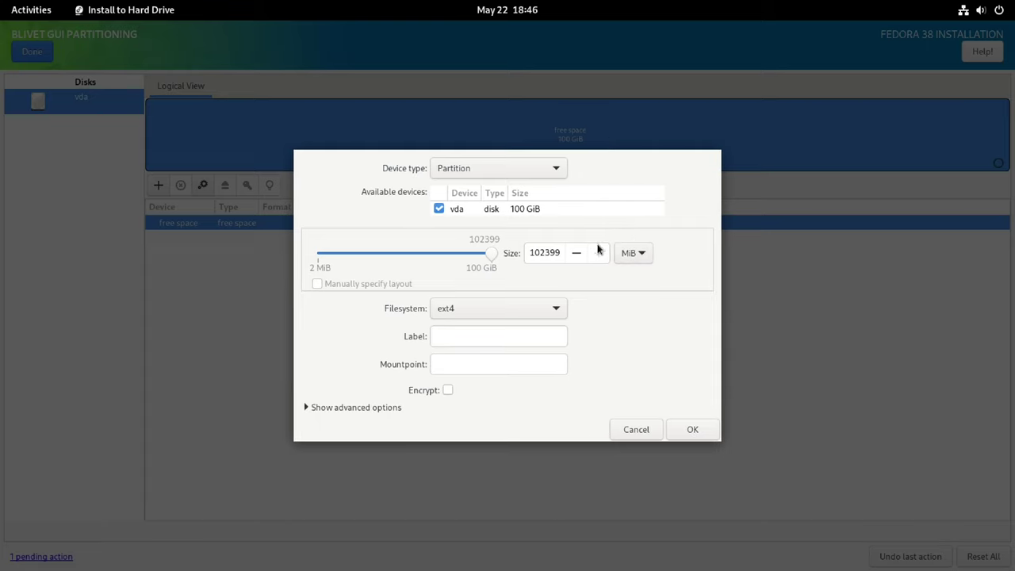
double_click(548, 256)
text(512)
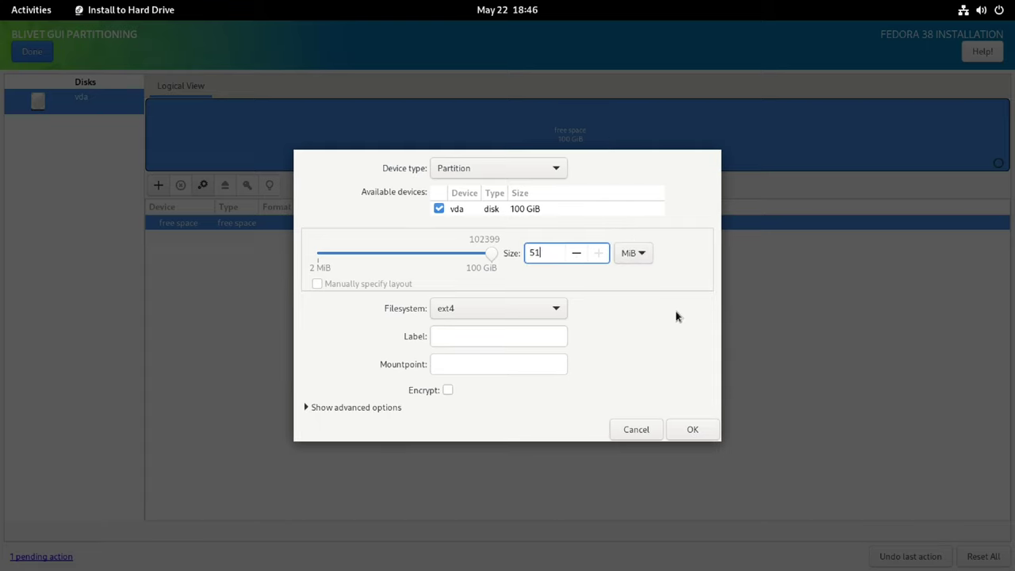
- Make the partition an EFI System Partition labelled EFI, mounted at /boot/efi
click(539, 312)
click(539, 255)
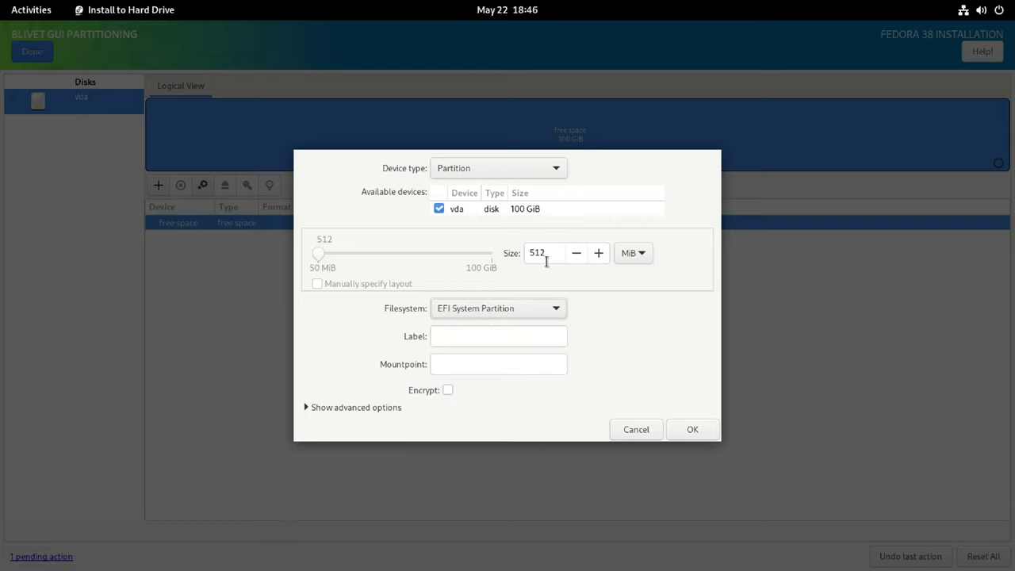
click(550, 340)
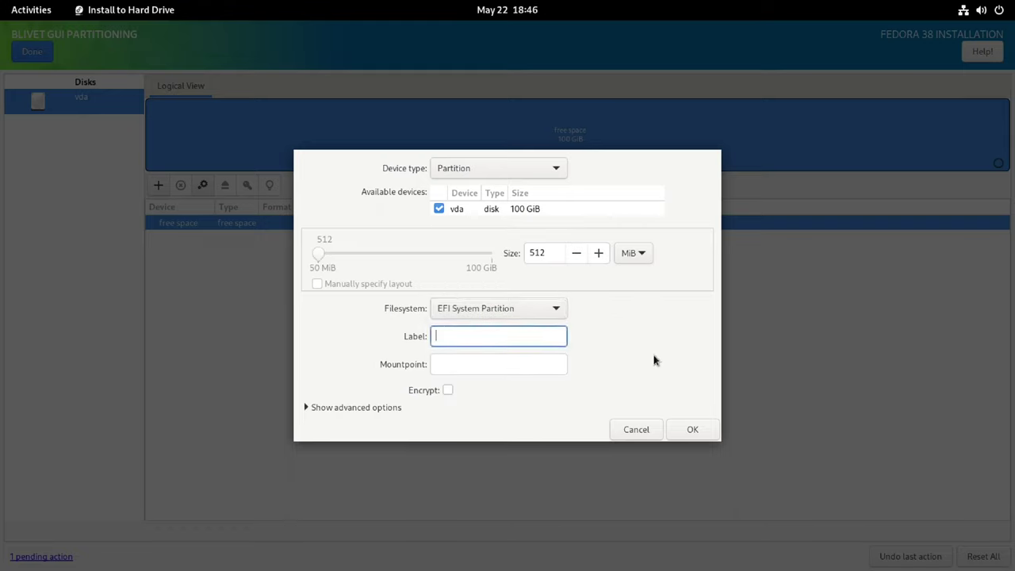
text(EFI)
click(532, 366)
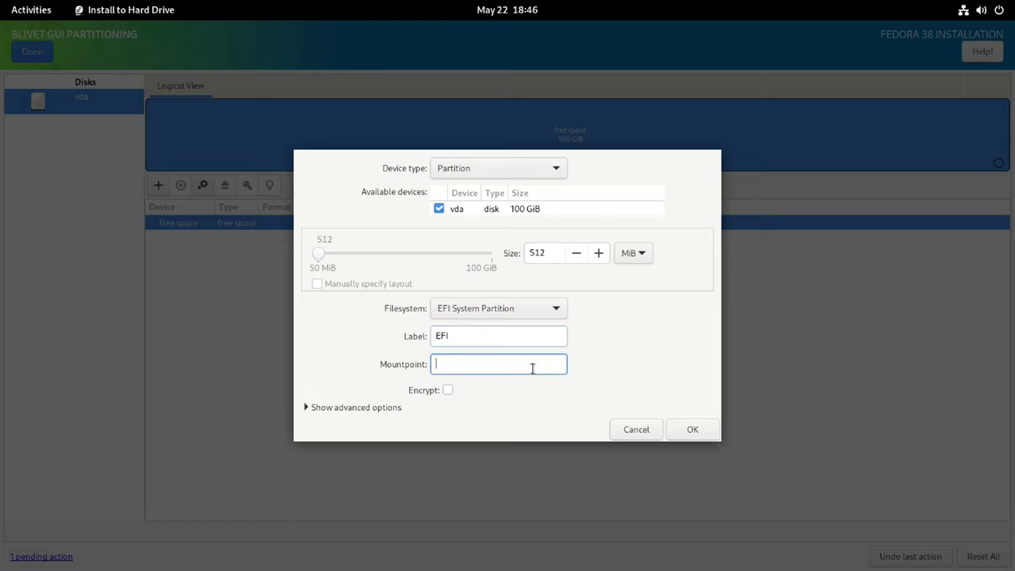
text(/boot/efi)
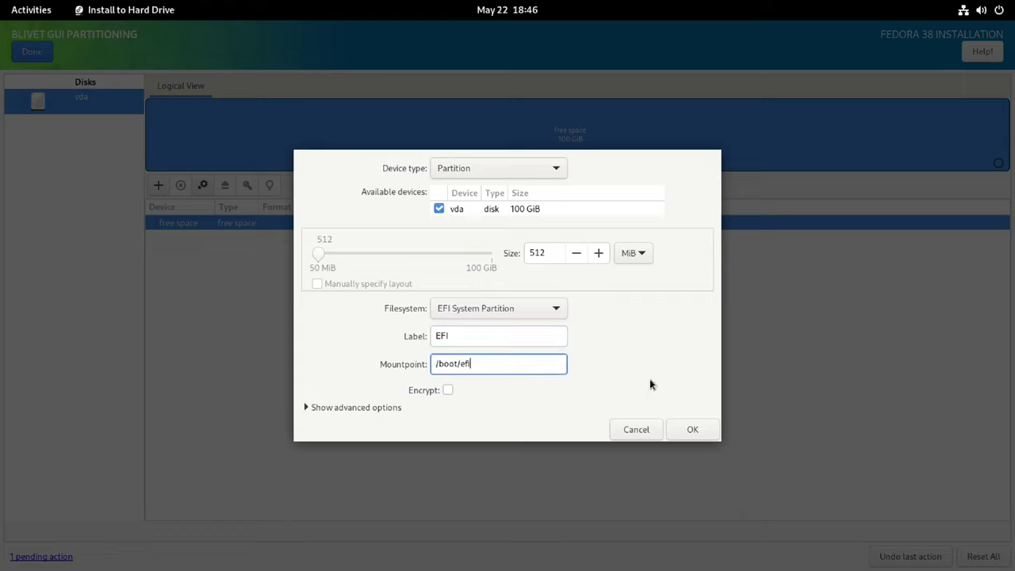
click(689, 429)
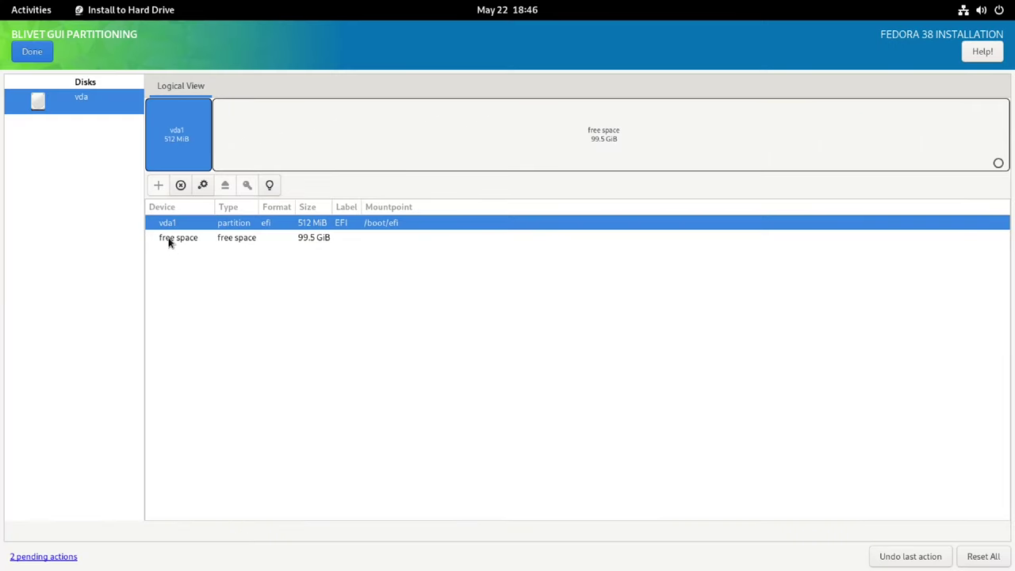
- Turn the remaining 99.5 GiB free space into a btrfs volume mounted at /
click(168, 240)
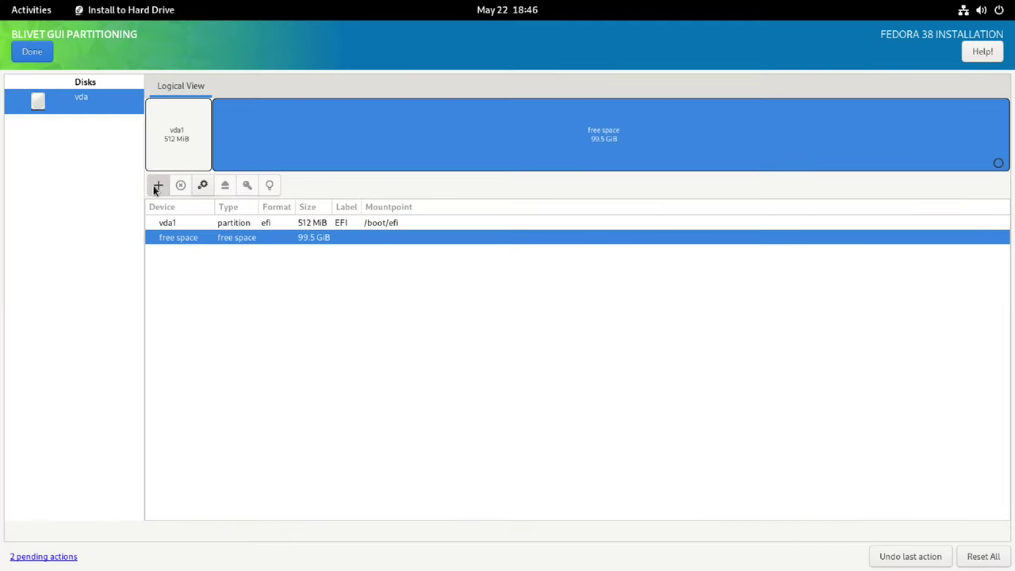
click(157, 187)
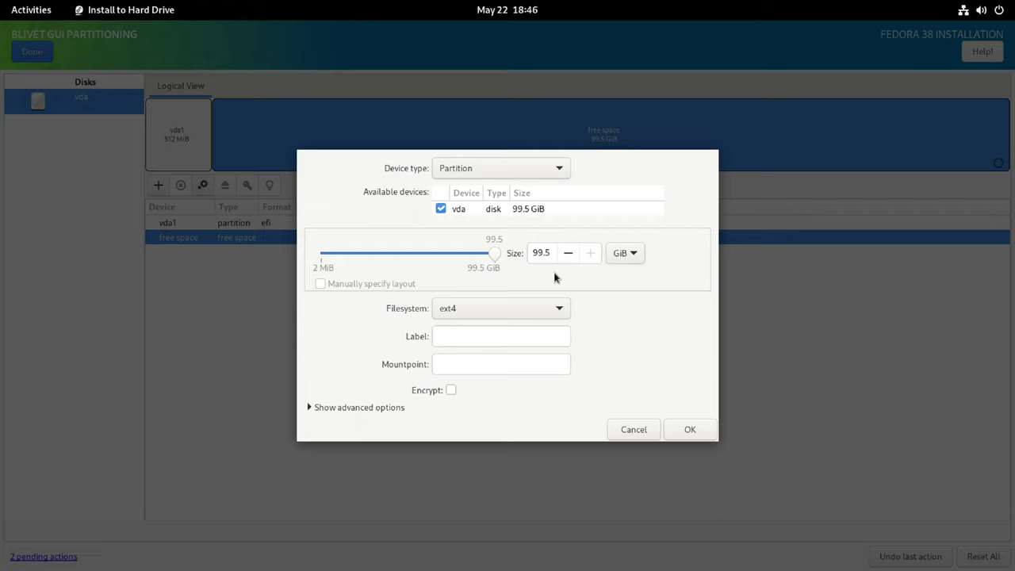
click(540, 308)
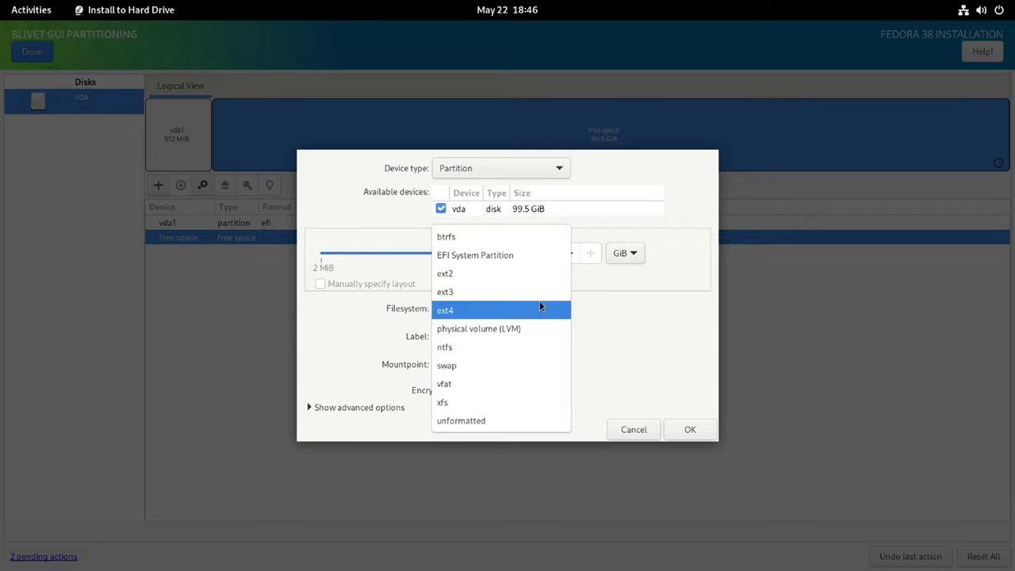
click(525, 236)
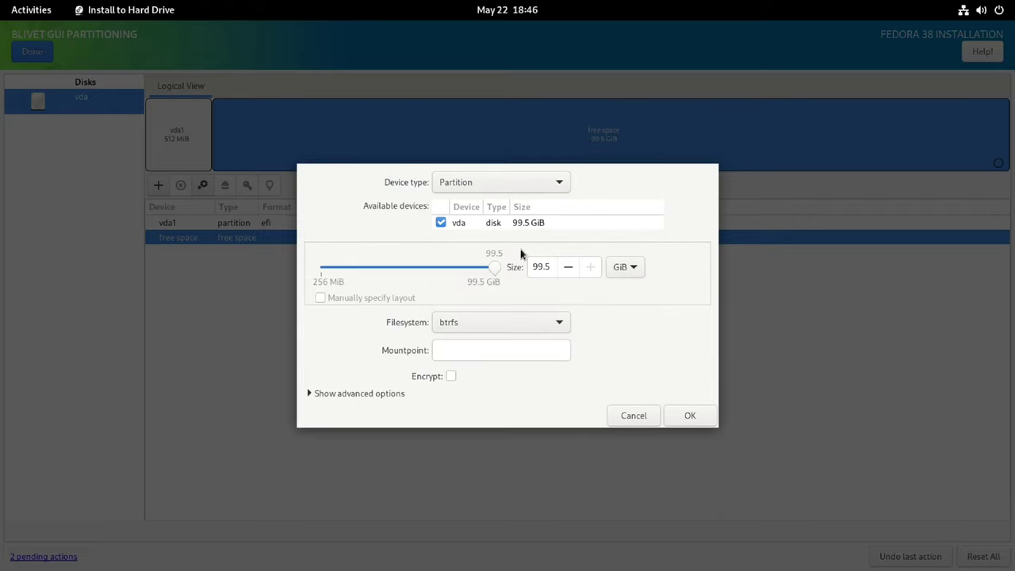
click(505, 351)
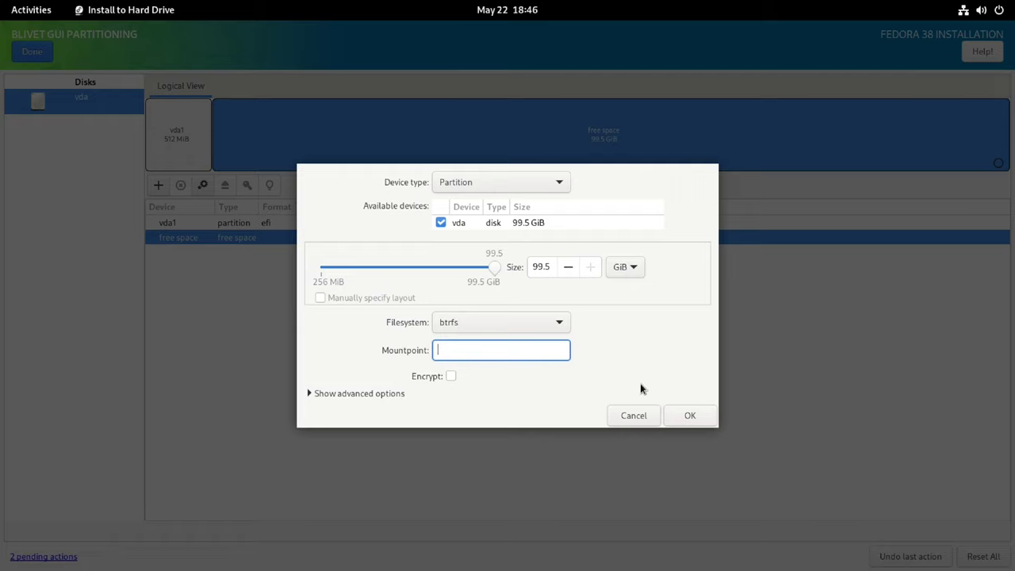
text(/)
click(687, 416)
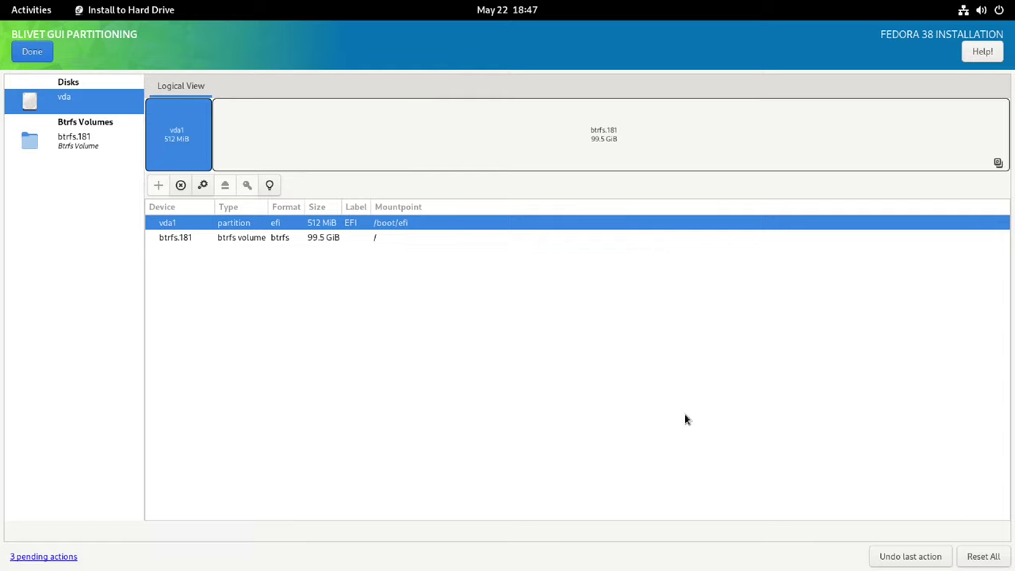
- Add a subvolume named home at /home to btrfs.181 and finish partitioning
click(88, 147)
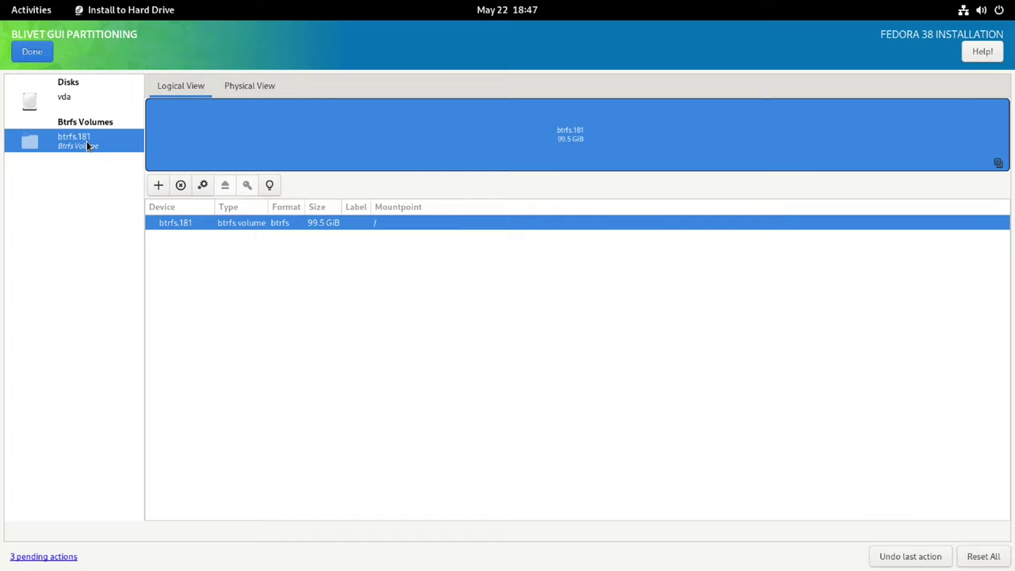
click(158, 186)
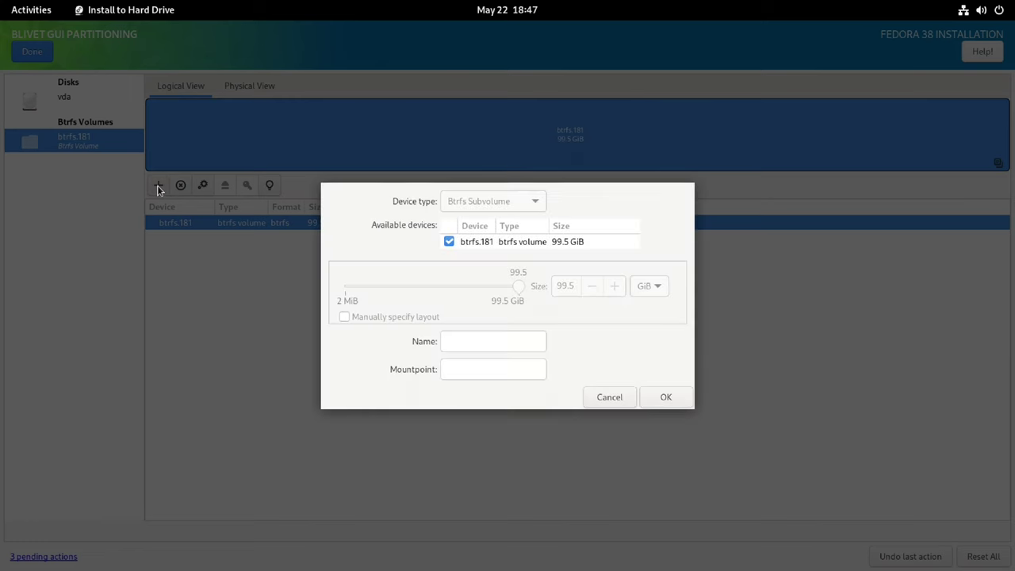
click(454, 341)
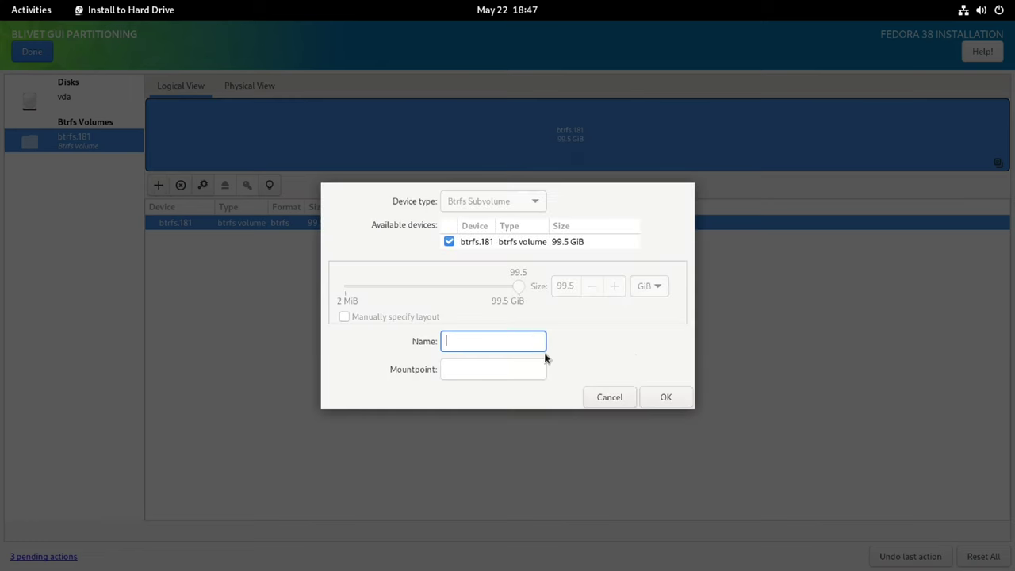
text(home)
click(512, 371)
text(/home)
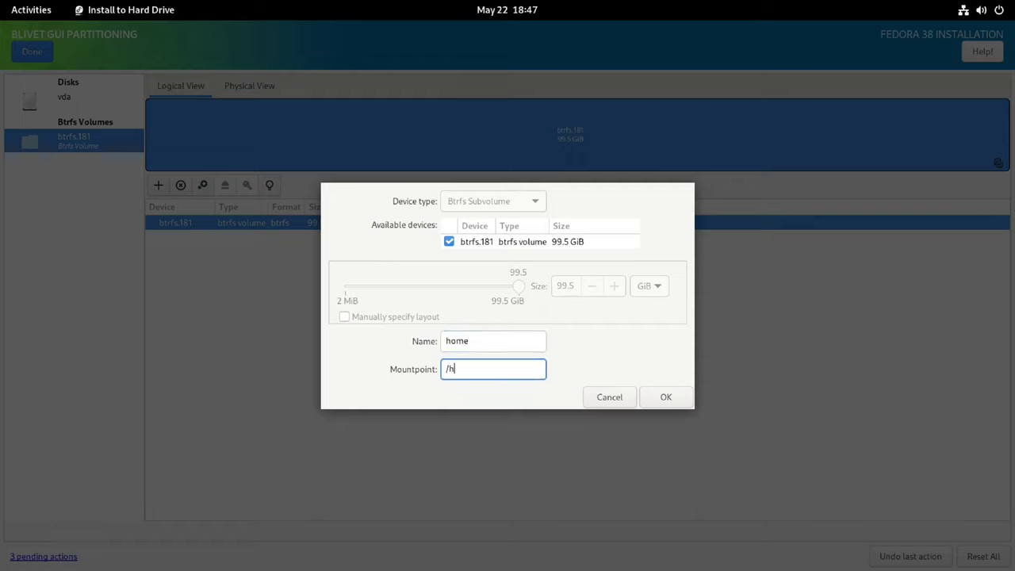
click(656, 398)
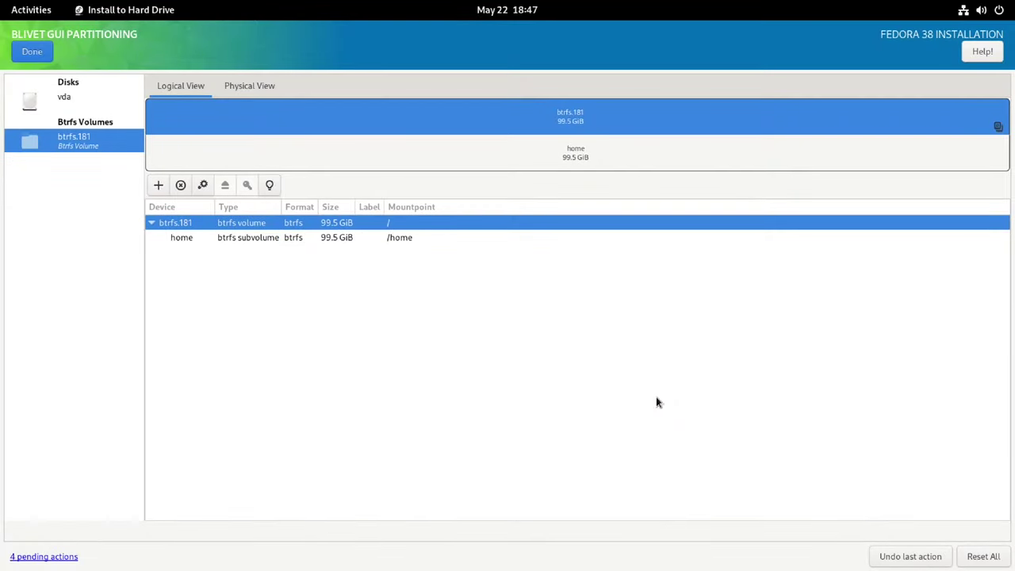
click(28, 53)
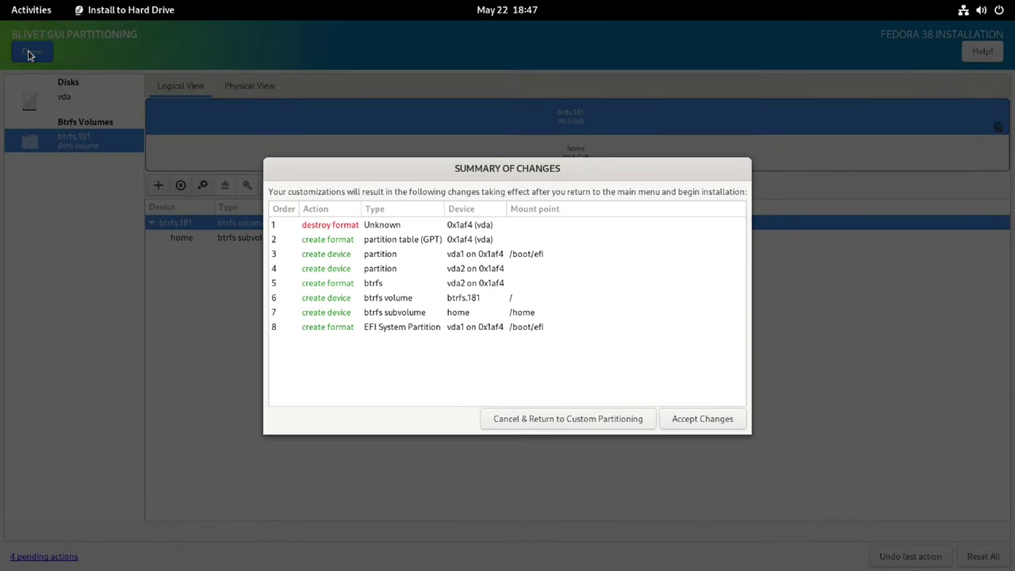
- Accept the partitioning changes, install Fedora, and finish once it reports Complete
click(686, 420)
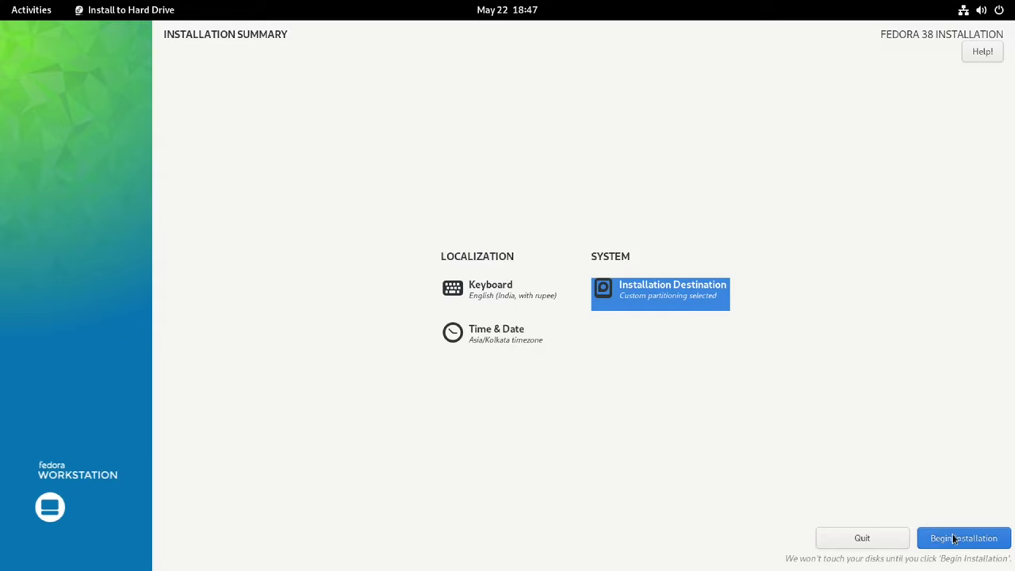
click(953, 537)
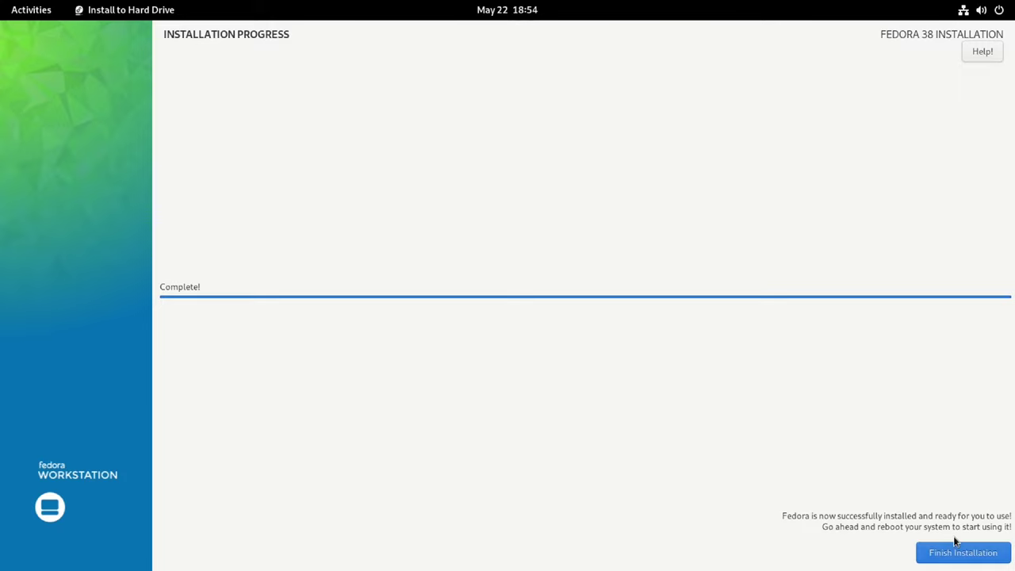
click(955, 553)
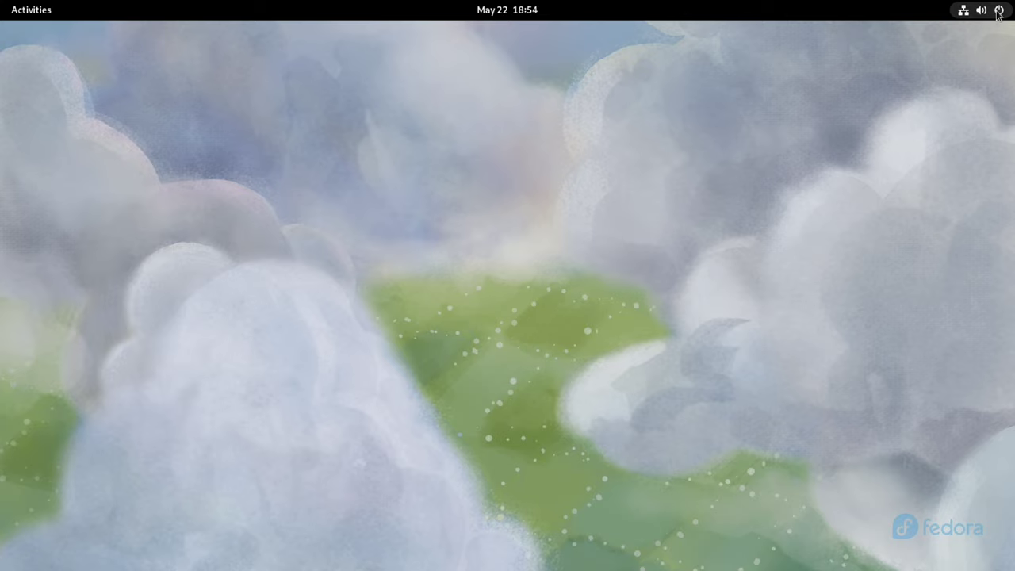
- Restart the computer from the GNOME system menu's power options
click(998, 11)
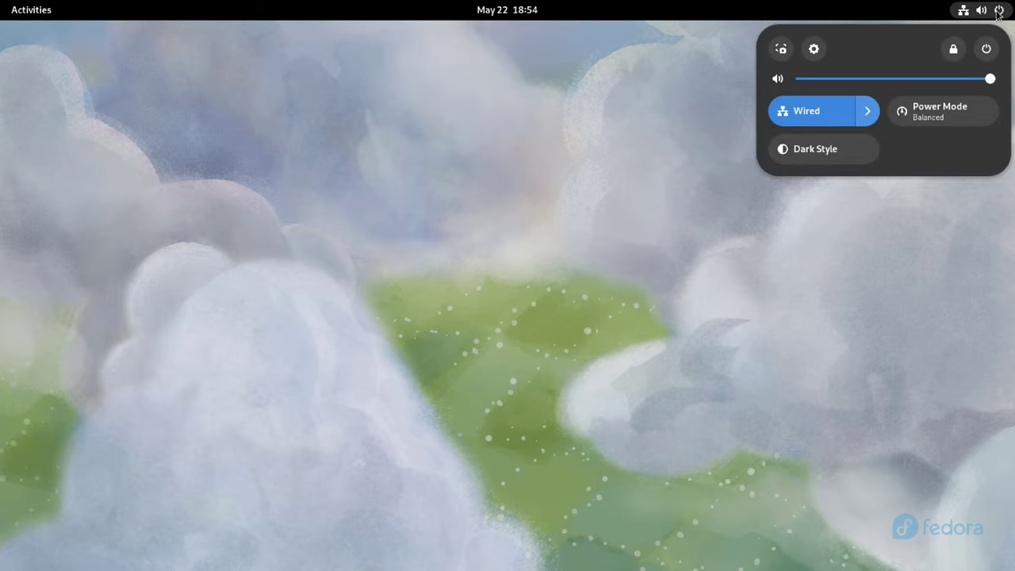
click(985, 49)
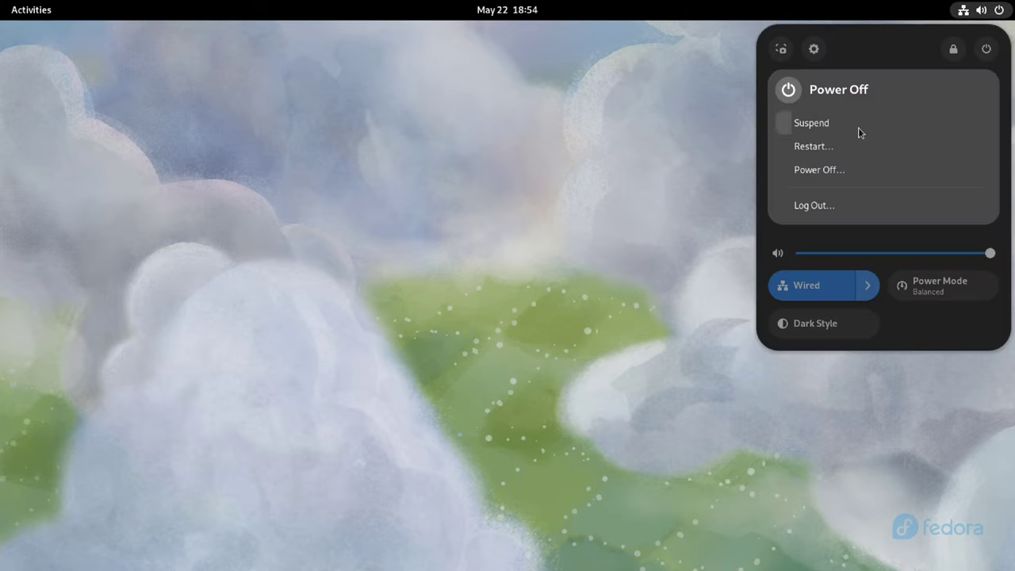
click(839, 145)
click(575, 328)
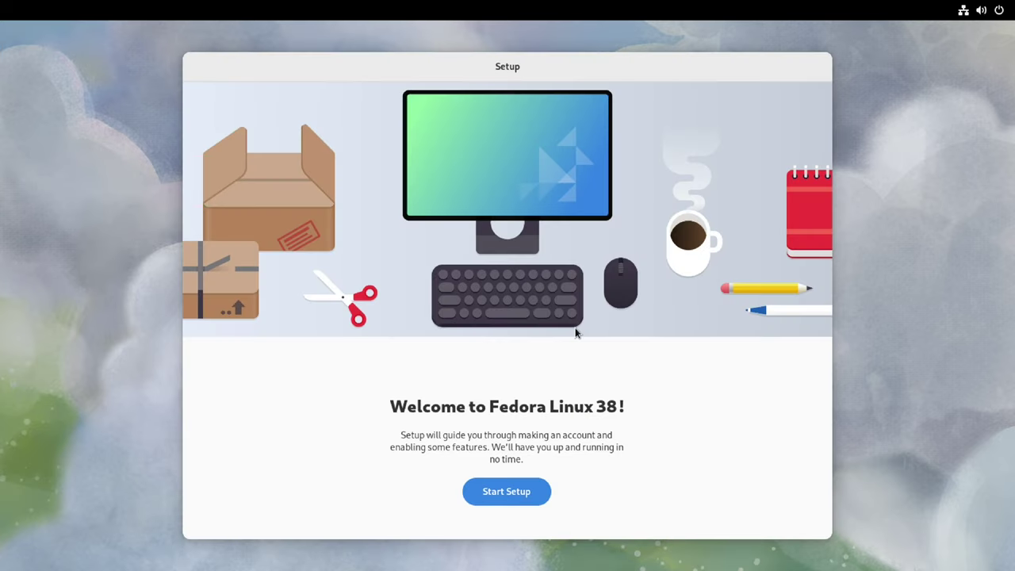
- Start setup, turn off location services and problem reporting, and skip online accounts
click(507, 492)
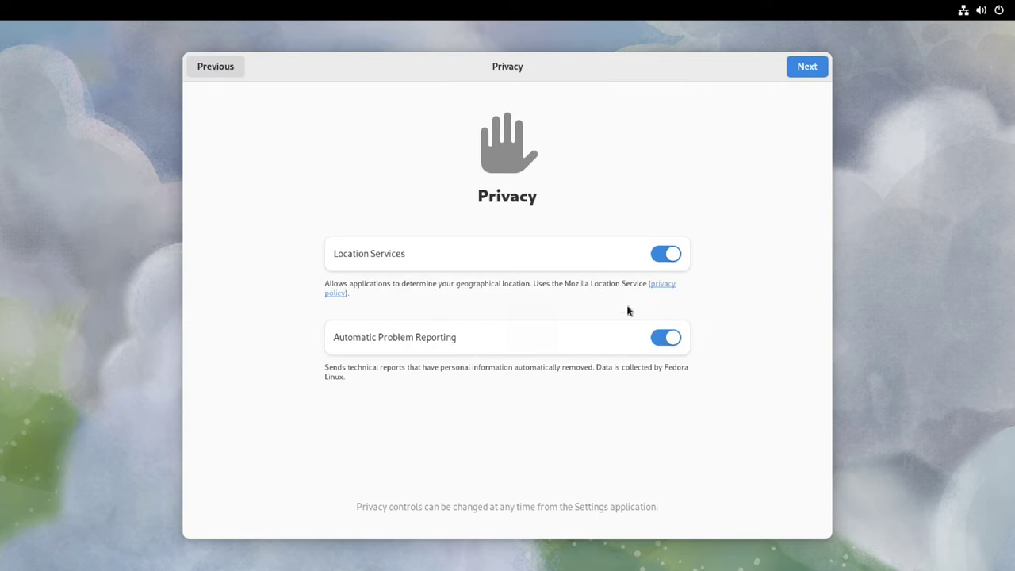
click(661, 262)
click(662, 339)
click(807, 67)
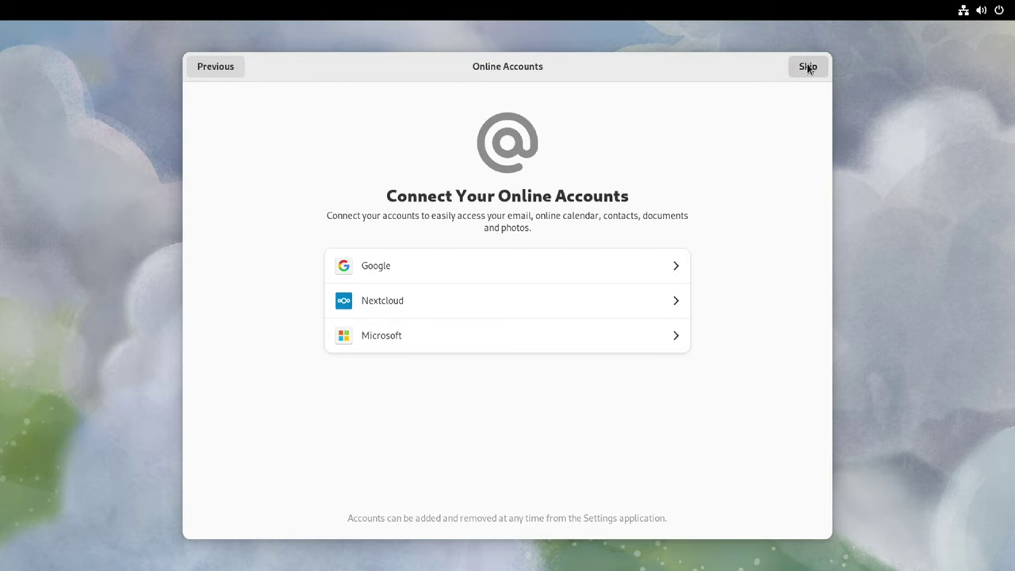
click(807, 67)
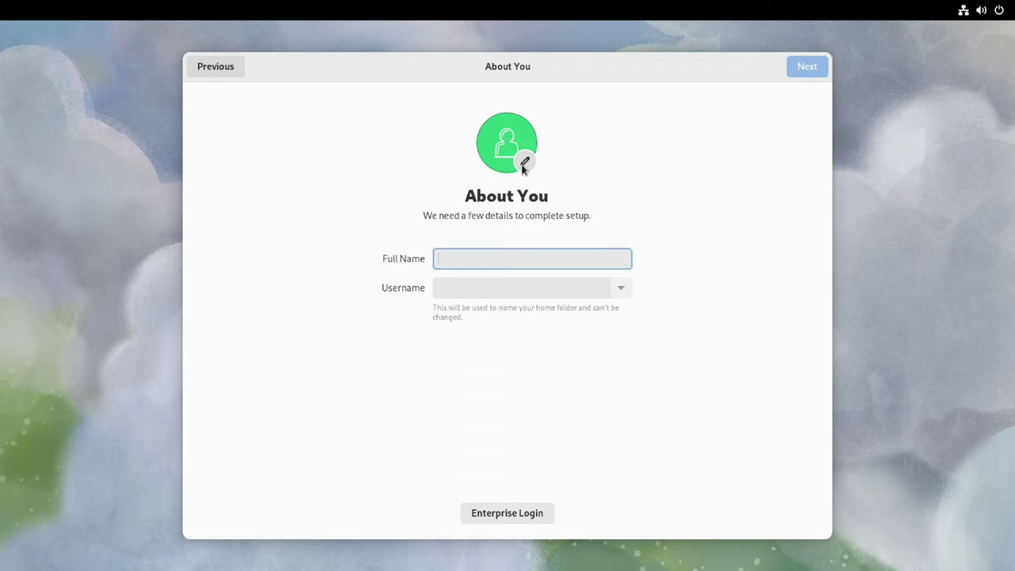
- Choose the hummingbird avatar and enter the user's full name
click(524, 163)
click(636, 340)
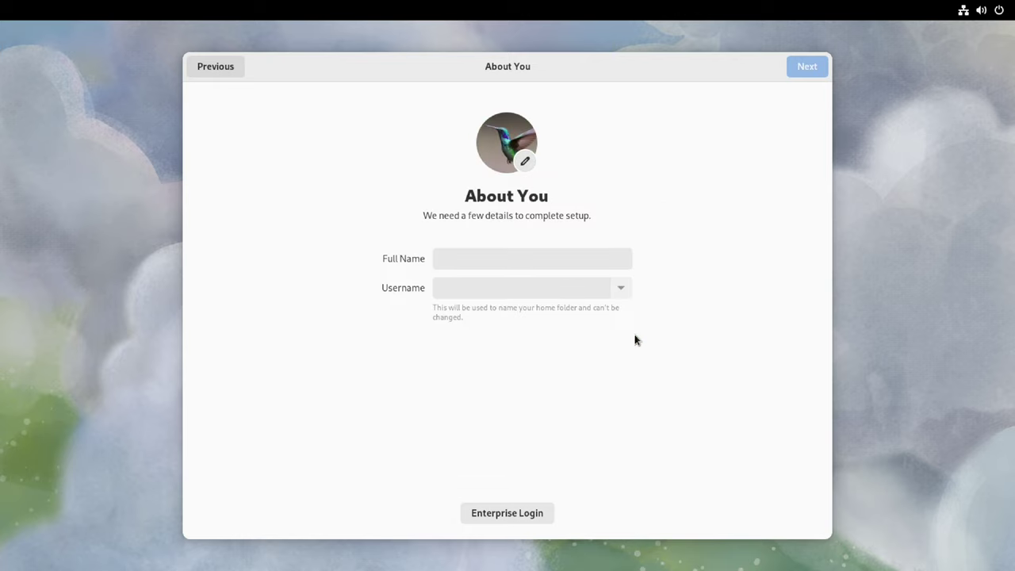
click(598, 258)
text(Madhu)
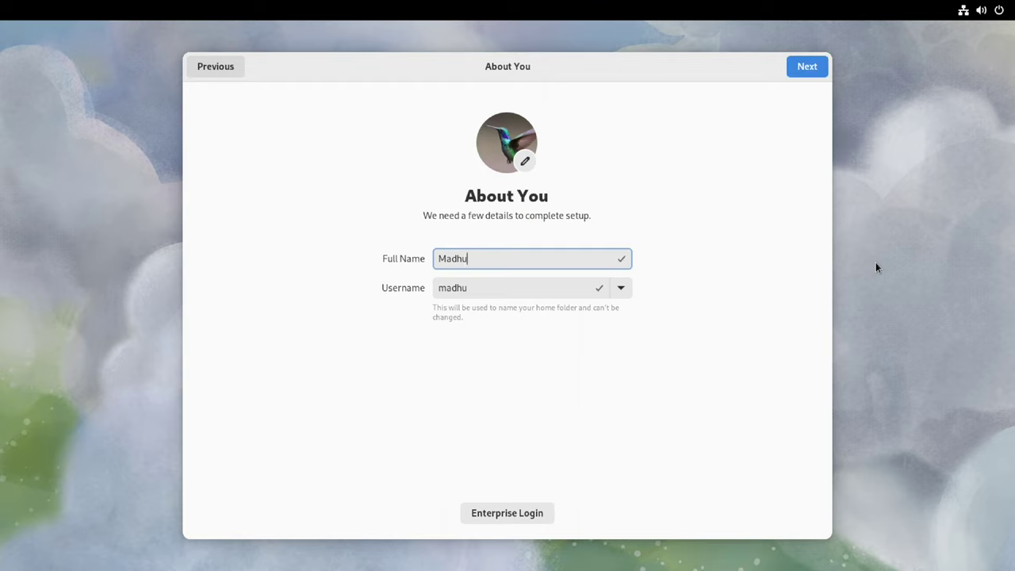
click(810, 73)
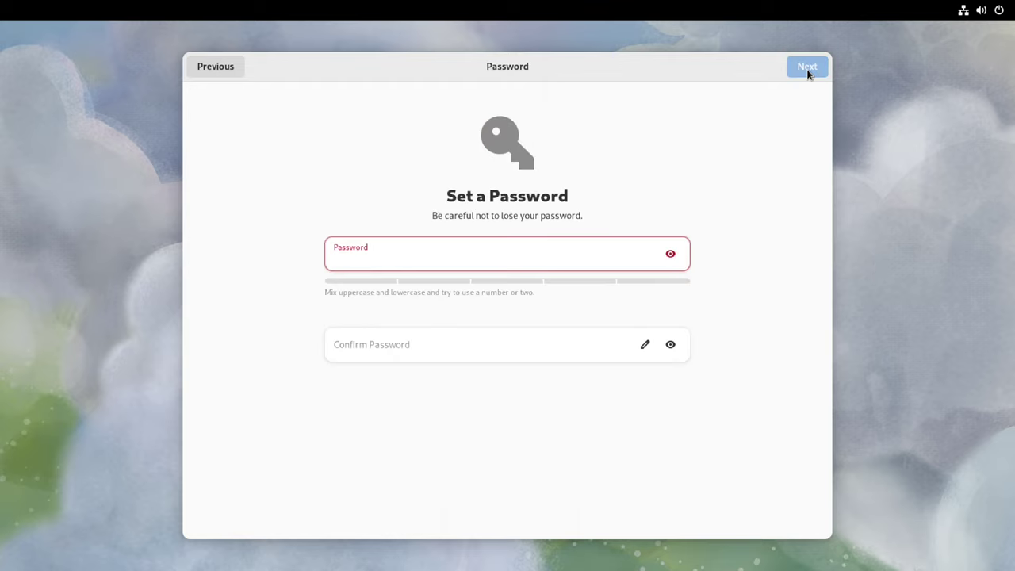
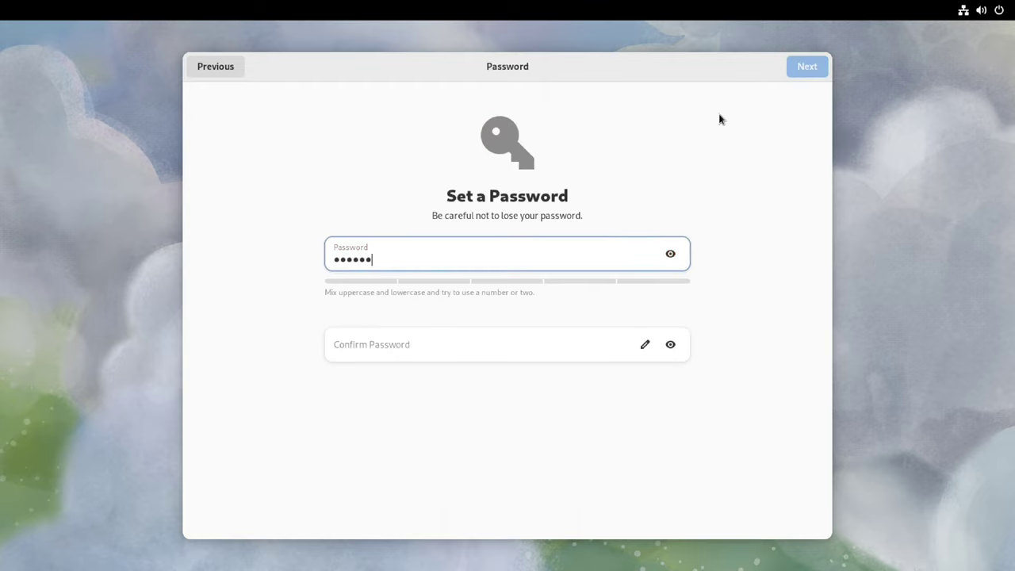
- Set and confirm the account password, then finish setup and start using the system
click(473, 344)
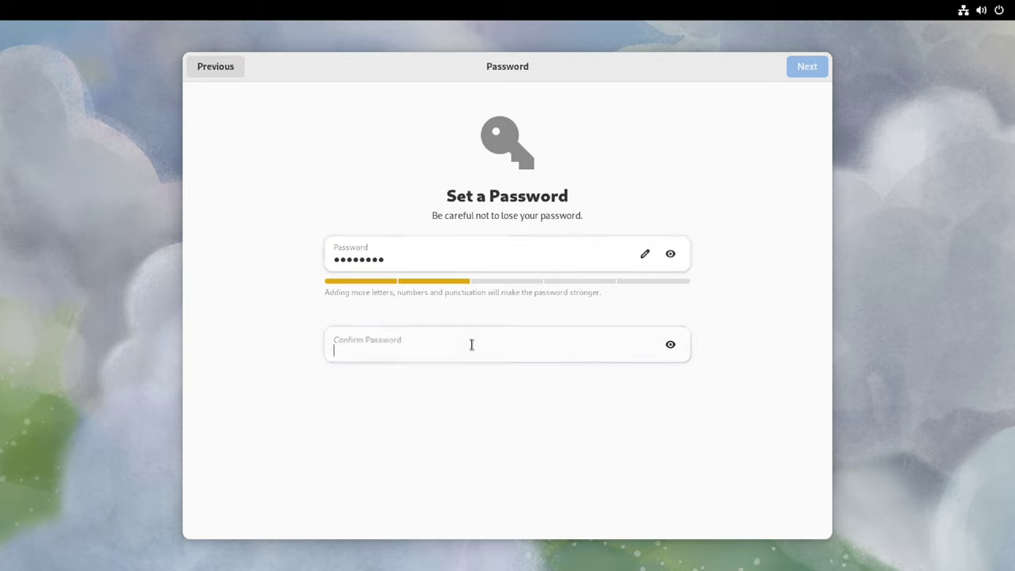
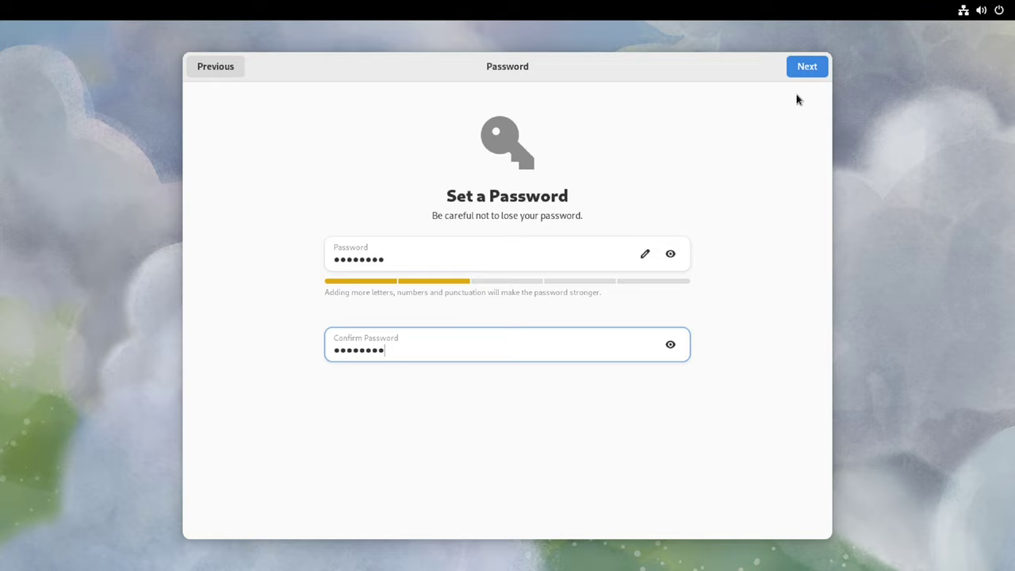
click(807, 66)
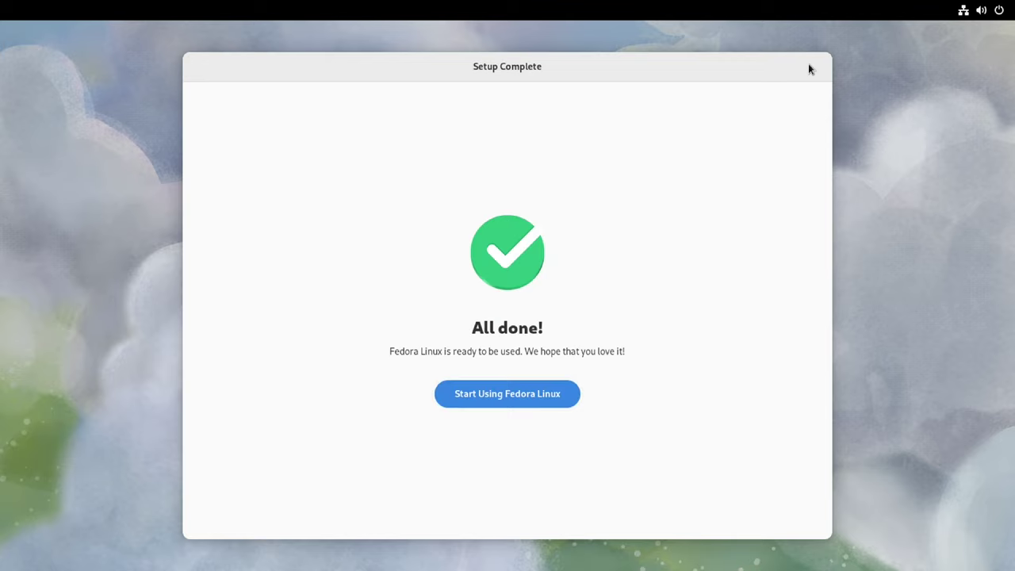
click(476, 393)
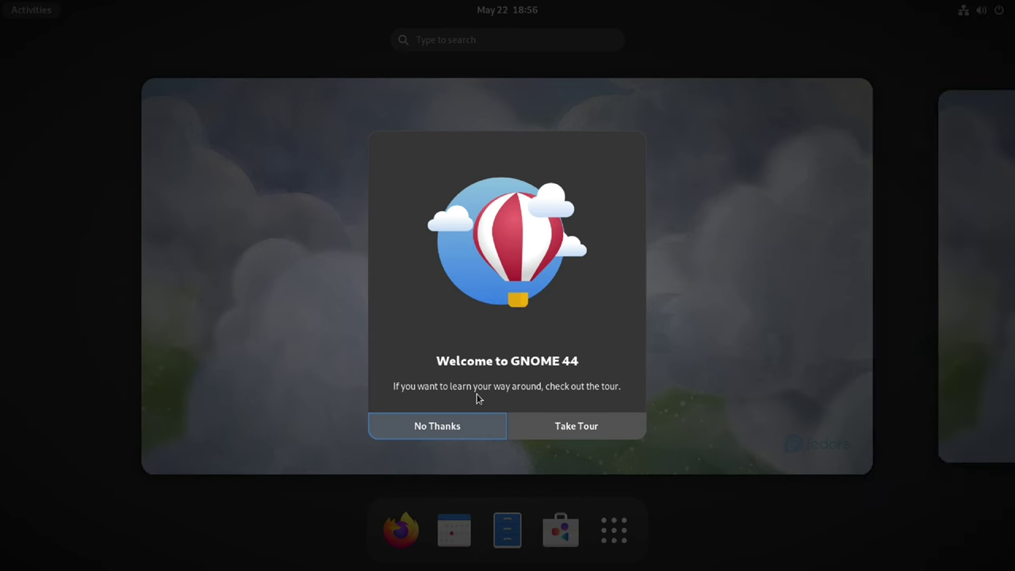
- Skip the GNOME 44 welcome tour and launch Terminal from an Activities search for 'ter'
click(437, 426)
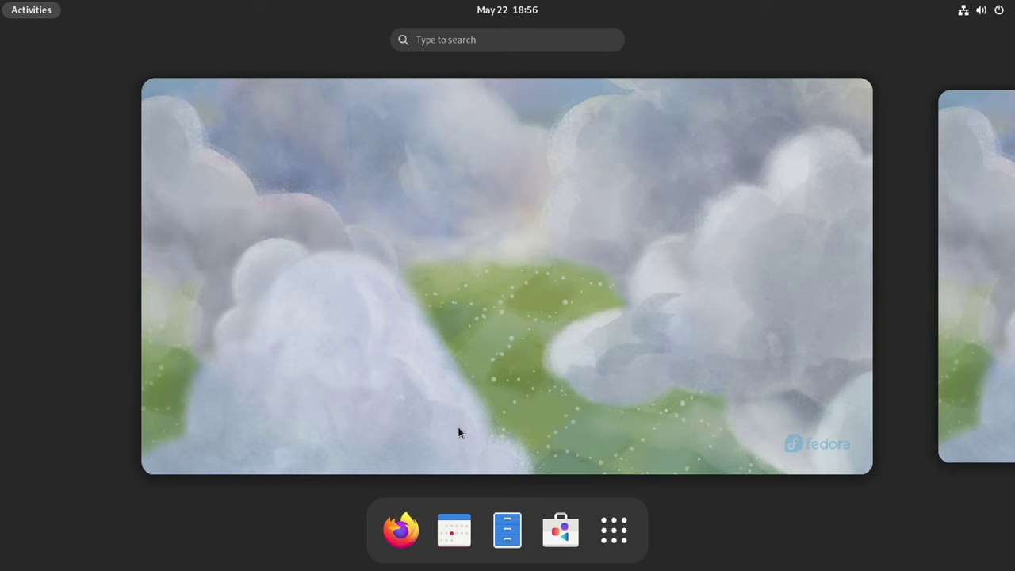
text(ter)
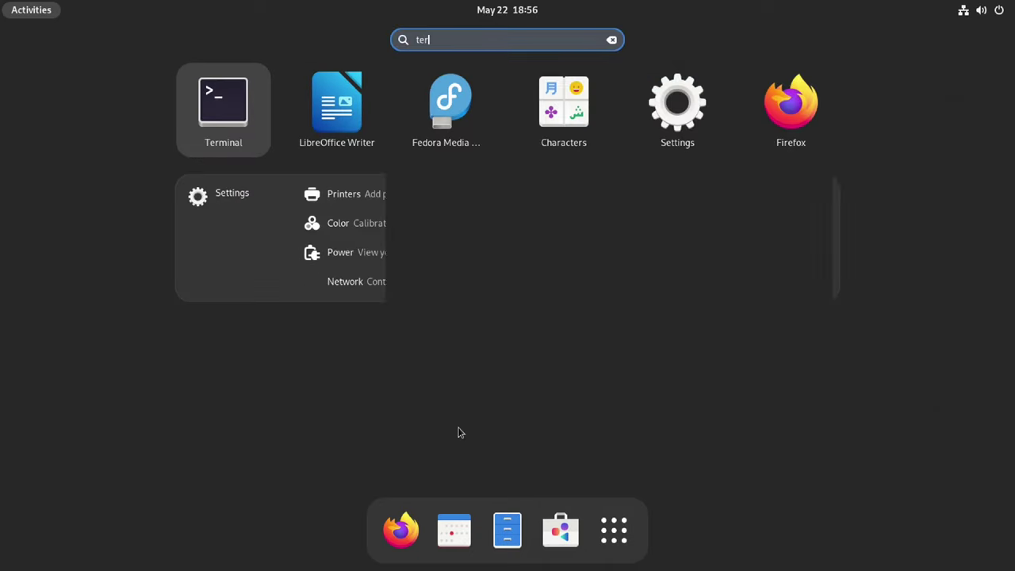
click(223, 98)
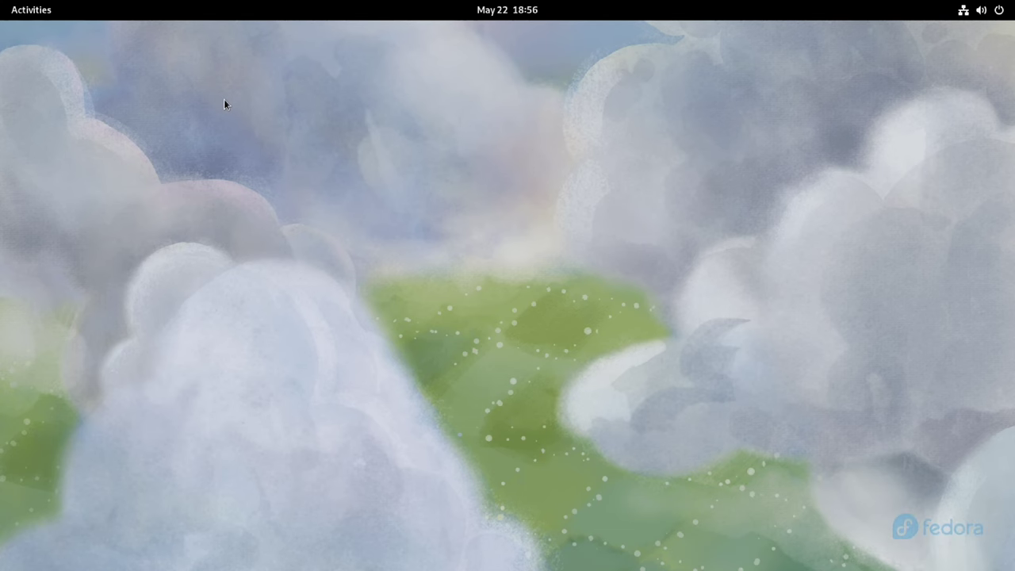
- Maximize the terminal and set its profile to a custom Monospace 13 font
double_click(229, 118)
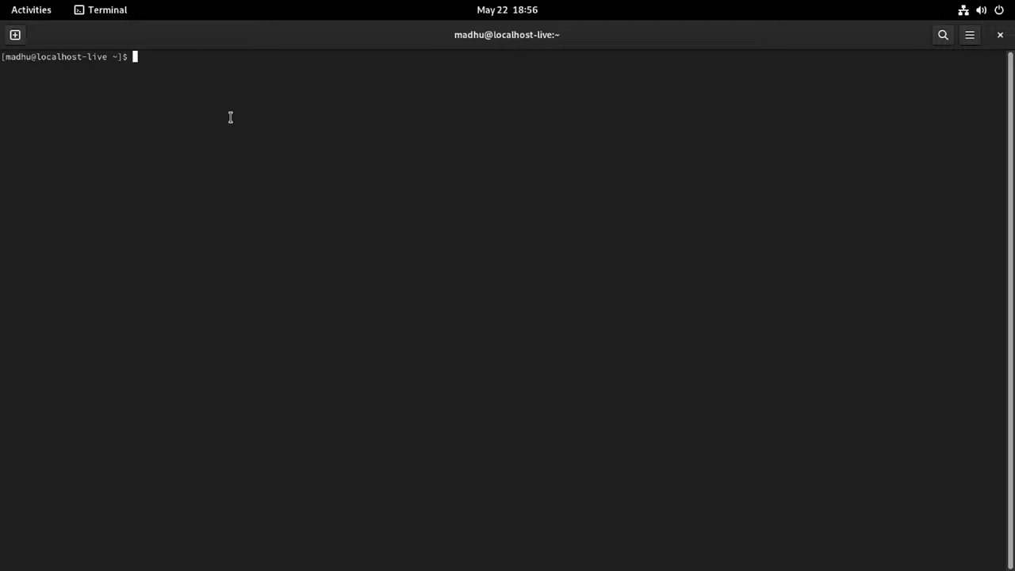
right_click(277, 176)
click(326, 256)
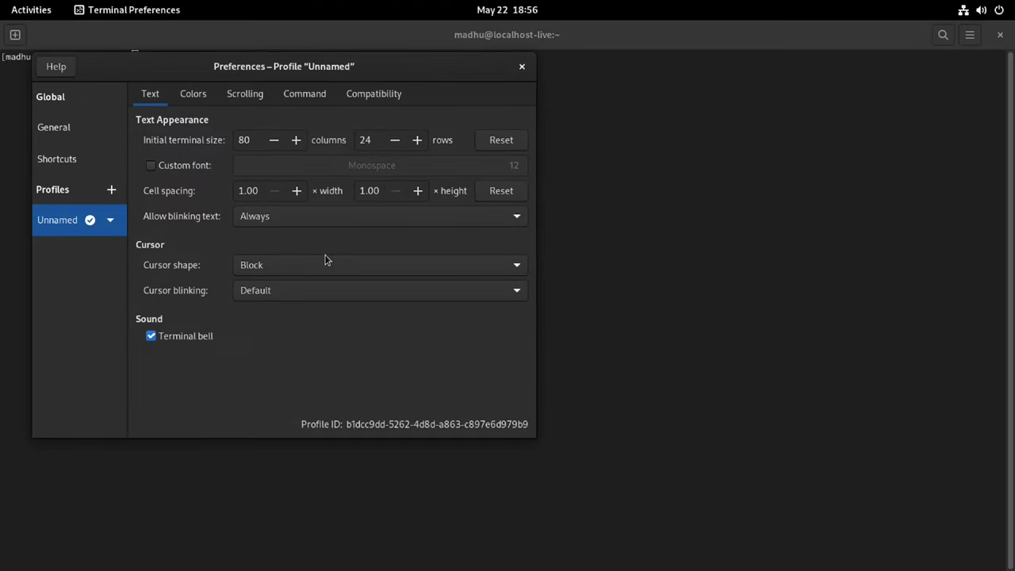
click(197, 166)
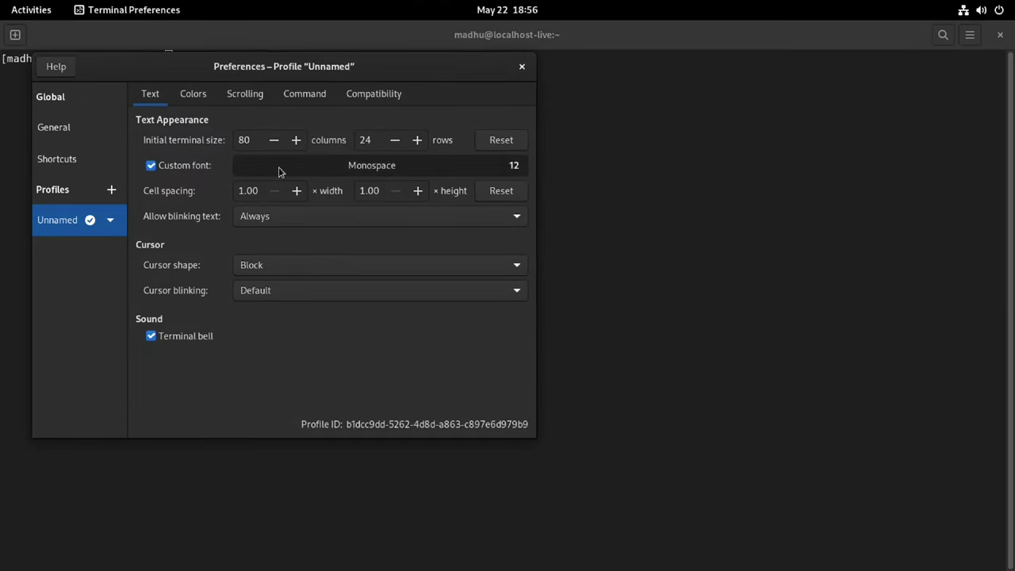
click(279, 166)
click(312, 377)
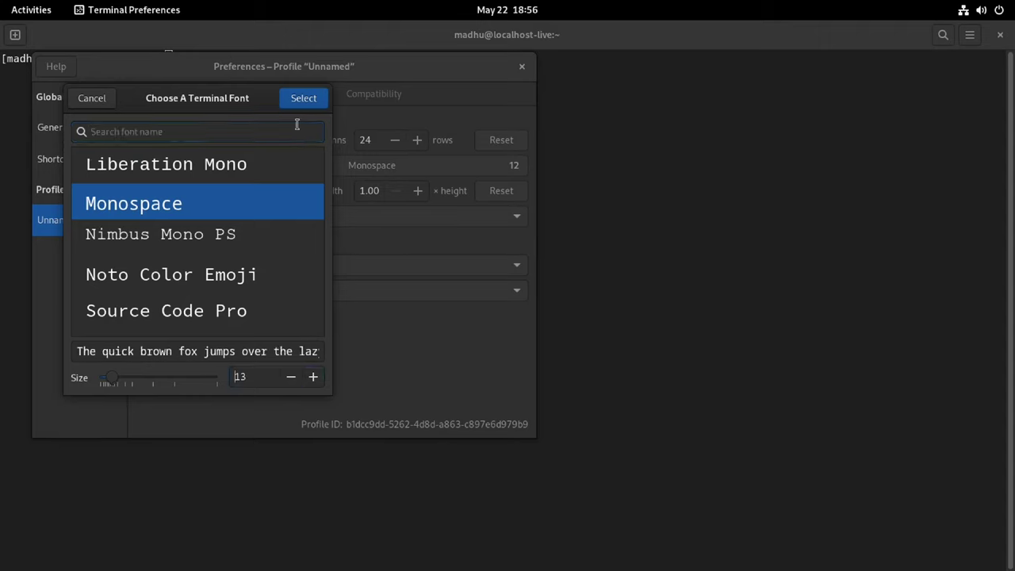
click(301, 99)
- Switch the profile palette to Tango with bold text in bright colours, then close preferences
click(200, 99)
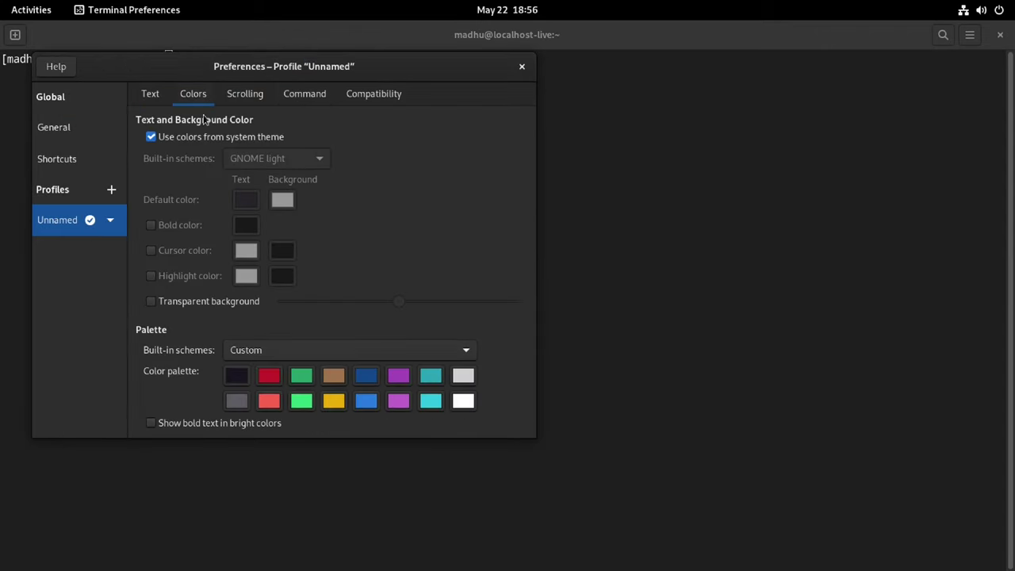
click(265, 350)
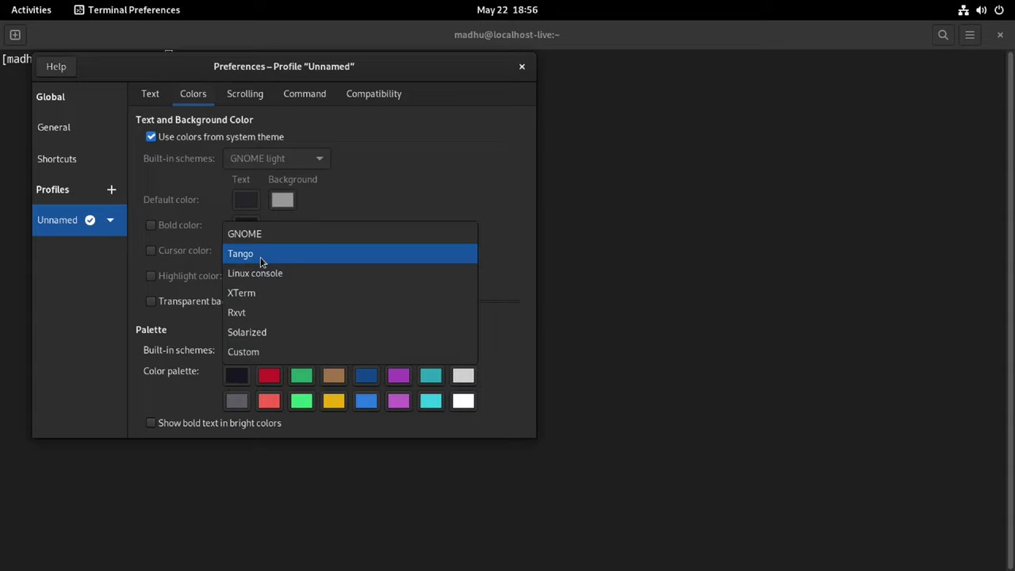
click(266, 253)
click(215, 424)
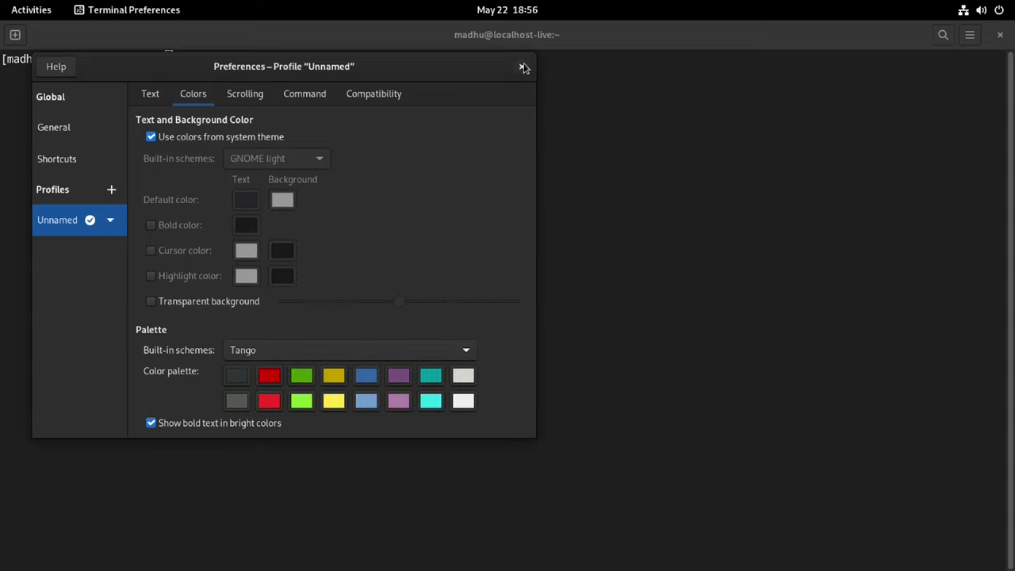
click(522, 66)
- List the GRUB environment with 'sudo grub2-editenv - list', showing menu_auto_hide=1
text(sudo grub2-ed)
key(Tab)
text(- list)
key(Return)
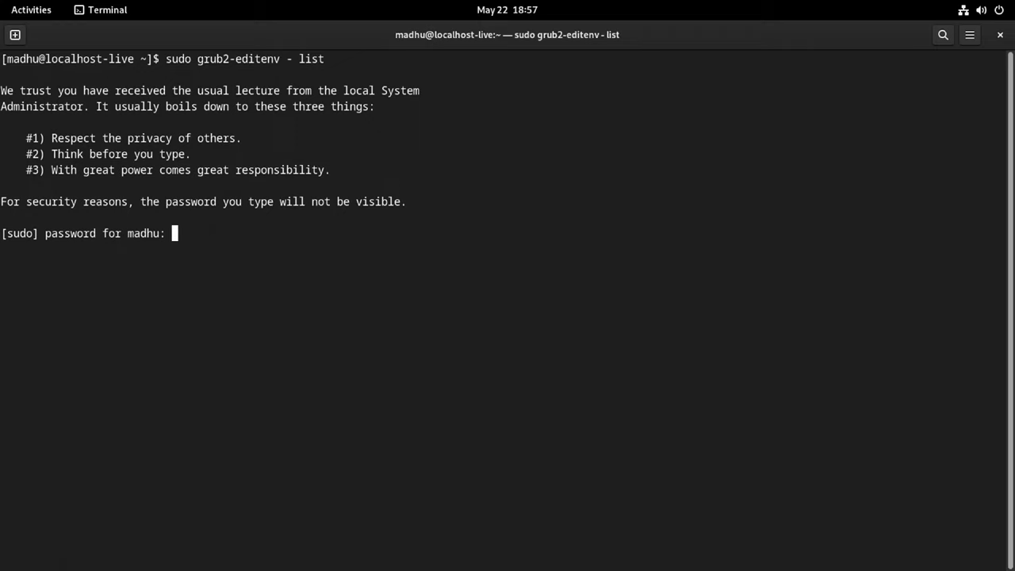
key(Return)
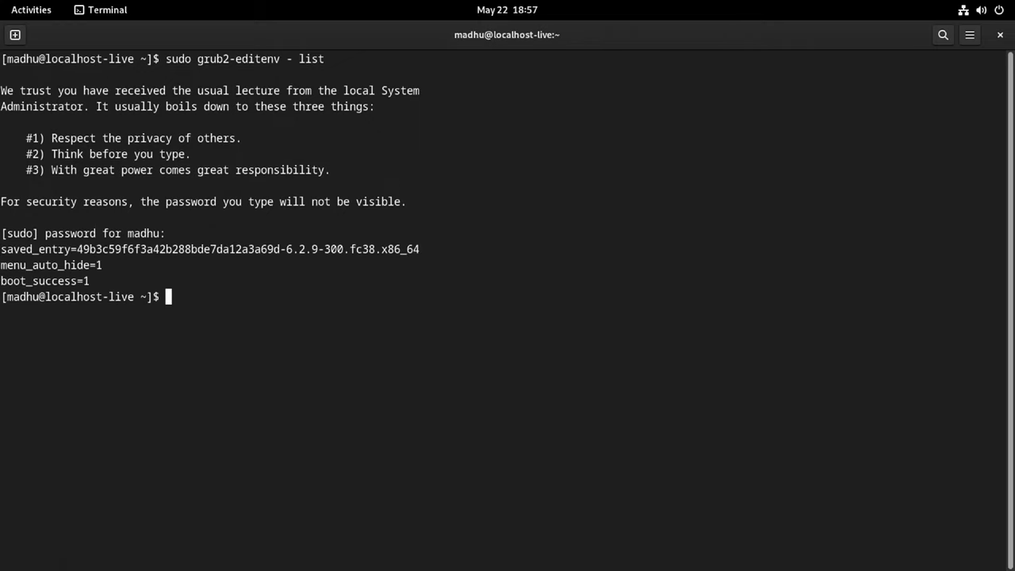
drag(0, 265, 99, 265)
click(316, 293)
- Unset menu_auto_hide, re-run the listing to confirm it's gone, and clear the screen
text(sudo grub2-ed)
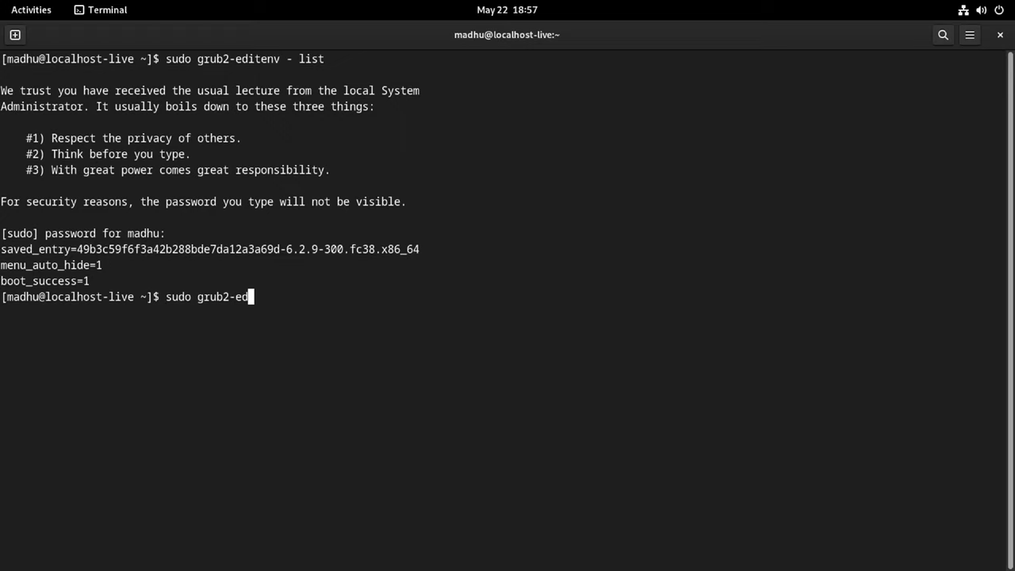
text(itenv - unset menu_)
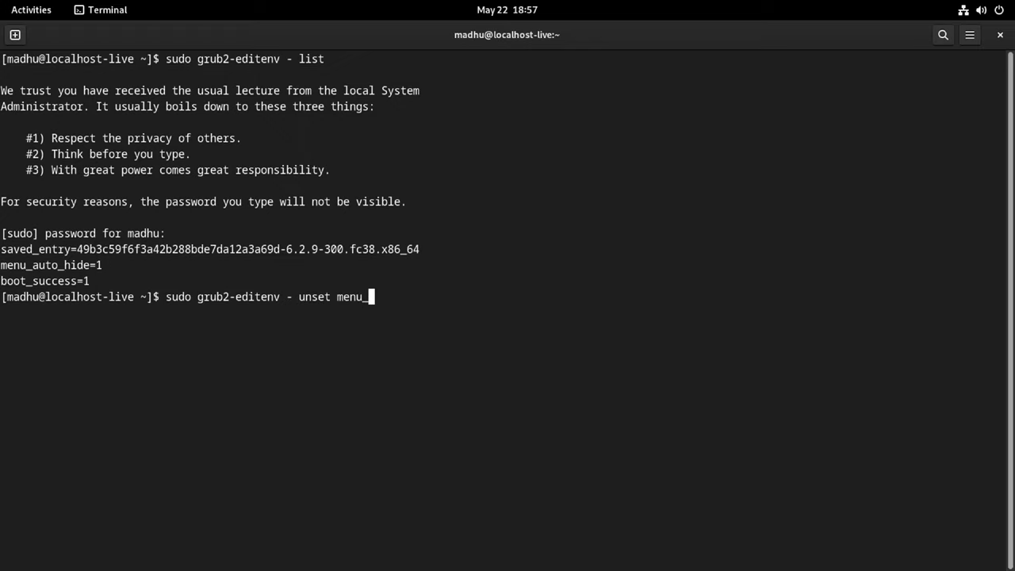
text(auto_hide)
key(Return)
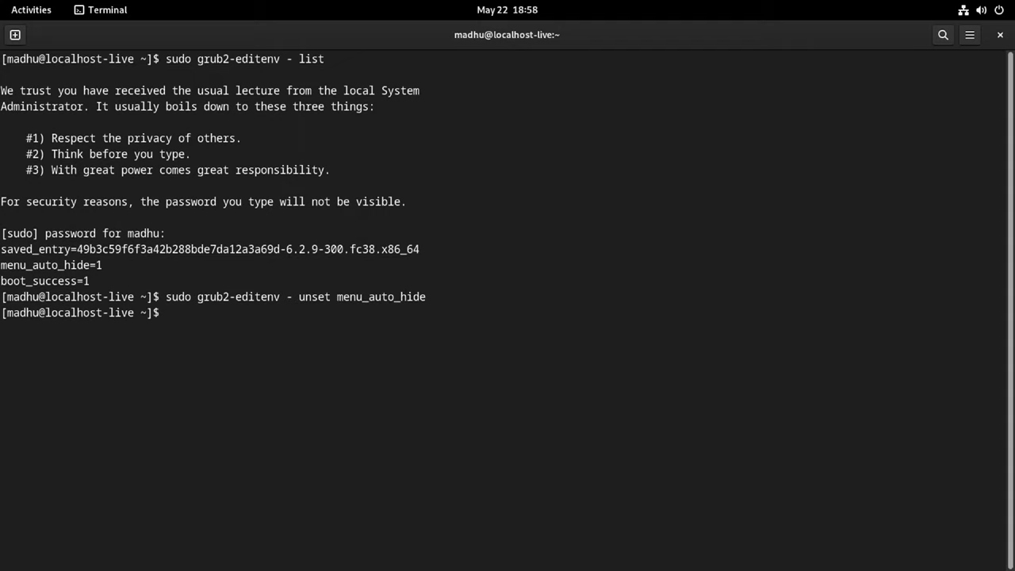
key(Up)
key(Up)
key(Return)
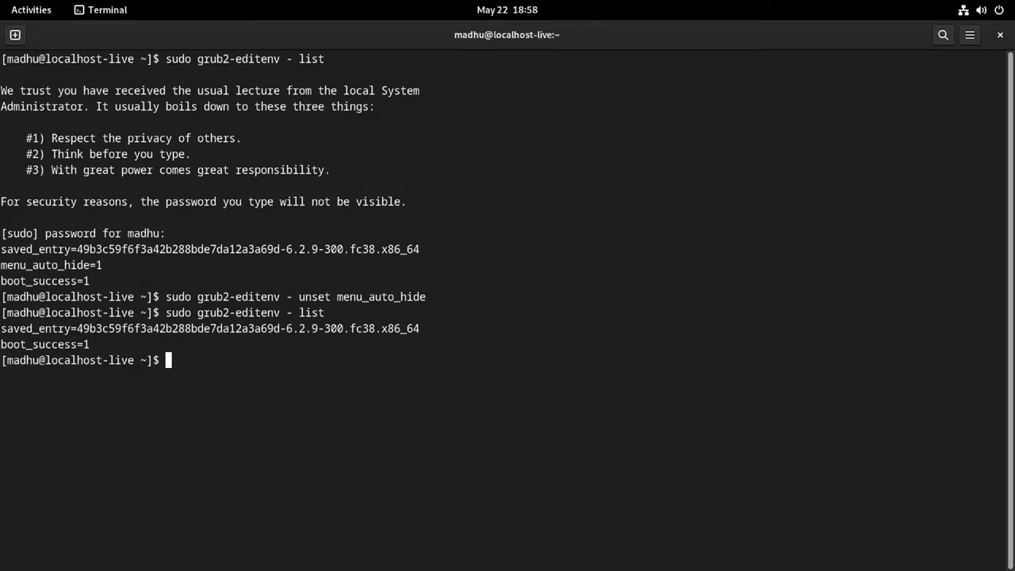
key(ctrl+l)
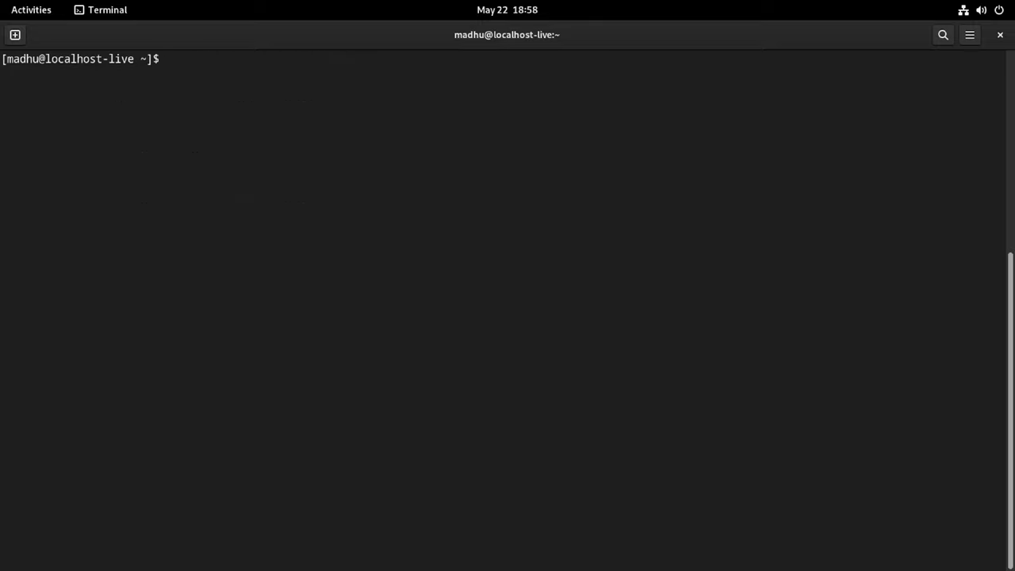
- Run 'lsblk -p' and 'sudo btrfs subvolume list /' to show disks and subvolumes
text(lsblk -p)
key(Return)
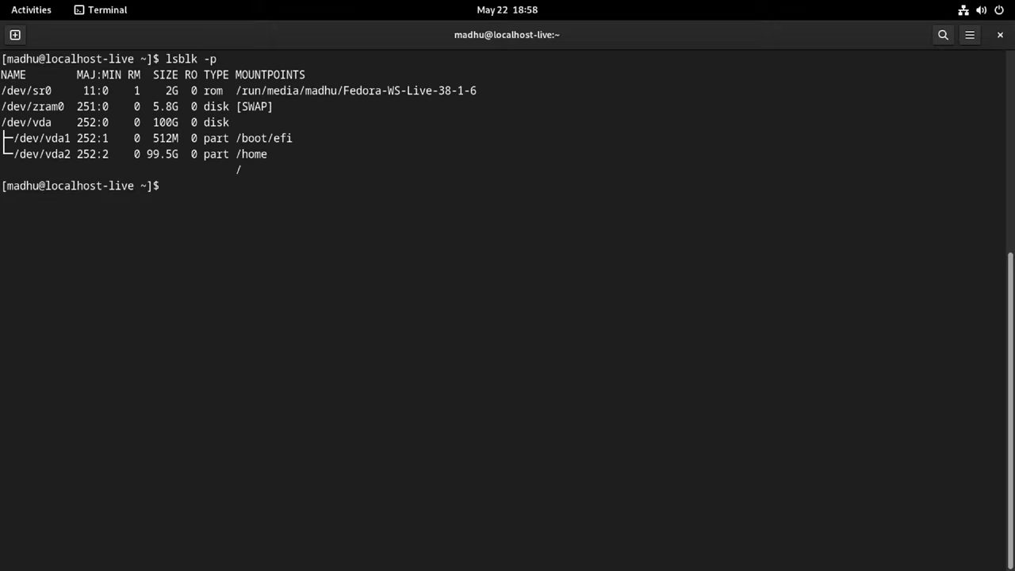
text(sudo btrfs sub)
key(Tab)
text(list /)
key(Return)
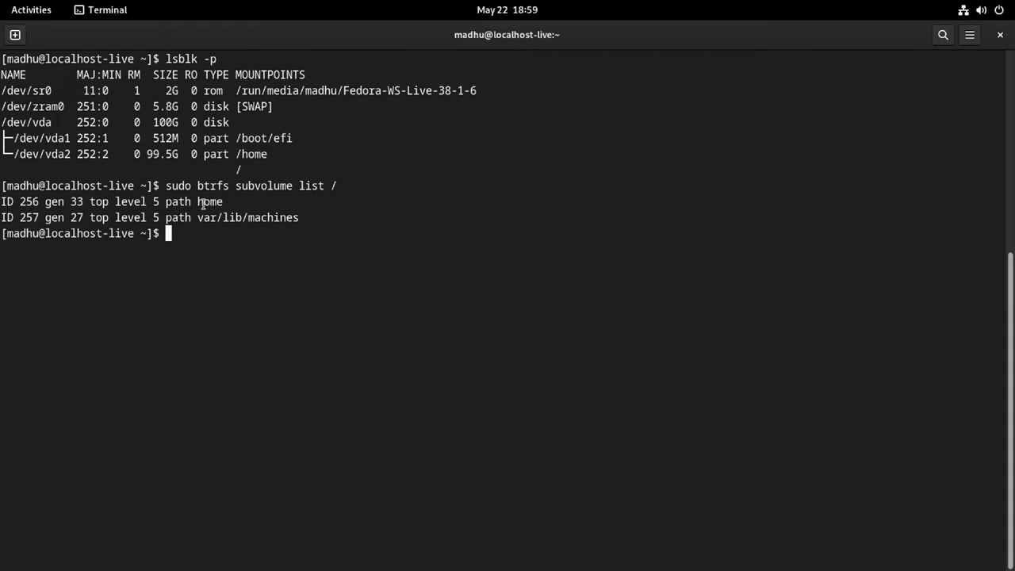
- Highlight the home and var/lib/machines subvolume paths, then begin typing 'sudo vi /etc/dnf/dnf'
drag(197, 203, 223, 203)
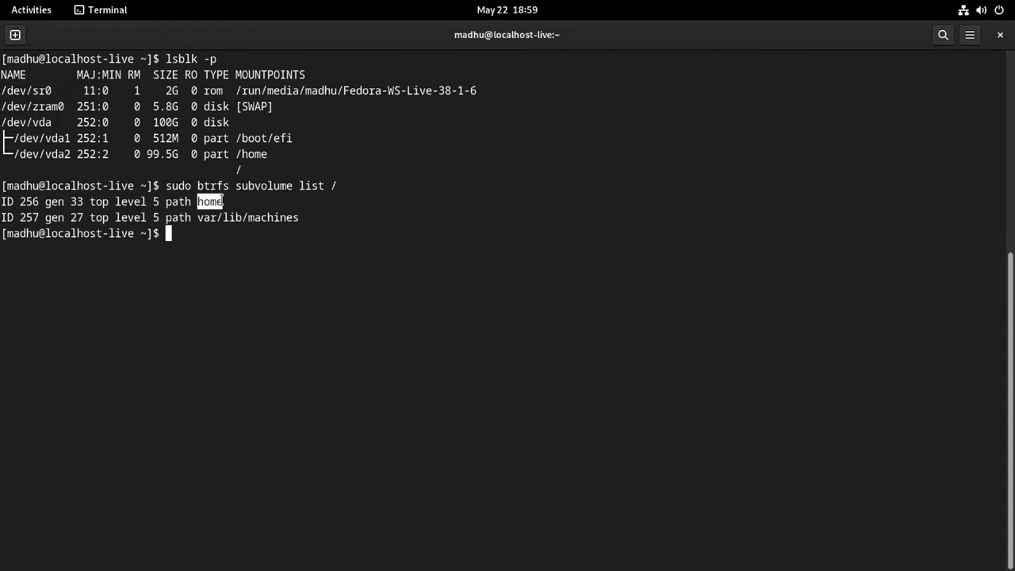
click(419, 264)
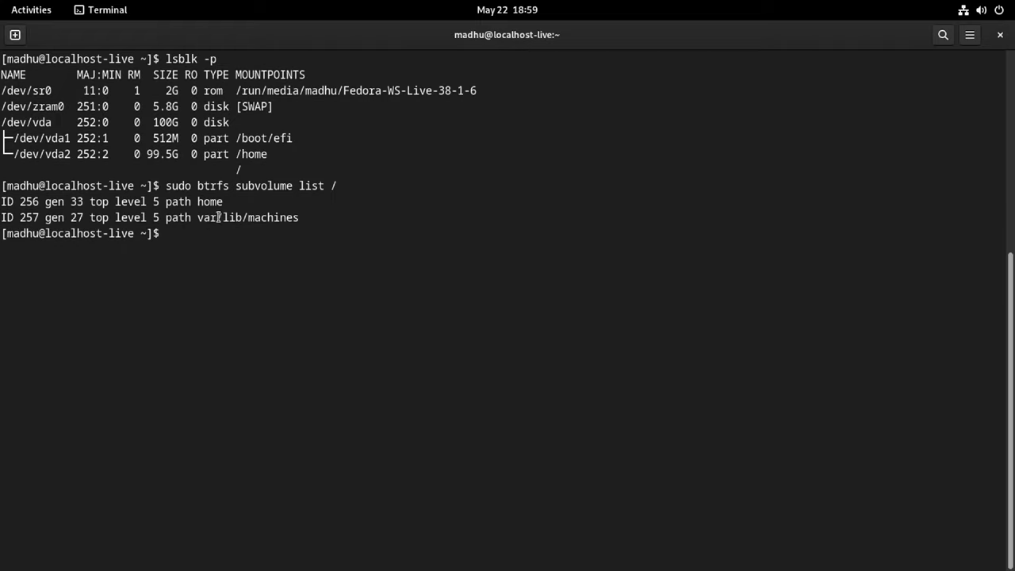
drag(196, 217, 299, 221)
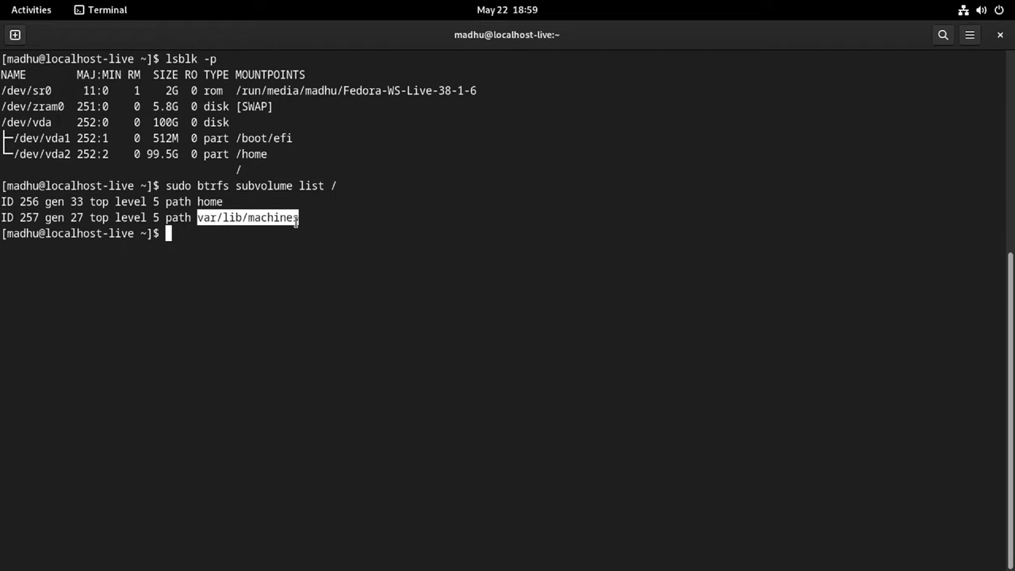
click(471, 303)
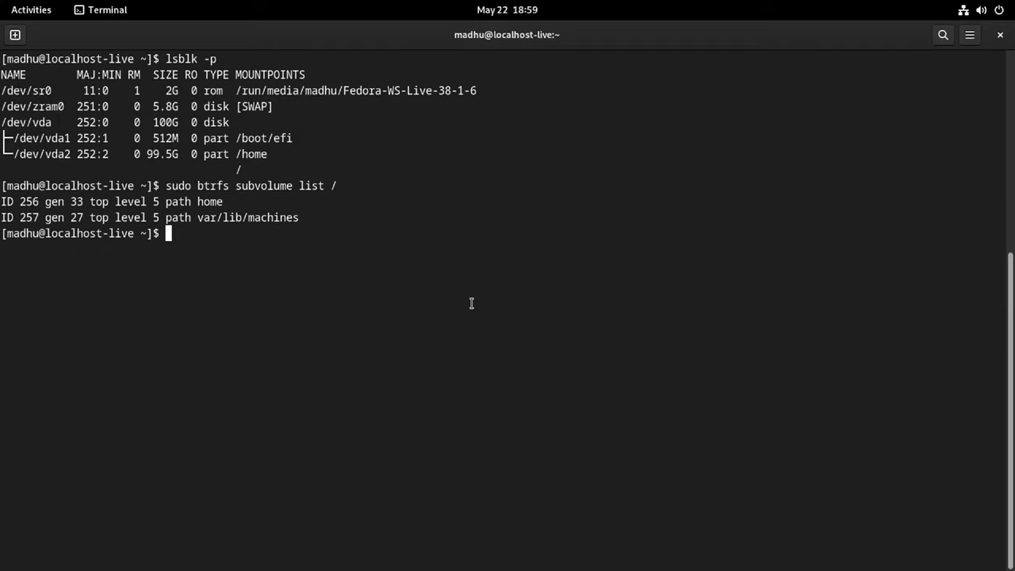
text(sudo vi /etc/dn)
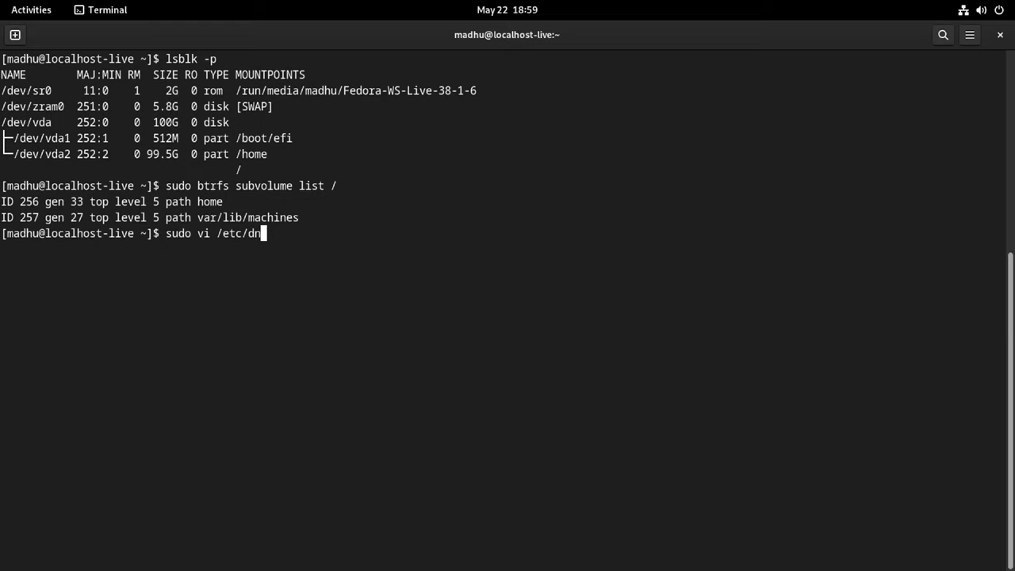
text(f/dnf)
- Open /etc/dnf/dnf.conf in vi and append defaultyes=True and fastestmirror=True, starting a max_paral line
key(Tab)
key(Return)
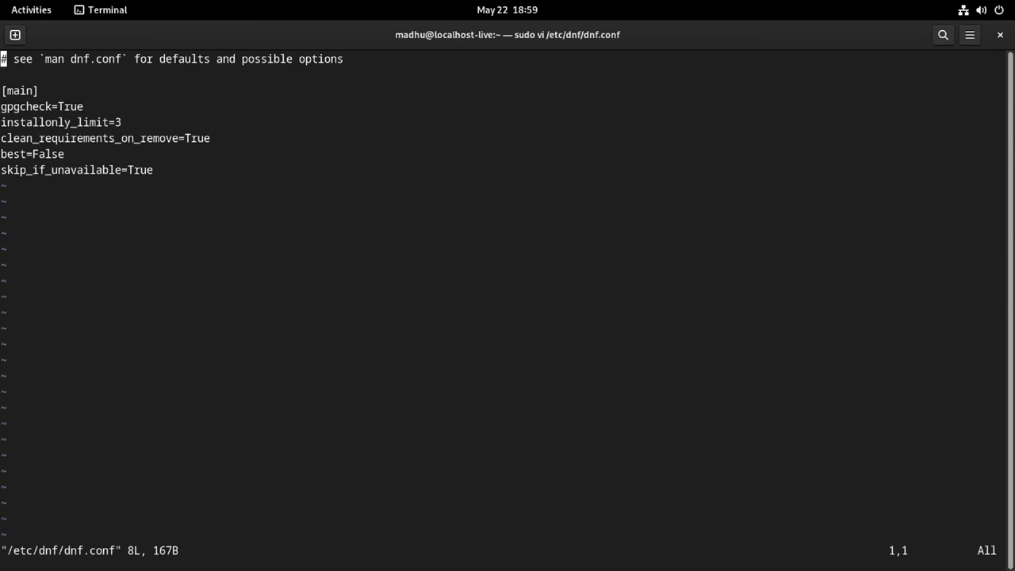
key(shift+g)
text(o)
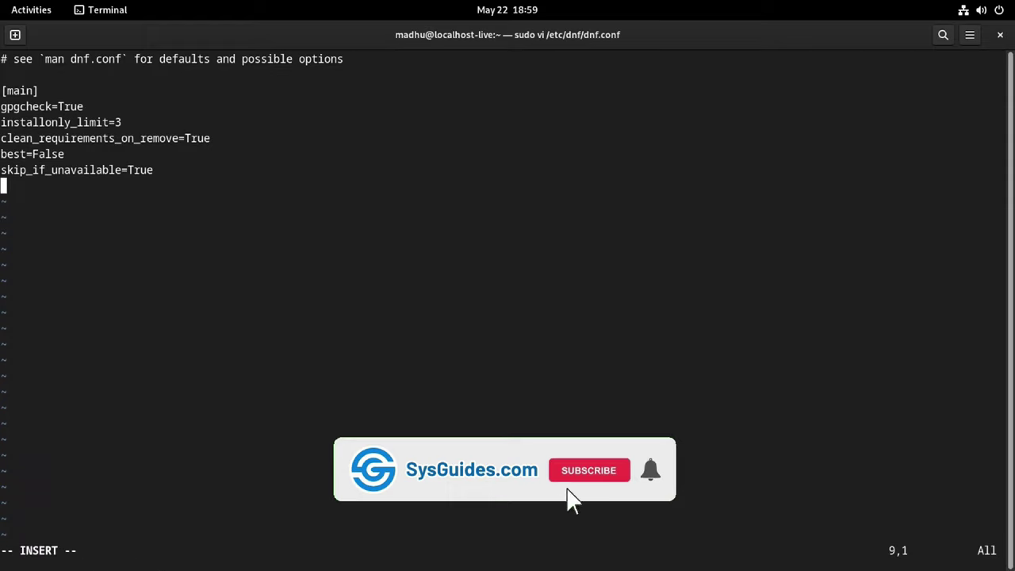
text(default)
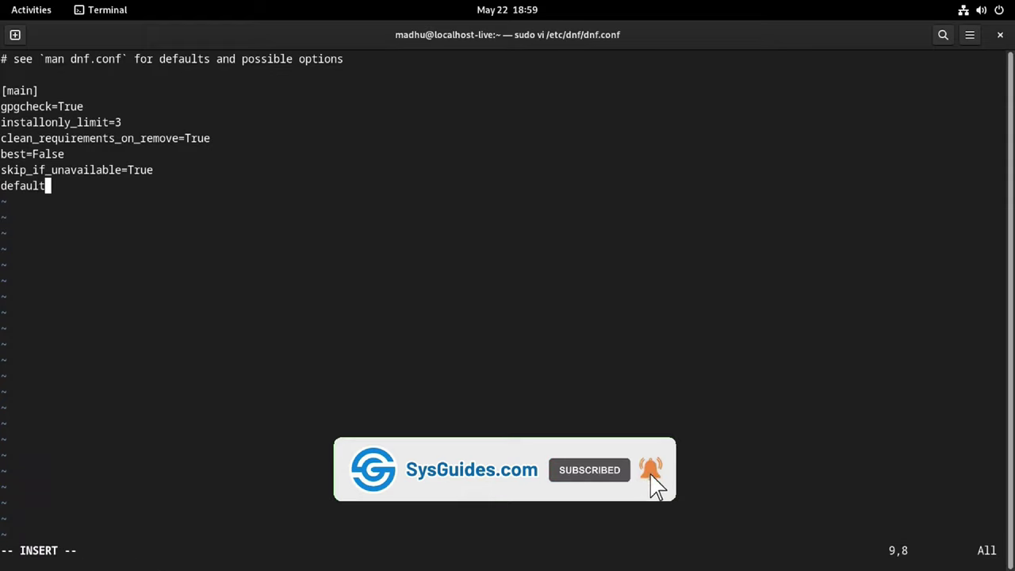
text(yes=True)
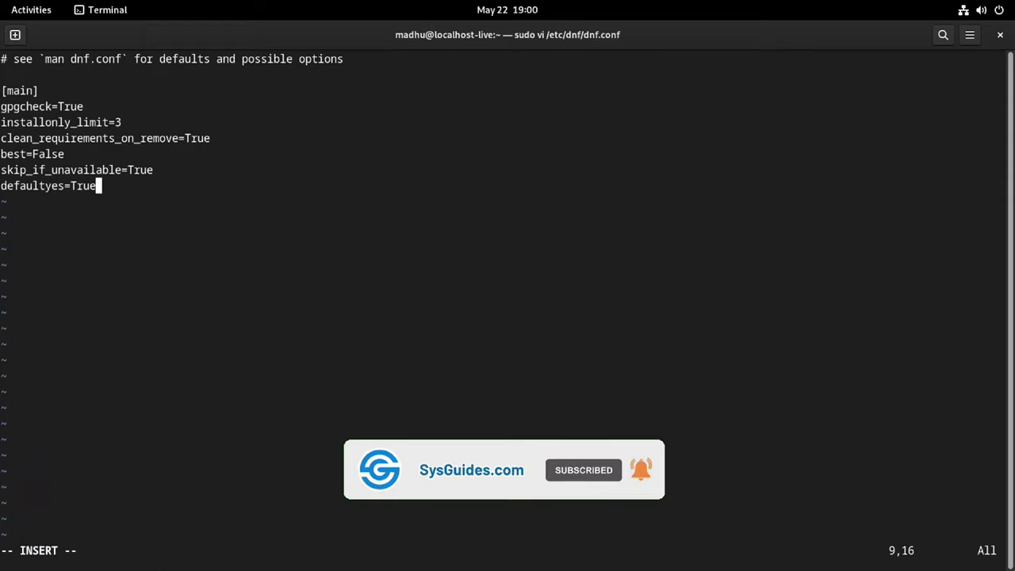
key(Return)
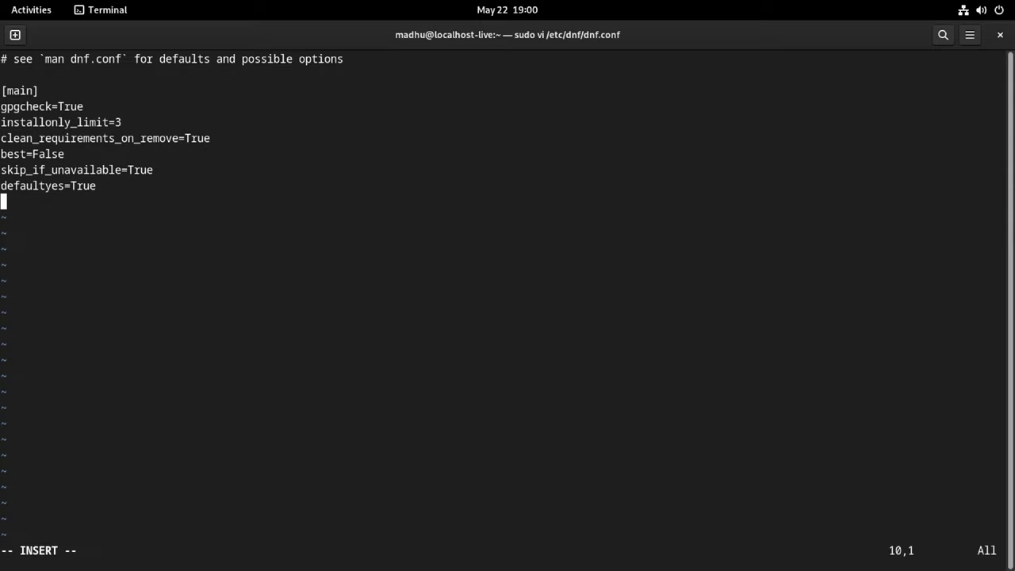
text(fastestmirror=True)
key(Return)
text(max_par)
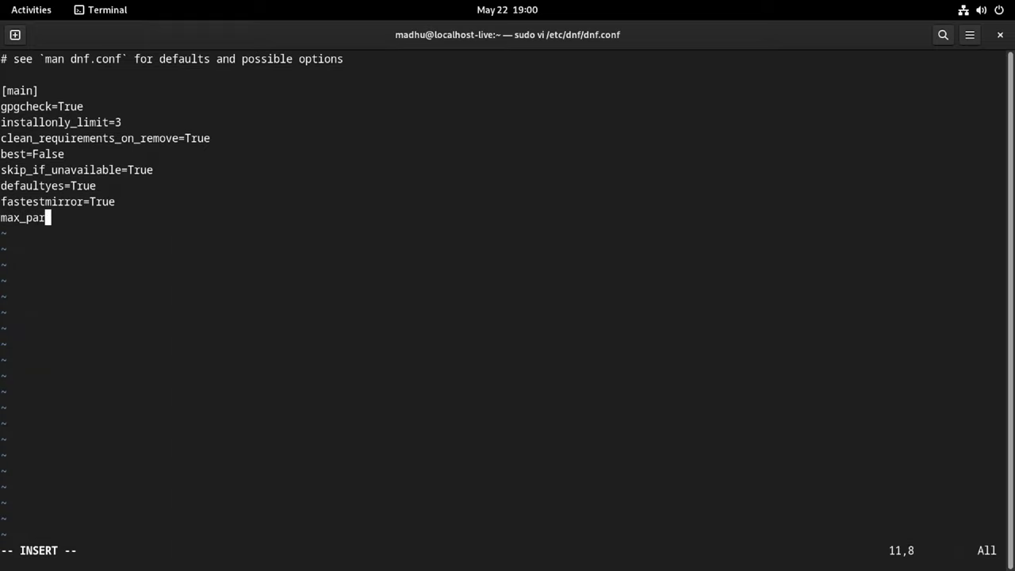
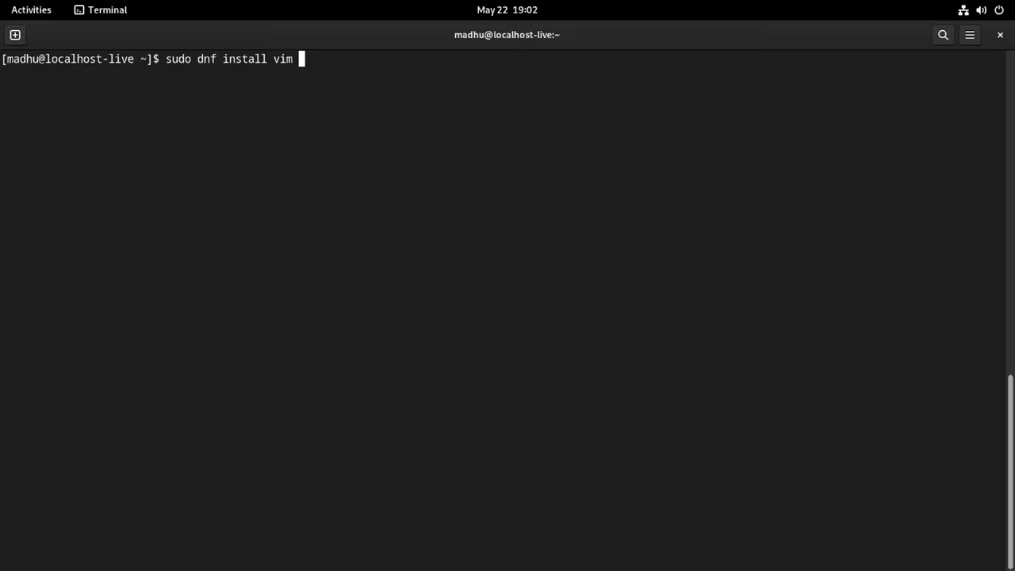
- Finish the install command so it lists vim, inotify-tools and make
text(fy-tools make)
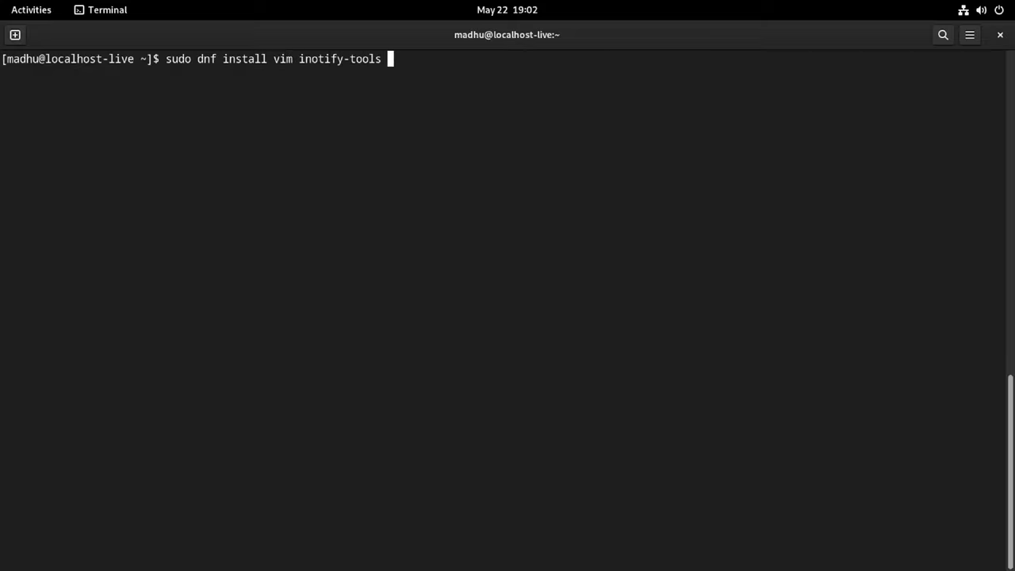
- Install vim, inotify-tools and make, accepting the transaction and Fedora 38 signing key, then clear the screen
key(Return)
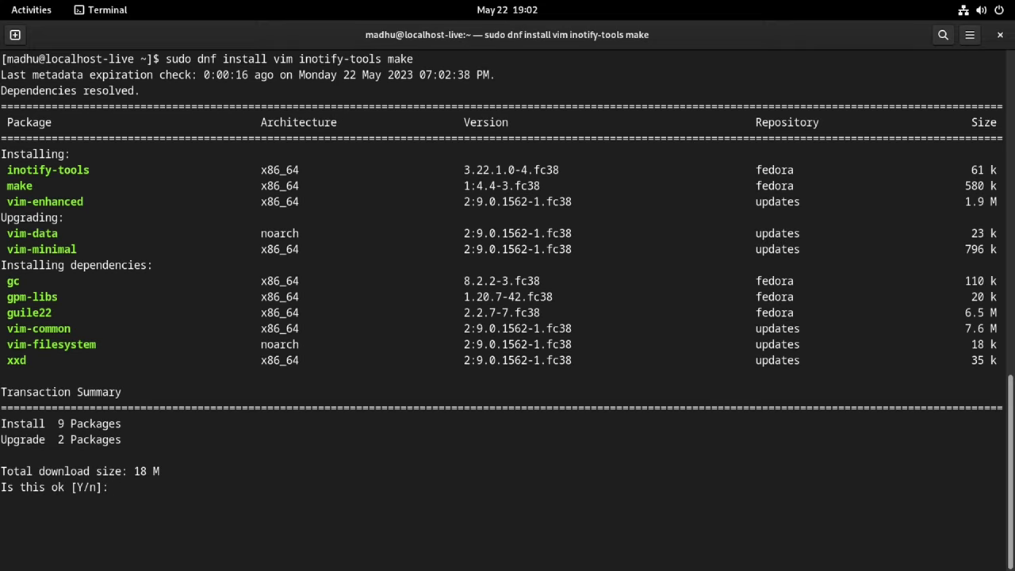
key(Return)
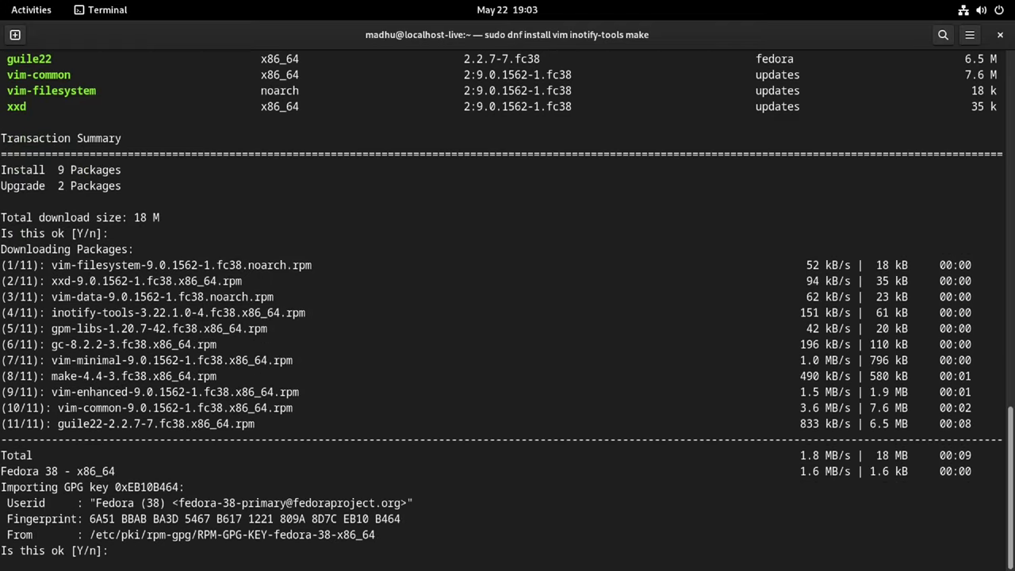
key(Return)
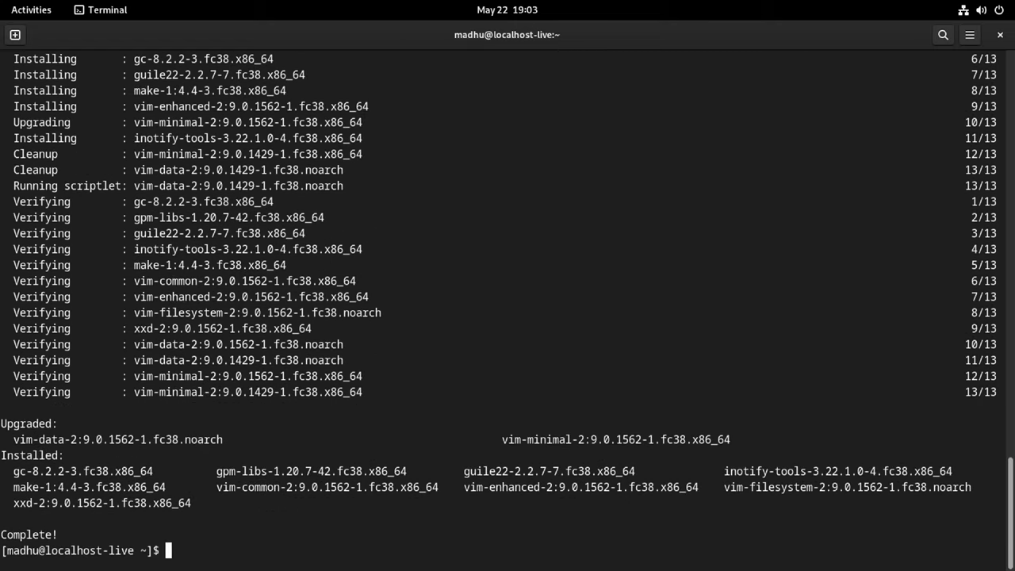
key(ctrl+l)
text(sud)
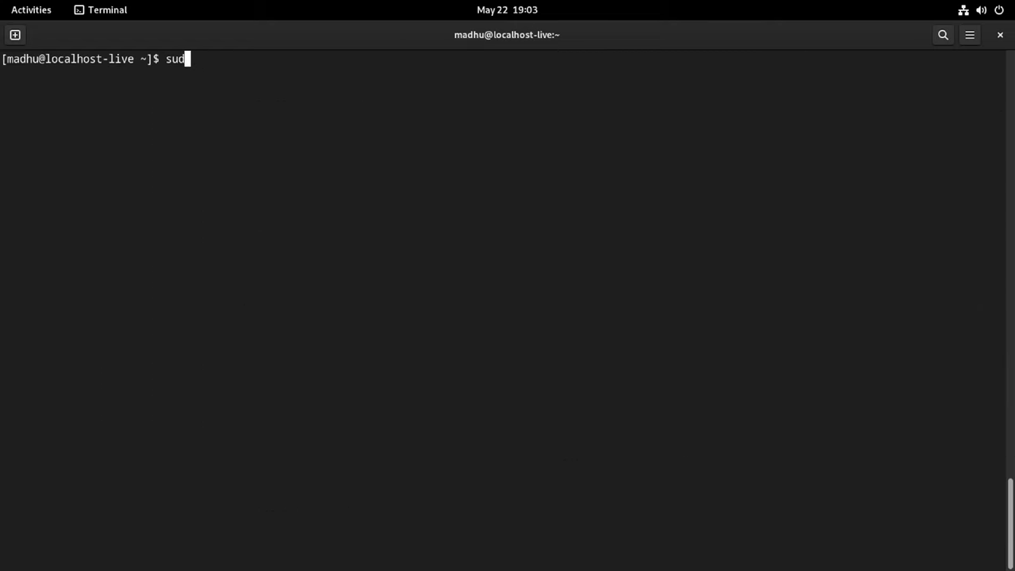
text(o dnf -y update)
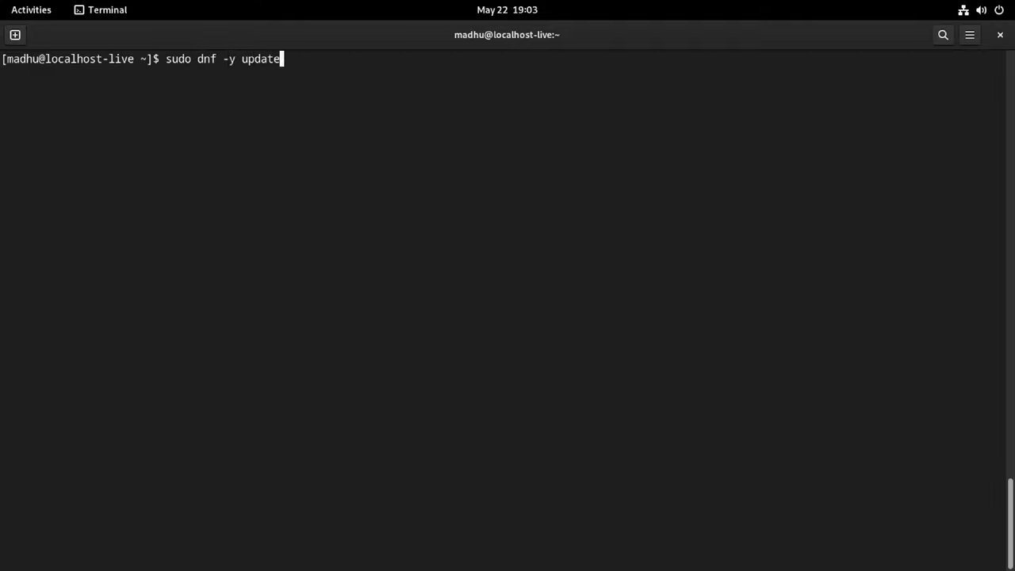
- Update all packages with sudo dnf -y update, then reboot the system with sudo reboot
key(Return)
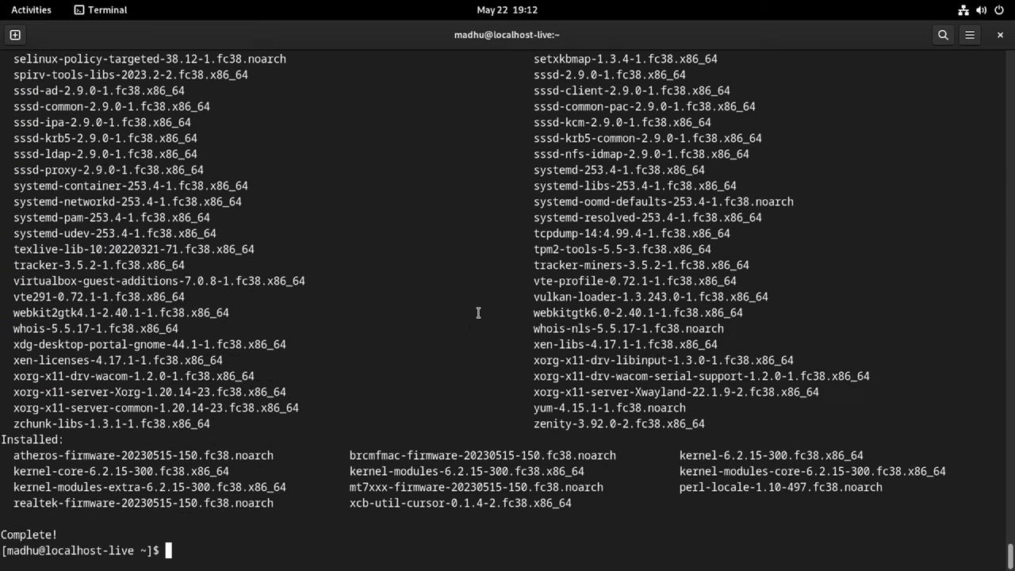
key(ctrl+l)
text(sudo reboot)
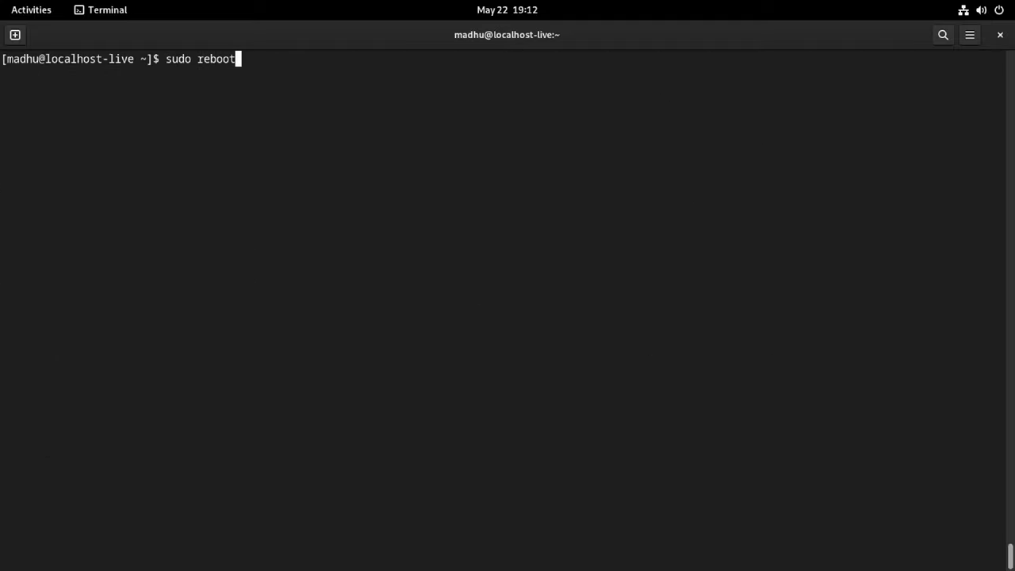
key(Return)
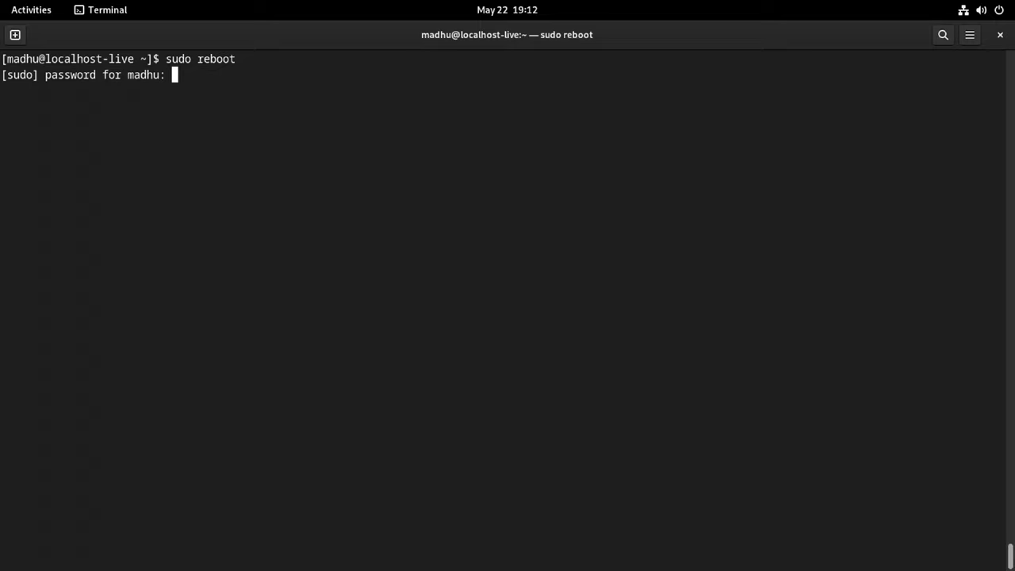
key(Return)
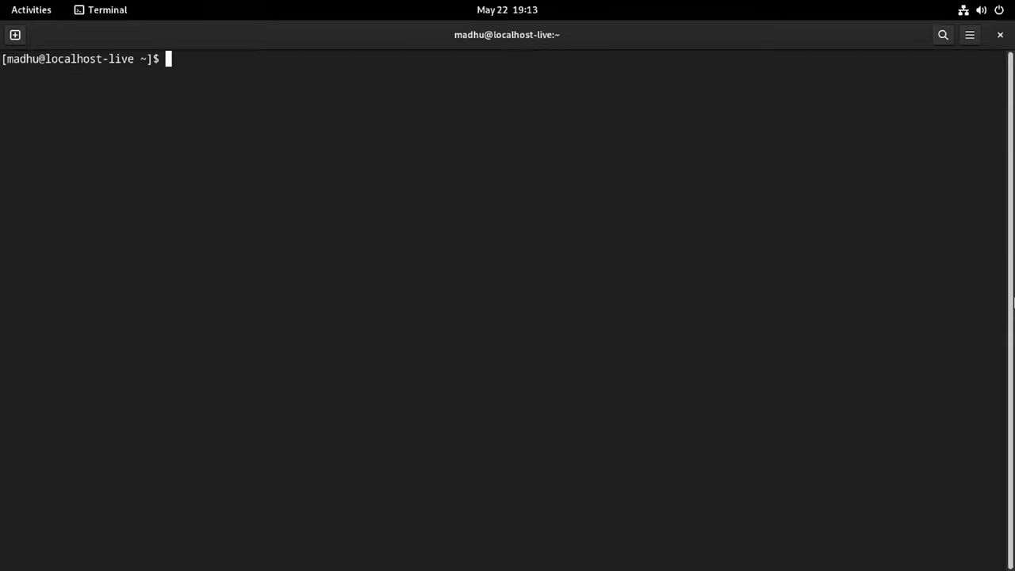
- Set the hostname to fedora with hostnamectl and exit the terminal session
text(sudo hostna)
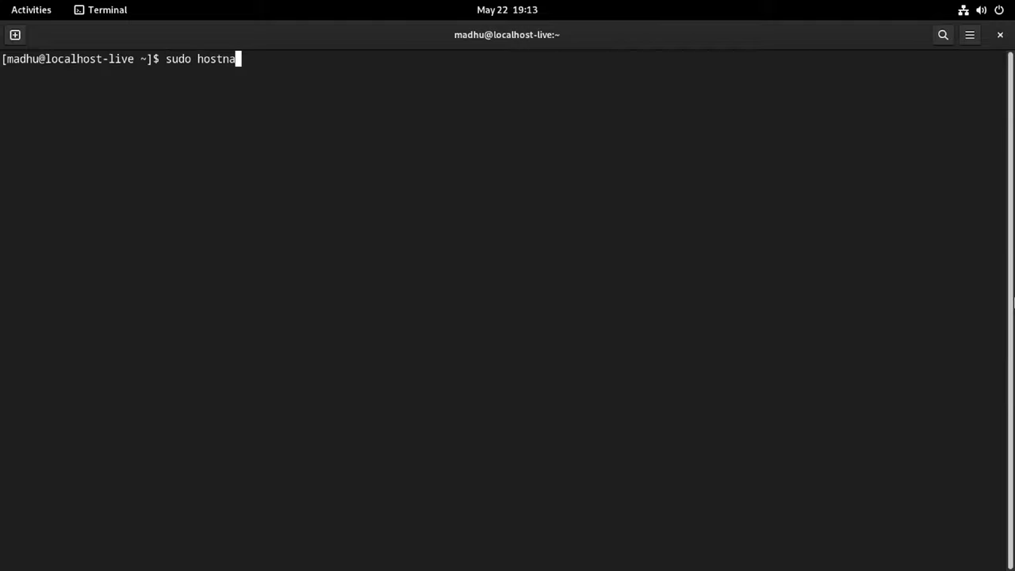
text(mectl set-hostnam)
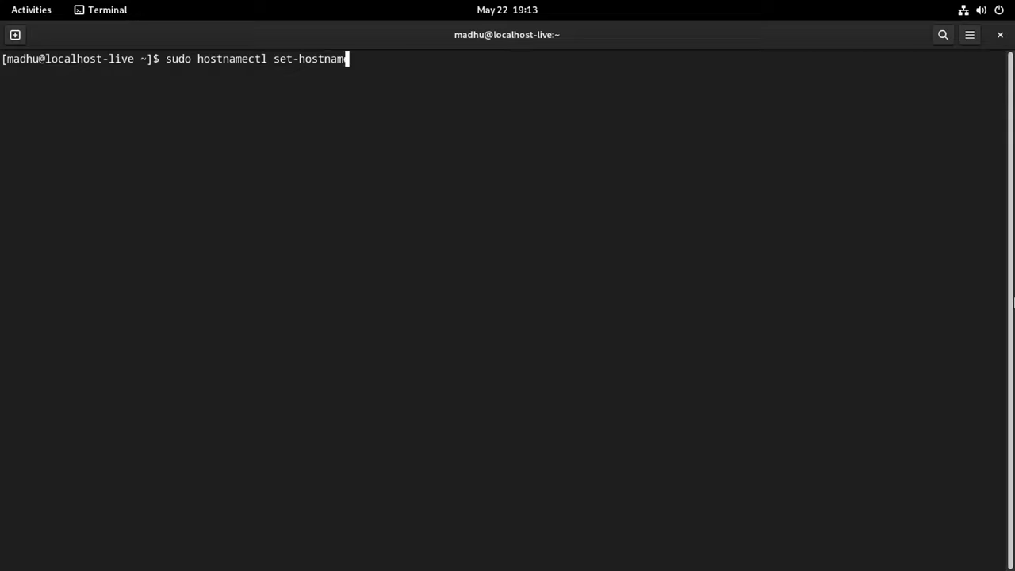
text(e fedora)
key(Return)
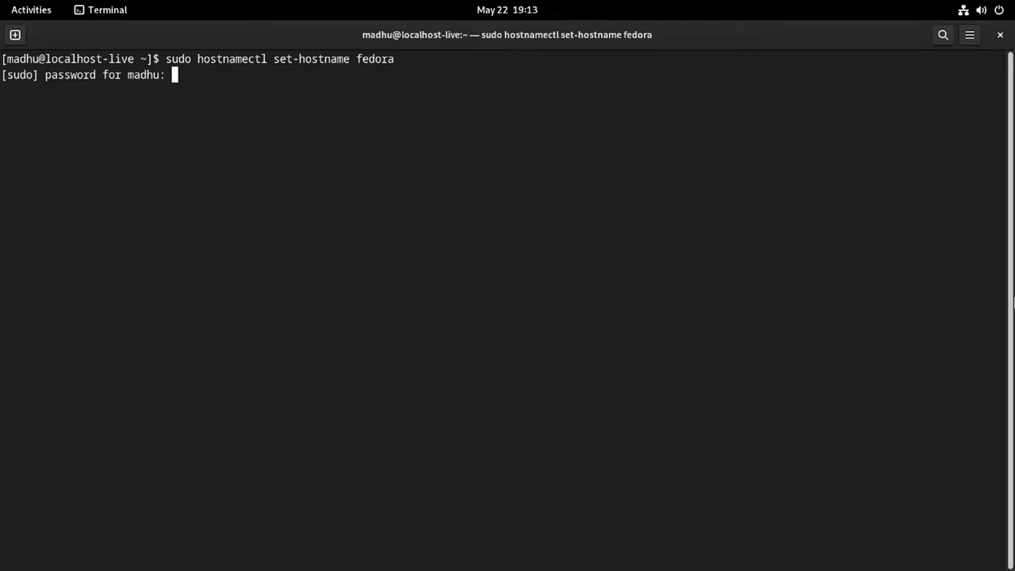
key(Return)
text(exit)
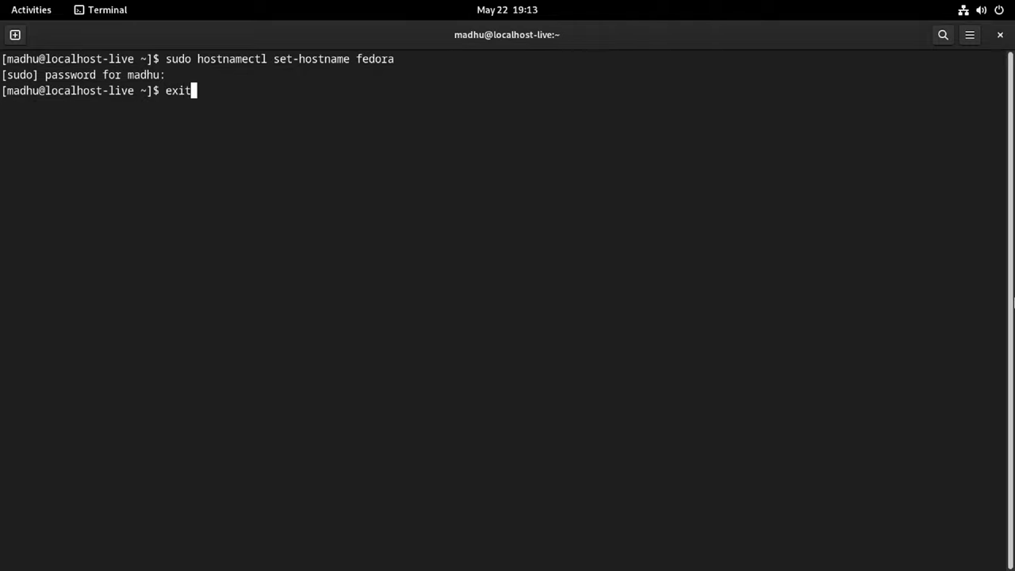
key(Return)
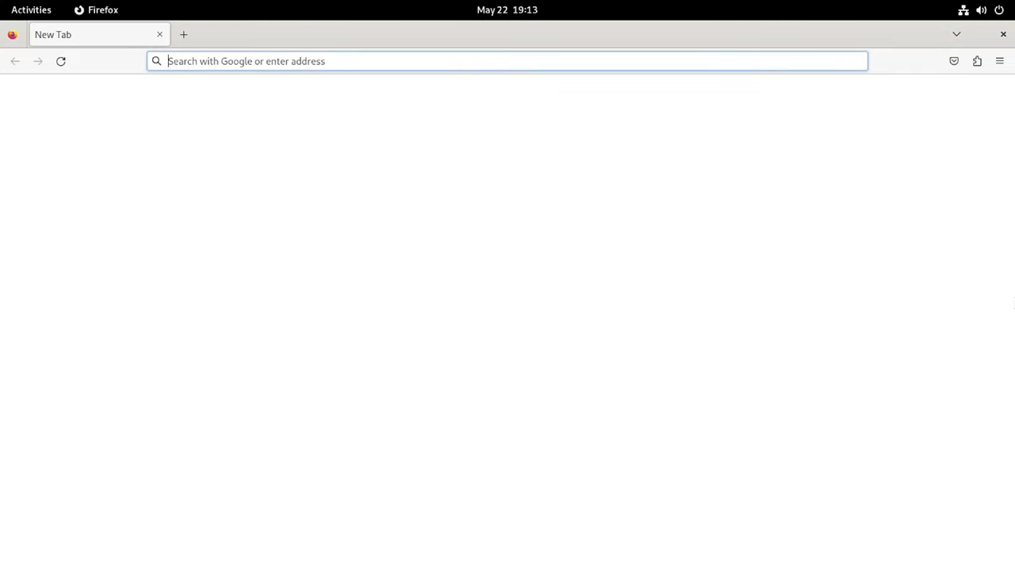
- Reopen Terminal from Activities, maximize it, and enter lsblk -pf /dev/vda
key(super)
text(ter)
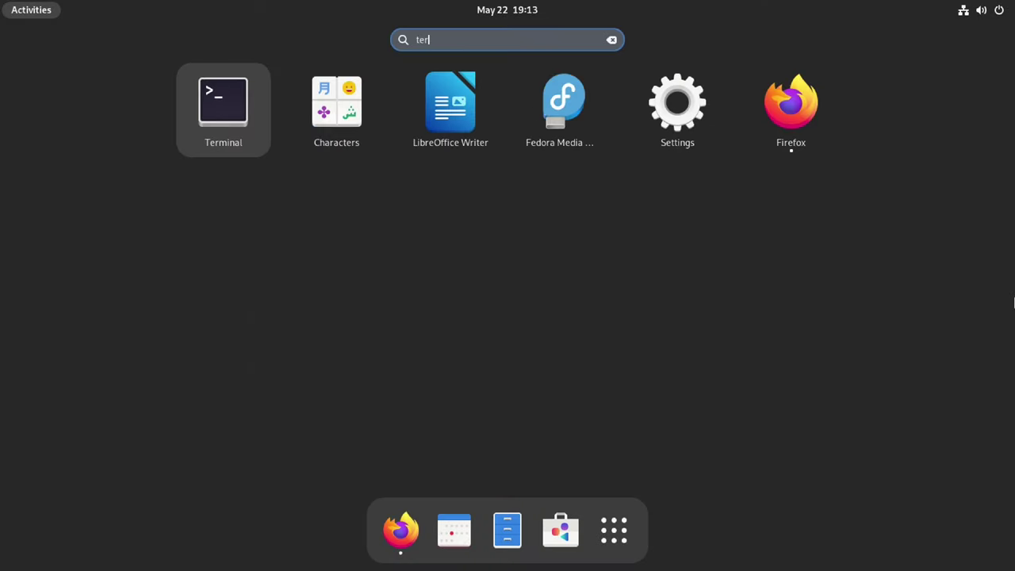
click(228, 119)
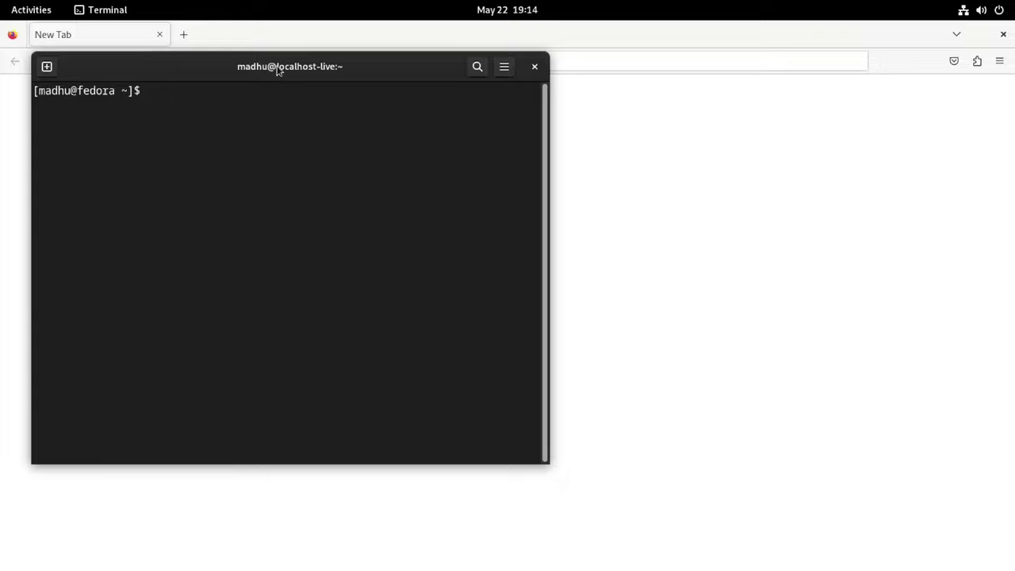
double_click(278, 68)
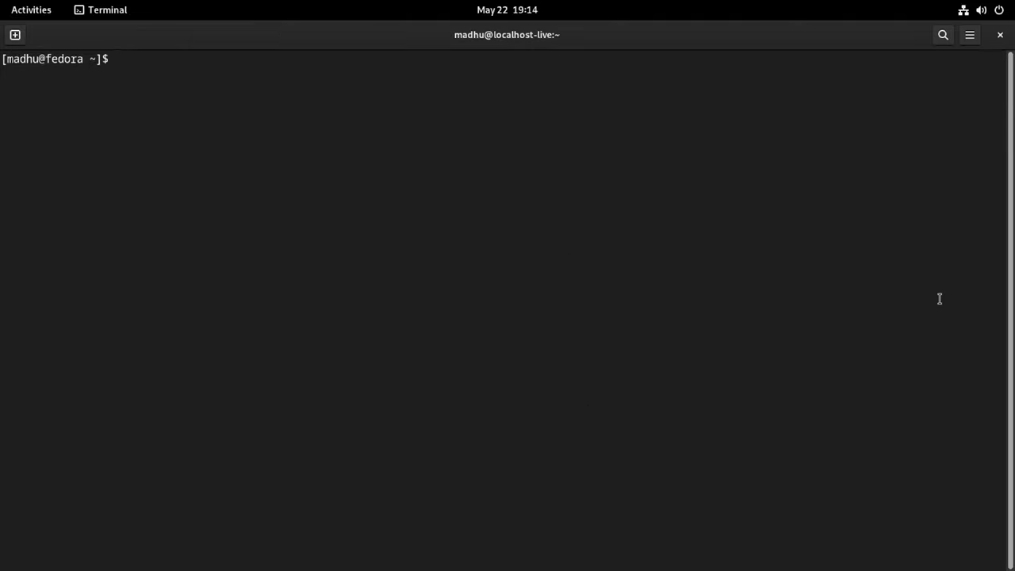
text(lsblk -pf /dev/vda)
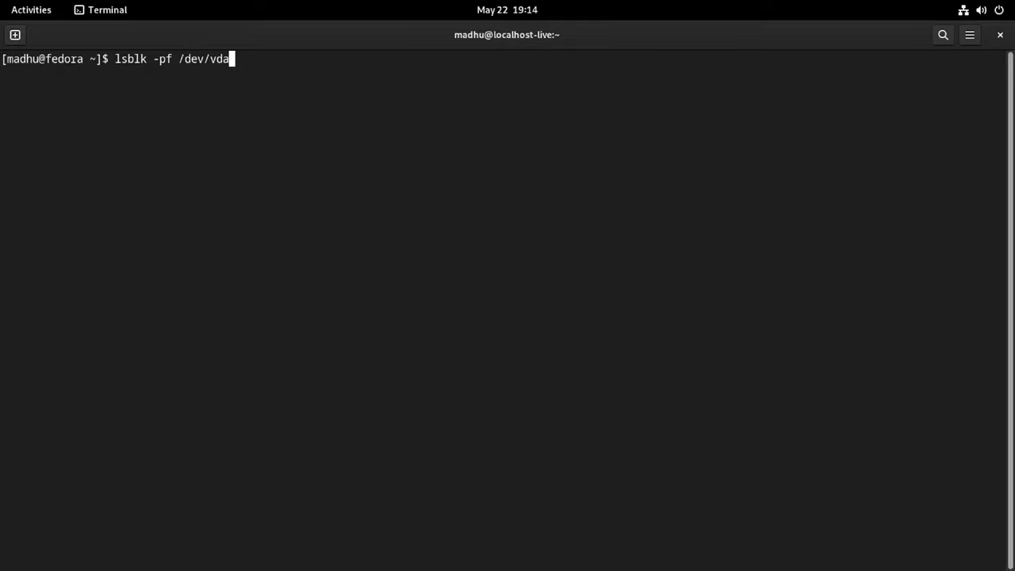
- List /dev/vda filesystems and store the btrfs /dev/vda2 UUID in ROOT_UUID
key(Return)
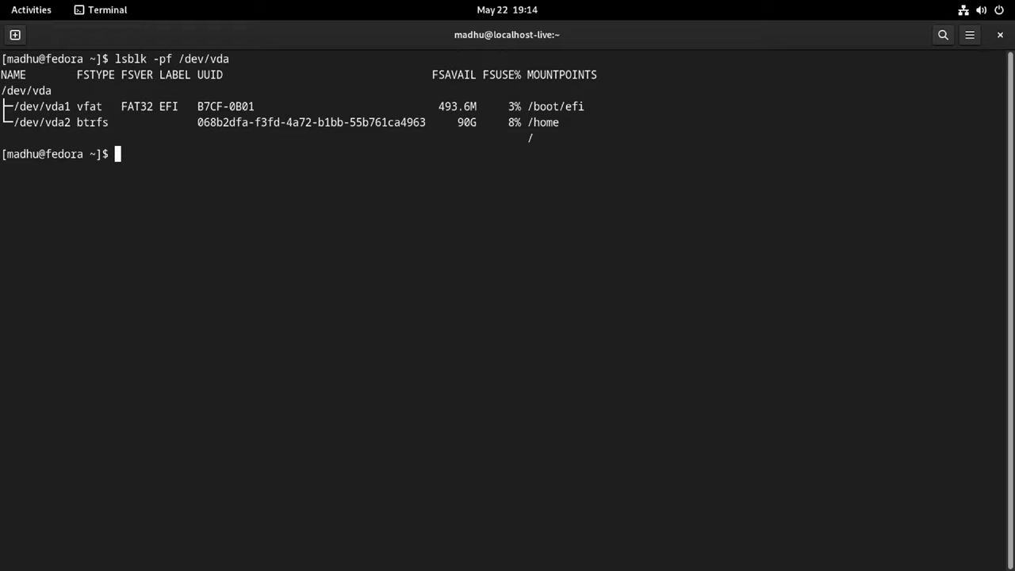
text(ROOT_UUID="")
key(Left)
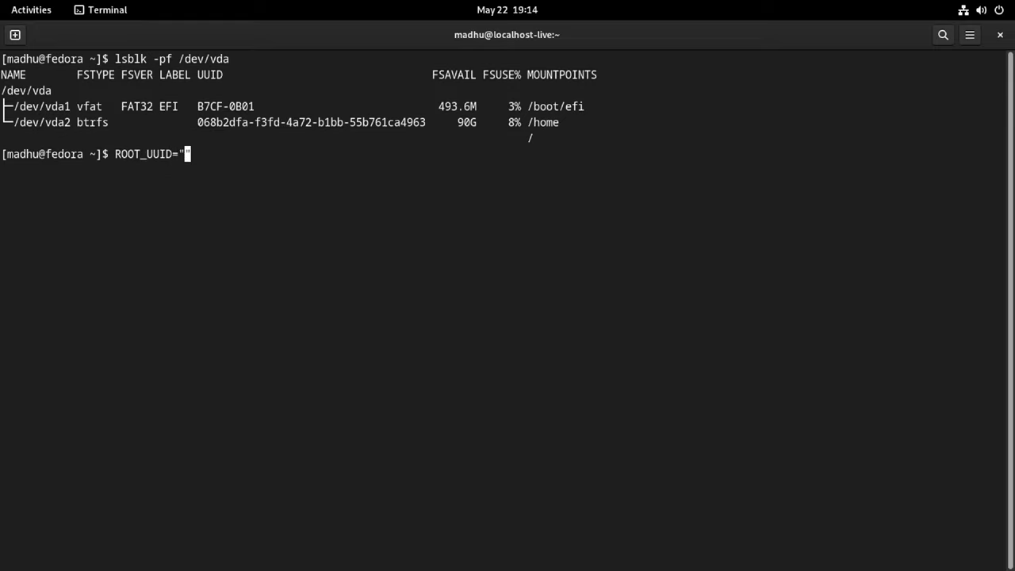
drag(198, 122, 427, 122)
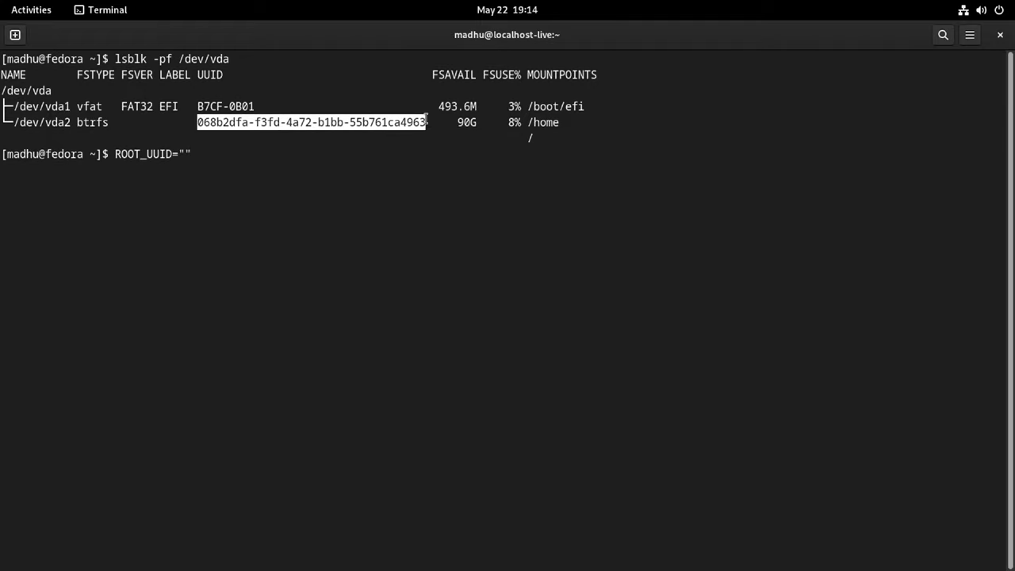
right_click(412, 123)
click(442, 153)
right_click(187, 155)
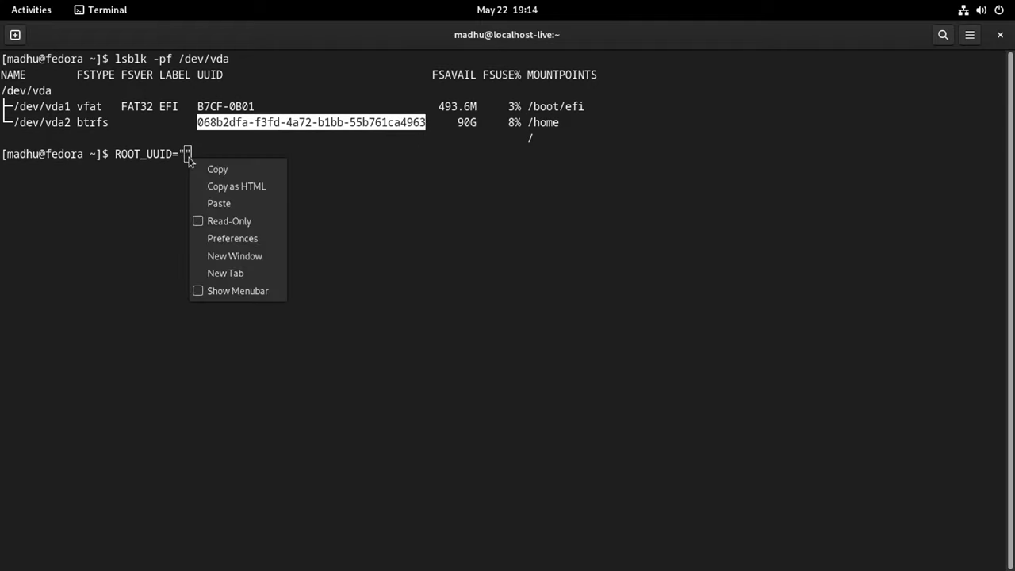
click(235, 204)
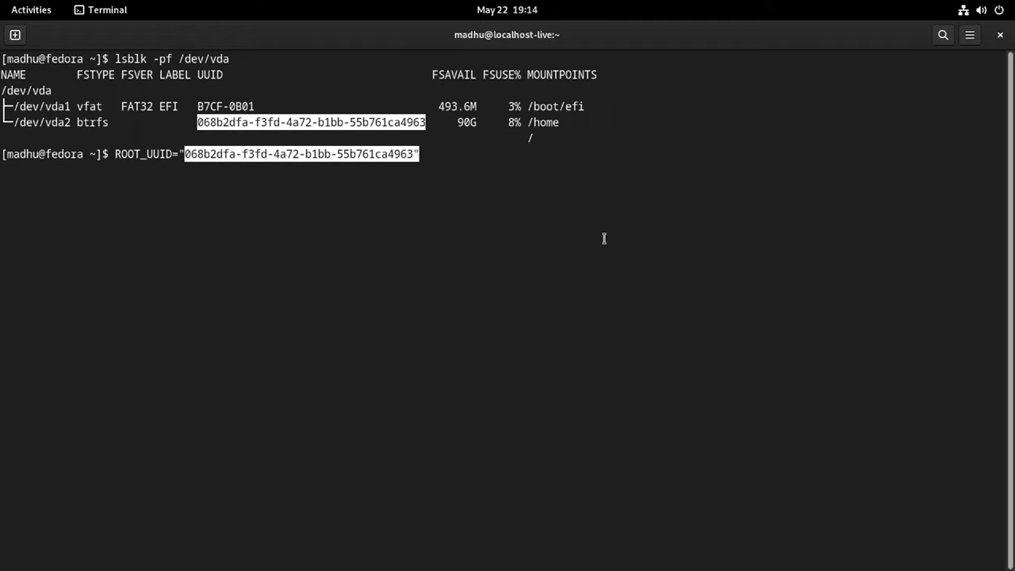
key(Right)
key(Return)
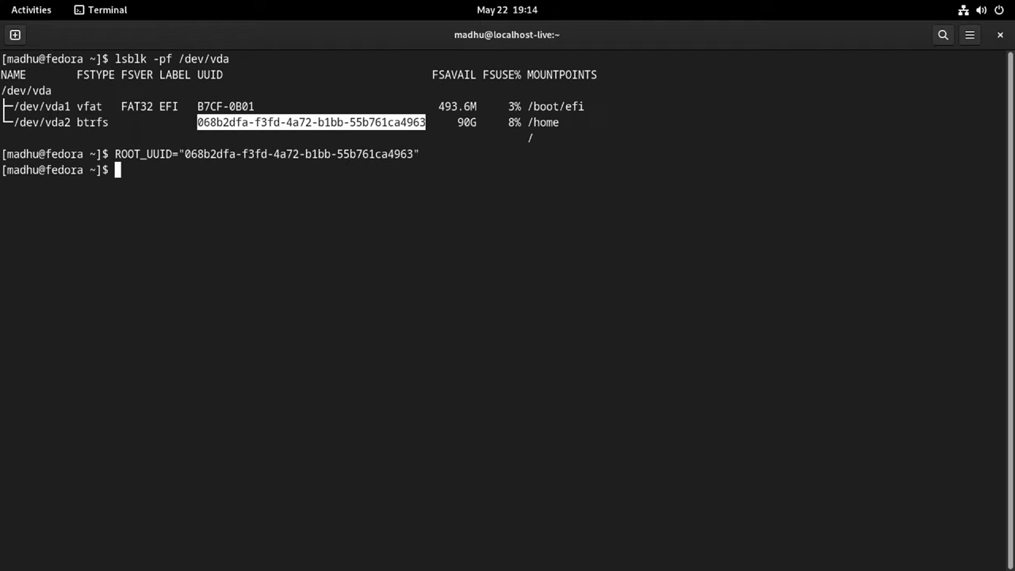
- Set OPTIONS to compress=zstd:1 copied from /etc/fstab, then begin entering sysguides.com in Firefox
text(cat /etc/fstab)
key(Return)
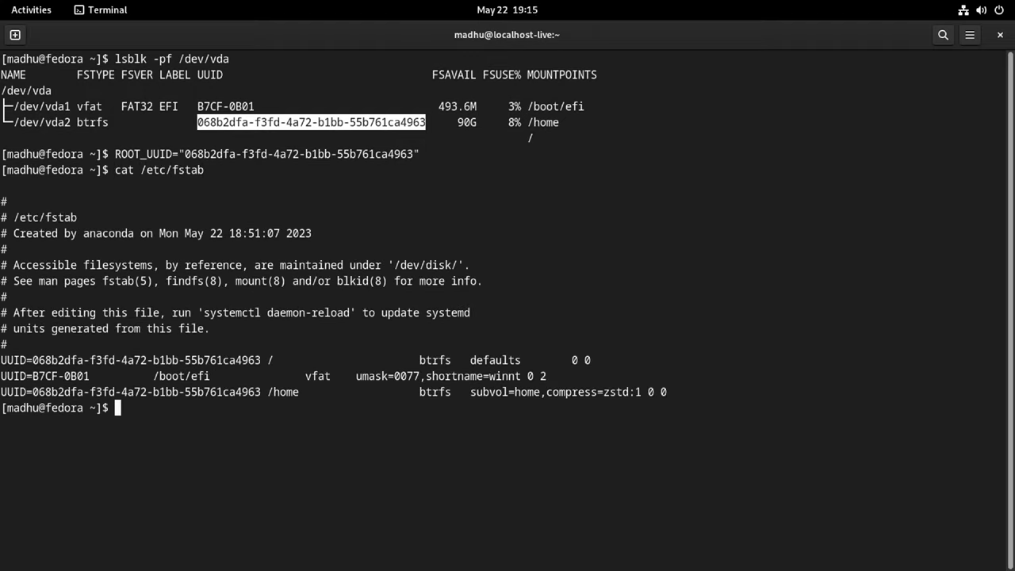
drag(546, 392, 641, 392)
right_click(622, 392)
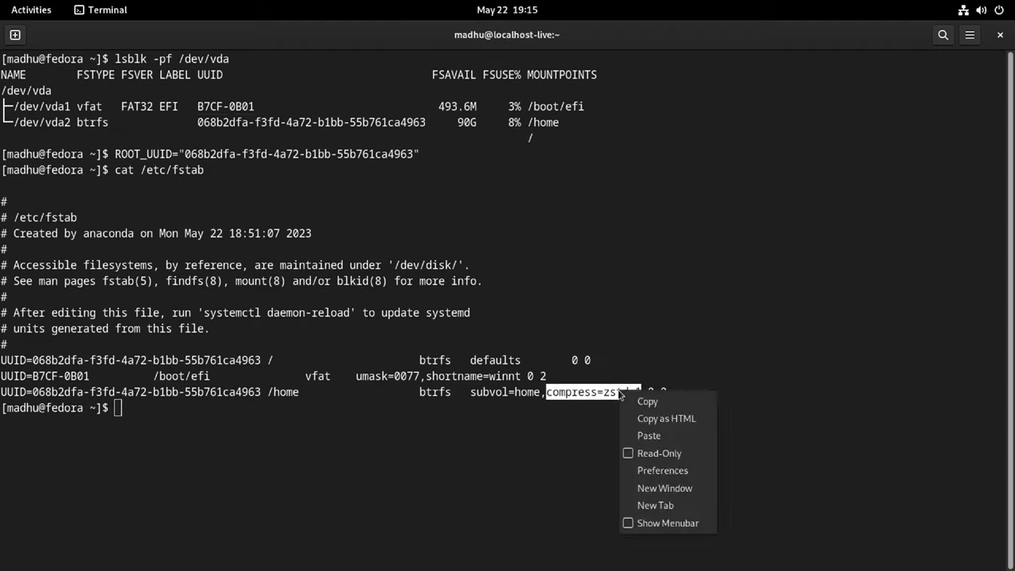
click(647, 402)
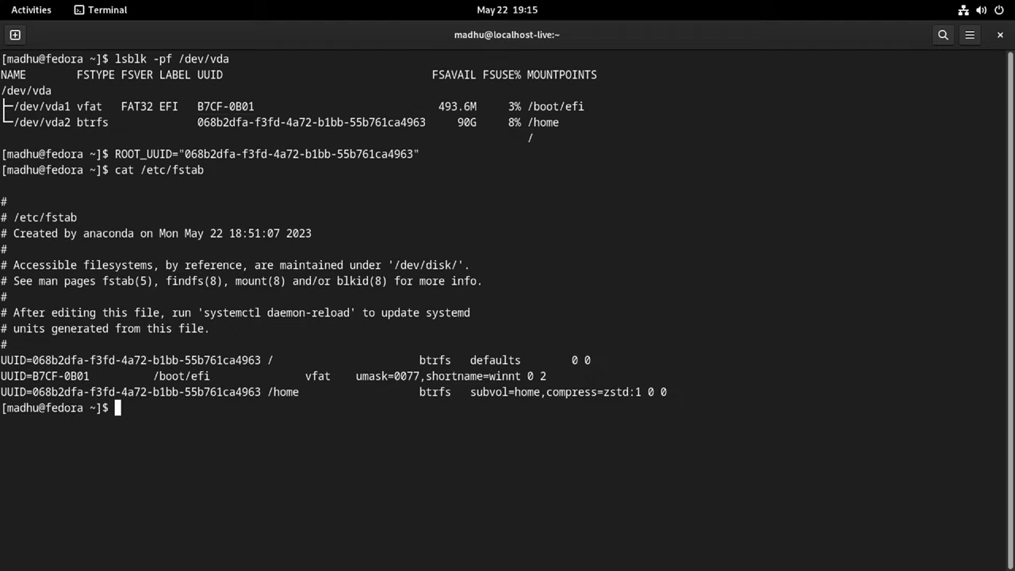
text(OPTIONS=")
key(ctrl+shift+v)
text(")
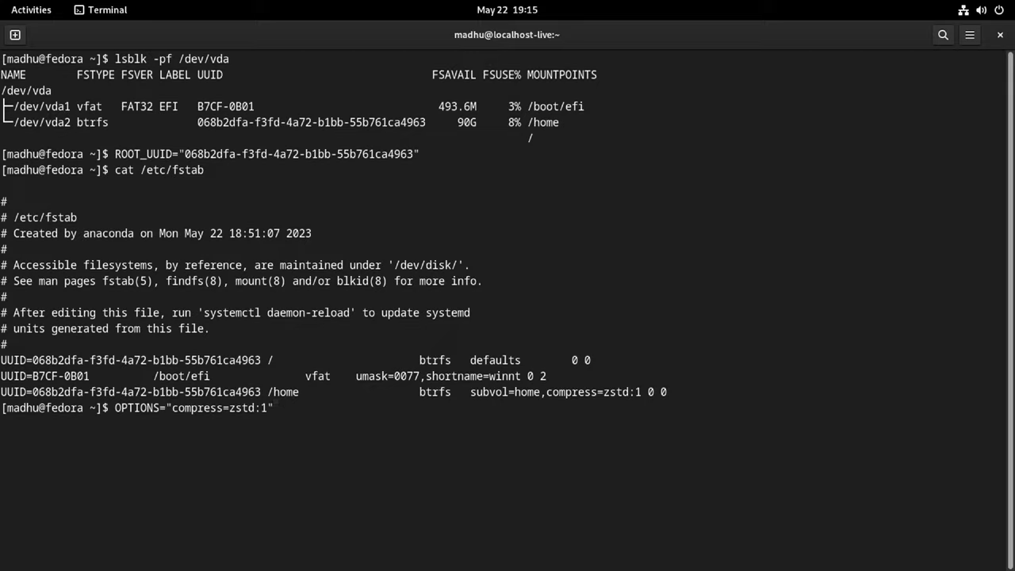
key(Return)
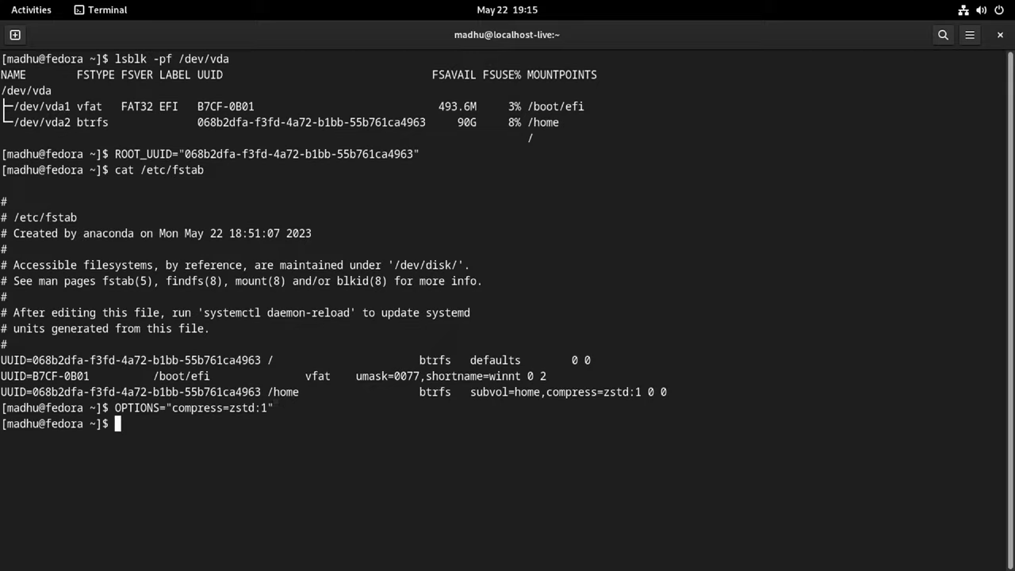
key(alt+Tab)
text(sys)
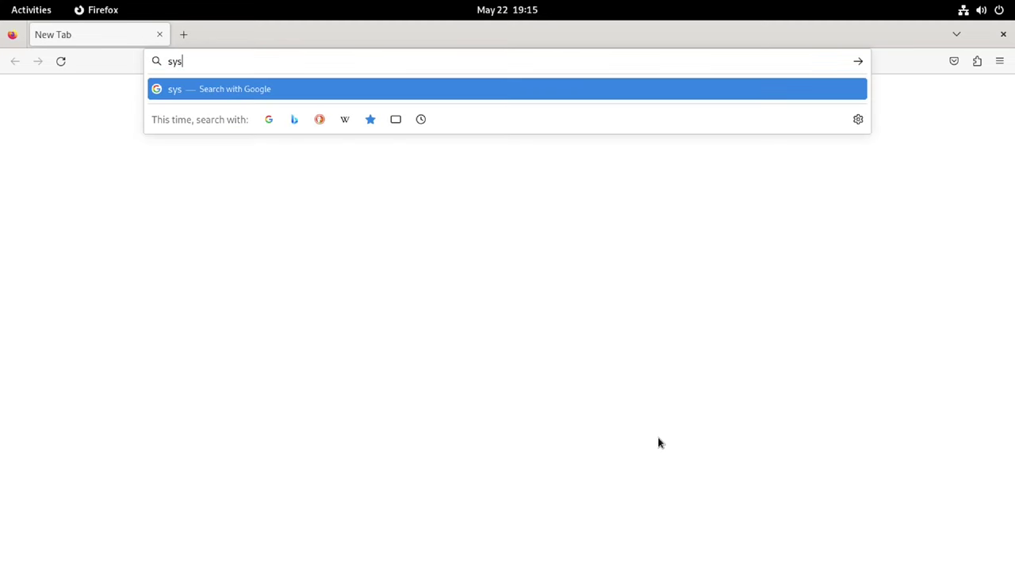
text(guides.com)
- Copy the SUBVOLUMES array from the SysGuides Fedora 38 snapshot article and define it in the shell
key(Return)
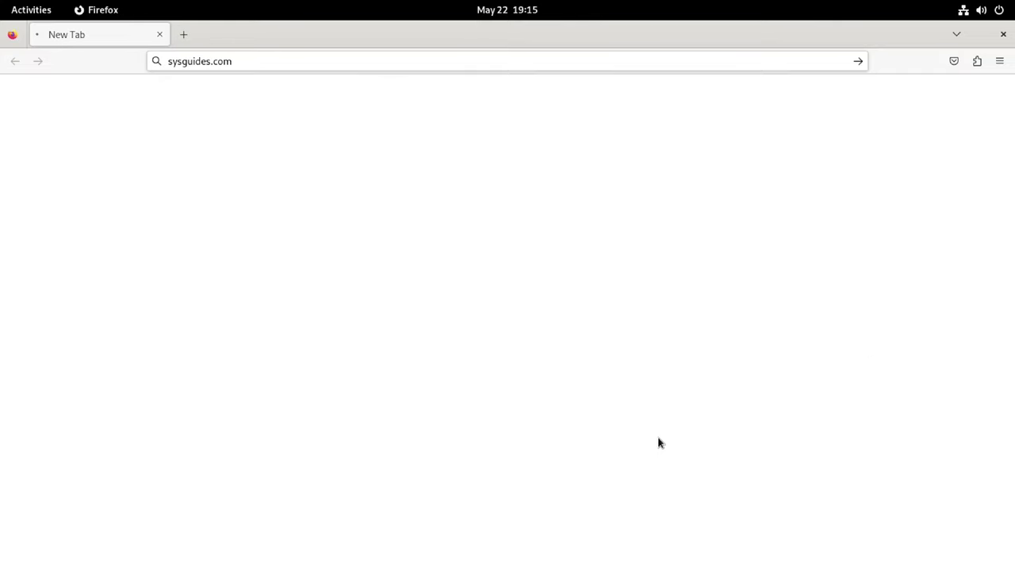
click(487, 409)
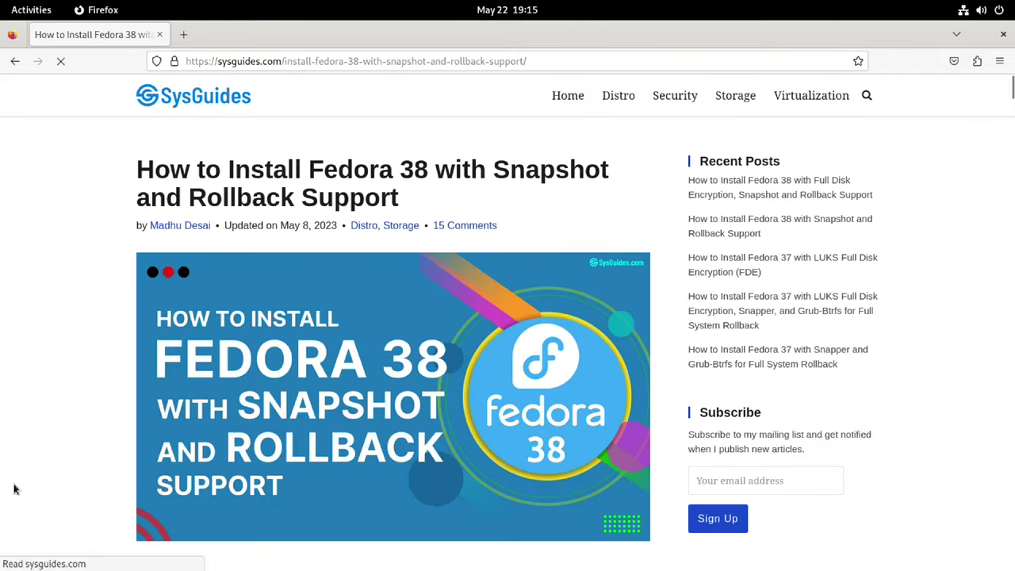
scroll(269, 409, down, 8)
scroll(269, 409, down, 20)
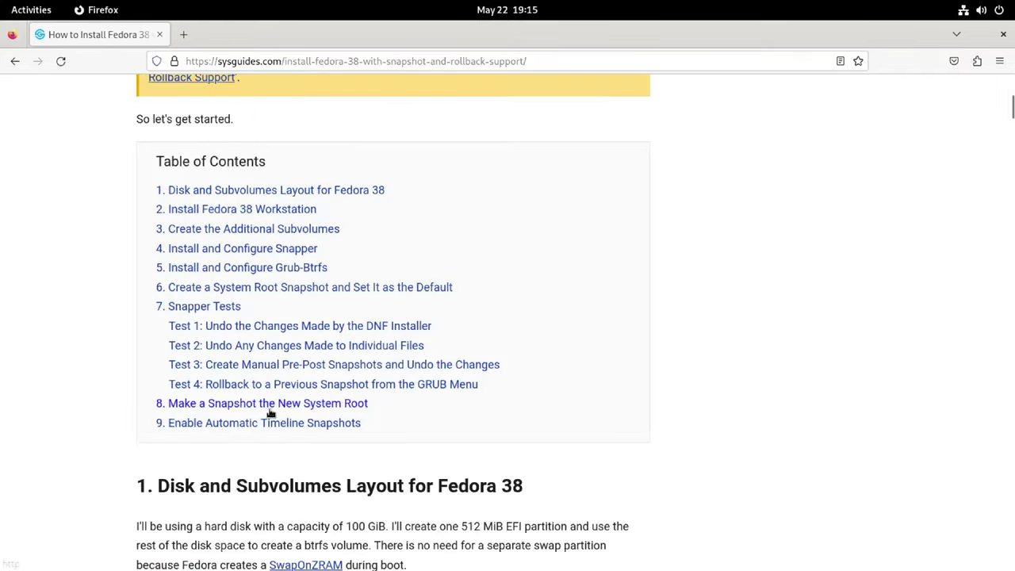
scroll(637, 340, down, 15)
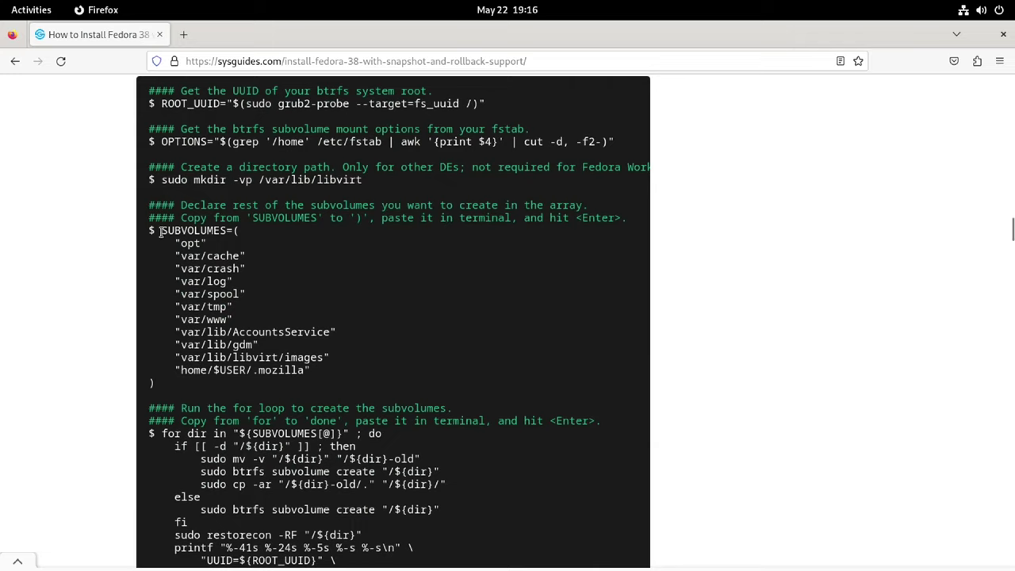
drag(162, 230, 153, 381)
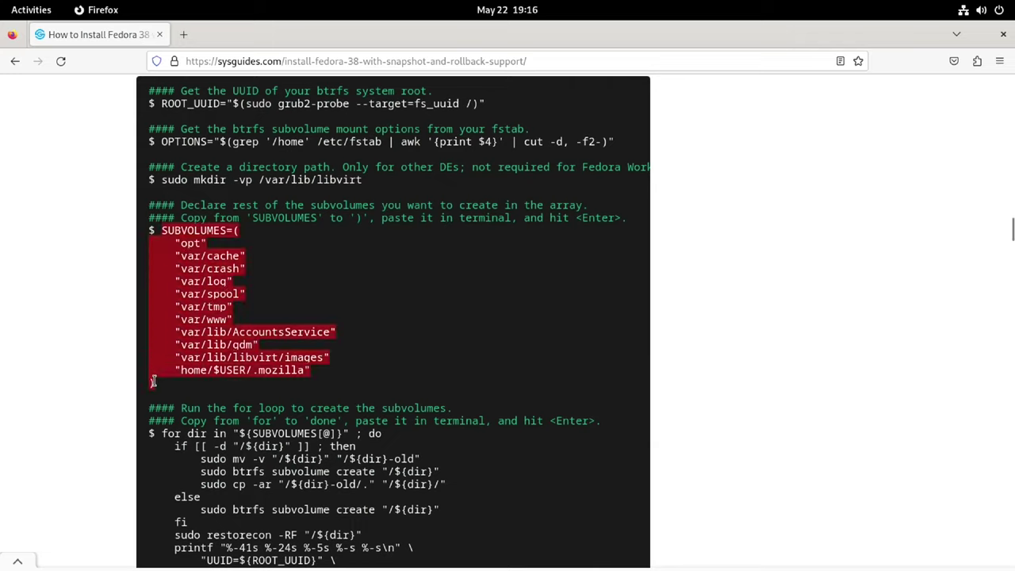
right_click(182, 286)
click(211, 298)
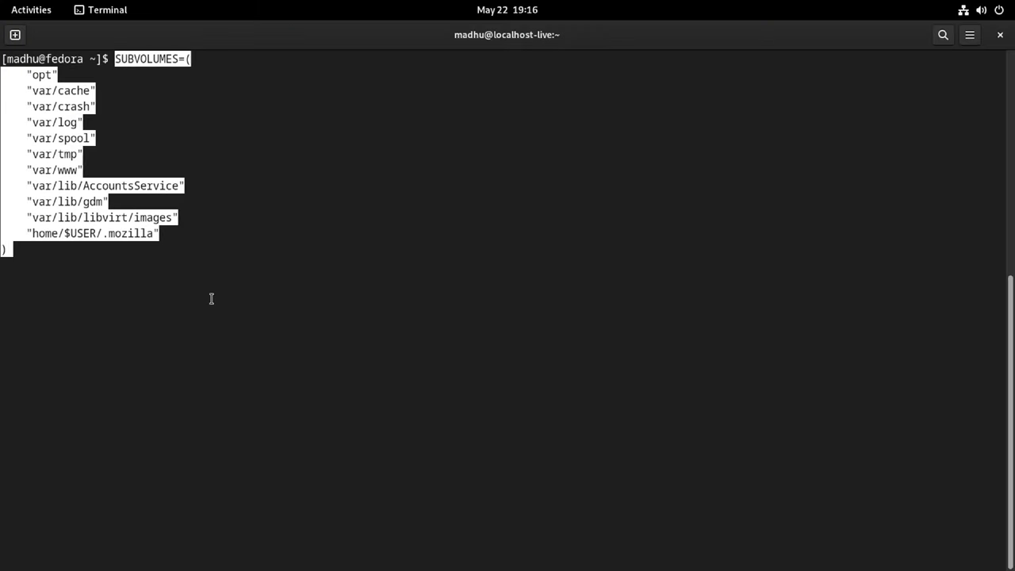
key(Return)
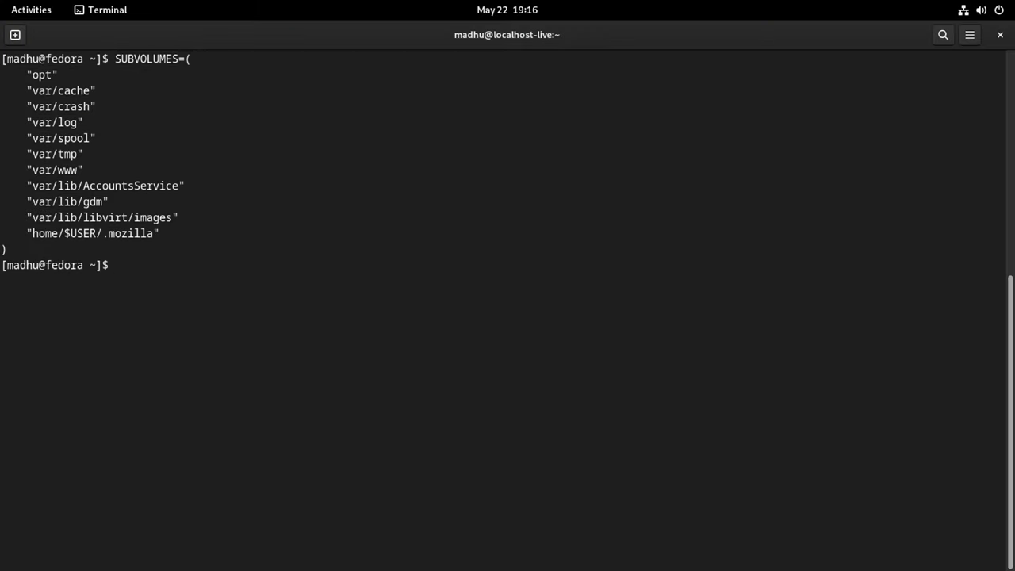
- Print all eleven paths with echo ${SUBVOLUMES[@]}, then return to the Firefox guide
text(echo ${SUBVO)
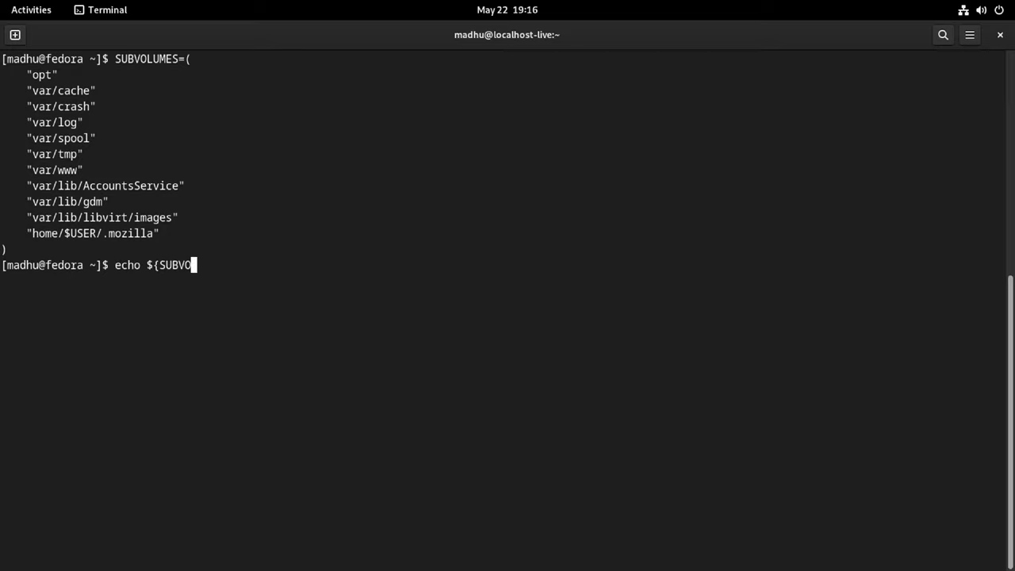
text(LUMES[@]})
key(Return)
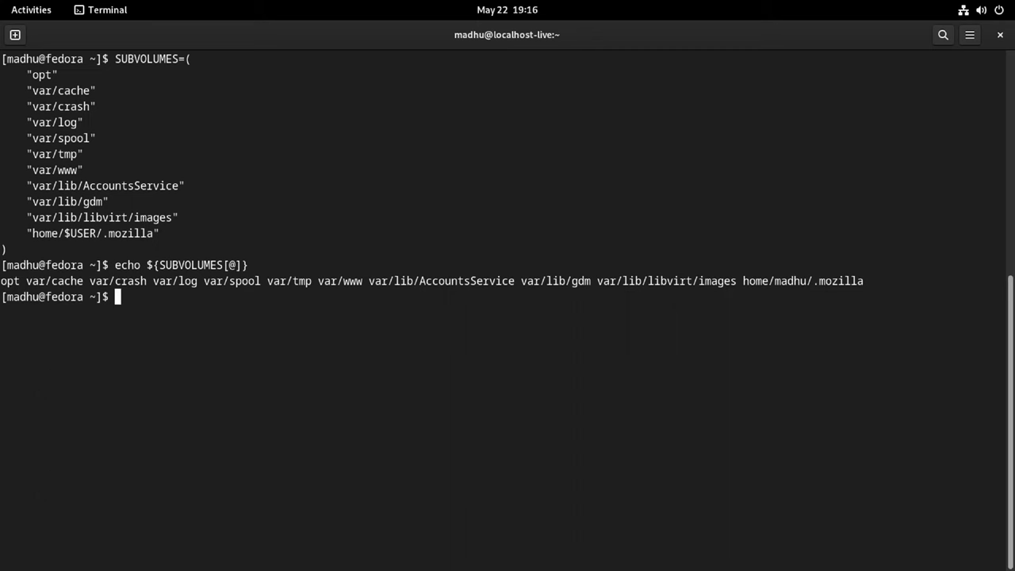
key(alt+Tab)
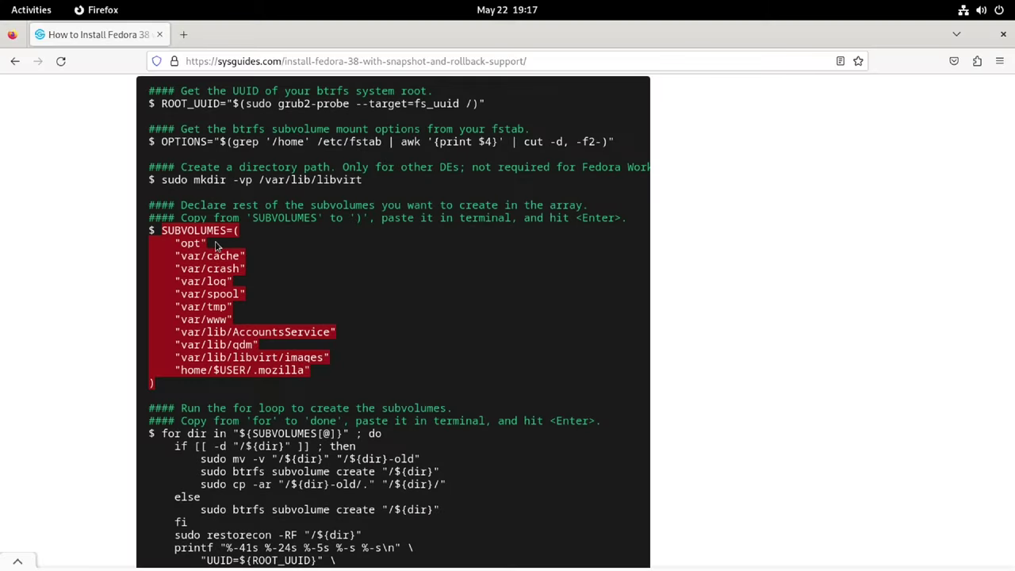
- Copy the guide's subvolume-creation for loop, run it in Terminal with sudo, then clear the screen
scroll(210, 244, down, 5)
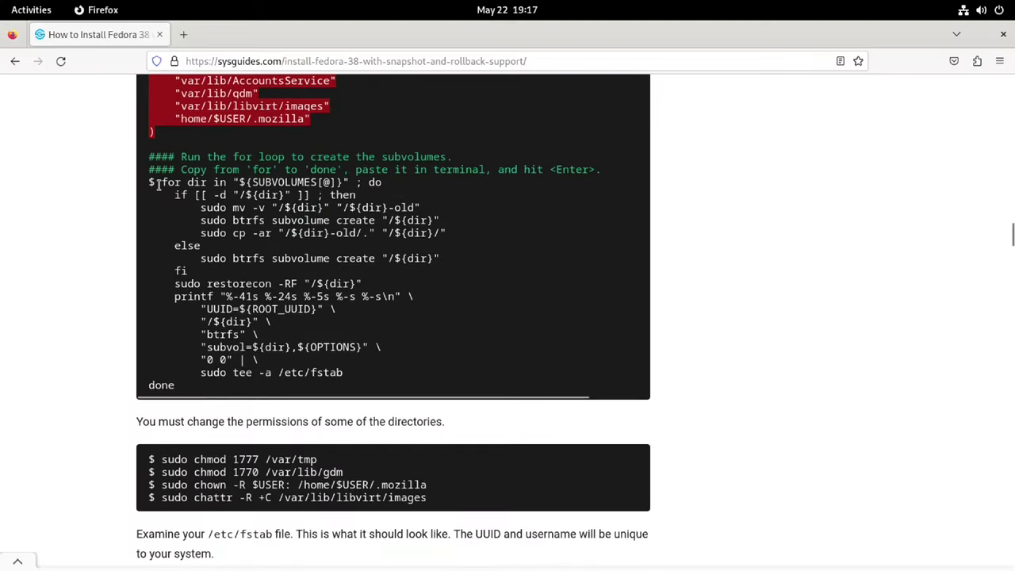
drag(163, 182, 178, 390)
right_click(210, 319)
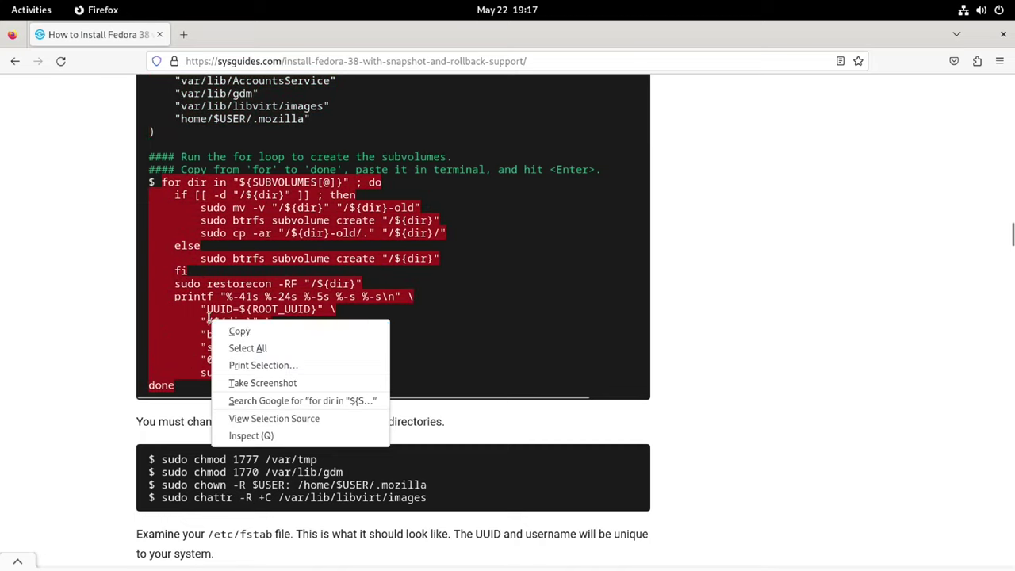
click(238, 331)
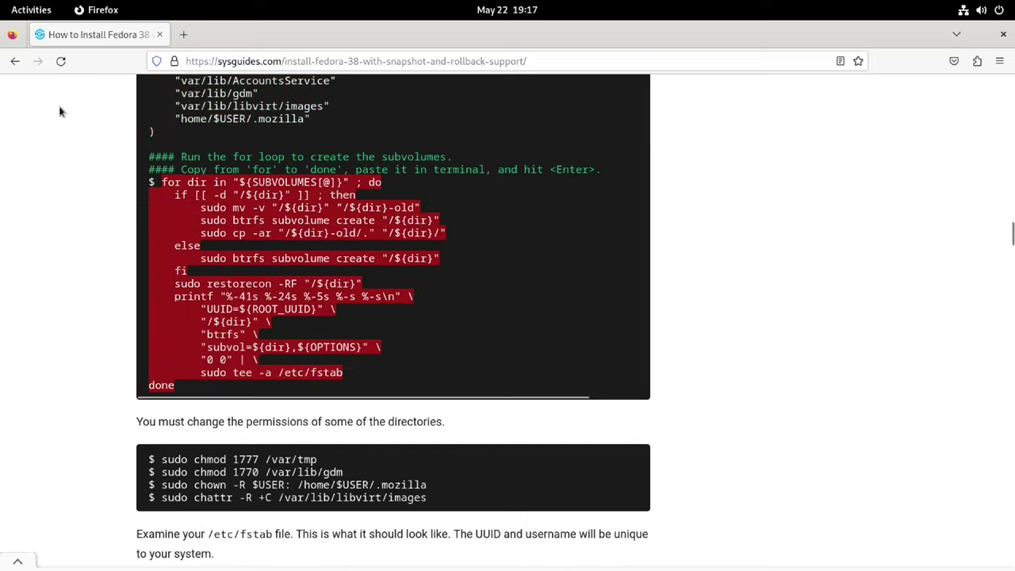
click(32, 9)
click(551, 305)
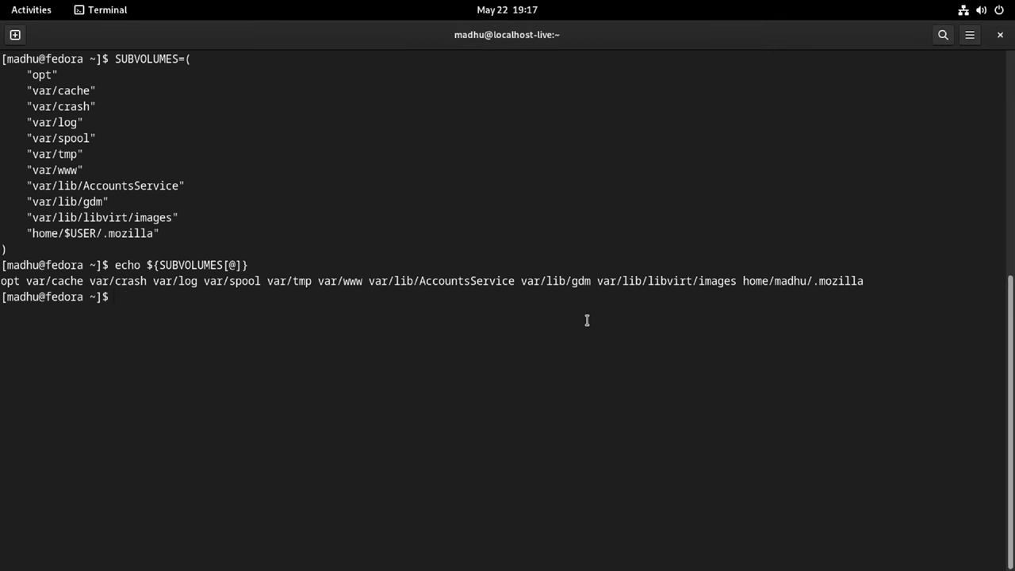
key(ctrl+shift+v)
key(Return)
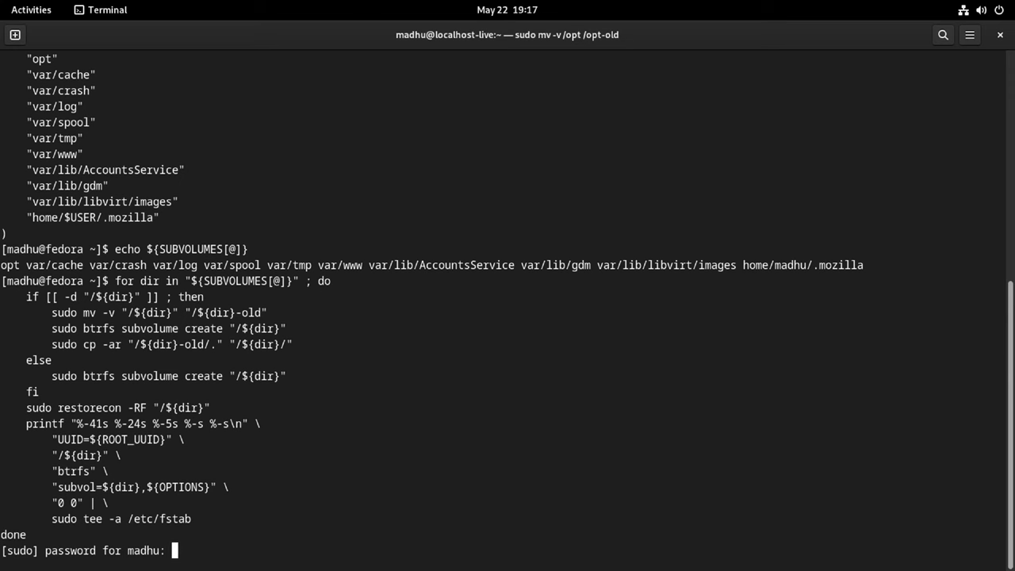
key(Return)
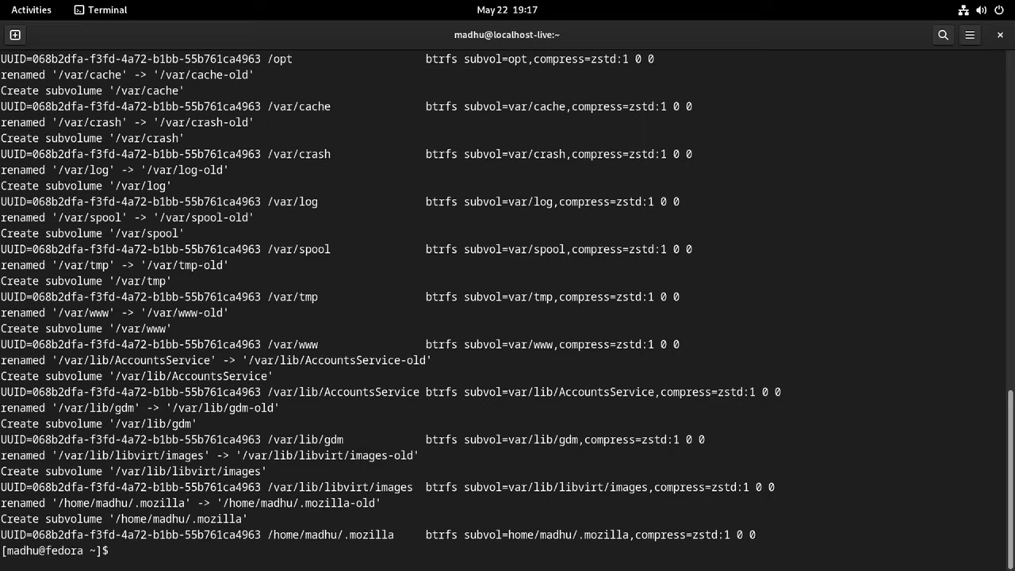
key(ctrl+l)
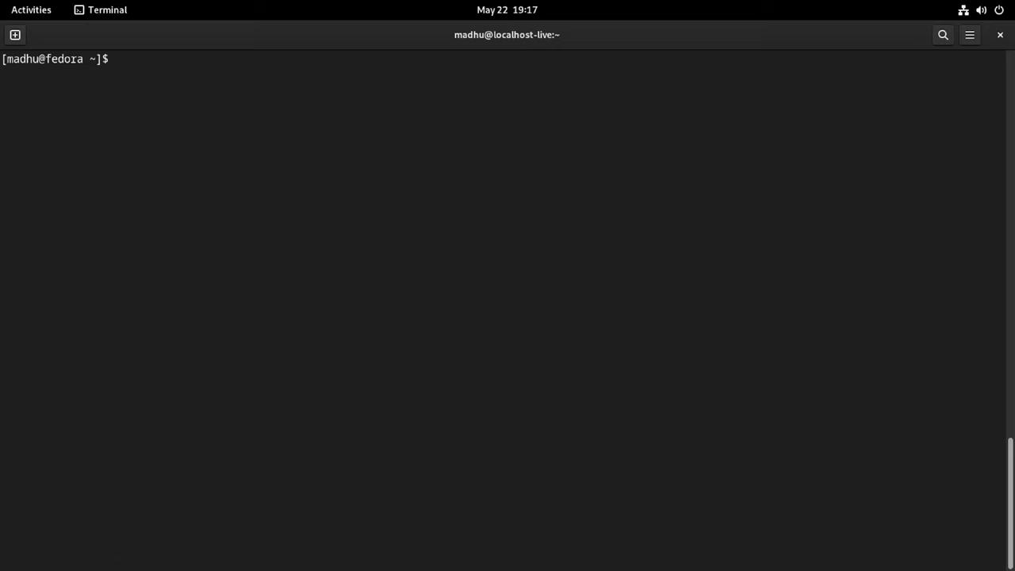
- Set /var/tmp to mode 1777 and confirm it with ls -ld /var/tmp
text(sudo chmod 1777)
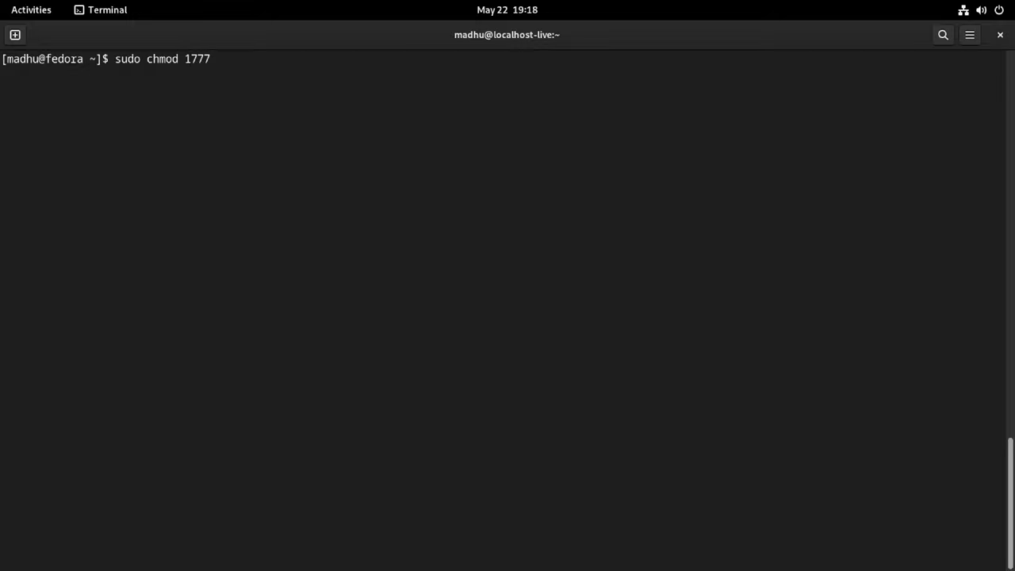
text( /var/tmp)
key(Return)
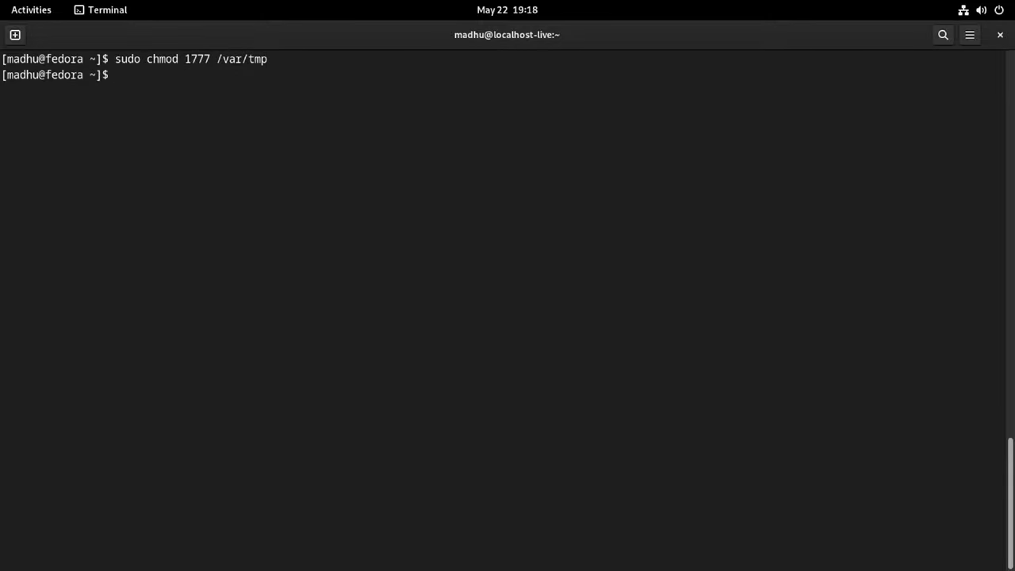
text(ls -d)
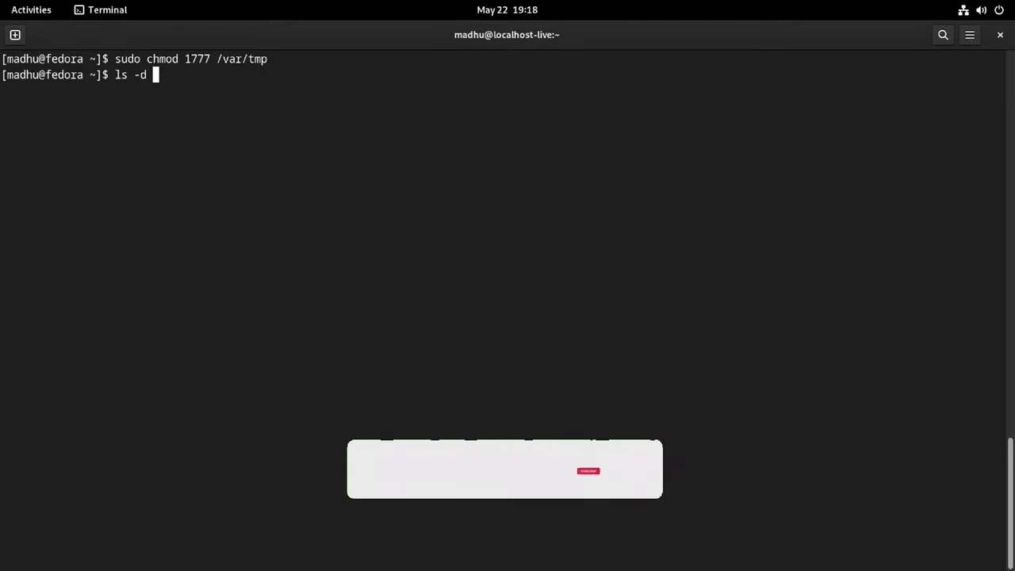
text( /va)
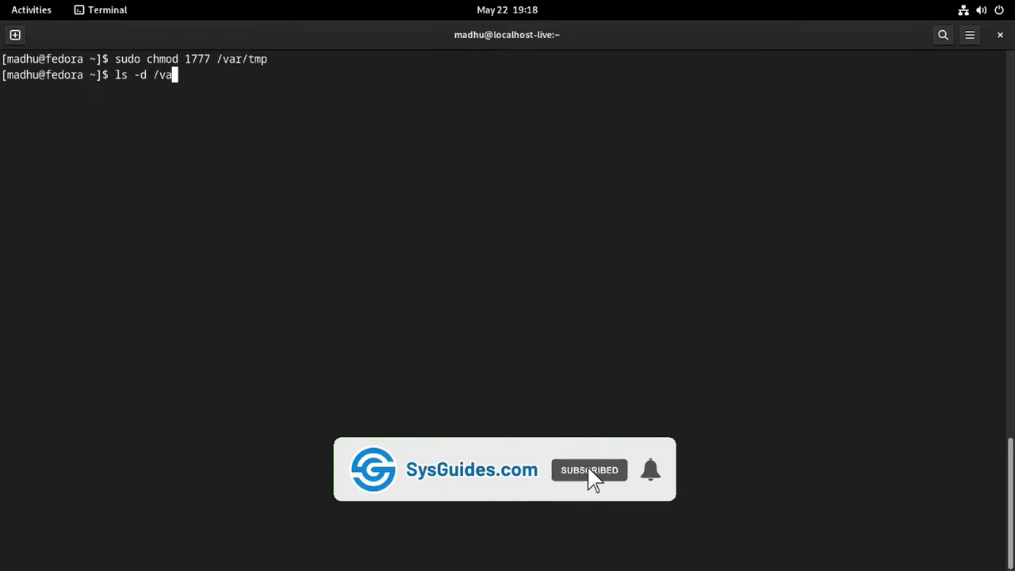
text(r/tmp)
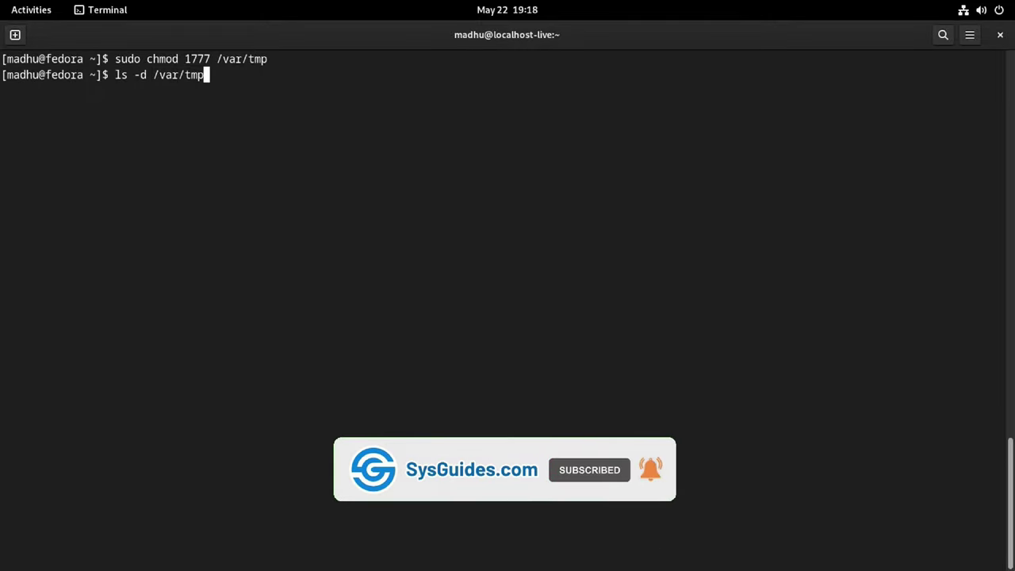
key(Return)
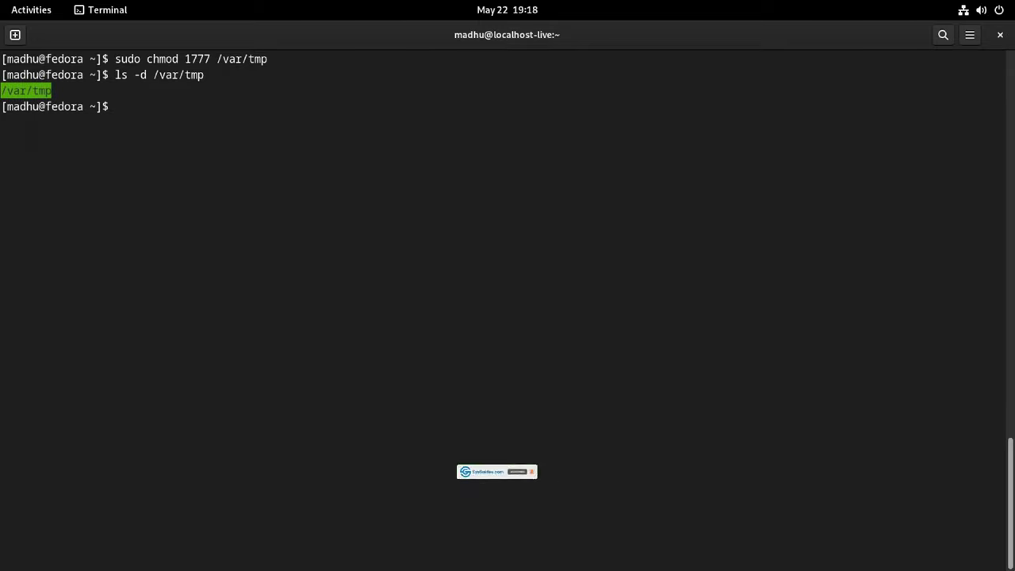
key(Up)
key(Left)
key(Left)
key(Left)
key(Left)
key(Left)
key(Left)
key(Left)
key(Left)
key(Left)
key(Left)
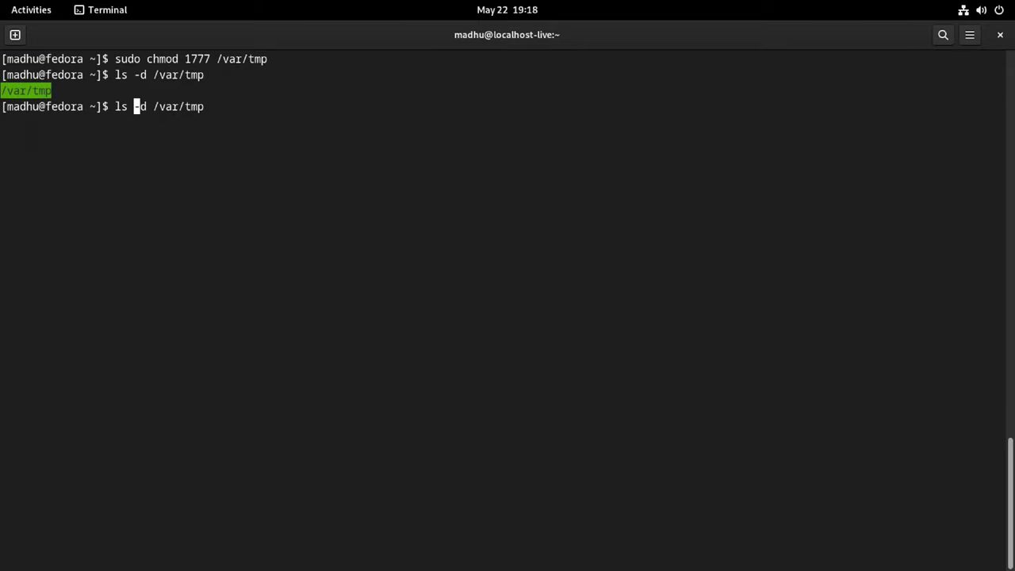
key(Right)
text(l)
key(Return)
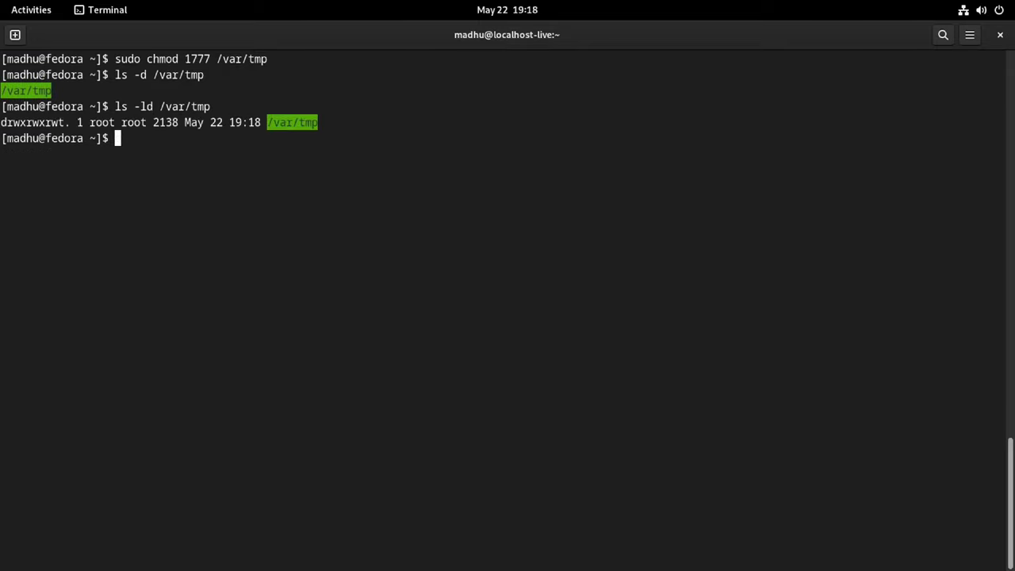
- Set /var/lib/gdm to mode 1770 and confirm it shows drwxrwx--T with ll -d
text(sudo chmod)
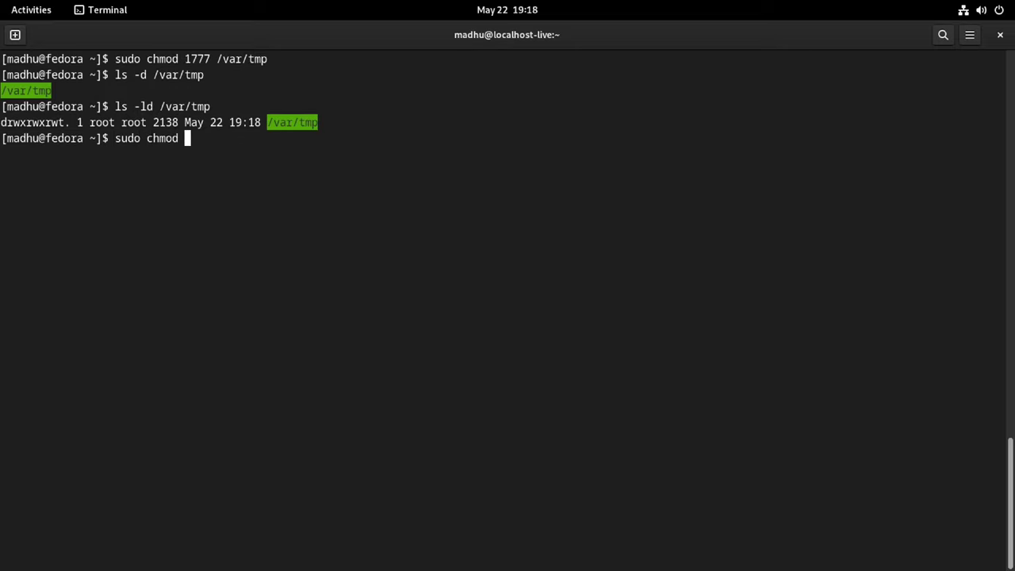
text( 1770 /var/lib/)
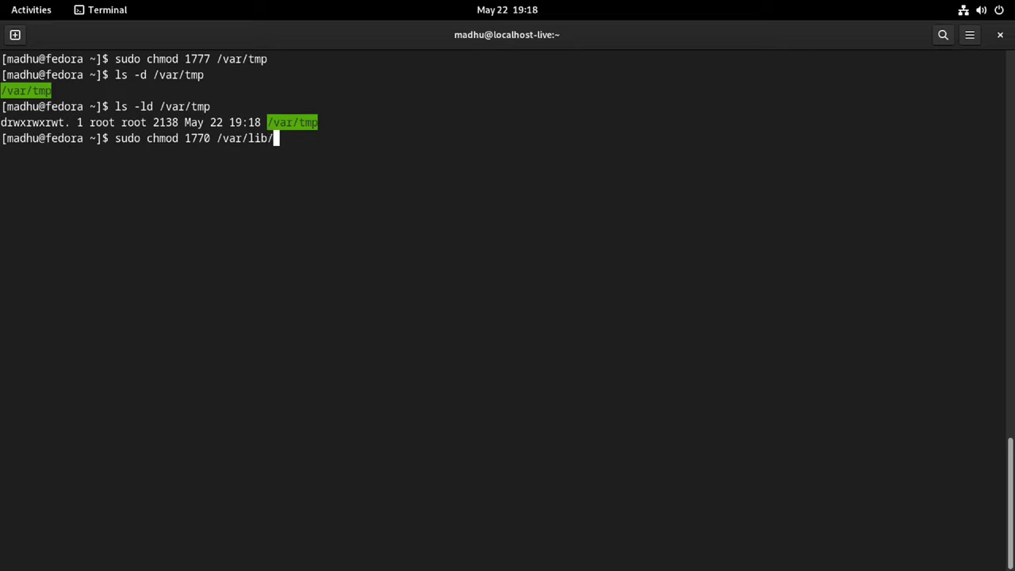
text(gdm)
key(Return)
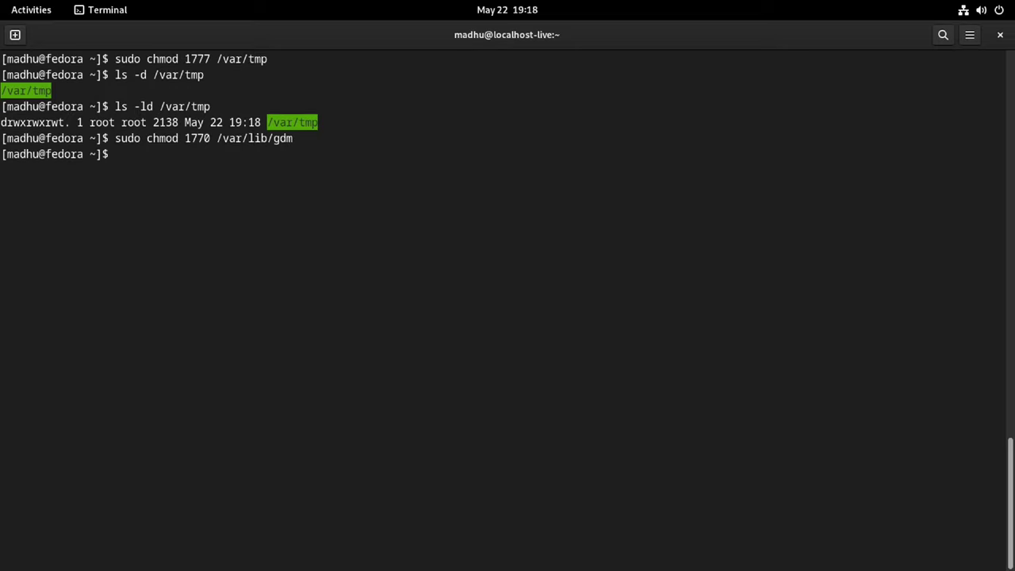
text(ll -d)
key(alt+period)
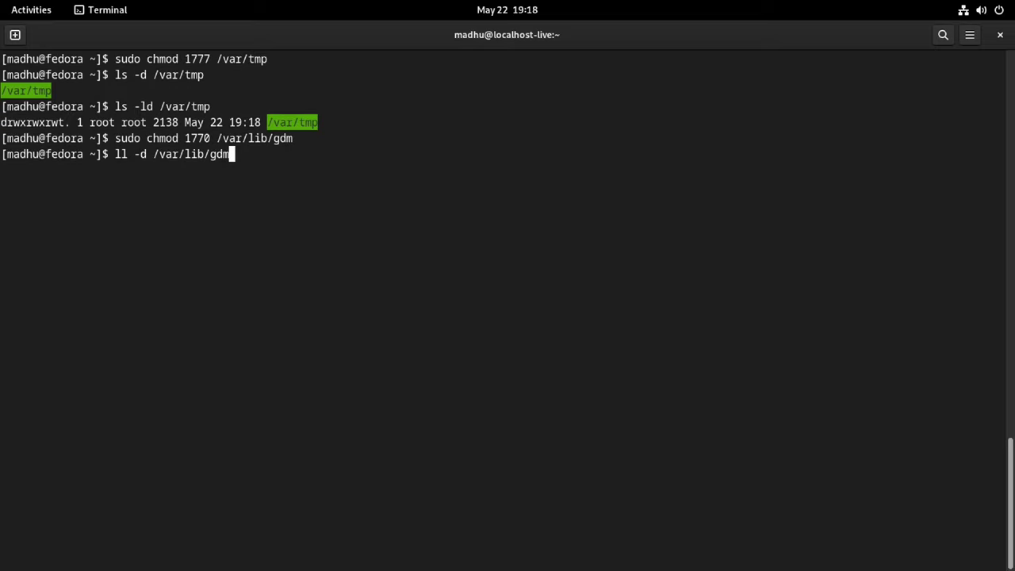
key(Return)
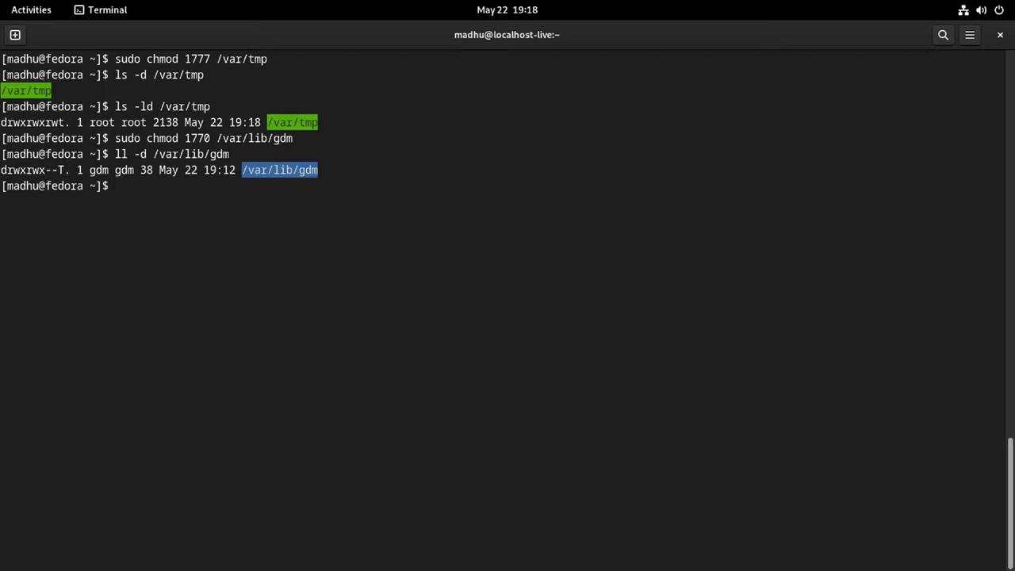
text(sudo chown -R)
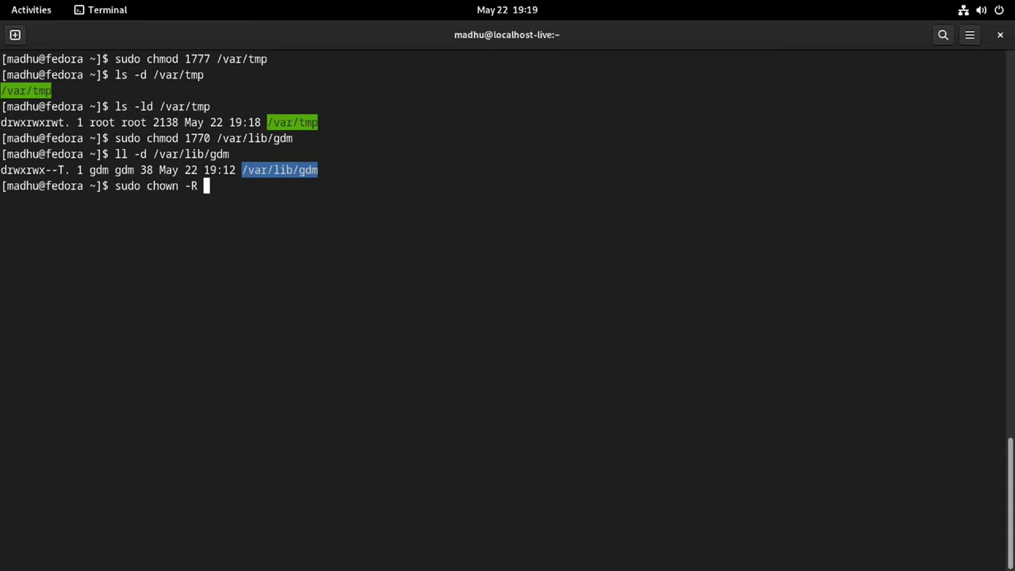
text( $USER: /home/$USER)
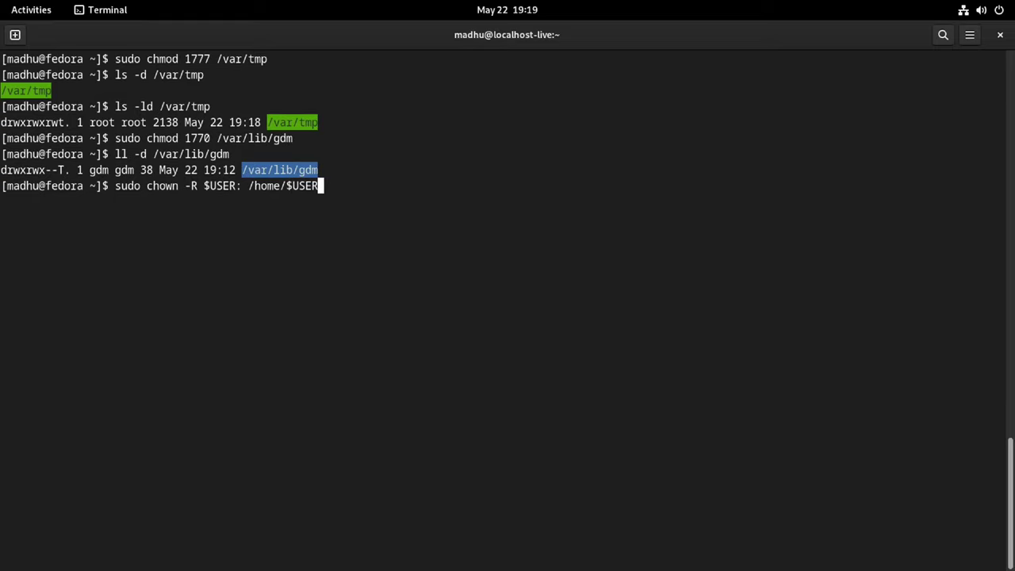
text(/.mozilla)
- Give the user ownership of ~/.mozilla and disable copy-on-write on /var/lib/libvirt/images
key(Return)
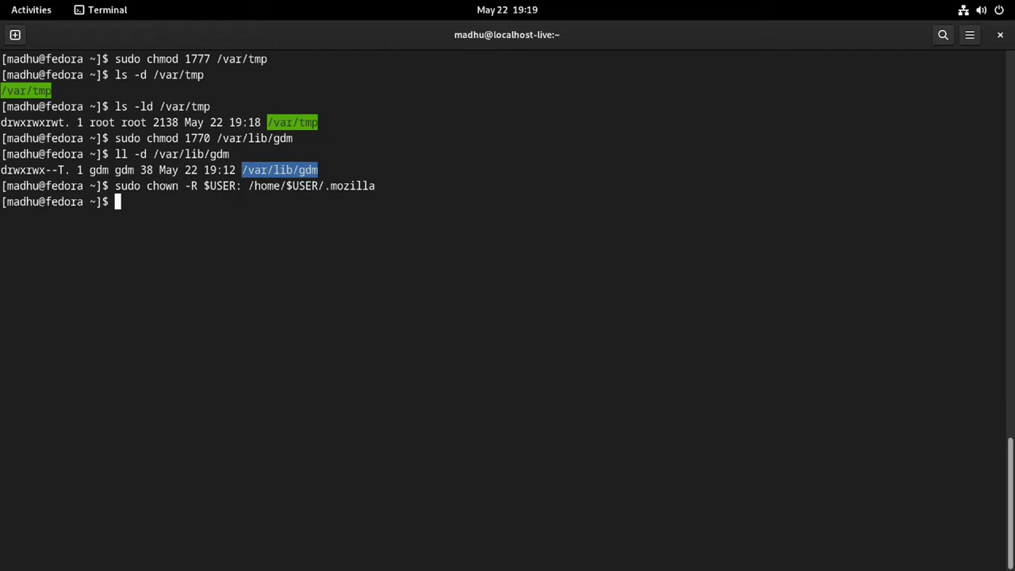
text(sudo chatt)
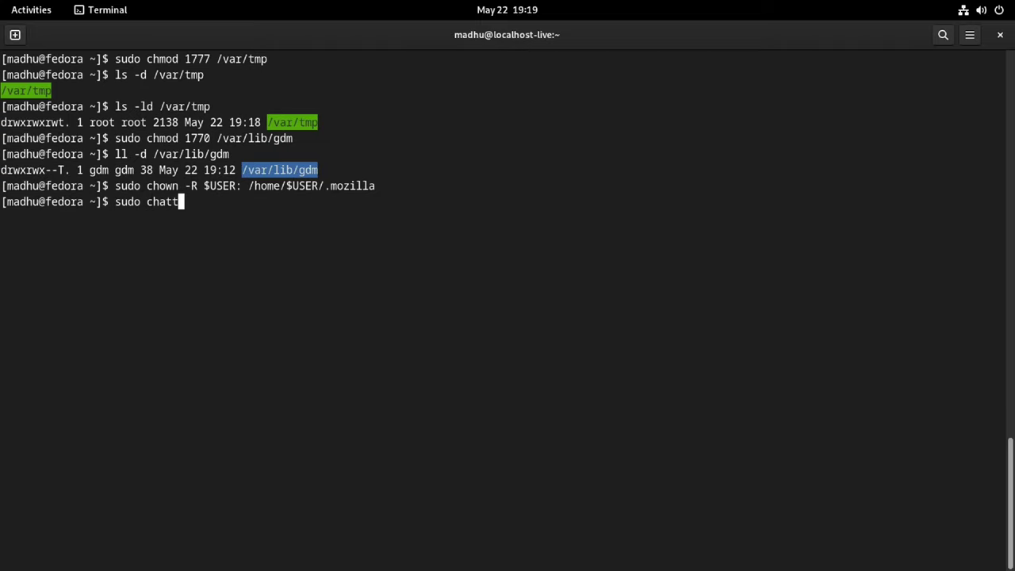
text(r -R +C /var/lib/libvirt/i)
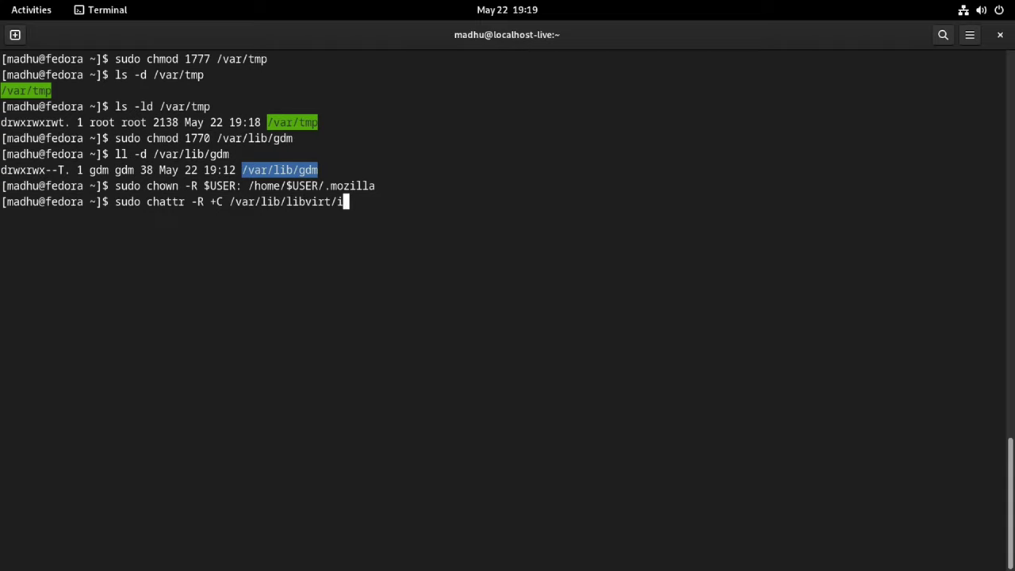
text(mages)
key(Return)
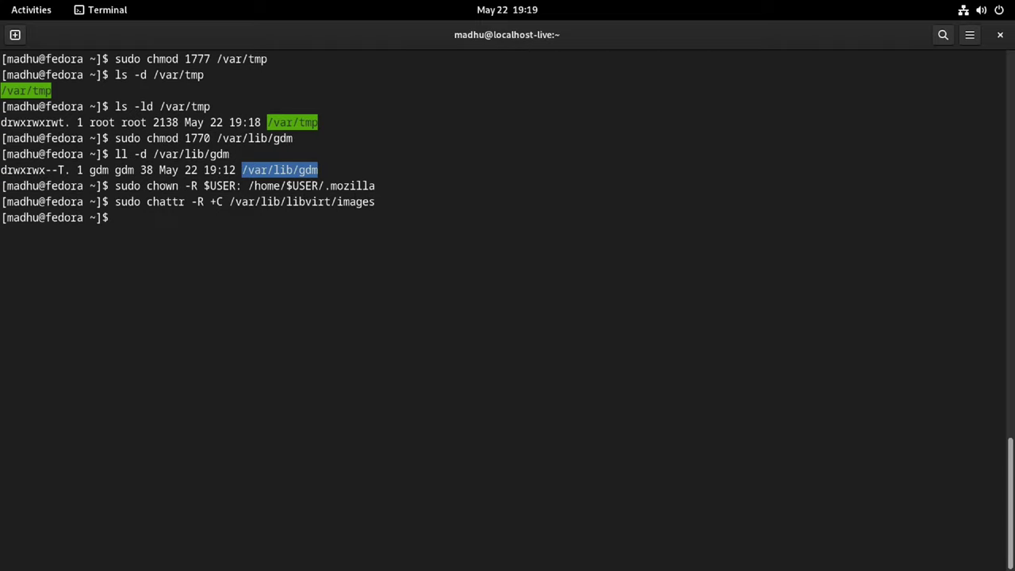
- Confirm /var/lib/libvirt/images carries the C attribute using sudo lsattr -d
text(lsattr -d)
key(alt+period)
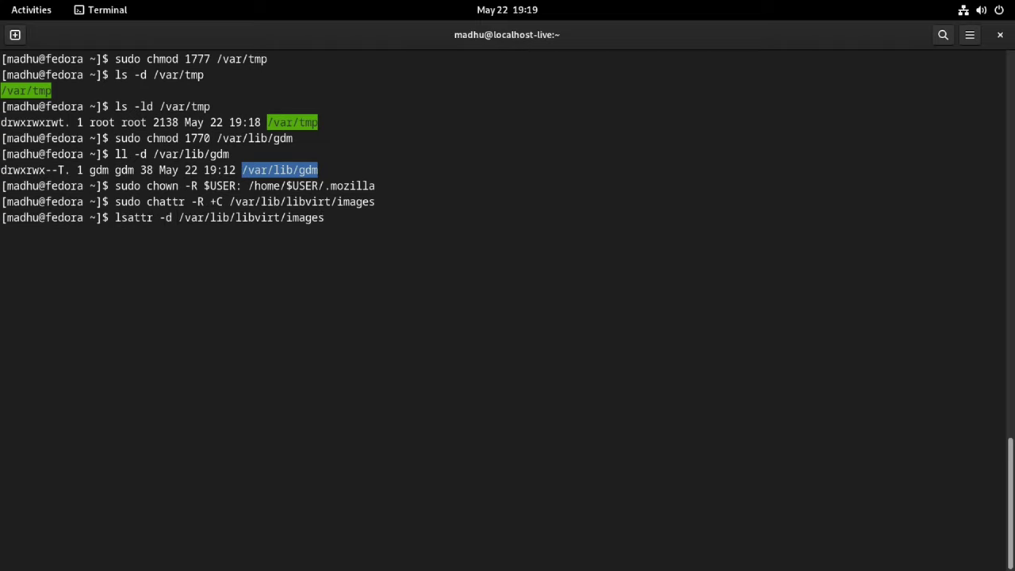
key(Return)
key(Up)
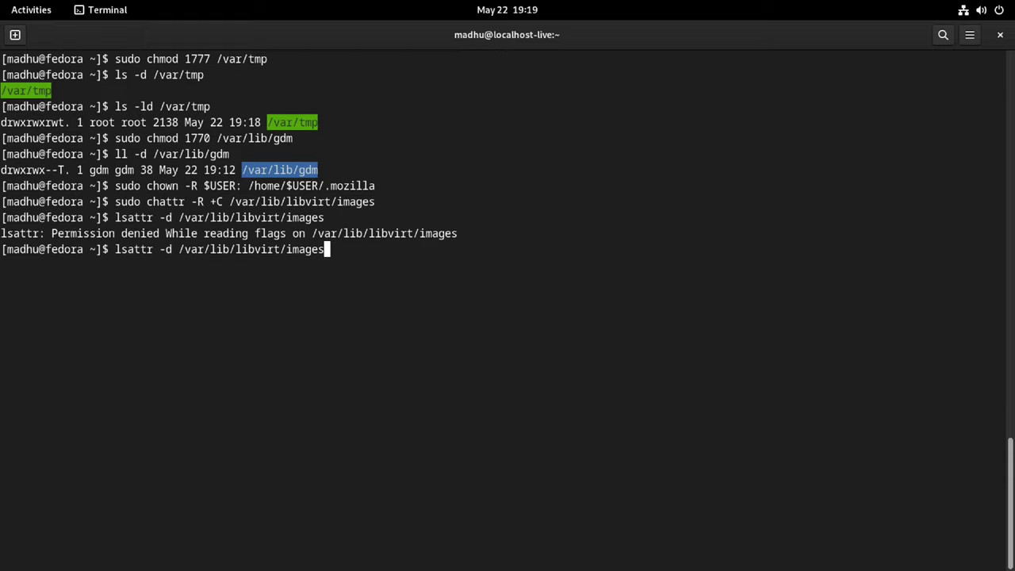
key(ctrl+a)
text(sudo)
key(Return)
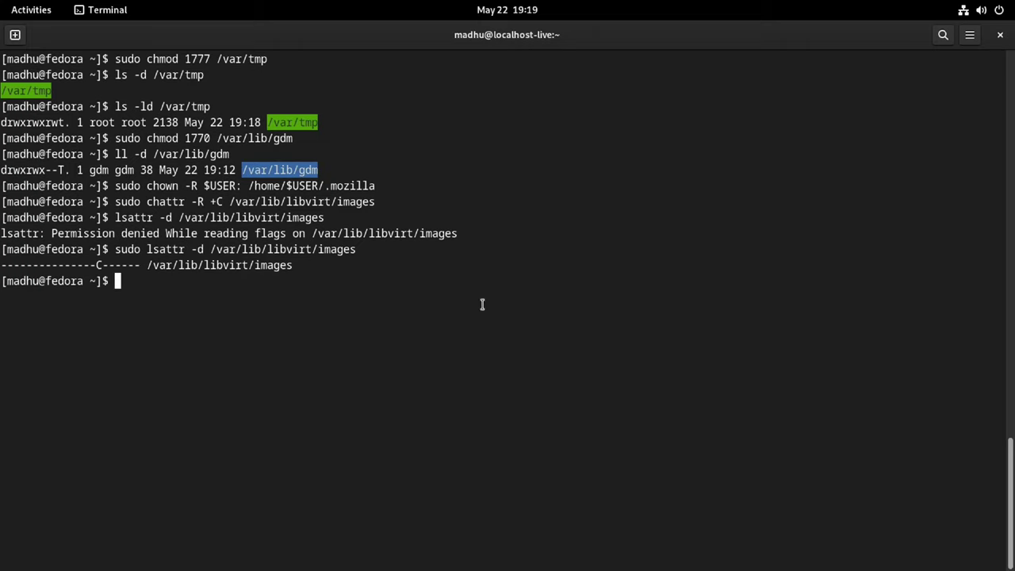
text(sudo vim )
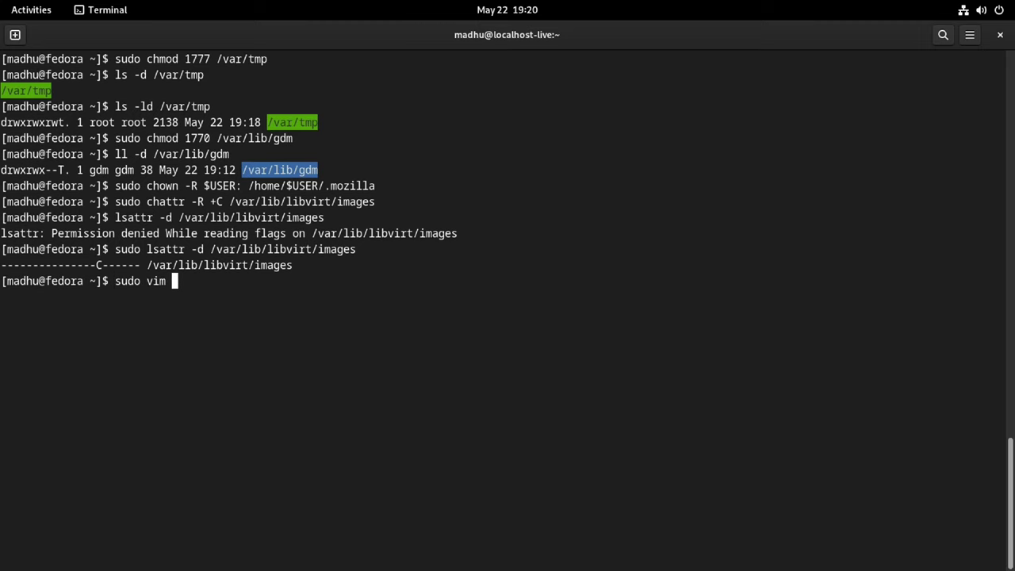
text(/etc/fstab)
- Open /etc/fstab in vim as root and add spaces before /boot/efi so its columns line up, then save with :wq
key(Return)
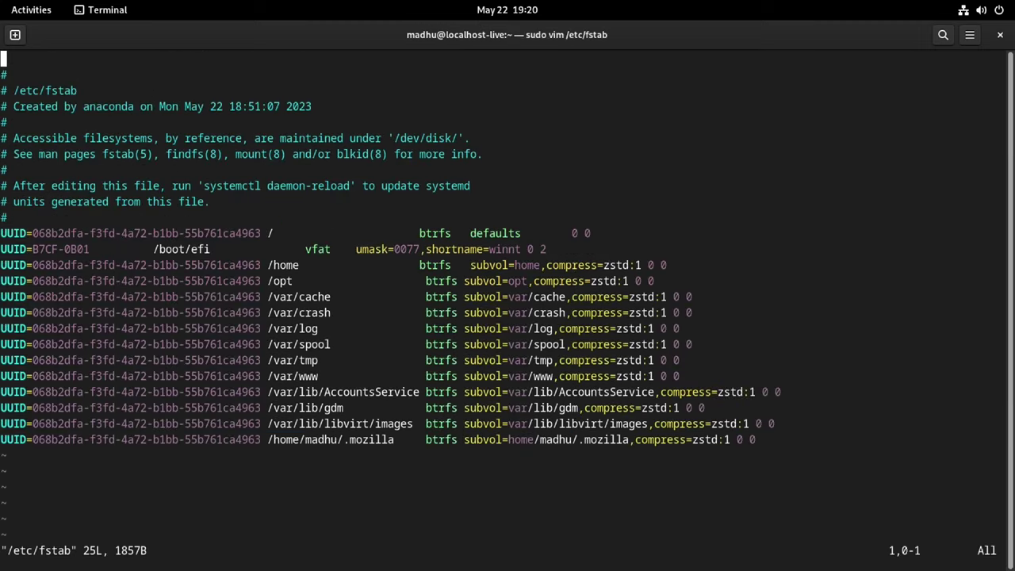
key(Down)
key(Down)
key(Down)
key(Down)
key(Down)
key(Down)
key(Down)
key(Down)
key(Down)
key(Down)
key(Down)
key(Down)
key(Down)
key(Down)
key(Up)
key(Up)
key(Right)
key(Right)
key(Right)
key(Right)
key(Right)
key(Right)
key(Right)
key(Right)
key(Right)
key(Right)
key(Right)
key(Right)
key(Right)
key(Right)
key(Right)
key(Right)
key(Right)
key(Right)
key(Right)
key(Right)
key(i)
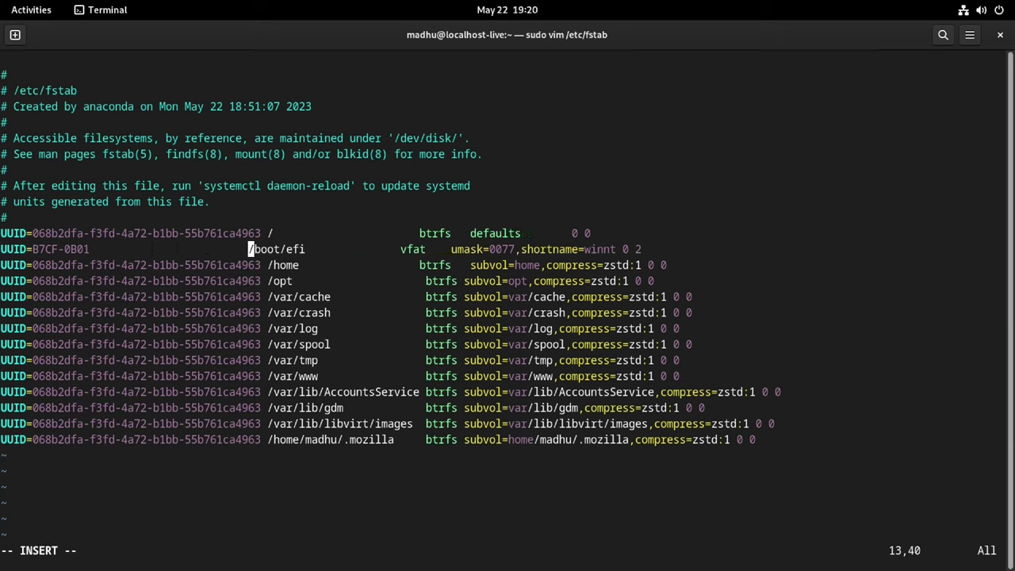
key(Escape)
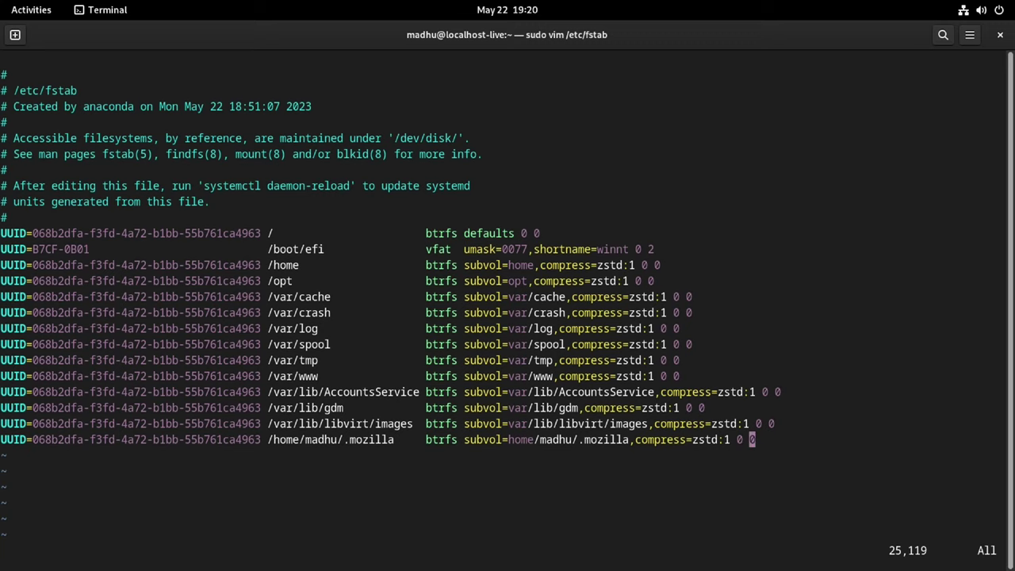
text(:wq)
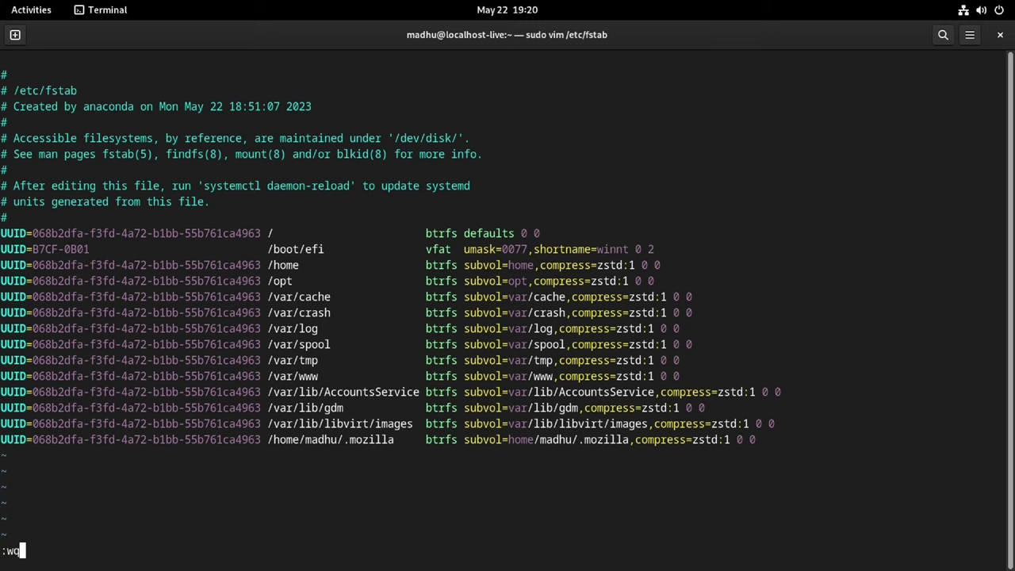
- Save fstab, reload systemd with daemon-reload, and mount all entries with mount -va
key(Return)
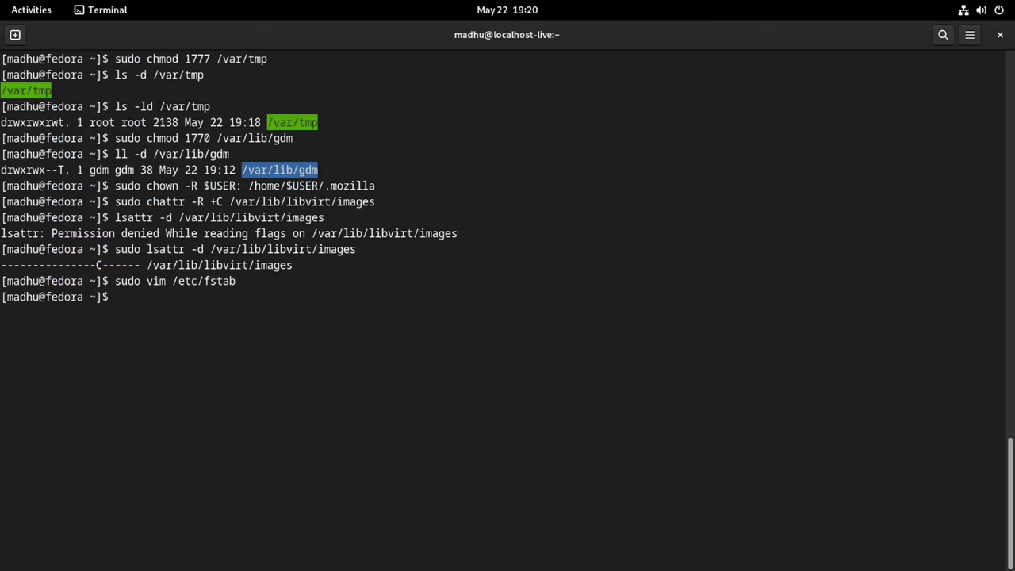
text(sudo systemctl )
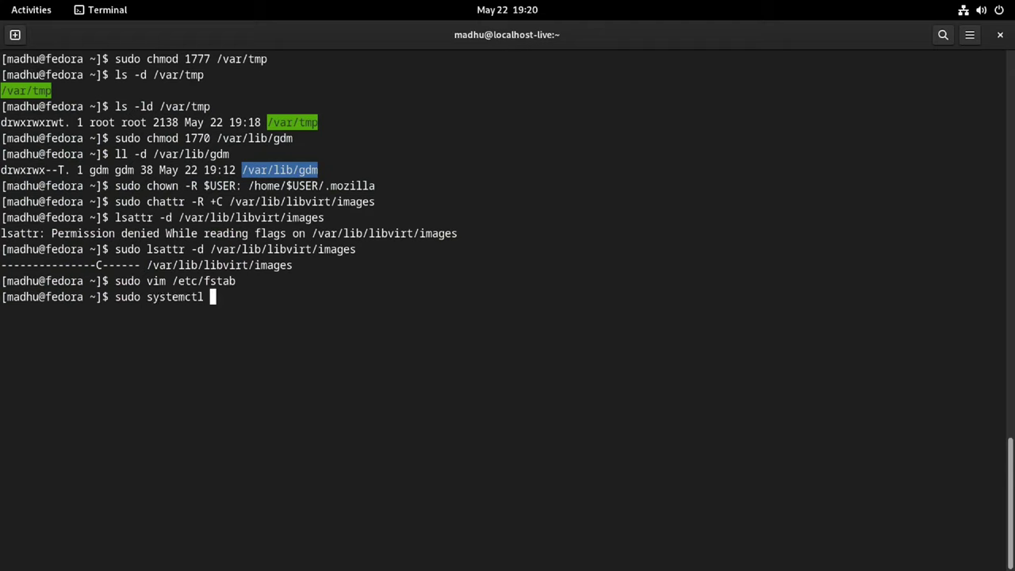
text(daemon-reload)
key(Return)
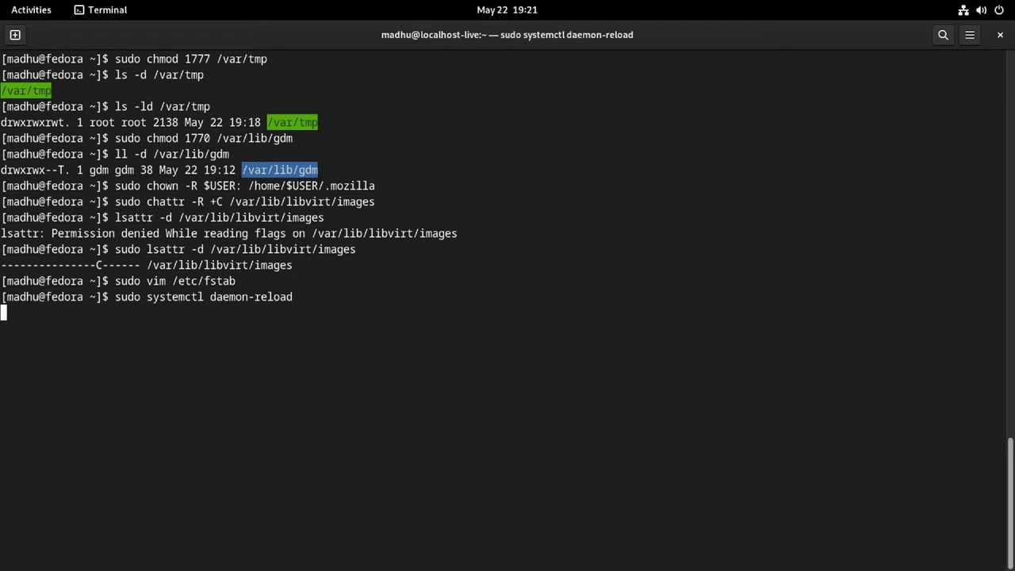
text(sud)
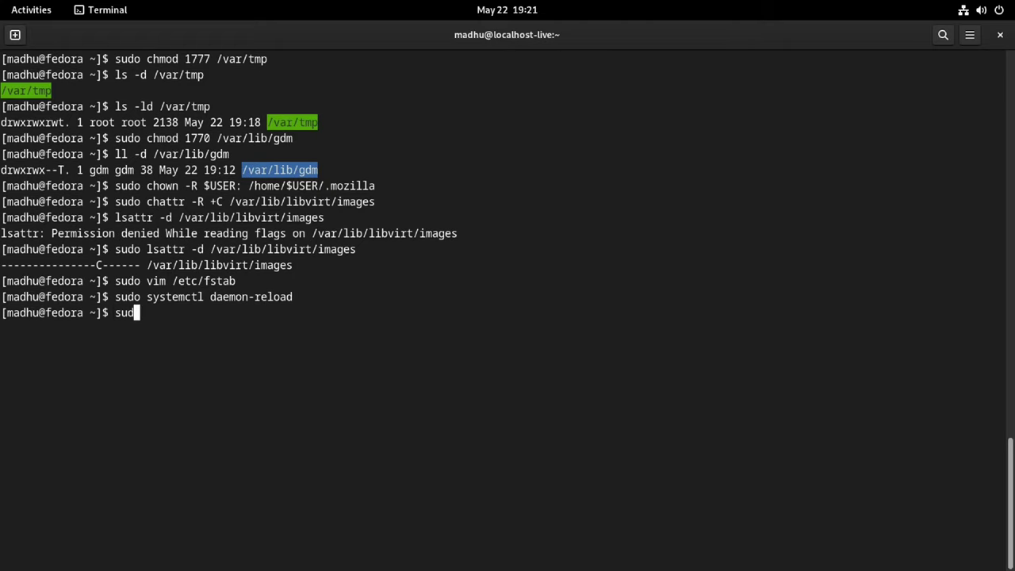
text(o mount -va)
key(Return)
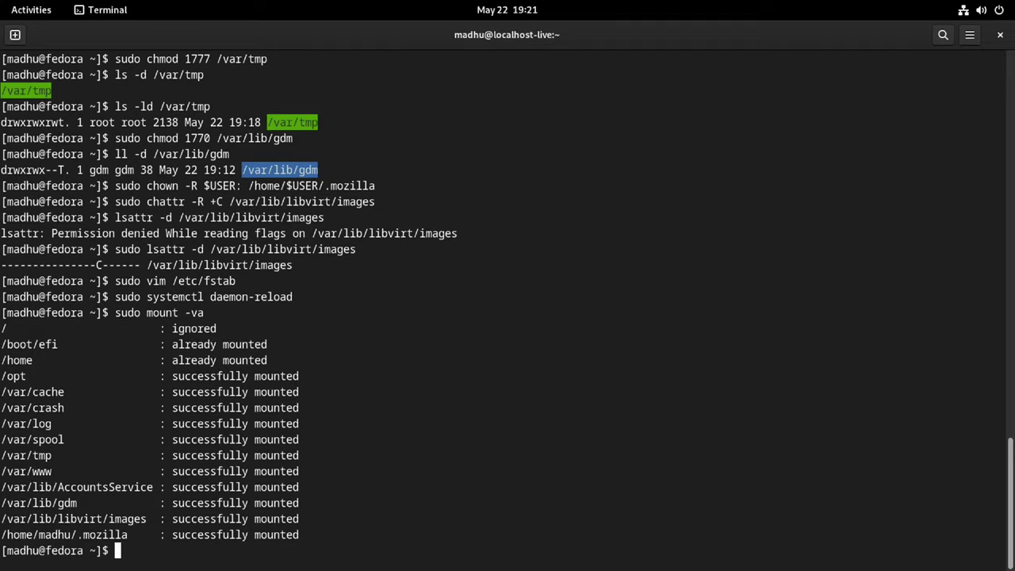
- Check mount points with lsblk -p, then list all btrfs subvolumes under /
key(ctrl+l)
text(lsblk -p)
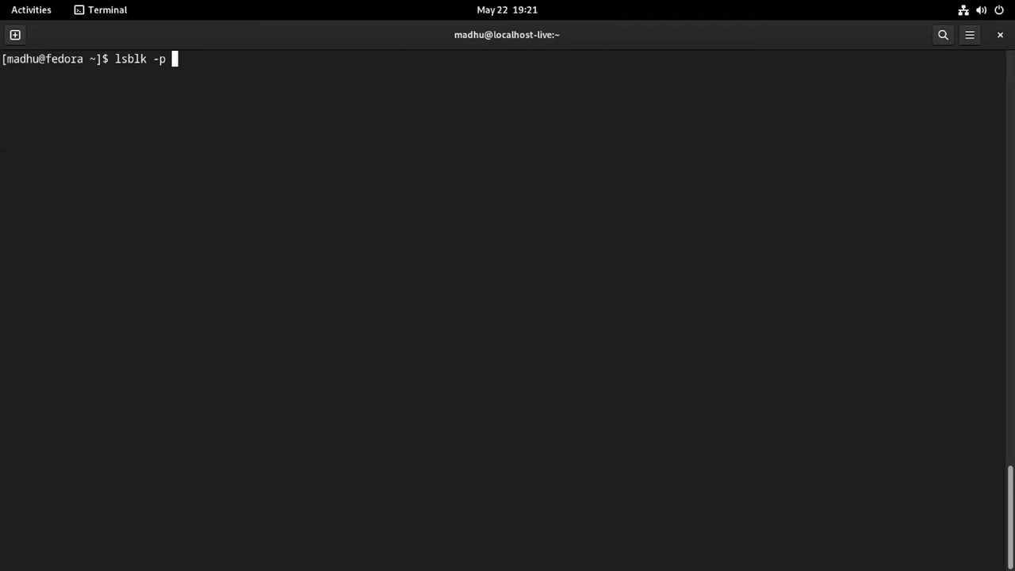
key(Return)
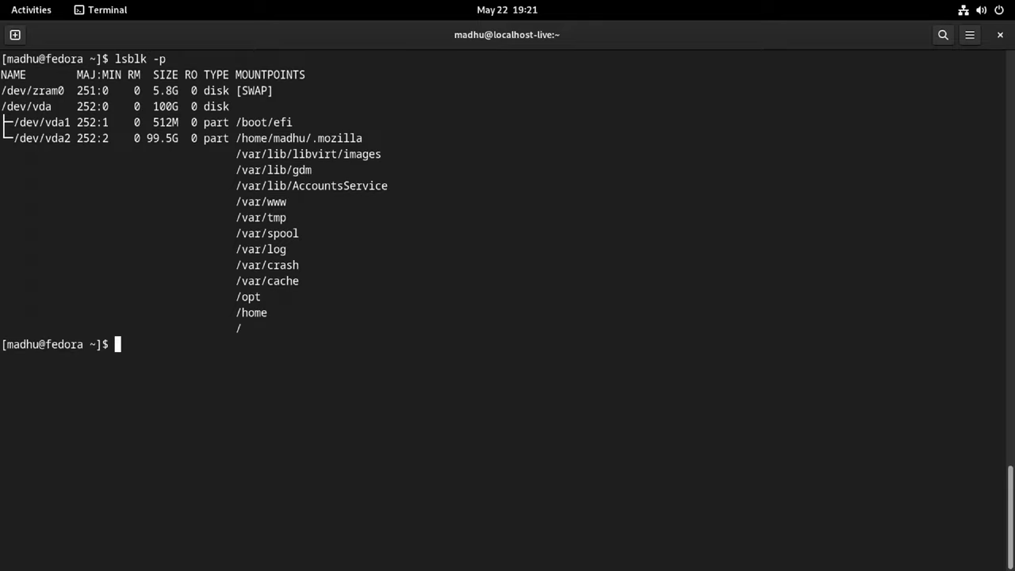
key(ctrl+l)
text(sudo )
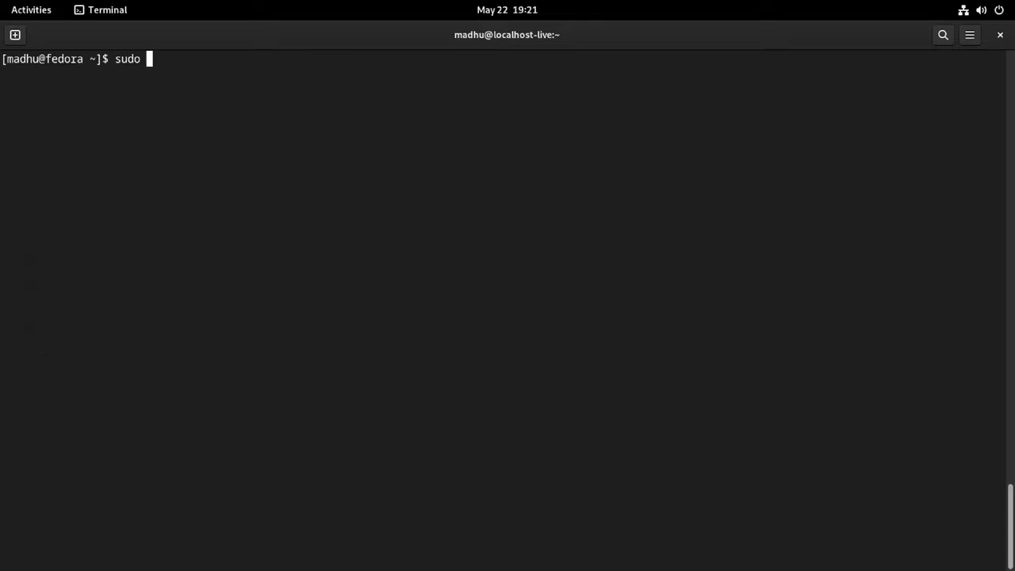
text(btrfs subvolume )
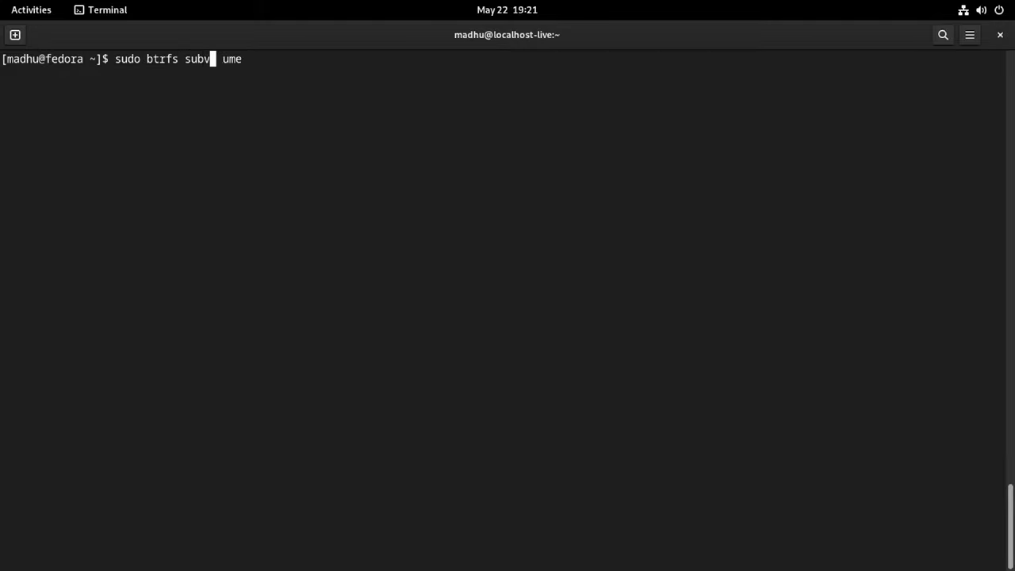
text(list /)
key(Return)
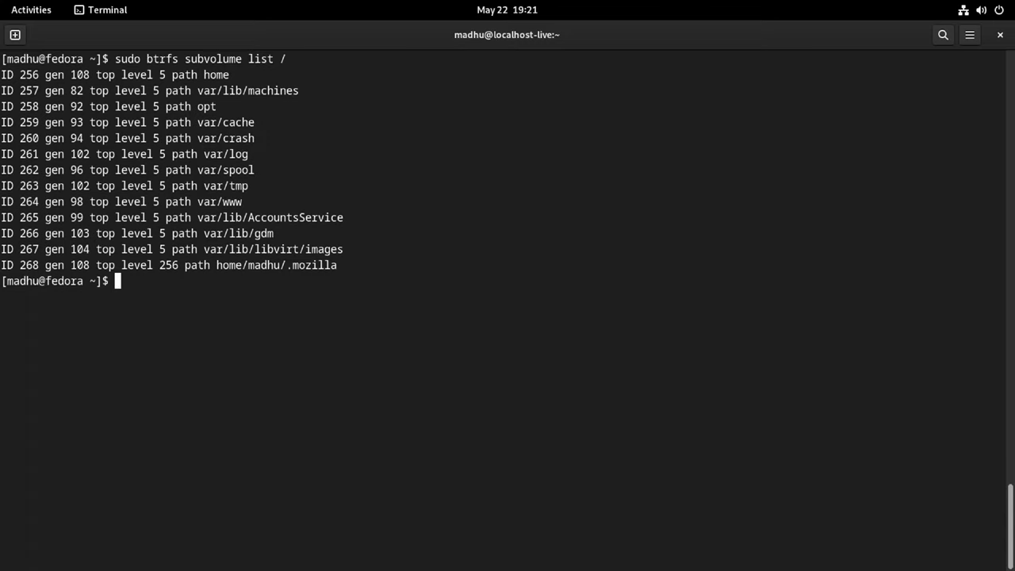
- Copy the tutorial's for-loop that deletes the old directories from Firefox, then go back to the terminal
key(alt+Tab)
scroll(377, 436, down, 10)
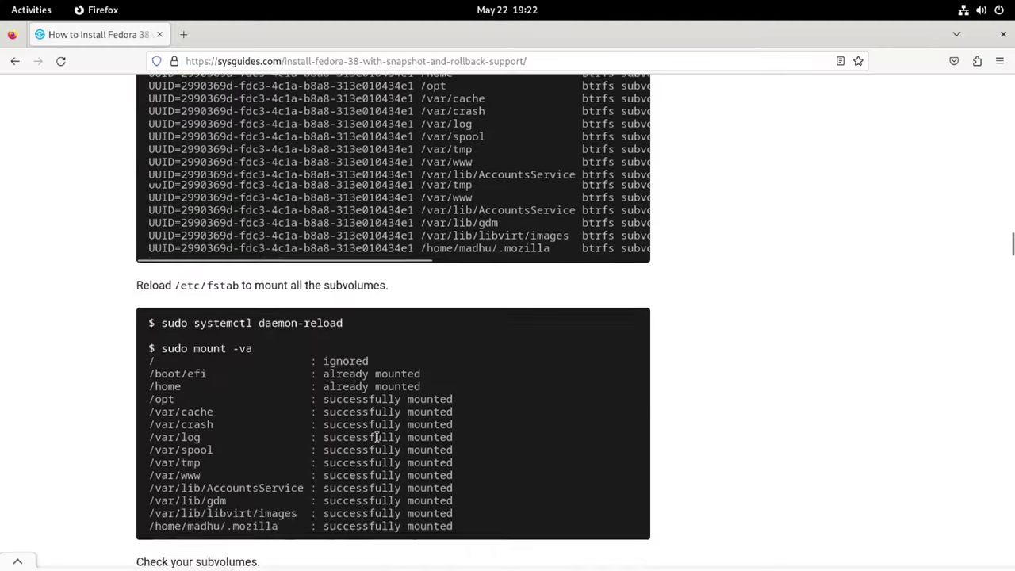
scroll(377, 436, down, 10)
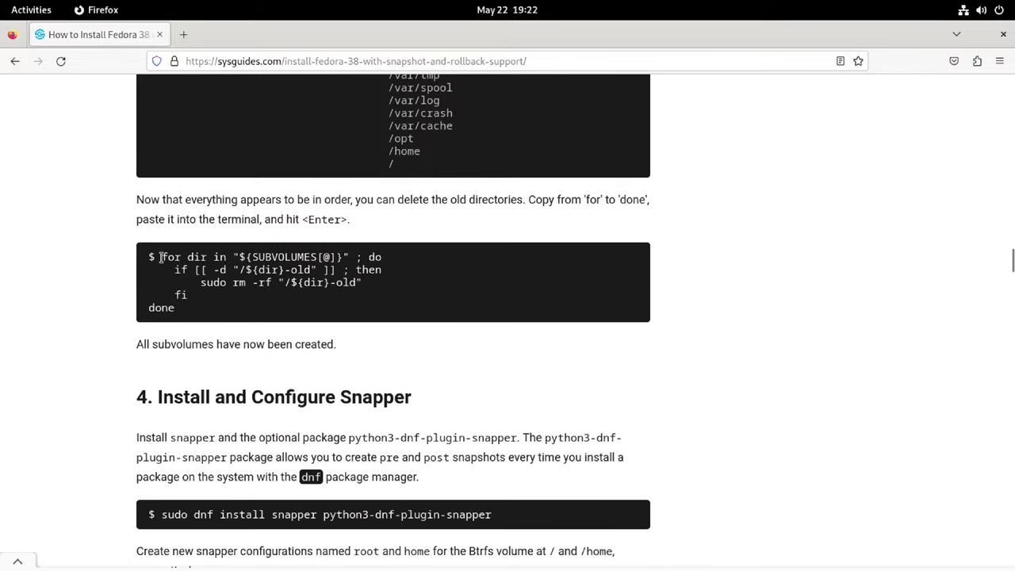
drag(160, 257, 173, 307)
right_click(193, 276)
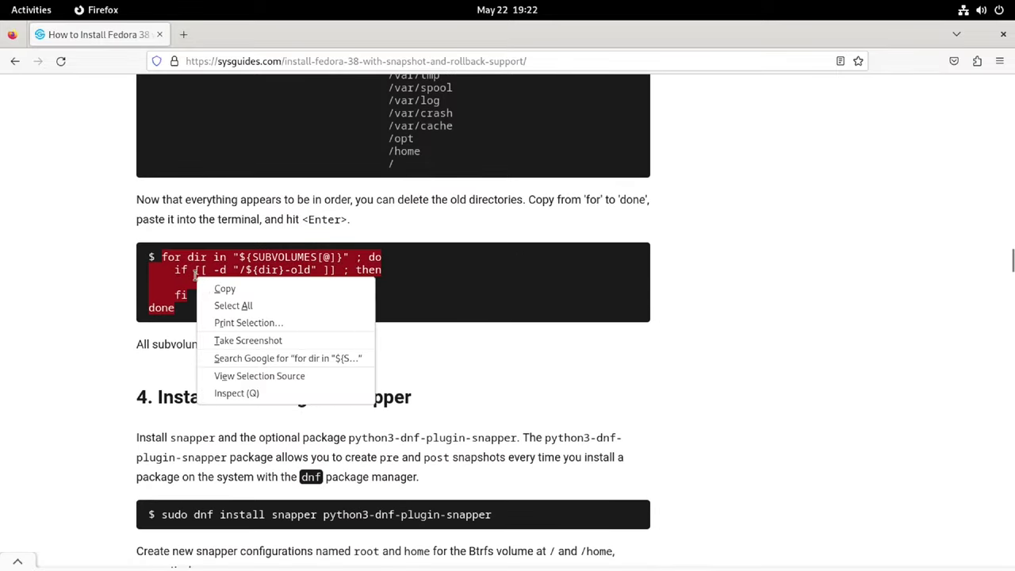
click(212, 290)
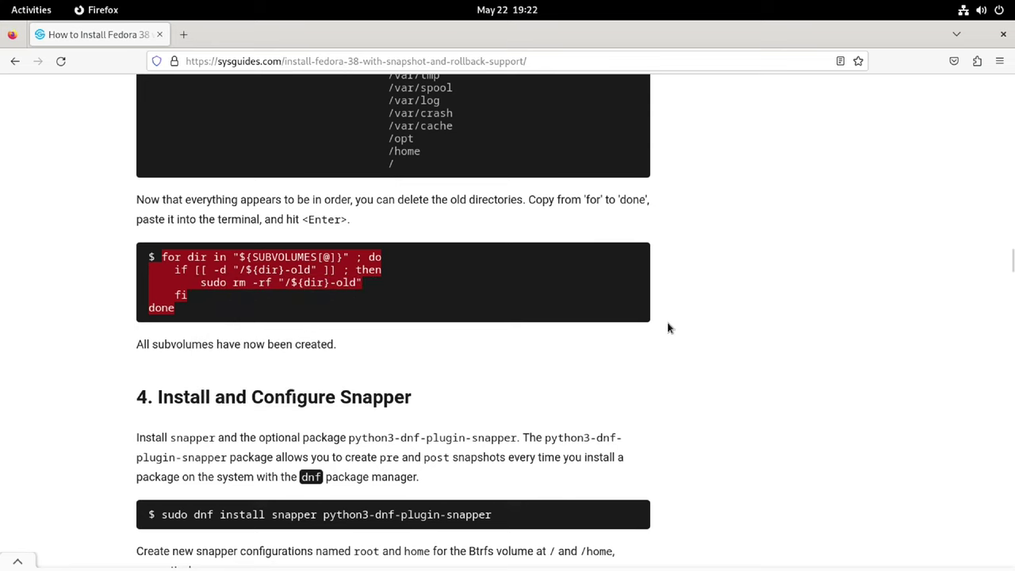
key(alt+Tab)
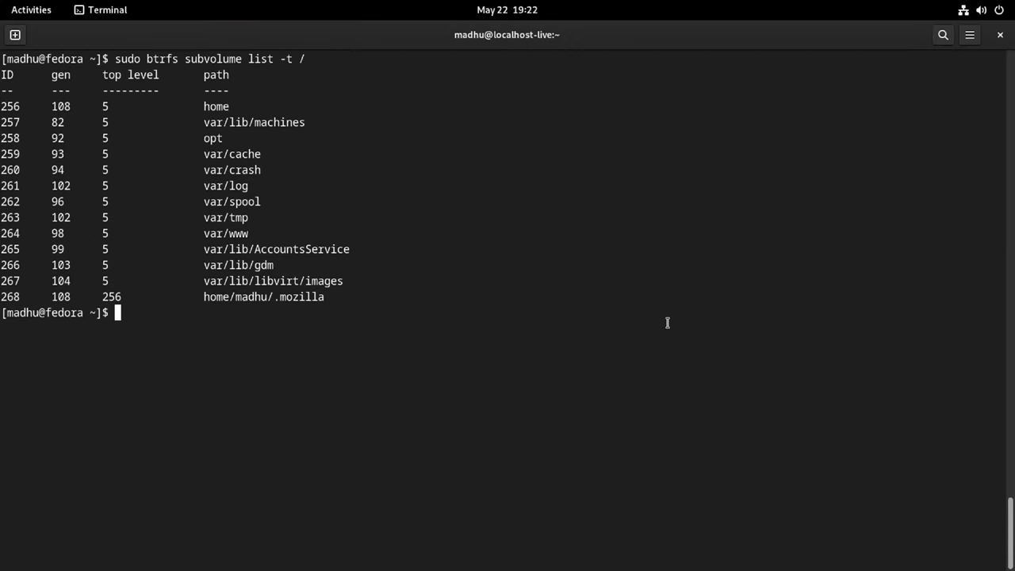
- Paste the copied for-loop at the prompt and run it to delete the old directories
key(ctrl+shift+v)
key(Return)
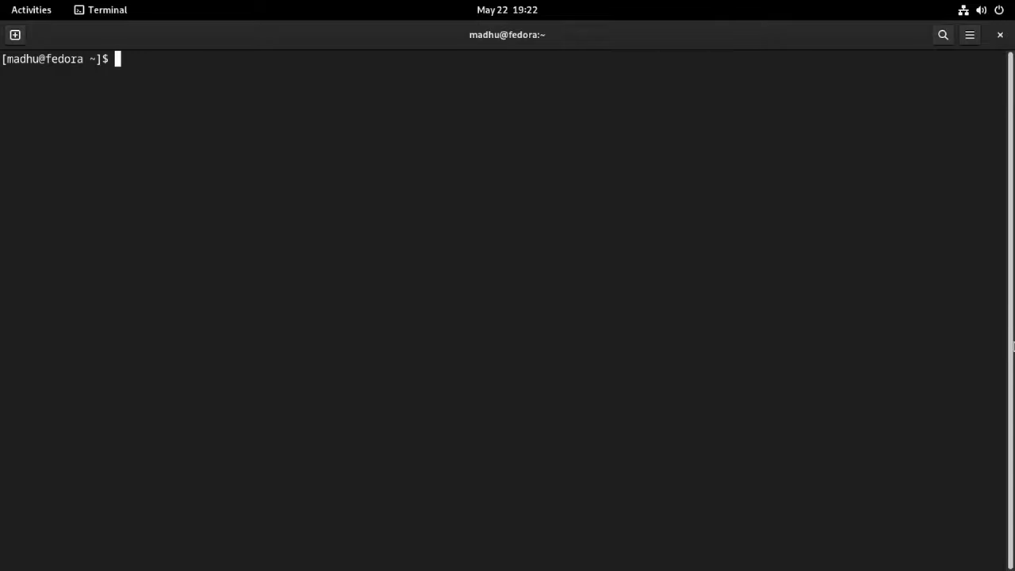
- Install snapper and python3-dnf-plugin-snapper with dnf, authenticating and confirming, then clear the screen
text(sudo dnf install )
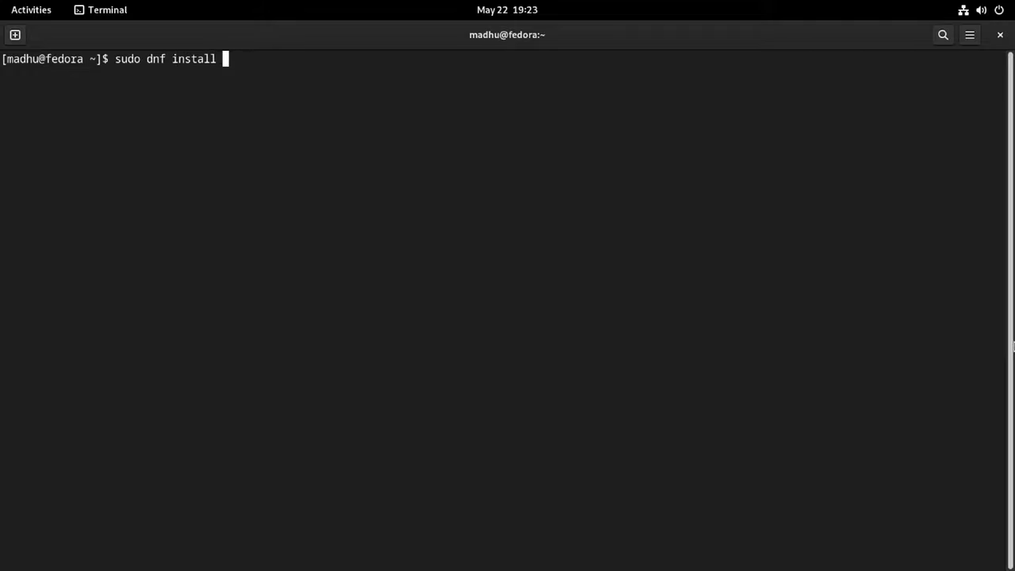
text(snapper python3)
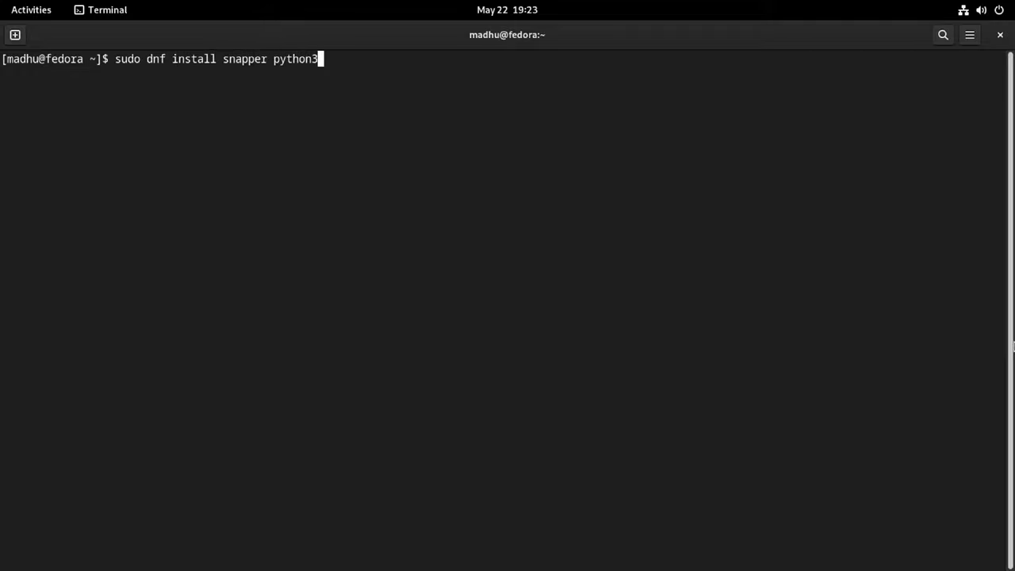
text(-dnf-plug)
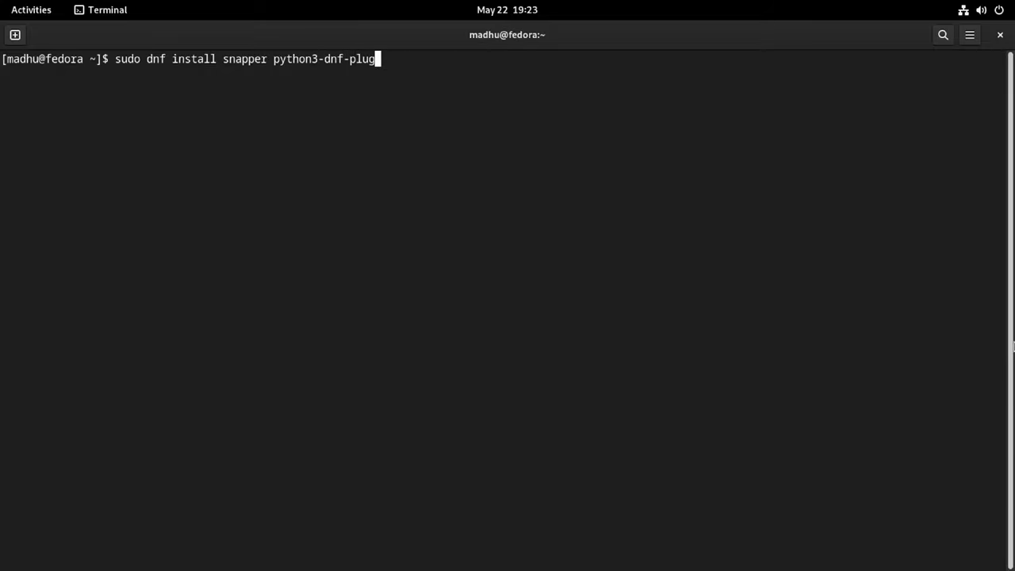
text(in-snapper)
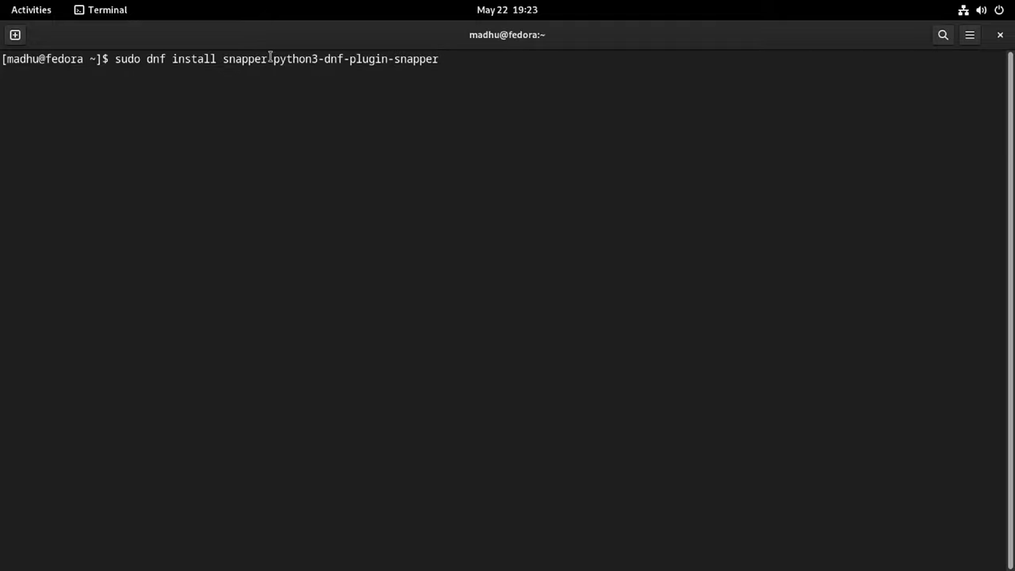
drag(274, 59, 437, 58)
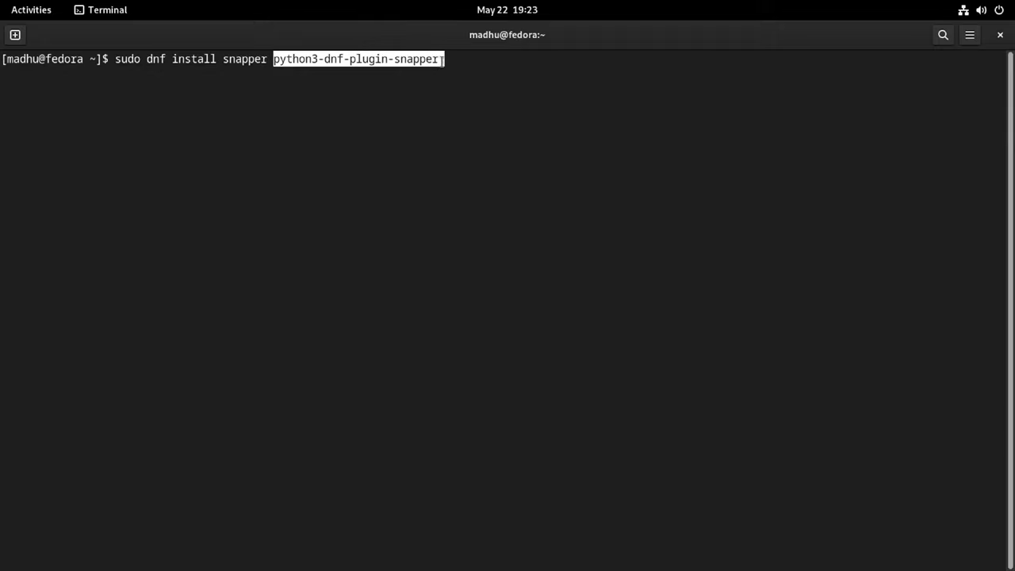
click(559, 102)
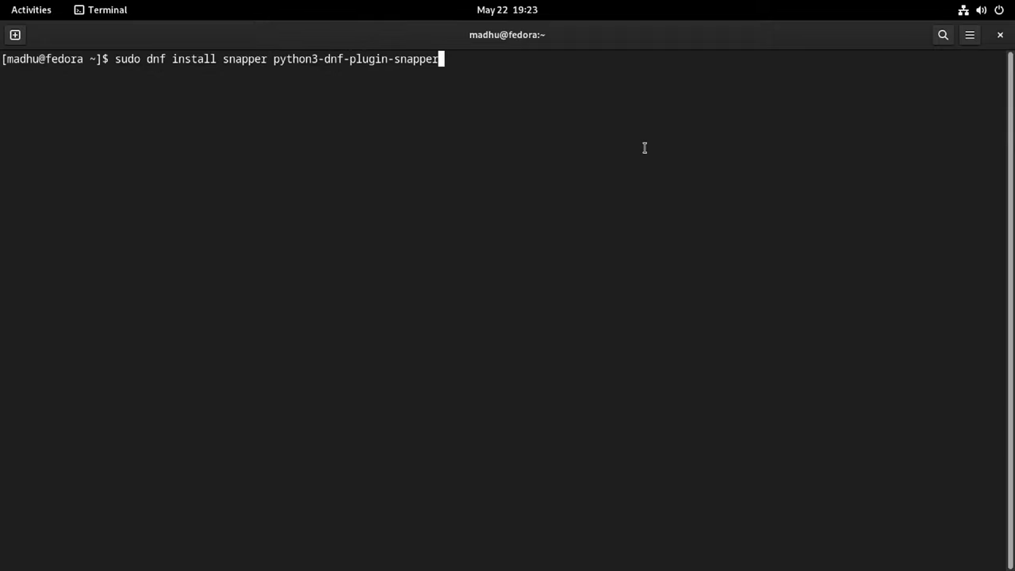
key(Return)
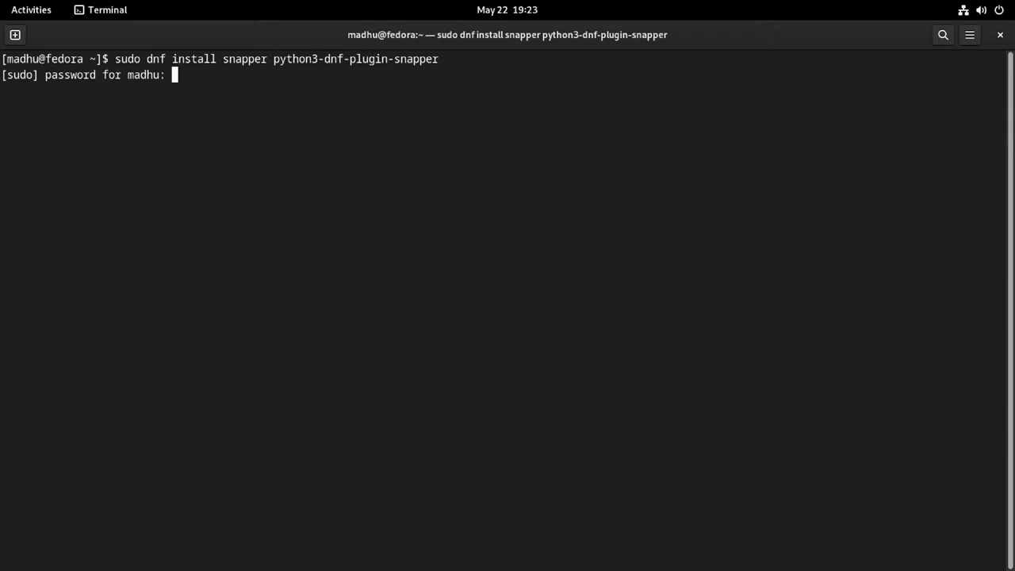
key(Return)
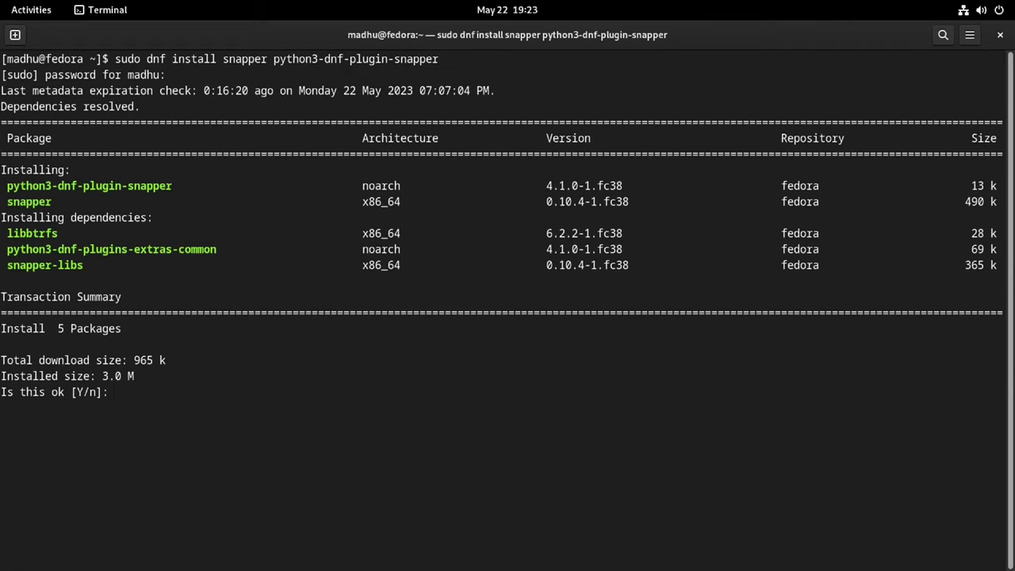
key(Return)
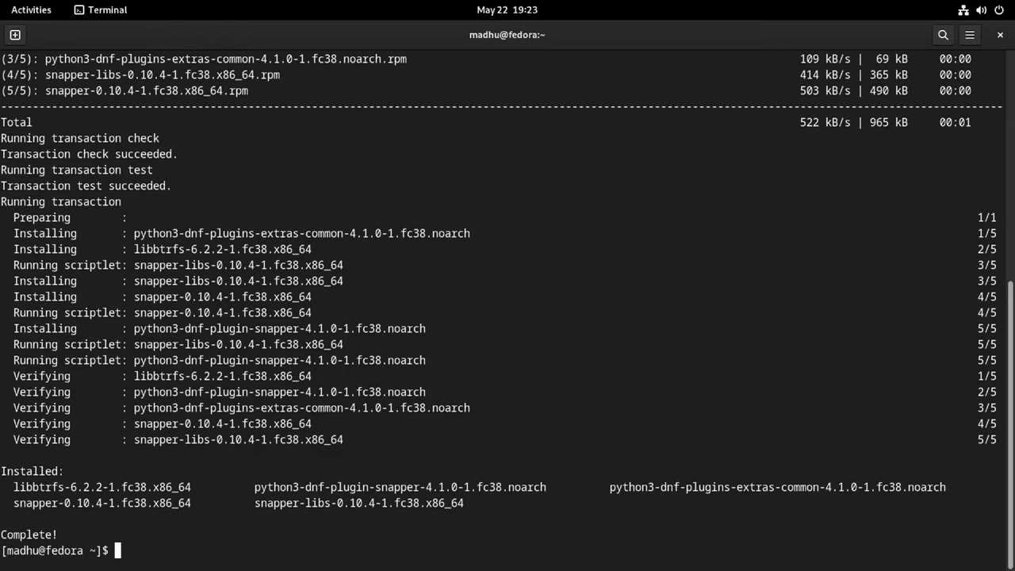
key(ctrl+l)
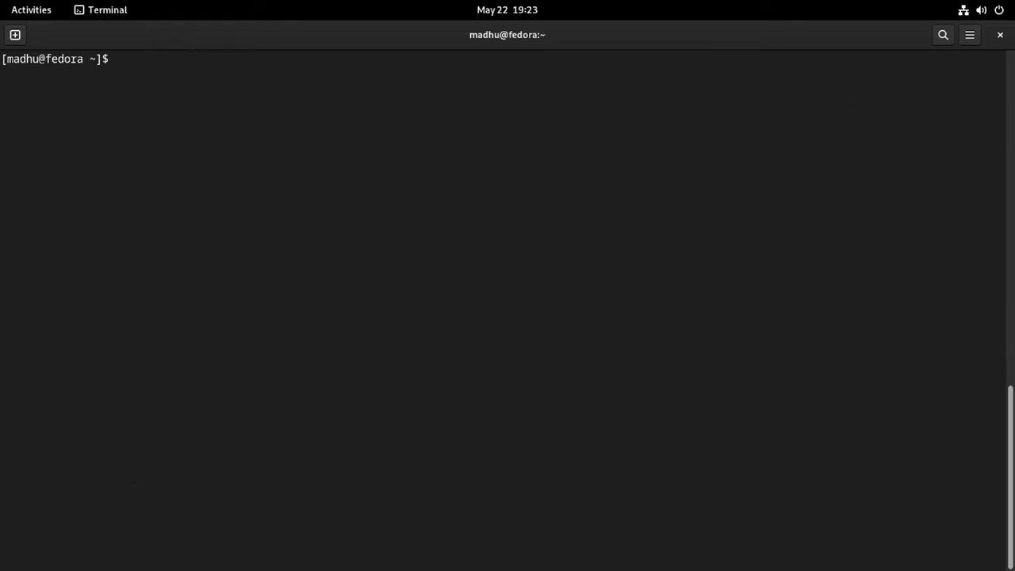
- Create a snapper config named root for / with sudo snapper -c root create-config /
text(sudo snaper)
key(BackSpace)
key(BackSpace)
key(BackSpace)
text(pper -c root )
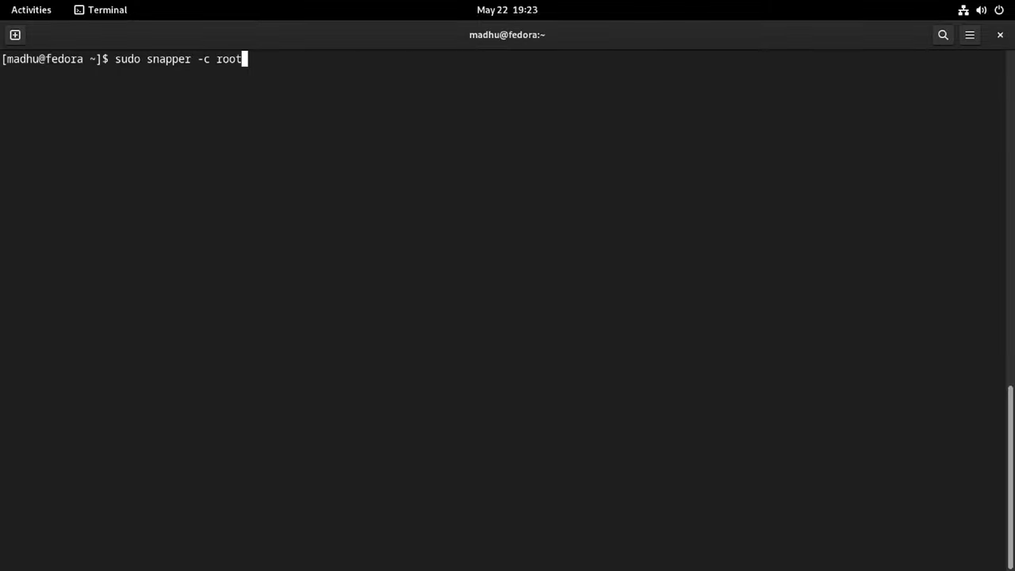
text(create-config )
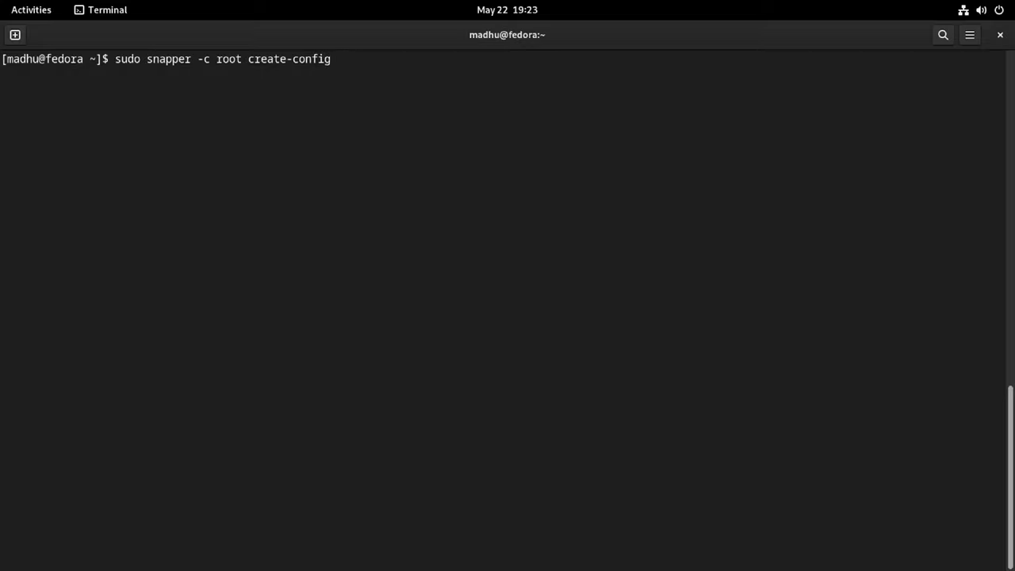
text(/)
key(Return)
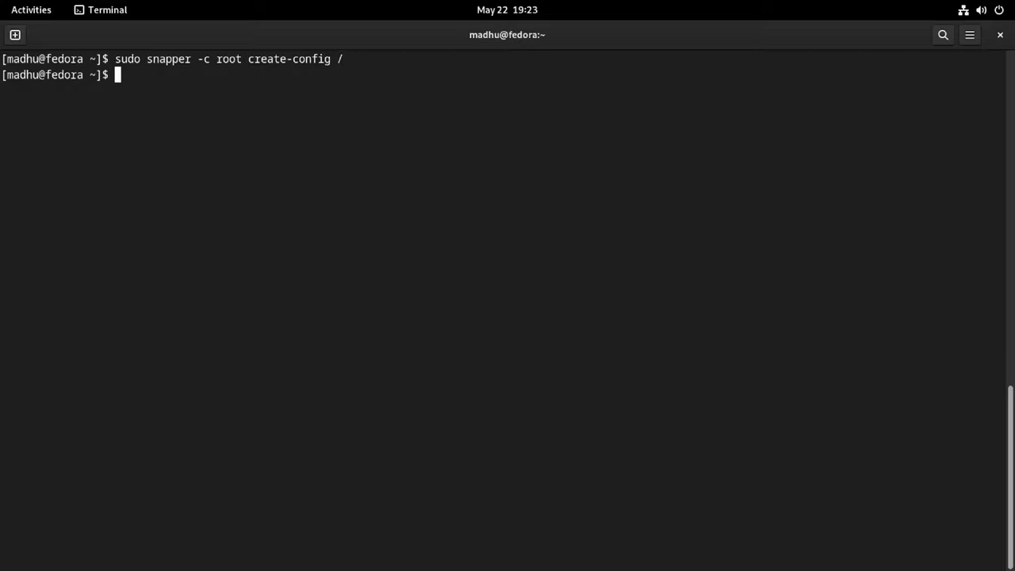
- Edit the recalled command into a home config for /home and run it
key(Up)
key(Left)
key(ctrl+Left)
key(ctrl+Left)
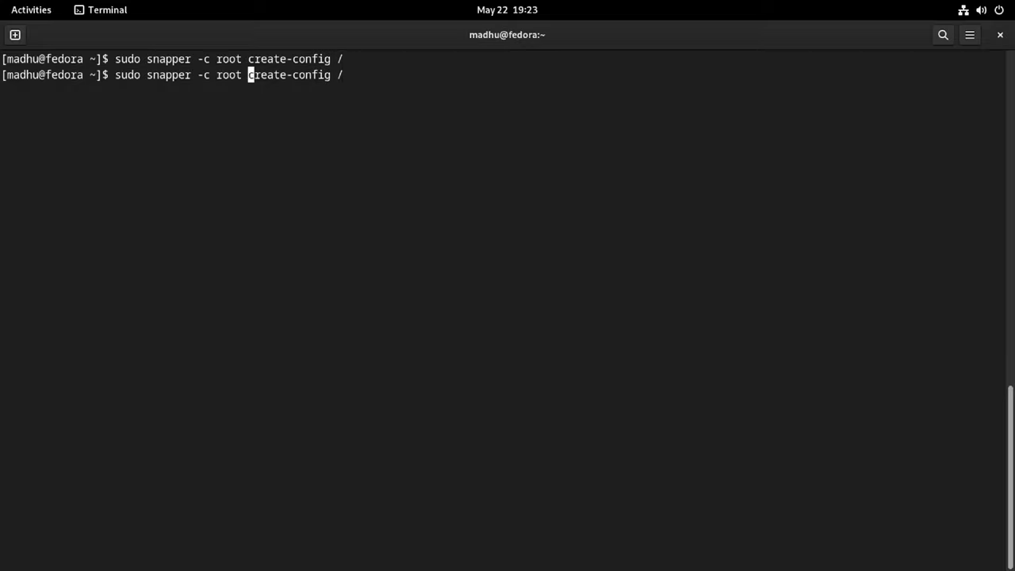
key(ctrl+Left)
key(Delete)
key(Delete)
key(Delete)
key(Delete)
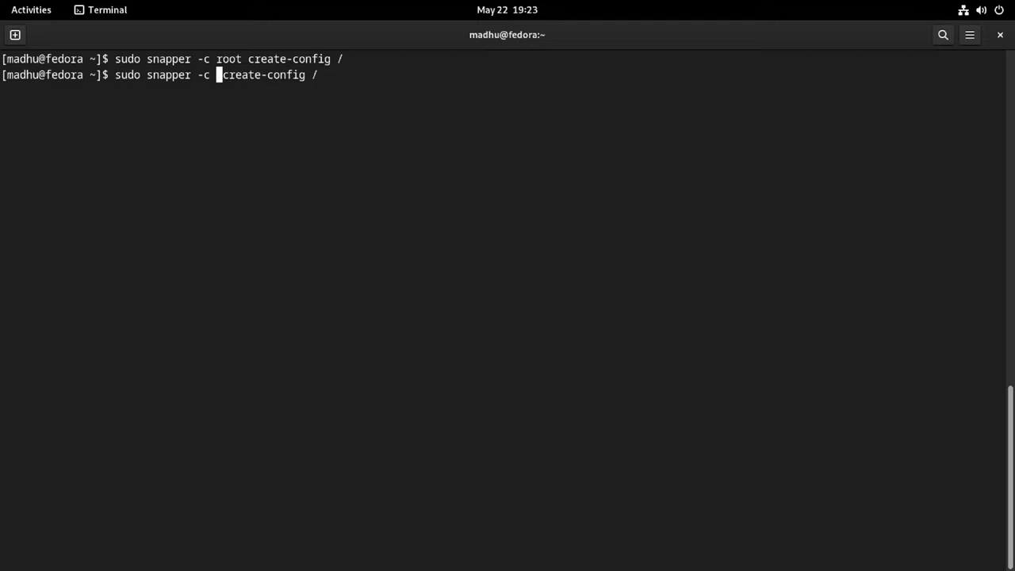
text(home)
key(End)
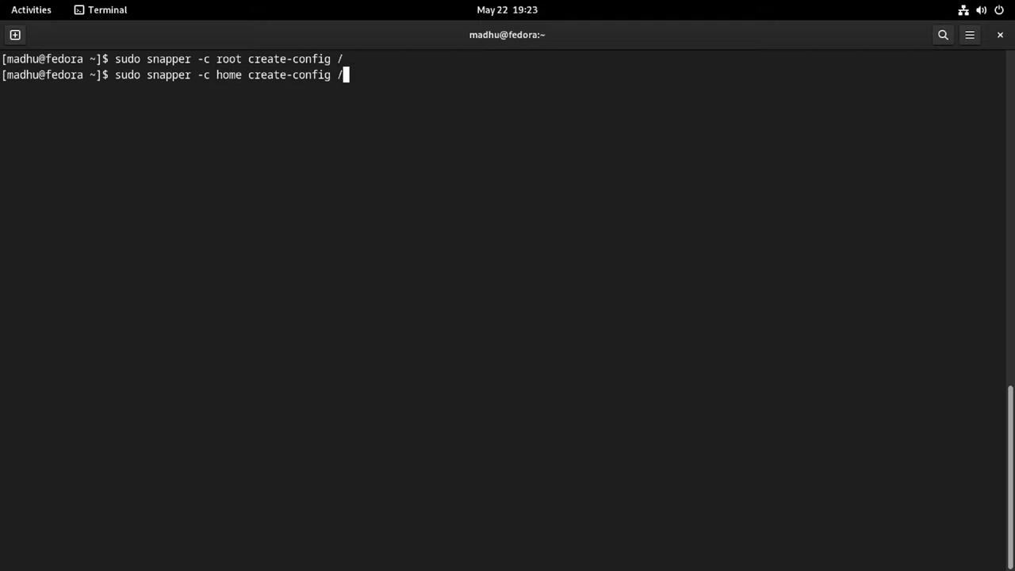
text(home)
key(Return)
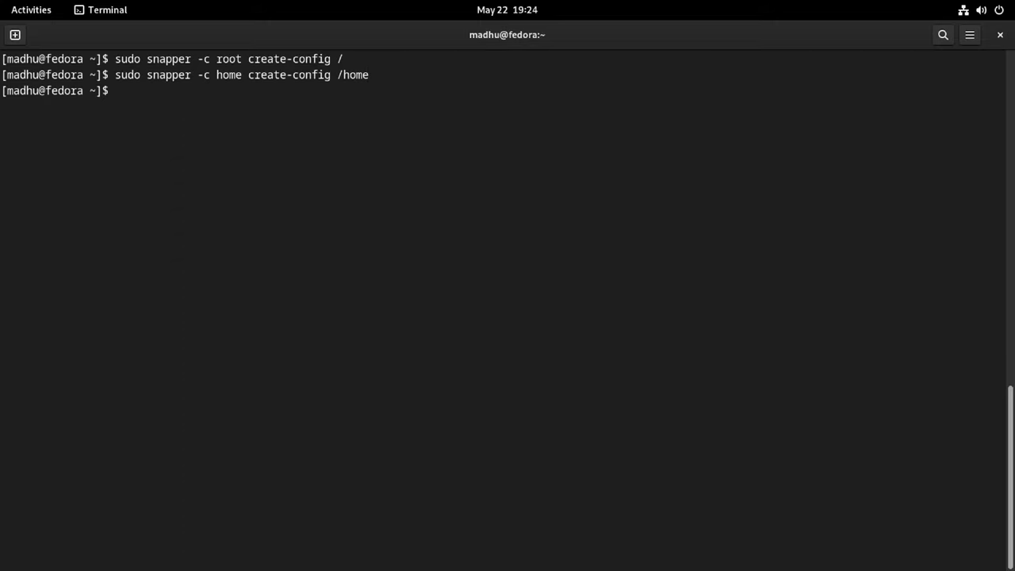
- List the snapper configs to confirm root and home exist
text(sudo snappe)
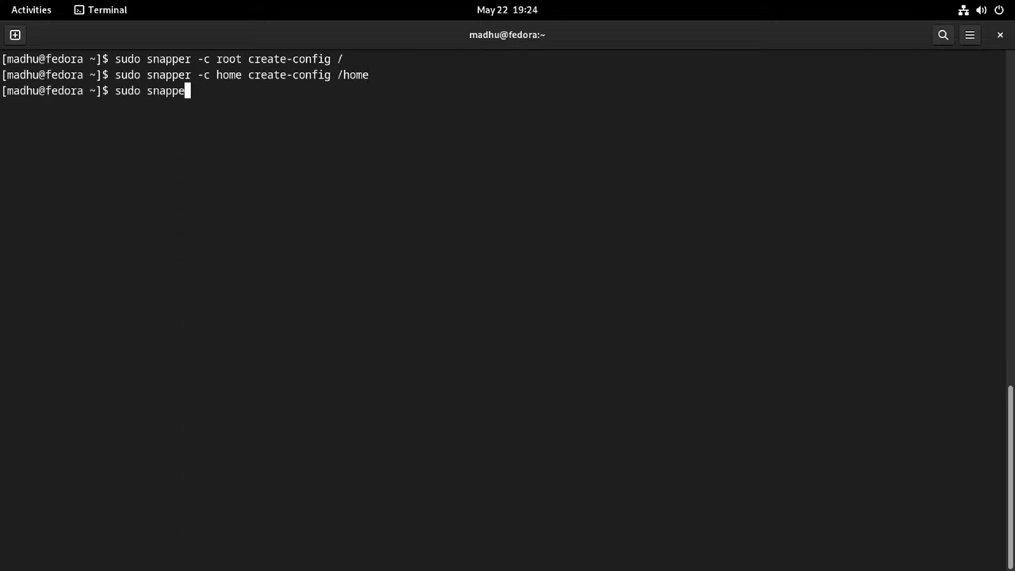
text(r list-configs)
key(Return)
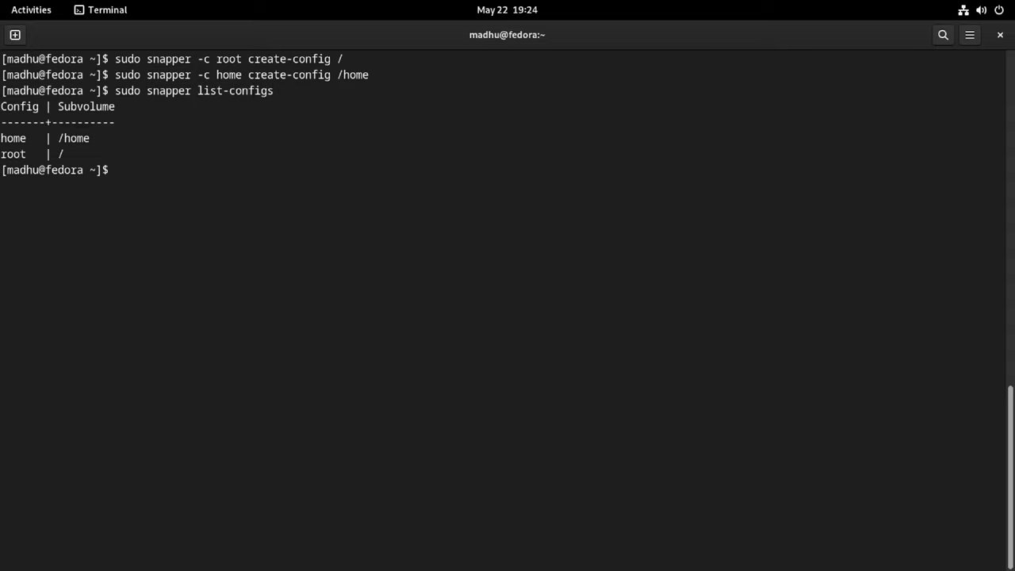
text(sudo)
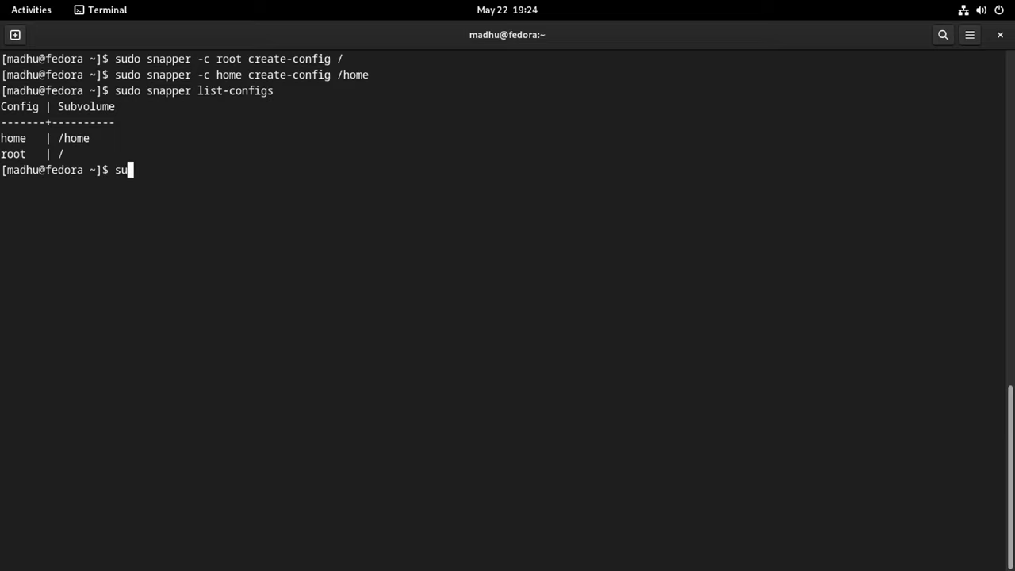
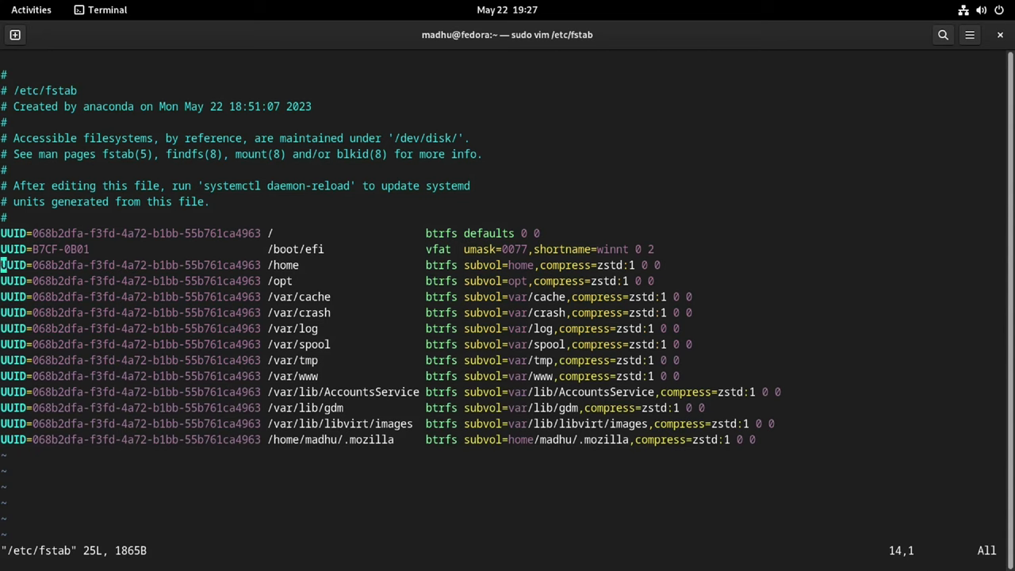
- Duplicate the /home fstab entry twice at the end of the file
key(shift+v)
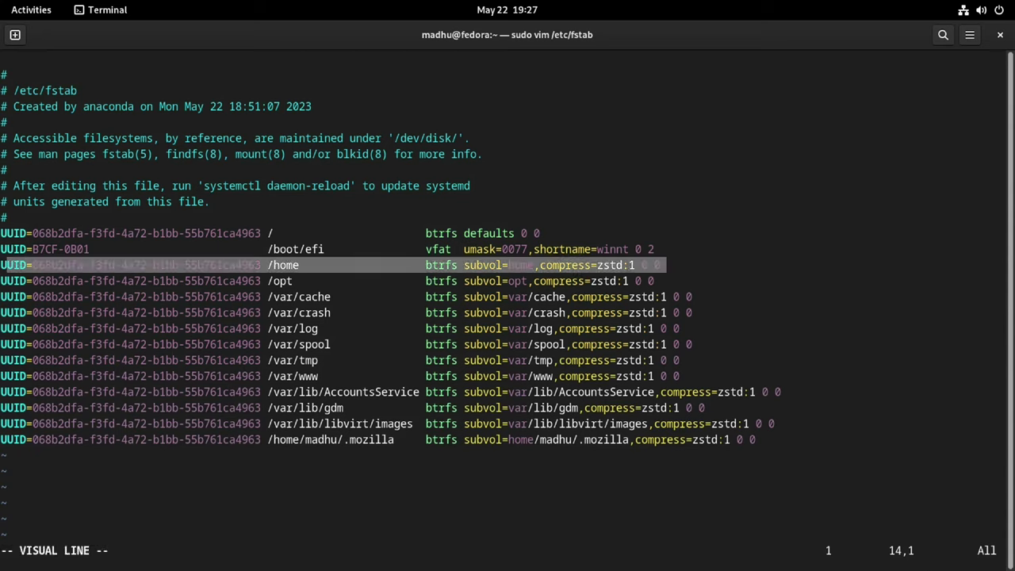
key(y)
key(j)
key(j)
key(j)
key(j)
key(j)
key(j)
key(j)
key(j)
key(j)
key(j)
key(j)
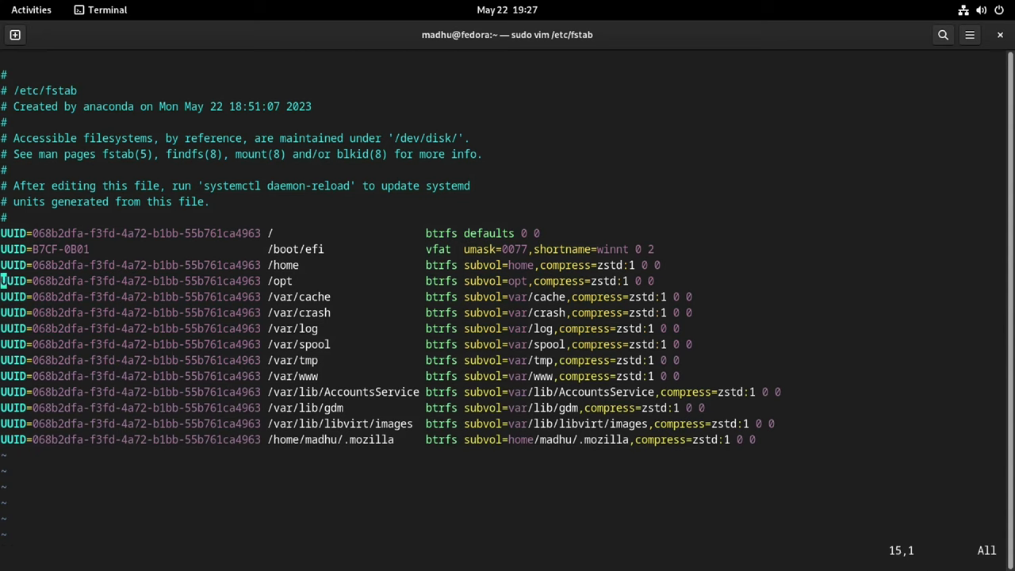
key(p)
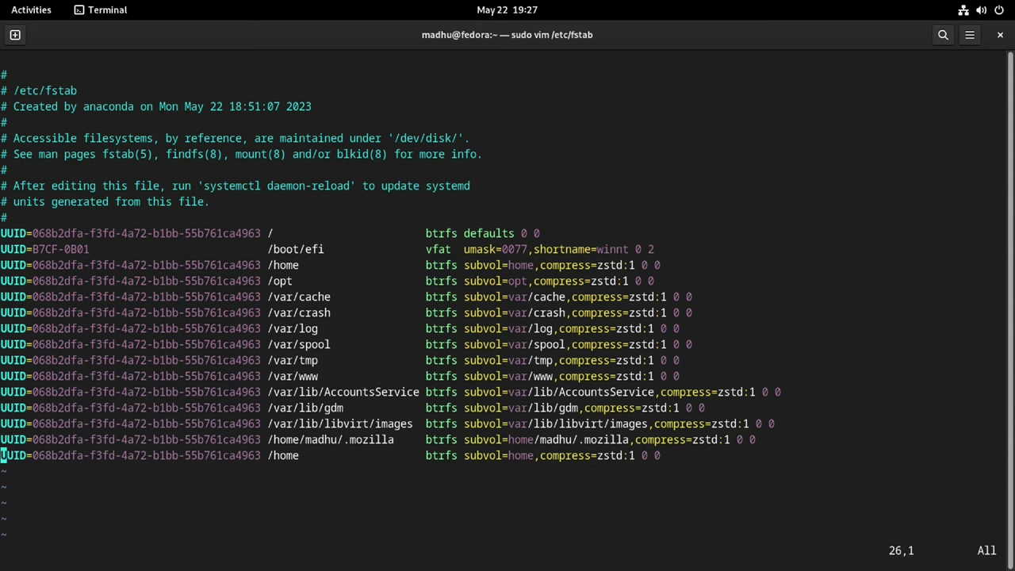
key(p)
- Edit the first copy to mount subvol .snapshots at /.snapshots
key(k)
key(i)
key(Right)
key(Right)
key(Right)
key(Right)
key(Right)
key(Right)
key(Right)
key(Right)
key(Right)
key(Right)
key(Right)
key(Right)
key(Right)
key(Right)
key(Right)
key(Right)
key(Right)
key(Right)
key(Right)
key(Right)
key(Right)
key(Right)
key(Right)
key(Right)
key(Right)
key(Right)
key(Right)
key(Right)
key(Right)
key(Right)
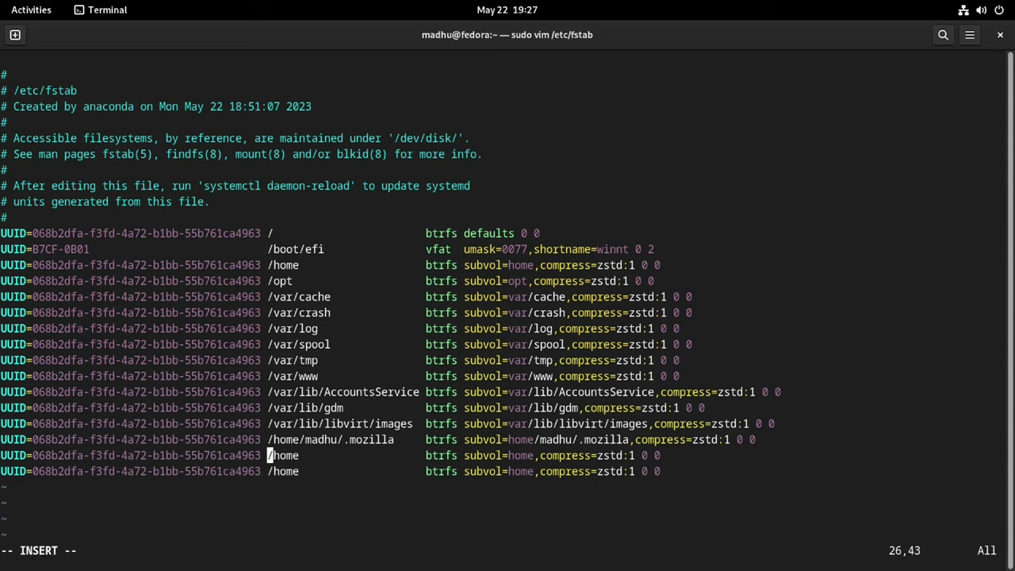
key(Delete)
key(Delete)
key(Delete)
key(Delete)
text(.snapsho)
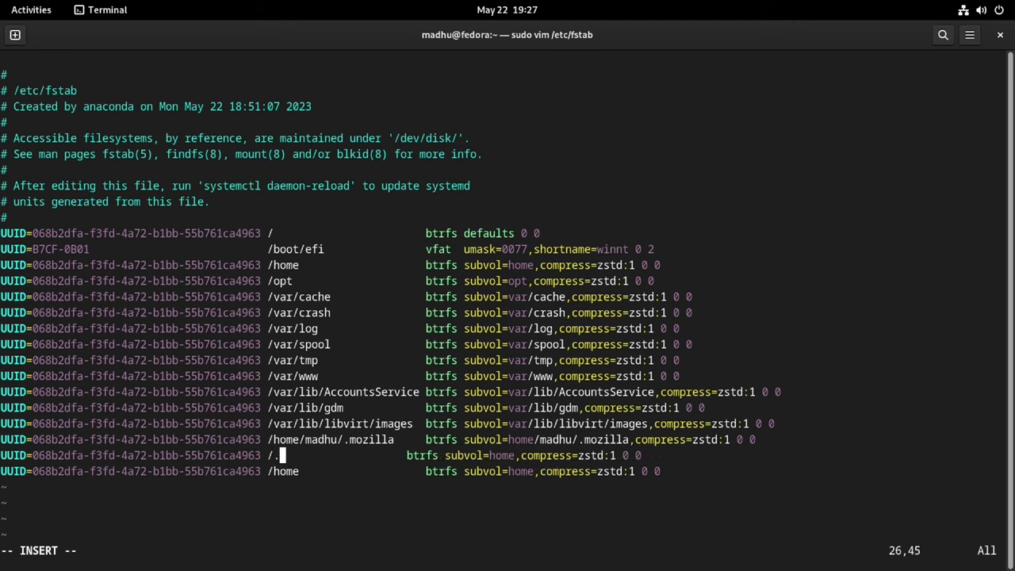
text(ts)
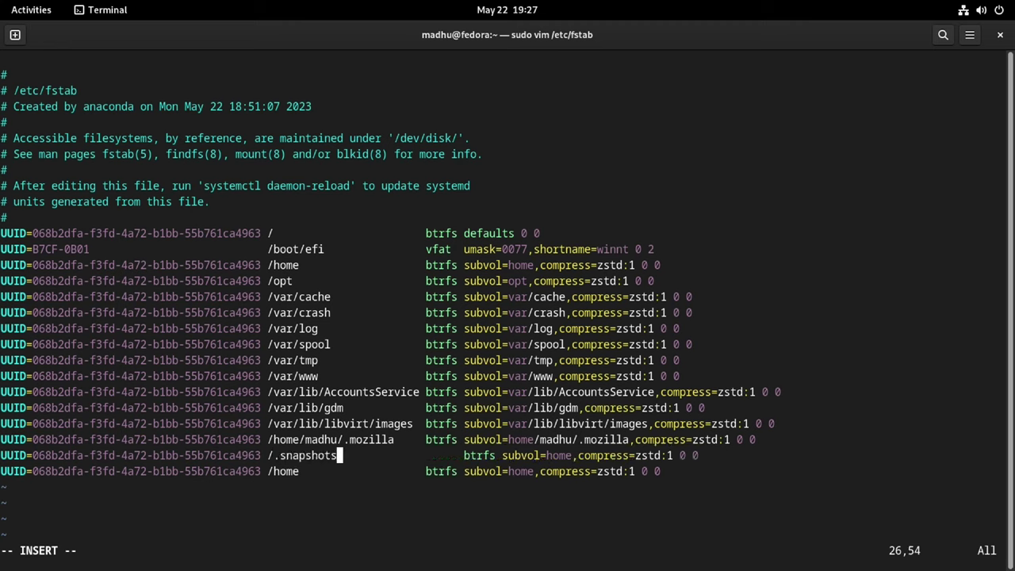
key(Right)
key(Right)
key(Right)
key(Right)
key(Right)
key(Right)
key(Right)
key(Right)
key(Right)
key(Right)
key(Right)
key(Right)
key(Right)
key(Right)
key(Right)
key(Right)
key(Right)
key(Right)
key(Right)
key(Right)
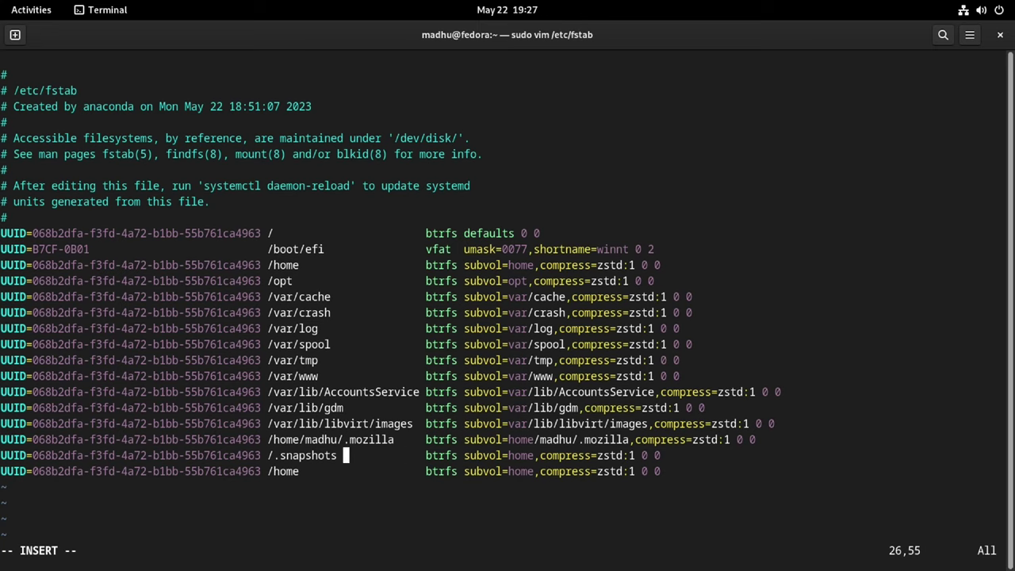
key(Delete)
key(Delete)
key(Delete)
key(Delete)
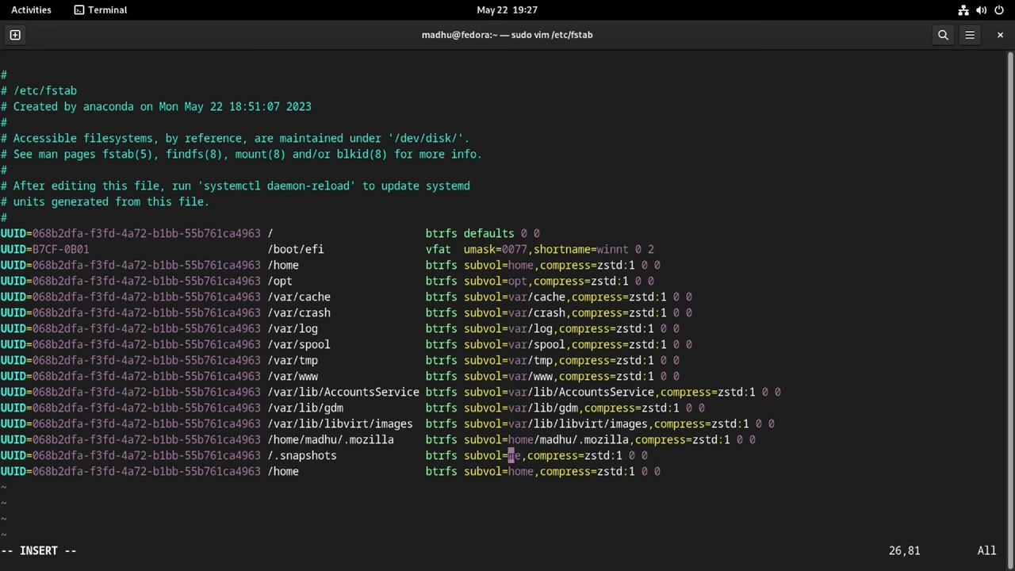
text(.snapshots)
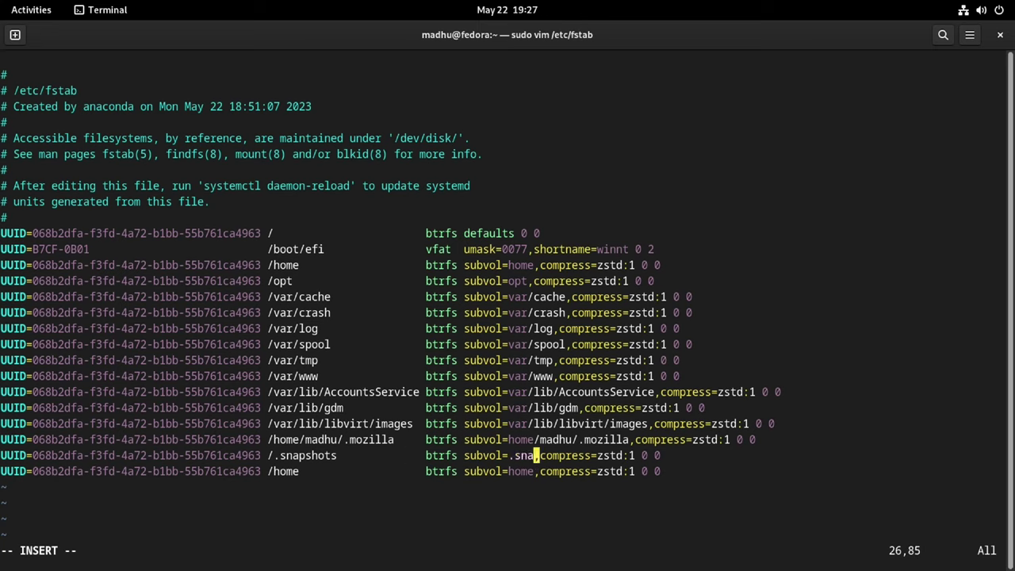
- Edit the second copy to mount subvol home/.snapshots at /home/.snapshots
key(Down)
key(Left)
key(Left)
key(Left)
key(Left)
key(Left)
key(Left)
key(Left)
key(Left)
key(Left)
key(Left)
key(Left)
key(Left)
key(Left)
key(Left)
key(Left)
key(Left)
key(Left)
key(Left)
key(Left)
key(Left)
key(Left)
key(Left)
key(Left)
key(Left)
key(Left)
key(Left)
key(Left)
key(Left)
key(Left)
key(Left)
key(Left)
key(Left)
key(Left)
key(Left)
key(Left)
key(Left)
key(Left)
key(Left)
key(Left)
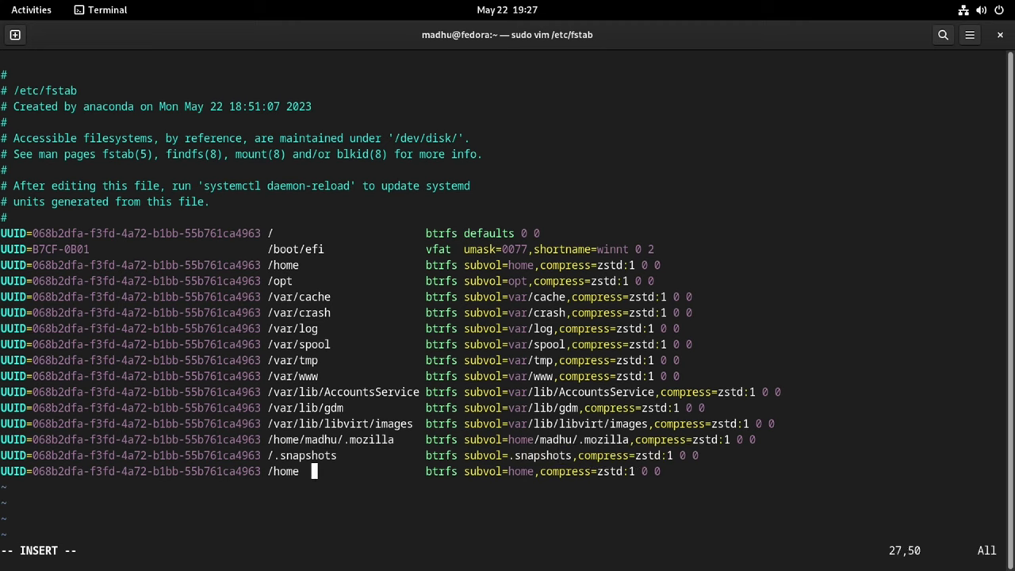
text(/.snapsh)
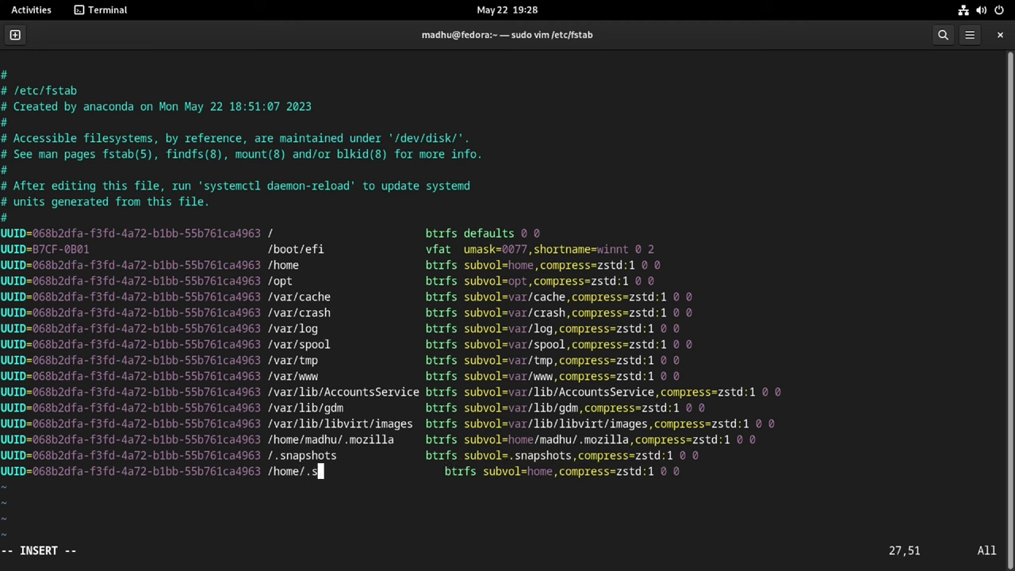
text(ots)
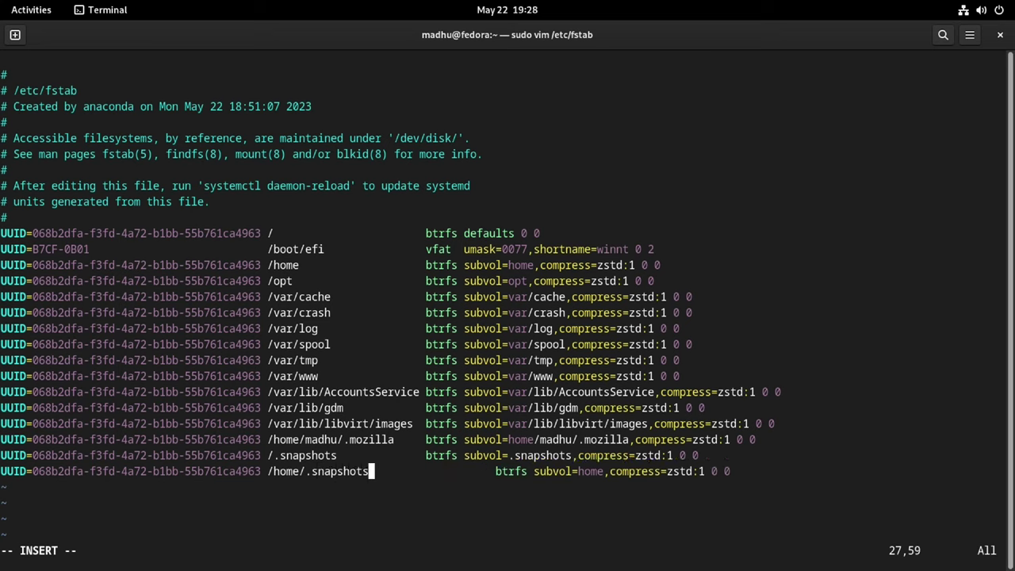
key(Delete)
key(Delete)
key(Delete)
key(Delete)
key(Delete)
key(Delete)
key(Delete)
key(Delete)
key(Delete)
key(Delete)
key(Delete)
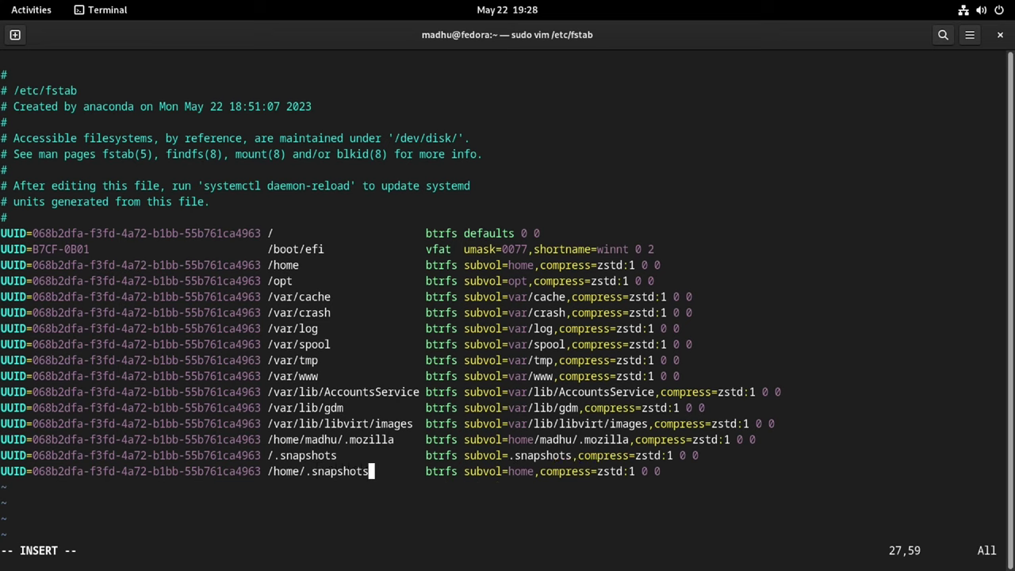
key(Right)
key(Right)
key(Right)
key(Right)
key(Right)
key(Right)
key(Right)
key(Right)
key(Right)
key(Right)
key(Right)
key(Right)
key(Right)
key(Right)
key(Right)
key(Right)
key(Right)
key(Right)
key(Right)
key(Right)
text(/.snapsh)
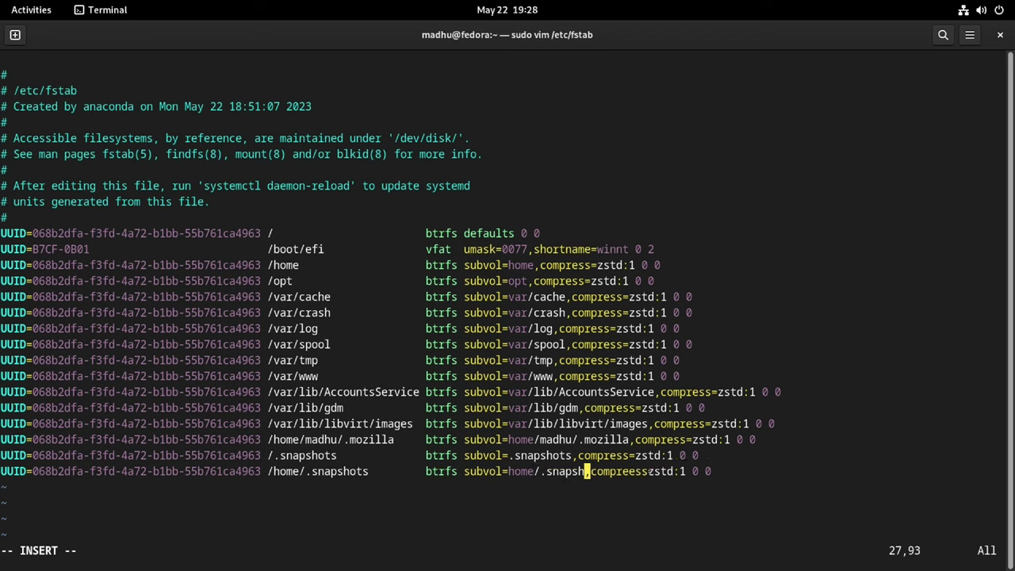
text(ots)
key(Escape)
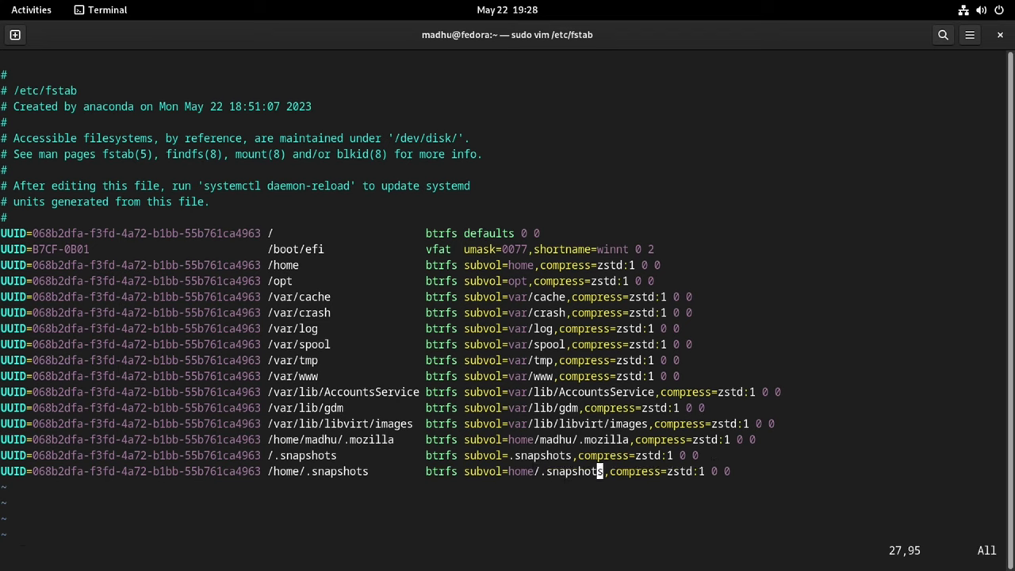
- Save /etc/fstab and reload systemd with sudo systemctl daemon-reload
text(:wq)
key(Return)
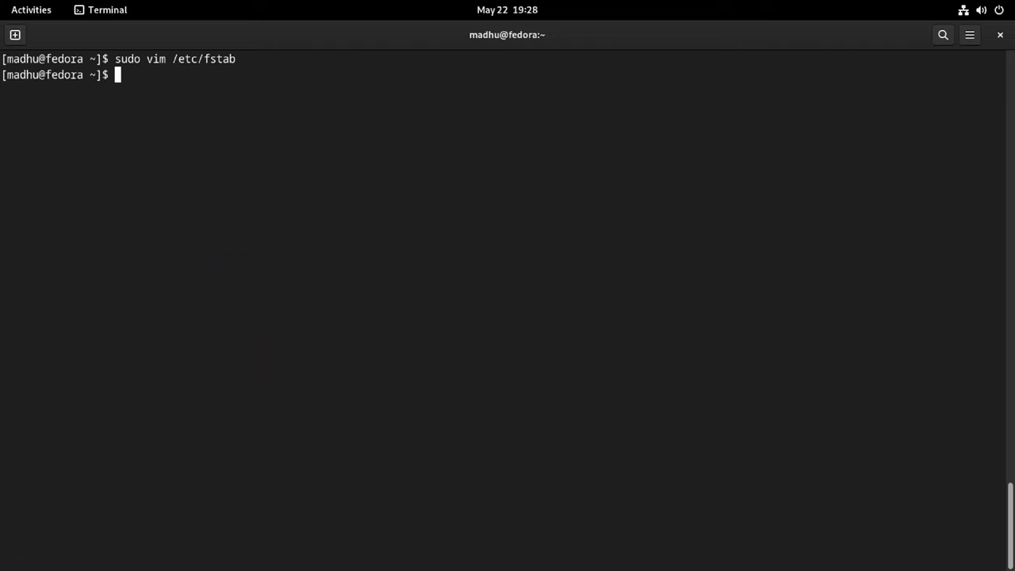
text(sudo systemc)
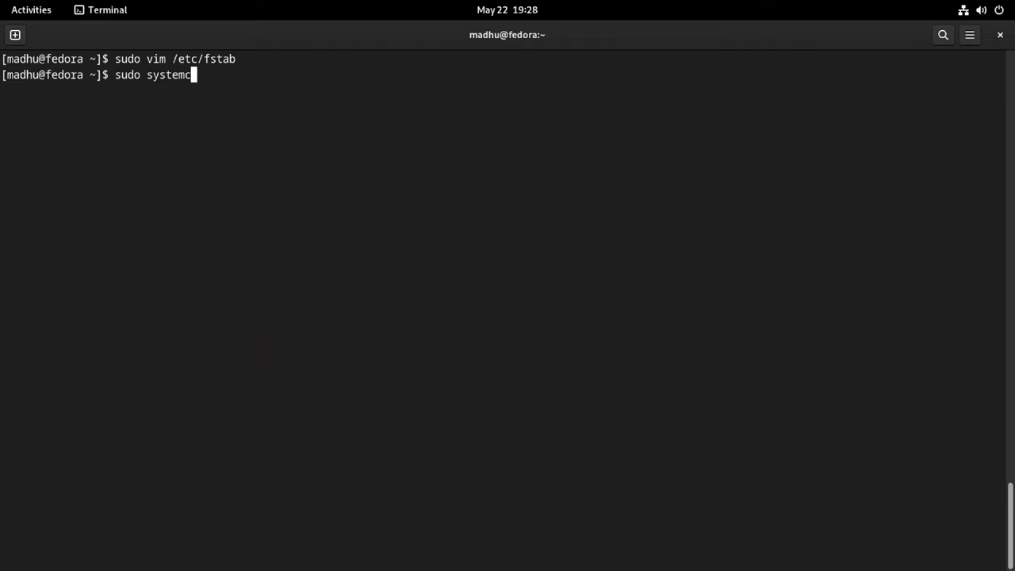
text(tl daemon-re)
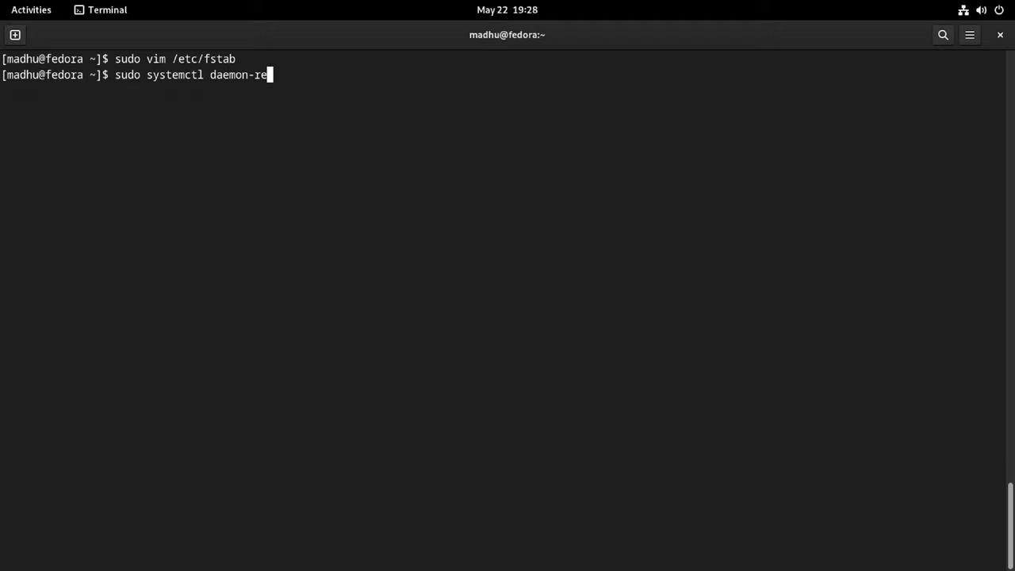
text(load)
key(Return)
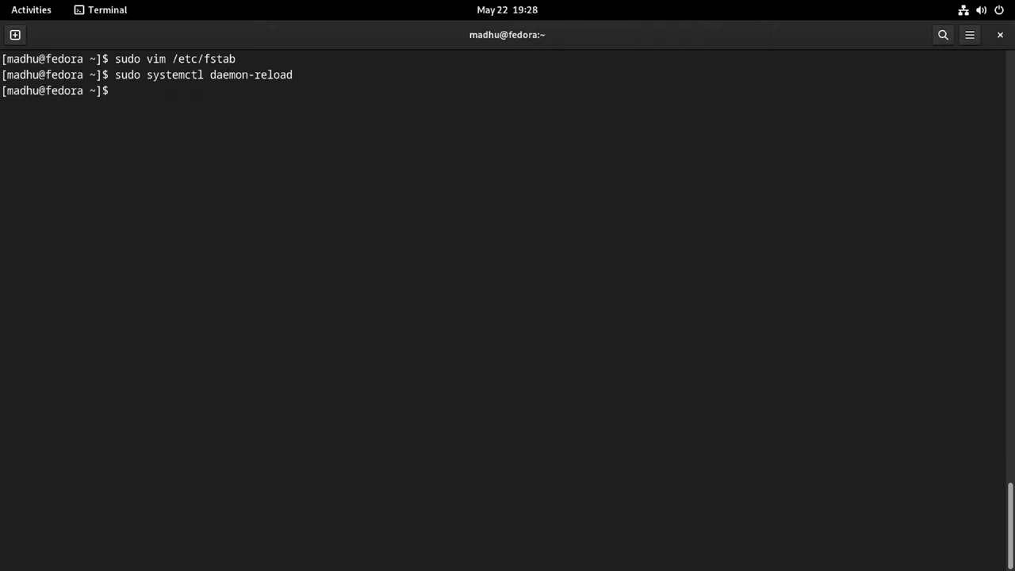
- Run sudo mount -va, confirm both snapshot mounts succeeded, and clear the screen
text(sudo mount -va)
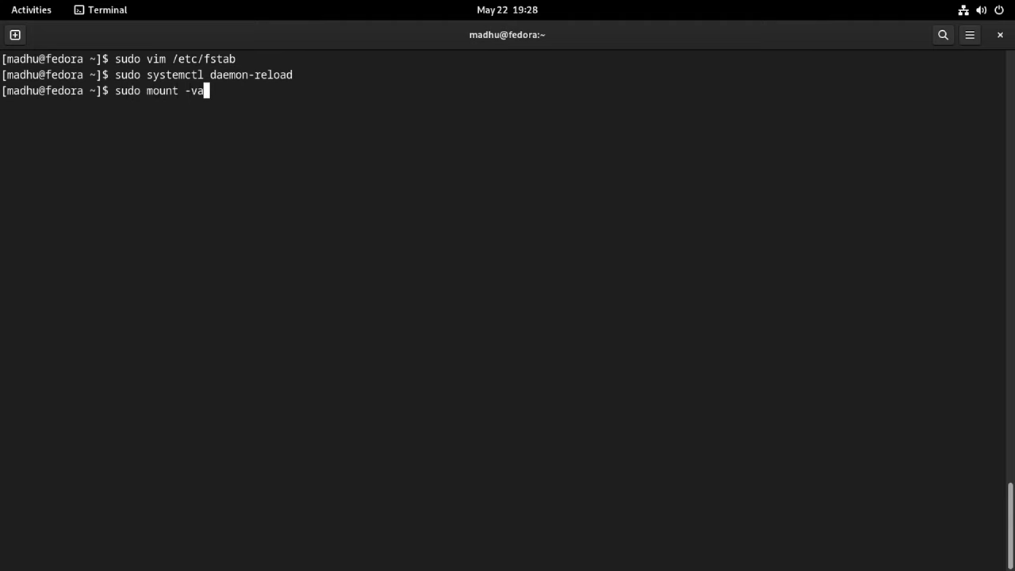
key(Return)
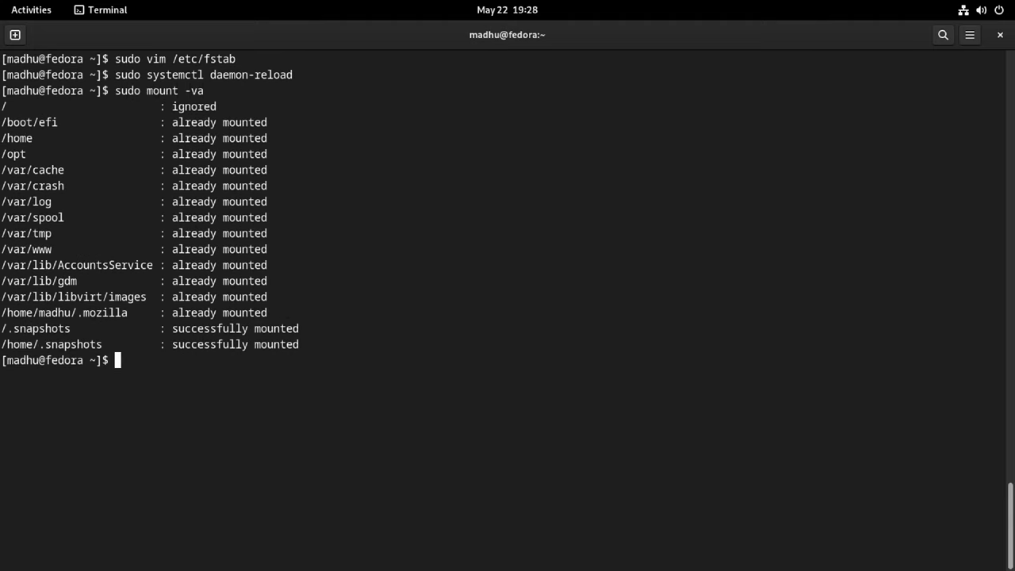
drag(2, 327, 312, 350)
click(533, 398)
key(ctrl+l)
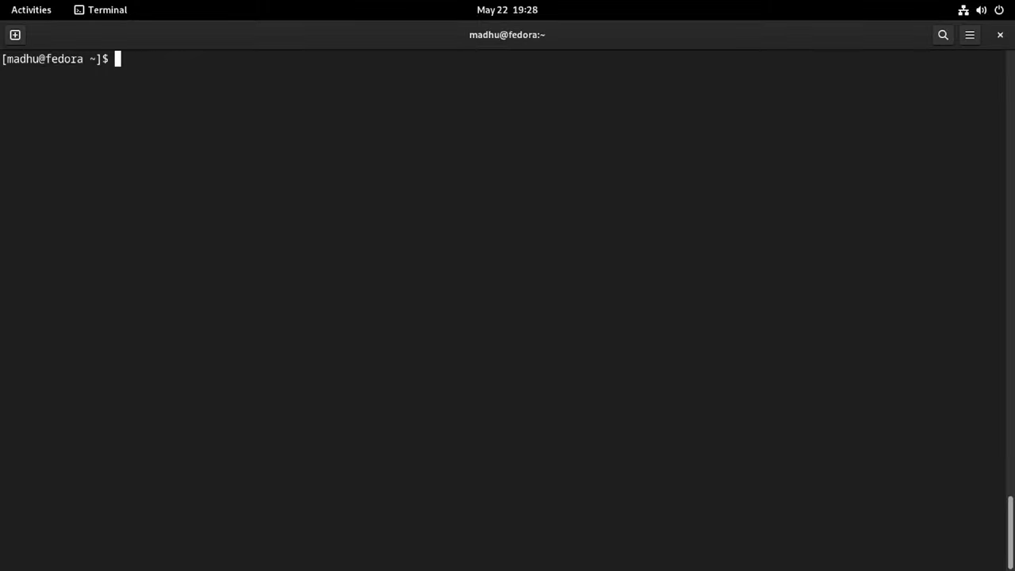
- Run lsblk -p /dev/vda to confirm the /.snapshots and /home/.snapshots mount points
text(lsblk -p /dev/vda)
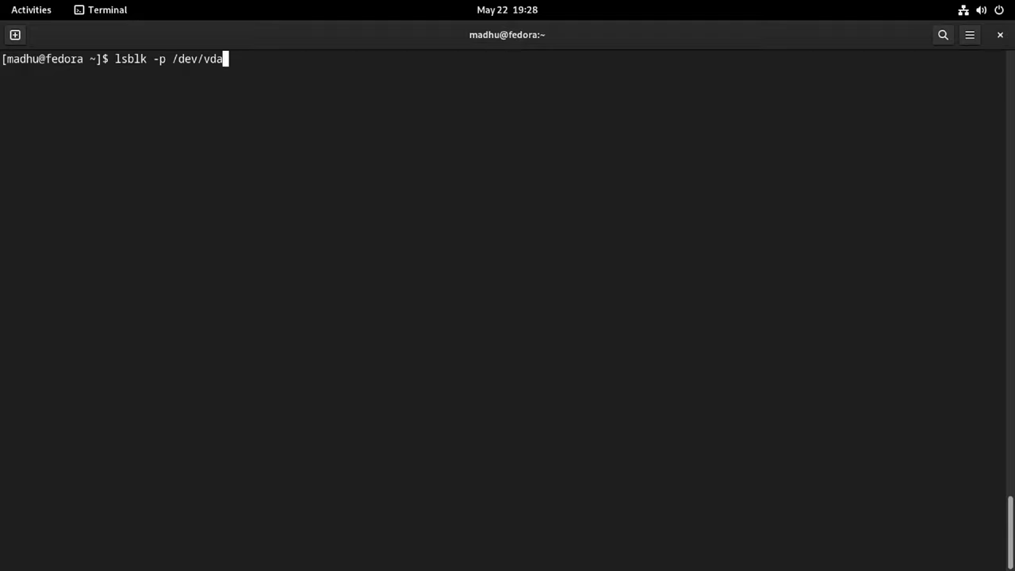
key(Return)
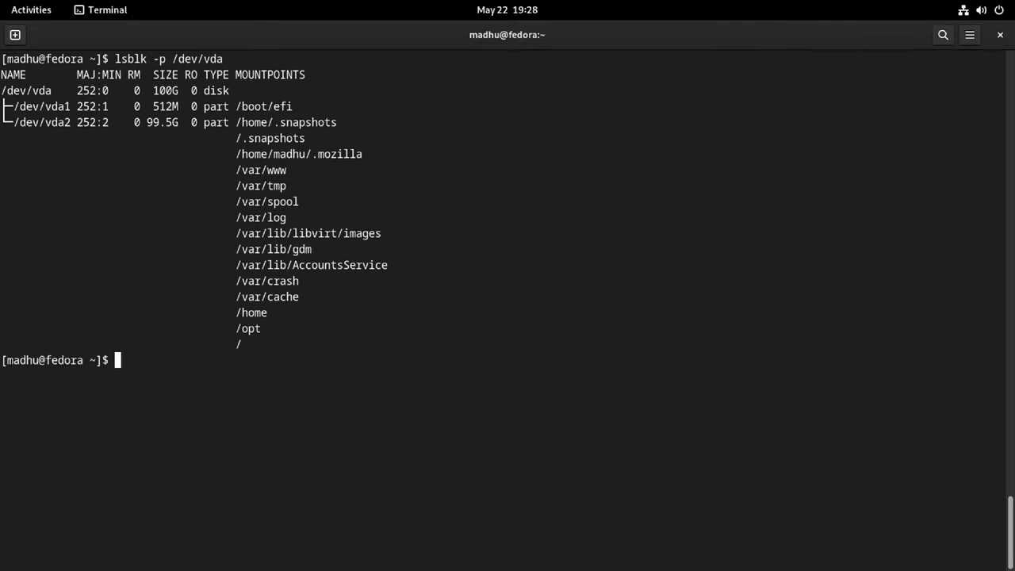
drag(234, 138, 306, 139)
drag(237, 122, 338, 123)
click(631, 374)
key(ctrl+l)
- List btrfs subvolumes, confirming .snapshots under top level 5 and home/.snapshots under ID 256
text(sudo btrfs subvolume list /)
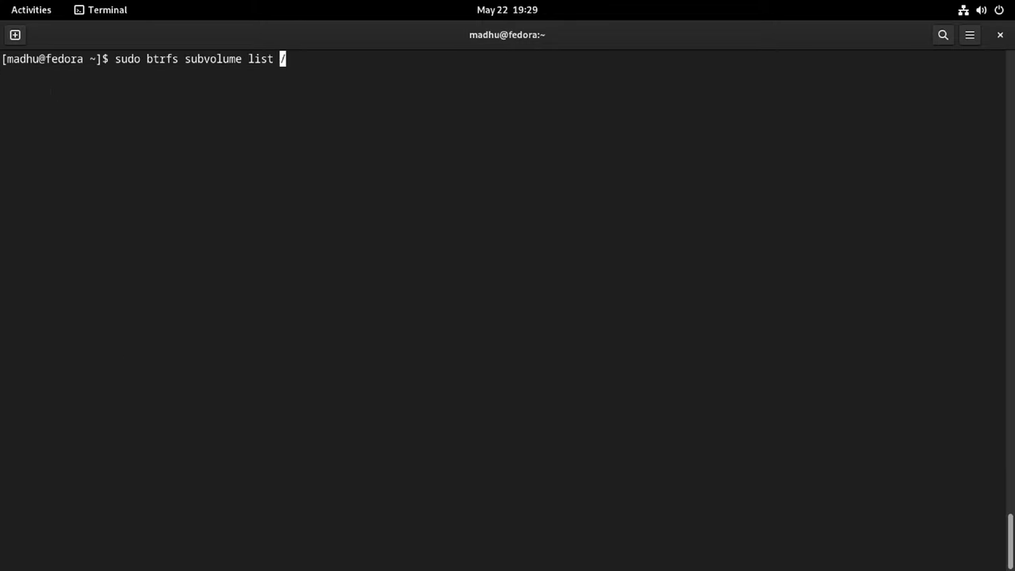
text(-t)
key(Return)
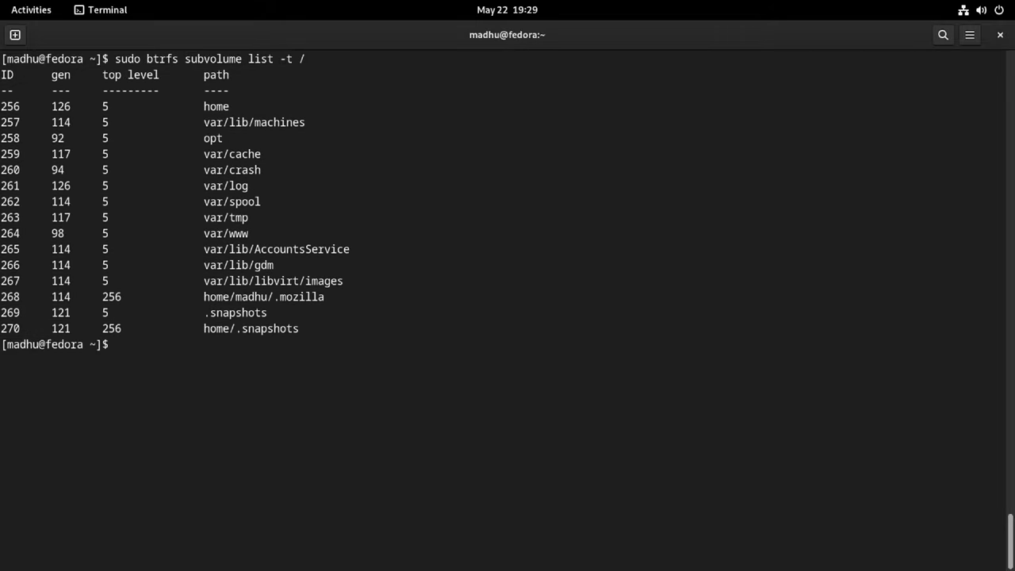
drag(204, 312, 268, 313)
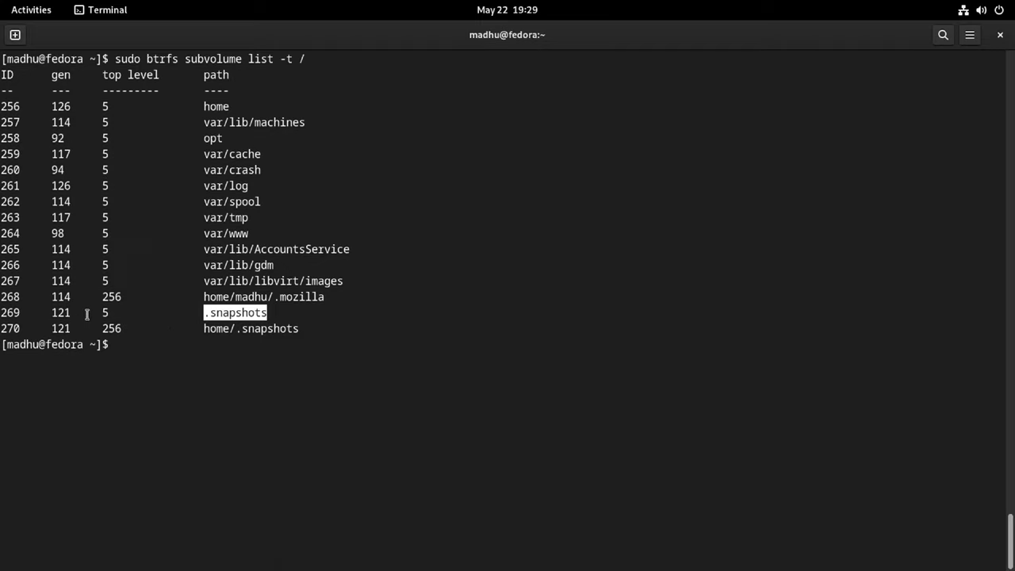
drag(100, 313, 109, 313)
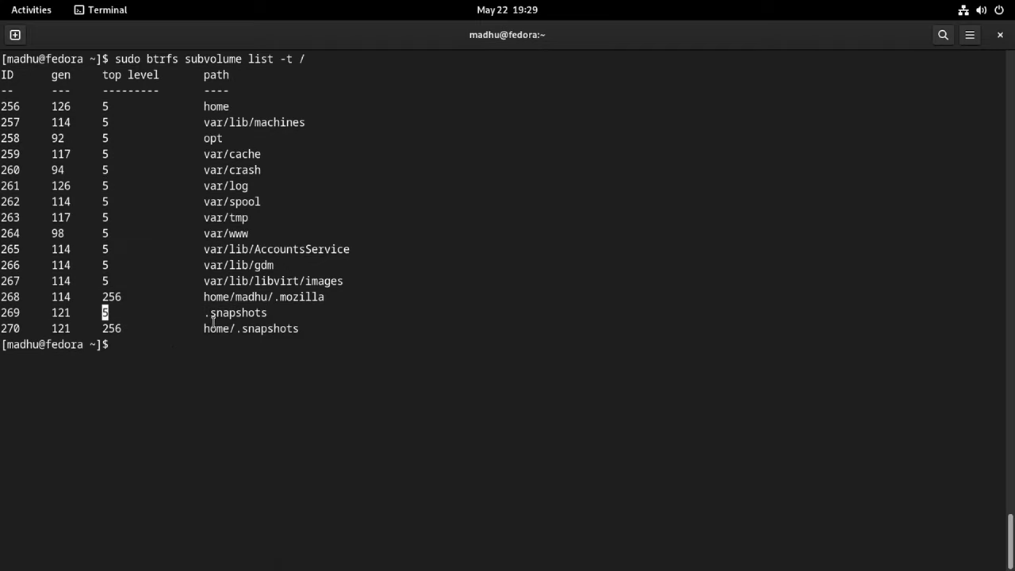
drag(202, 328, 298, 328)
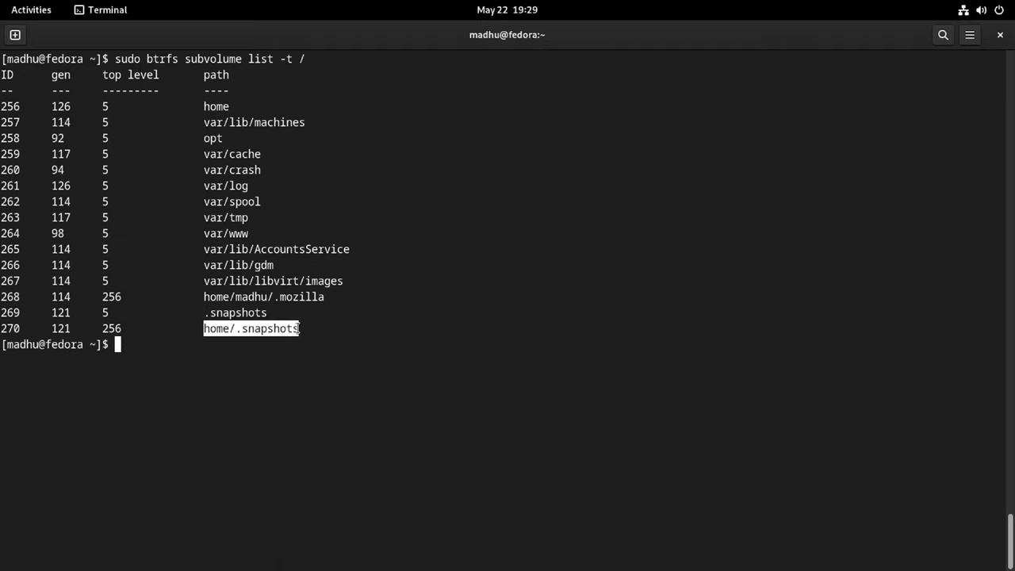
drag(102, 329, 121, 328)
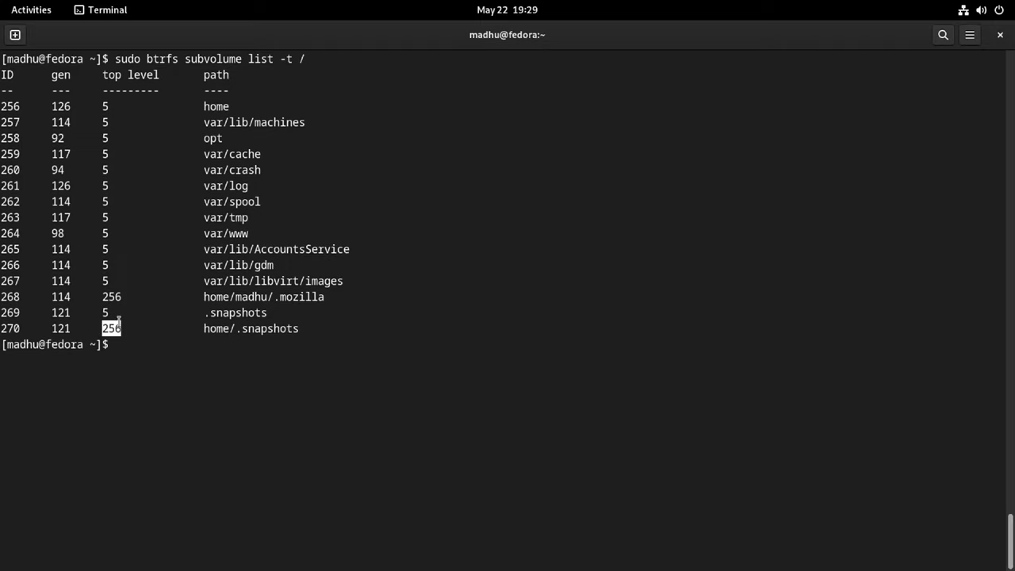
drag(0, 106, 23, 109)
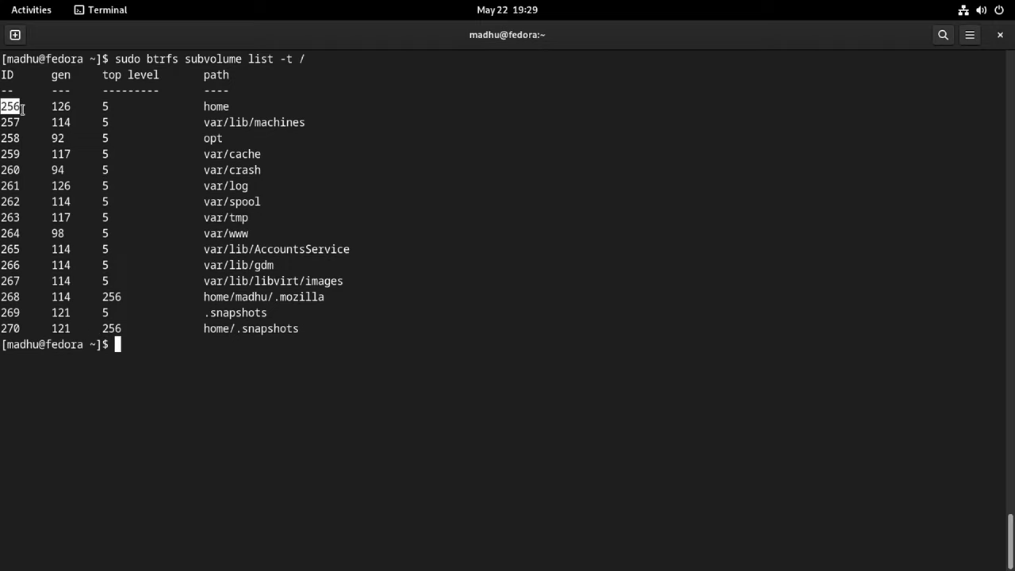
click(303, 405)
key(ctrl+l)
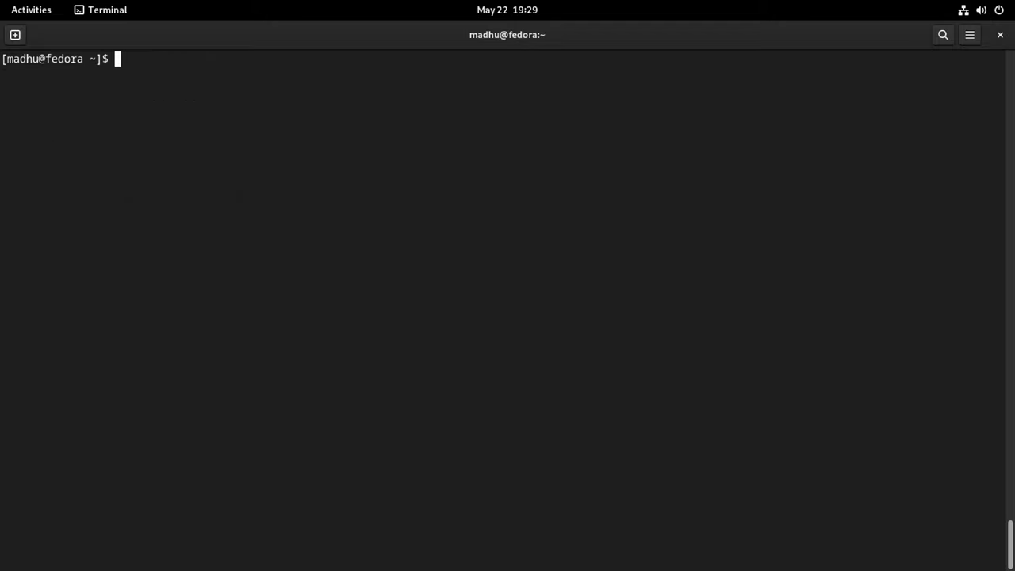
text(sudo vim /etc/upda)
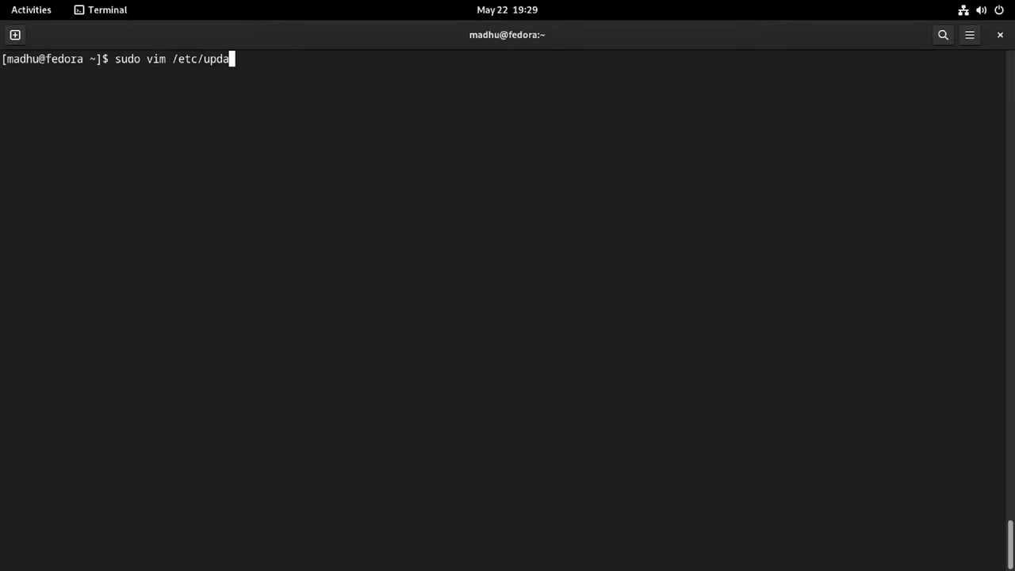
- Add PRUNENAMES = ".snapshots" below PRUNEPATHS in /etc/updatedb.conf and save
key(Tab)
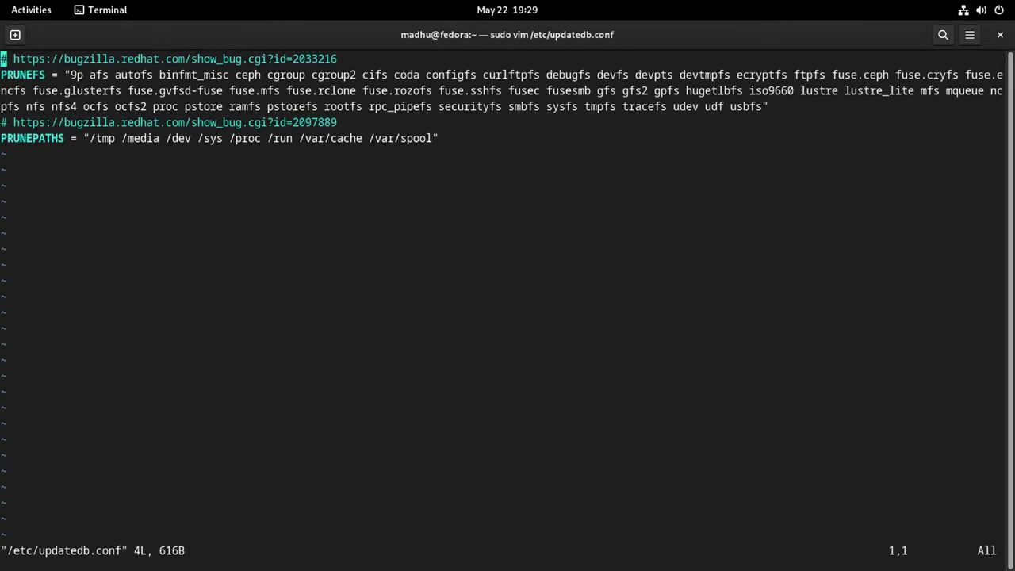
click(3, 138)
key(o)
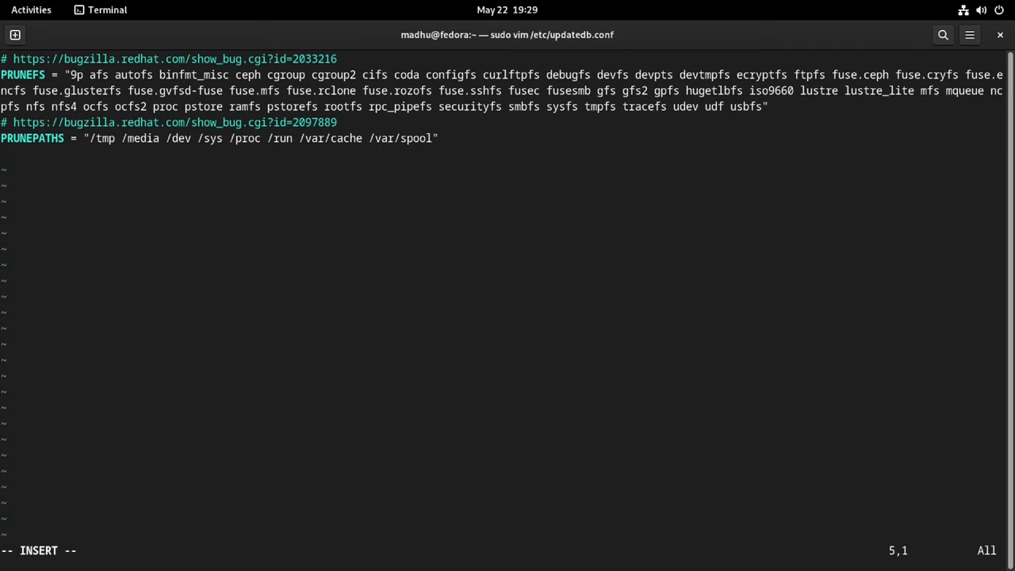
text(PRUNENAMES = )
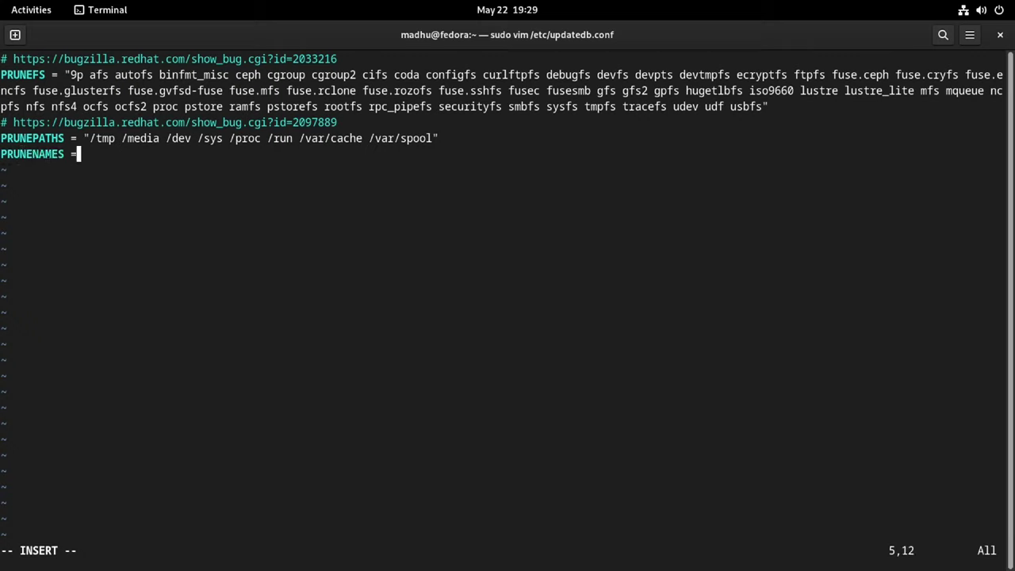
text(".snapshots")
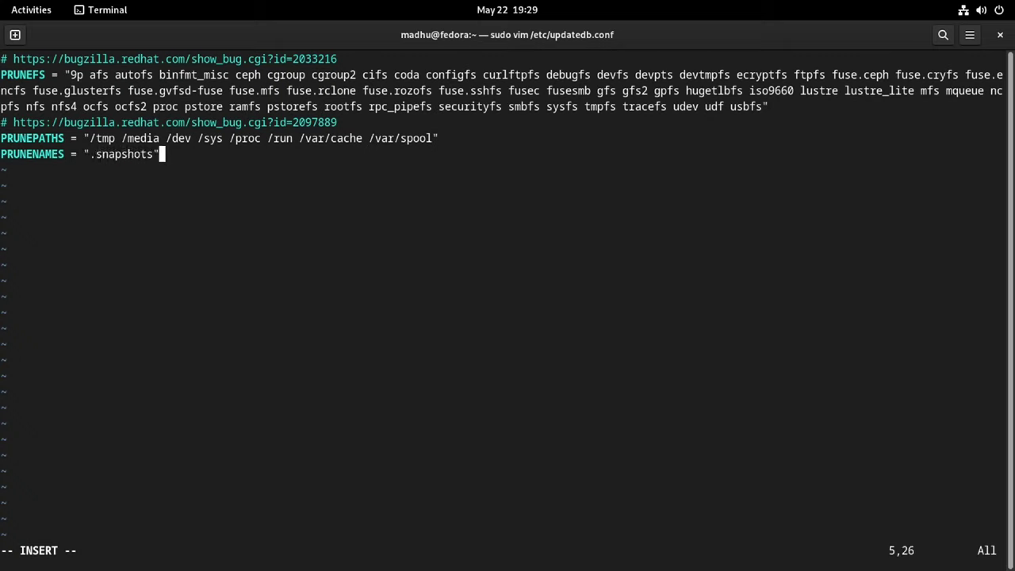
key(Escape)
text(:wq)
key(Return)
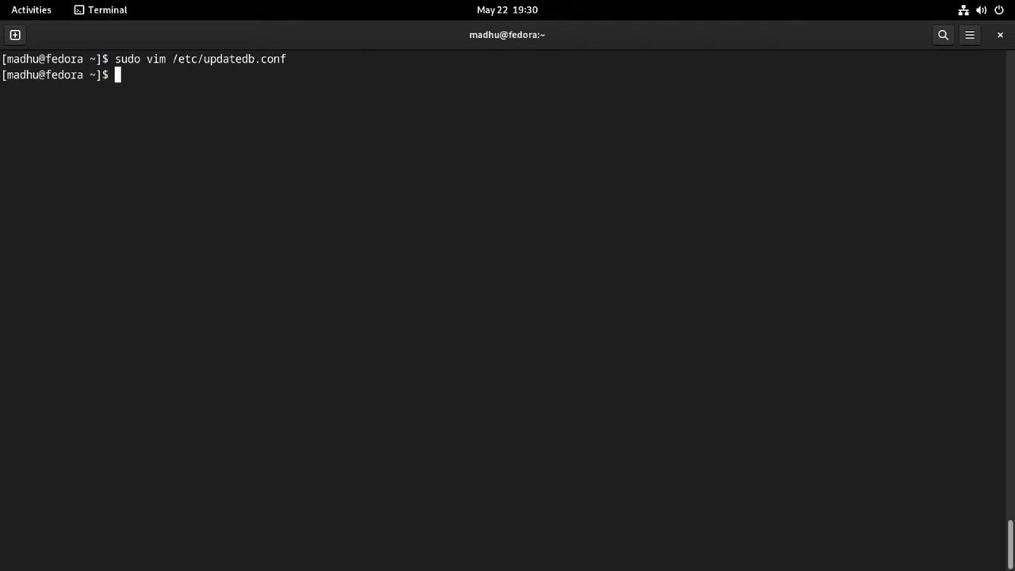
- Append SUSE_BTRFS_SNAPSHOT_BOOTING="true" to the end of /etc/default/grub and save
text(sudo vim /etc/def)
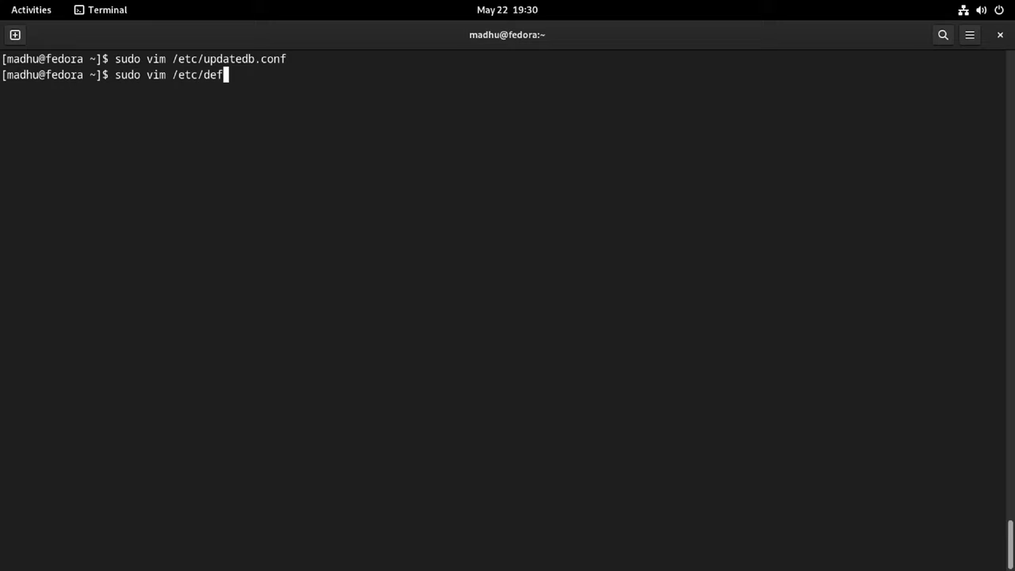
key(Tab)
text(grub)
key(Return)
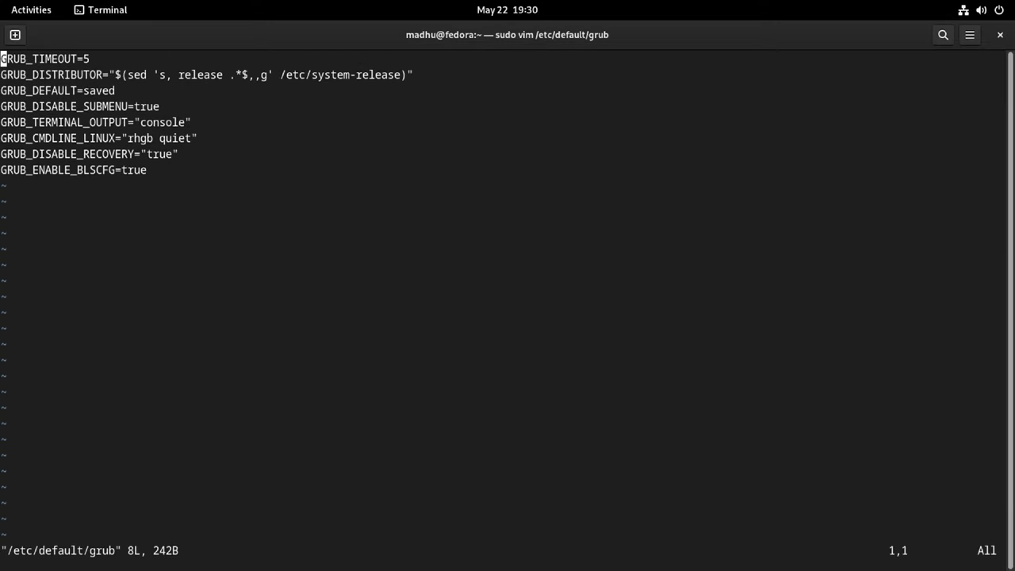
key(shift+g)
key(o)
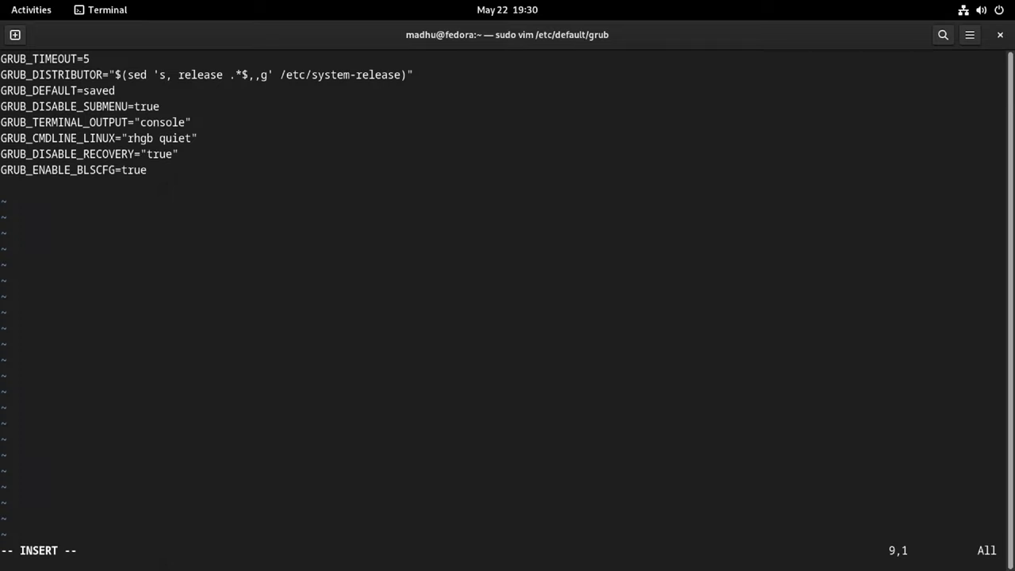
text(SUSE_BTRFS)
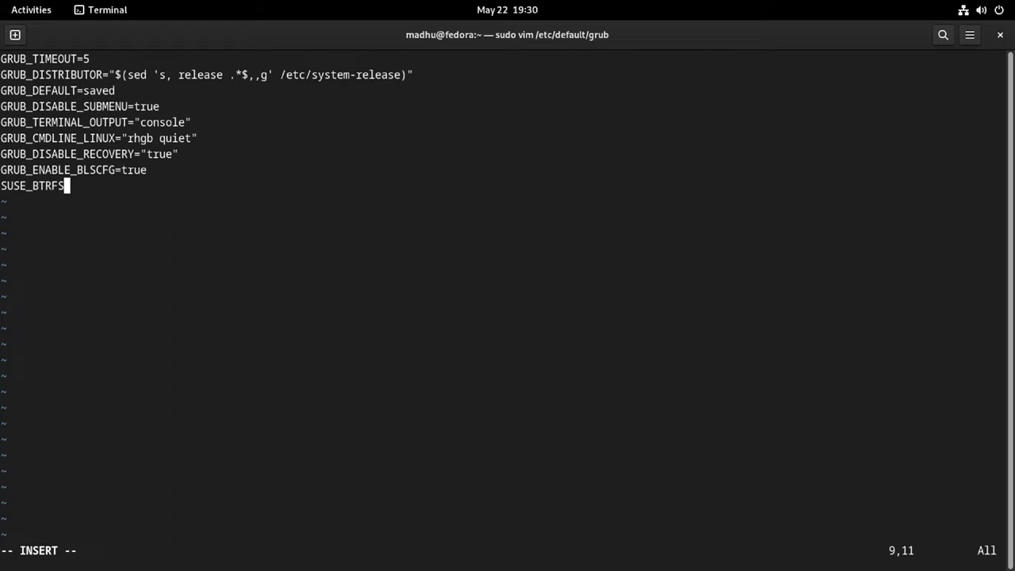
text(_SNAPSHOT)
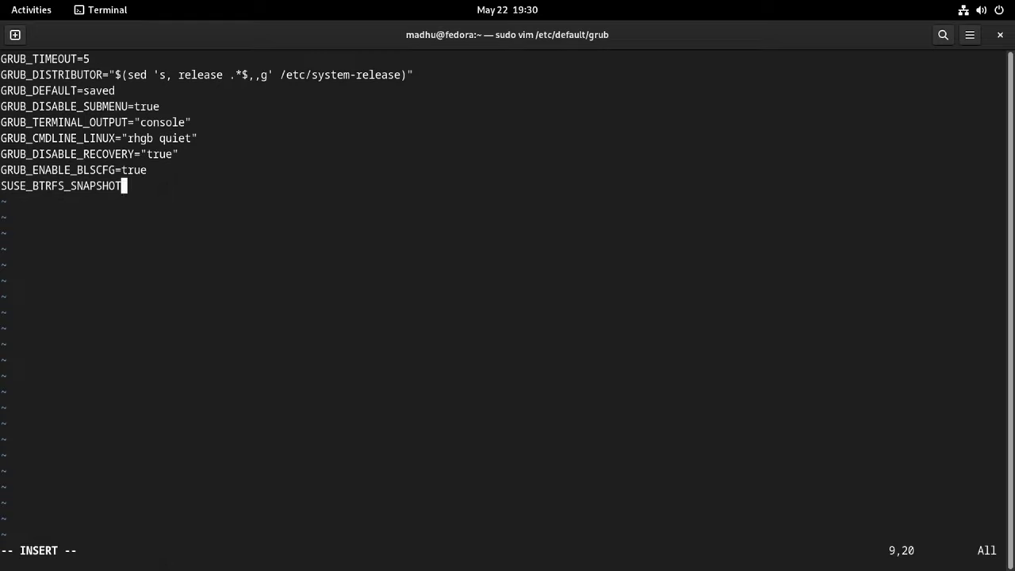
text(_BOOTING)
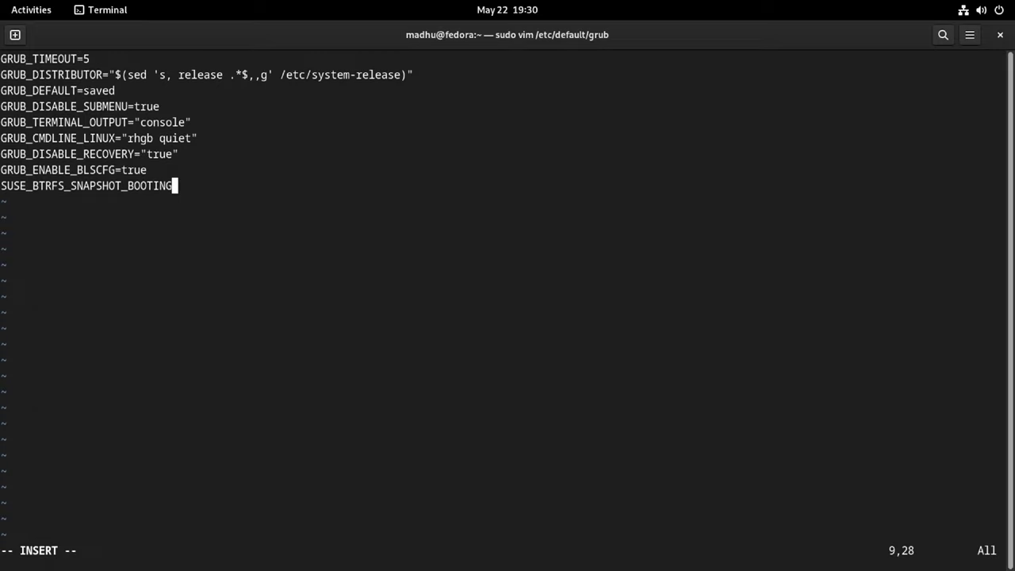
text(="true")
key(Escape)
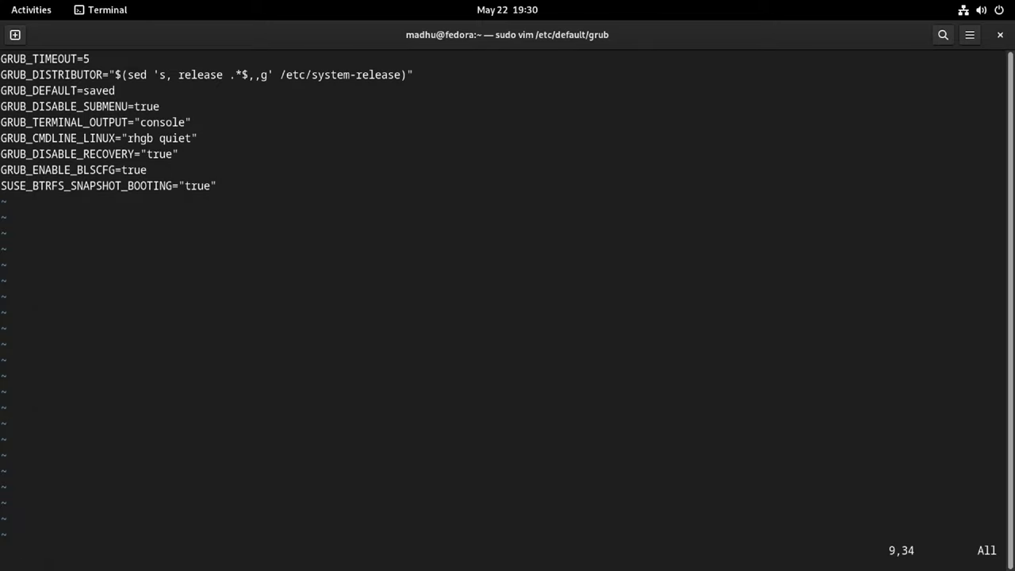
text(:wq)
key(Return)
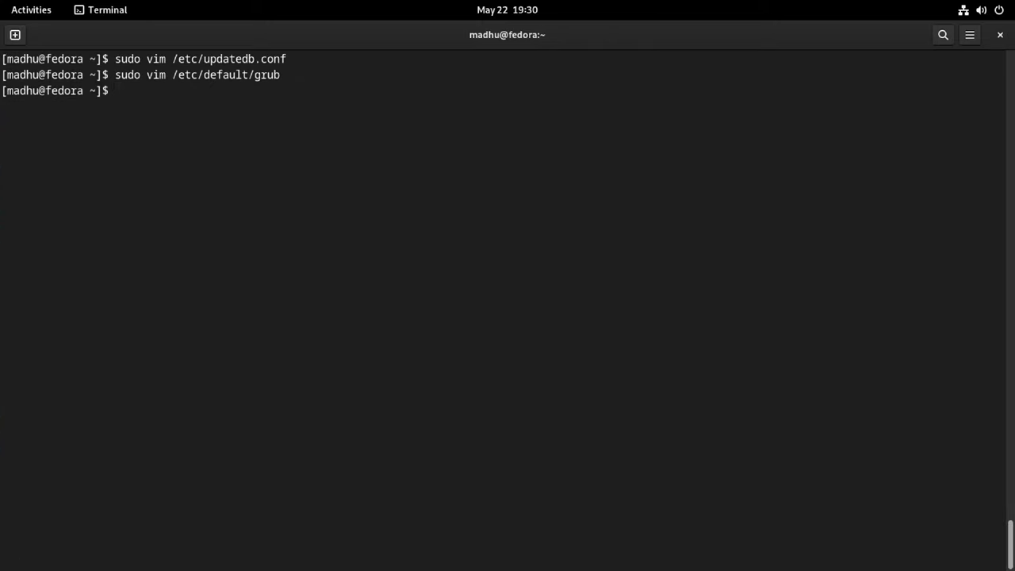
- Insert set btrfs_relative_path="yes" as the first line of /boot/efi/EFI/fedora/grub.cfg and save
text(sudo vim /boot/ef)
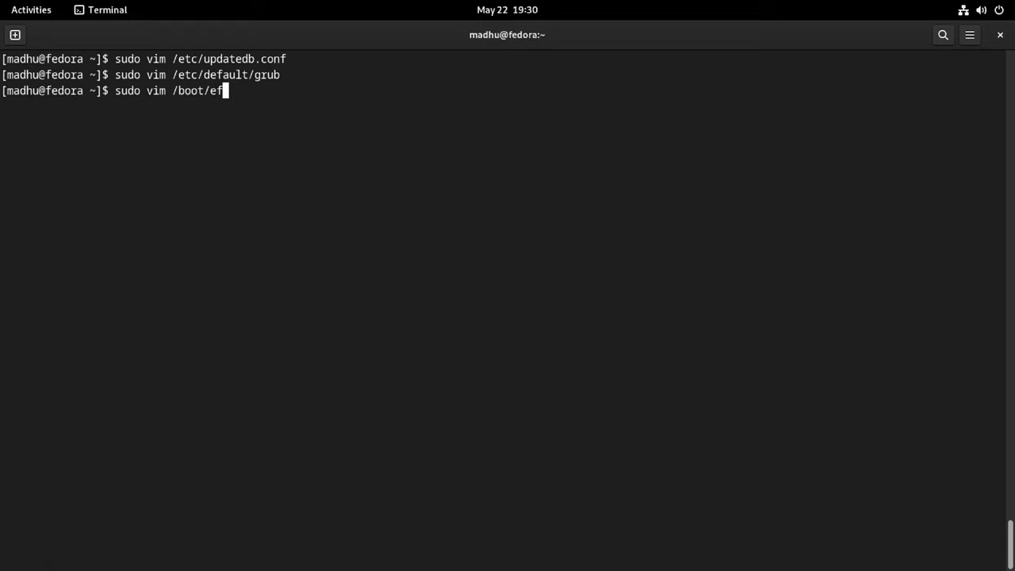
key(Tab)
text(EFI/fedora/grub)
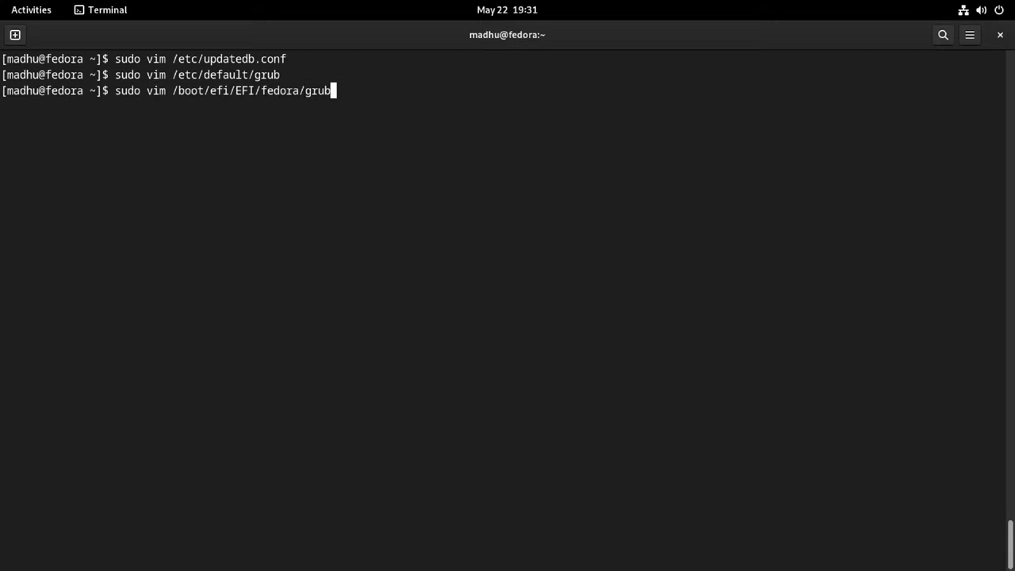
text(.cfg)
key(Return)
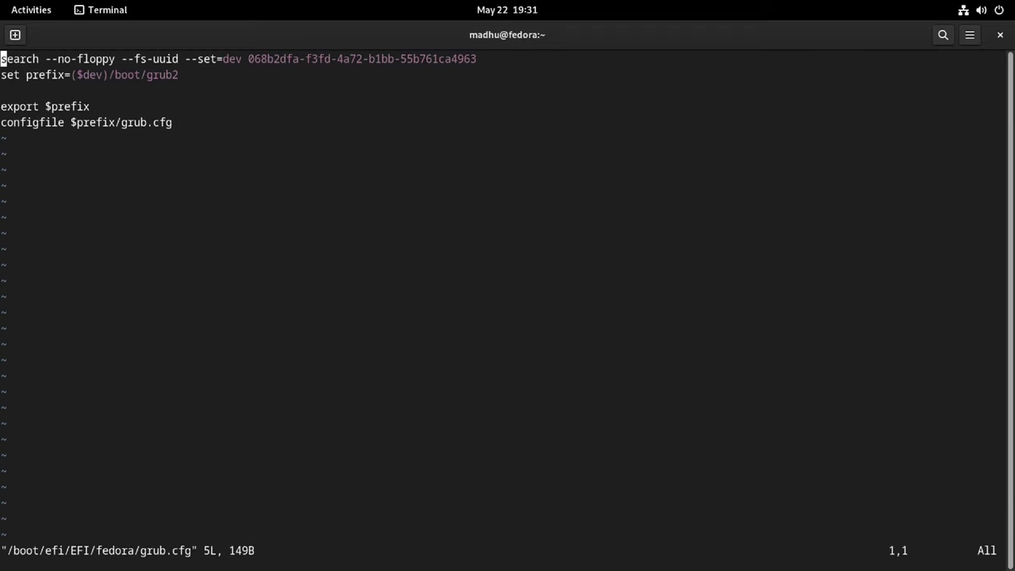
key(shift+o)
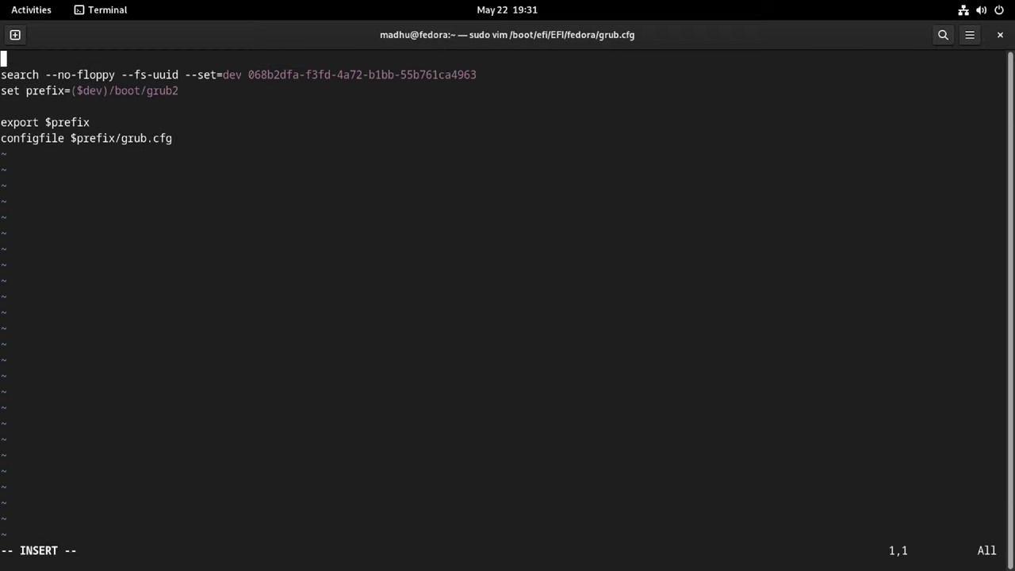
text(set btrfs)
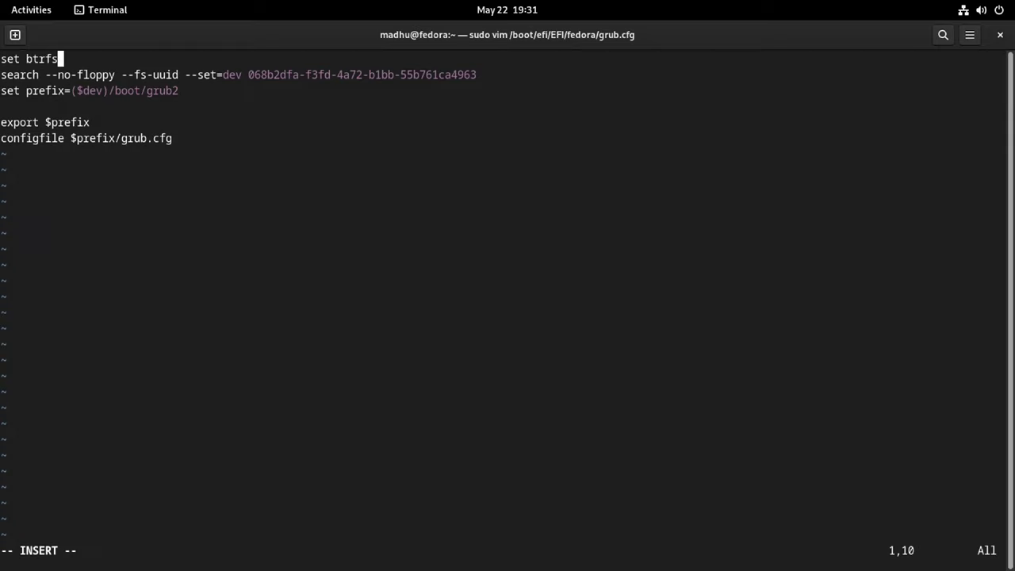
text(_relative)
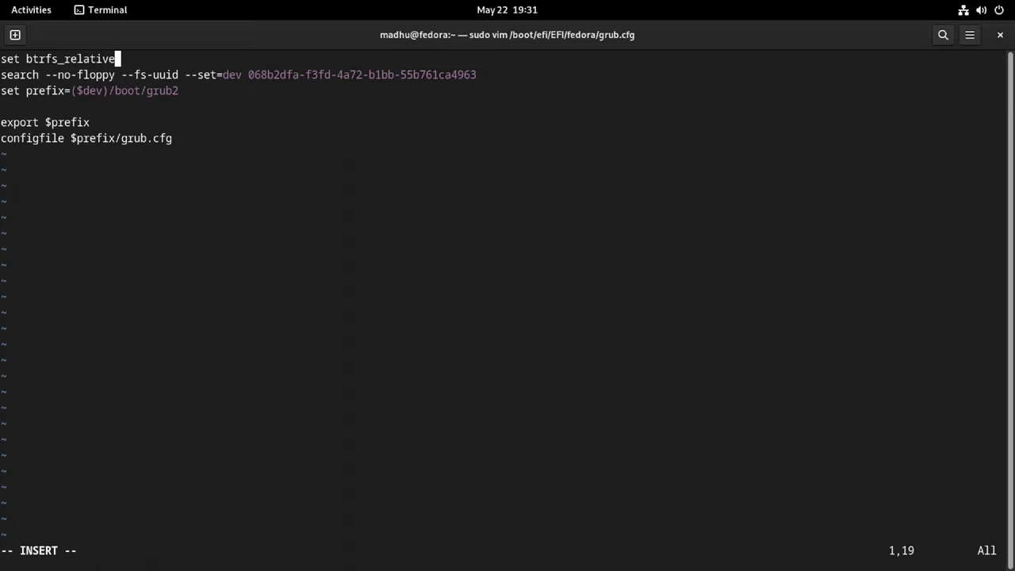
text(_path="yes")
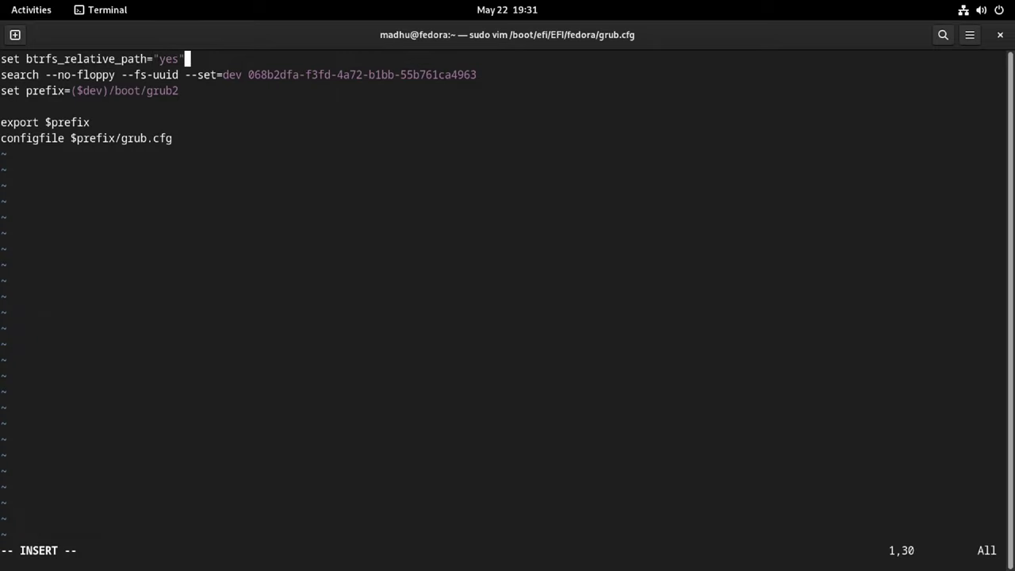
key(Escape)
text(:wq)
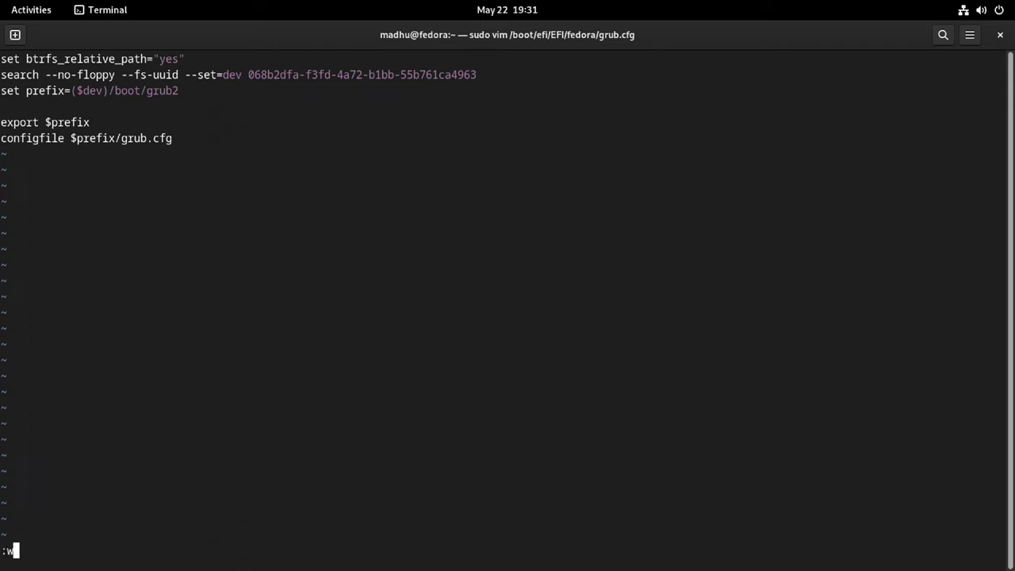
key(Return)
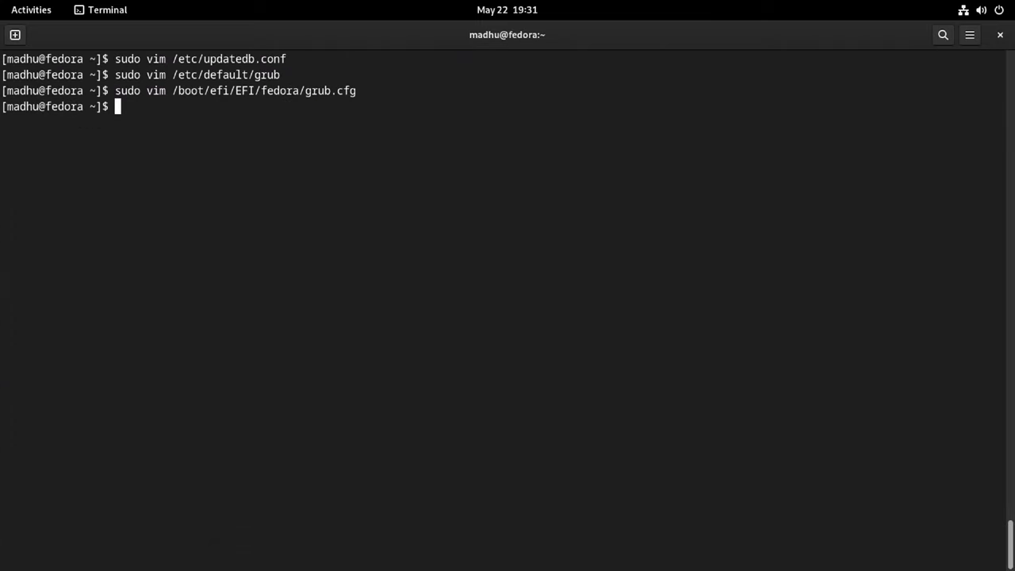
- Regenerate /boot/grub2/grub.cfg with sudo grub2-mkconfig
text(sudo grub2-mkconfig)
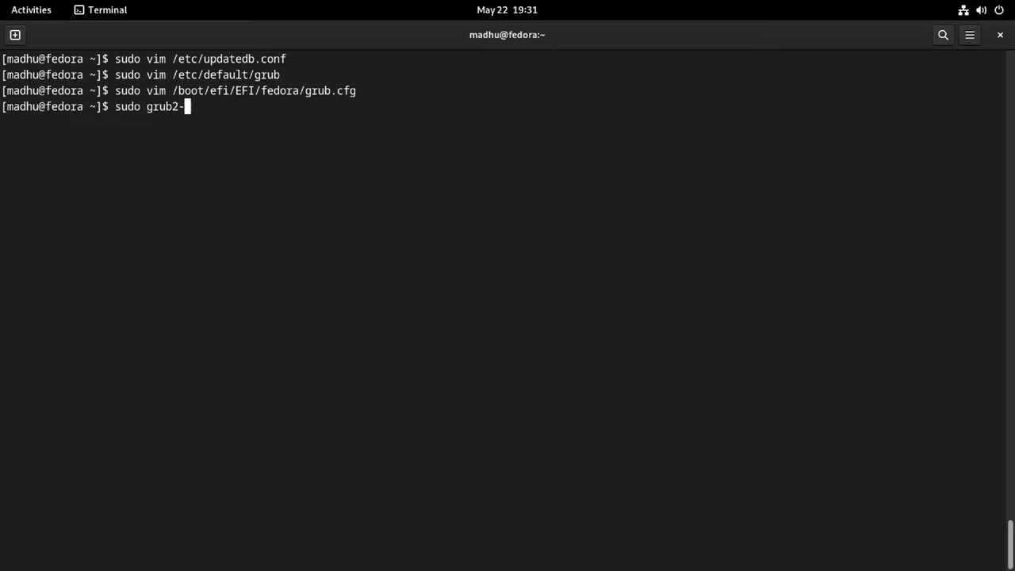
text(o )
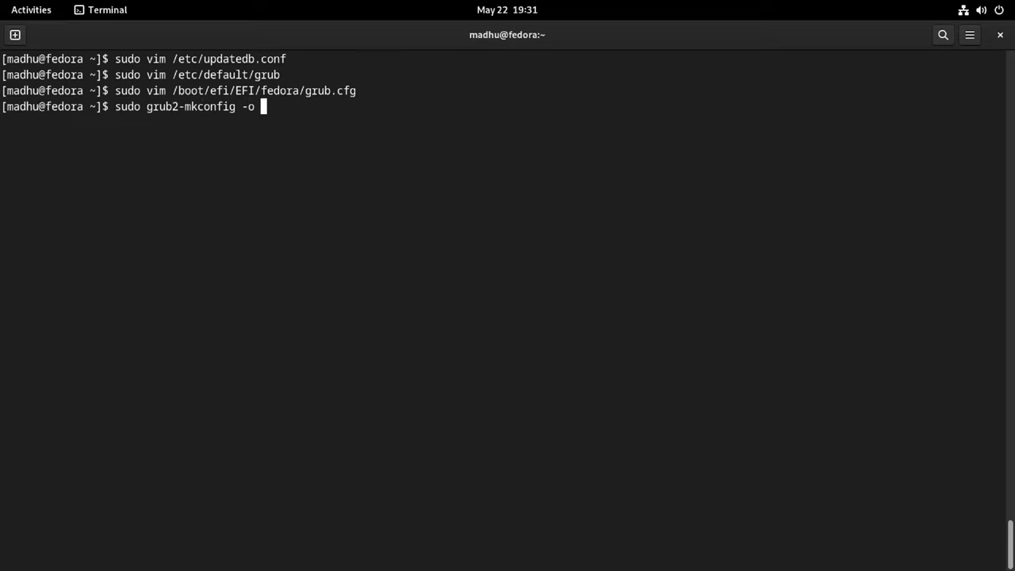
text(/boot/grub2/)
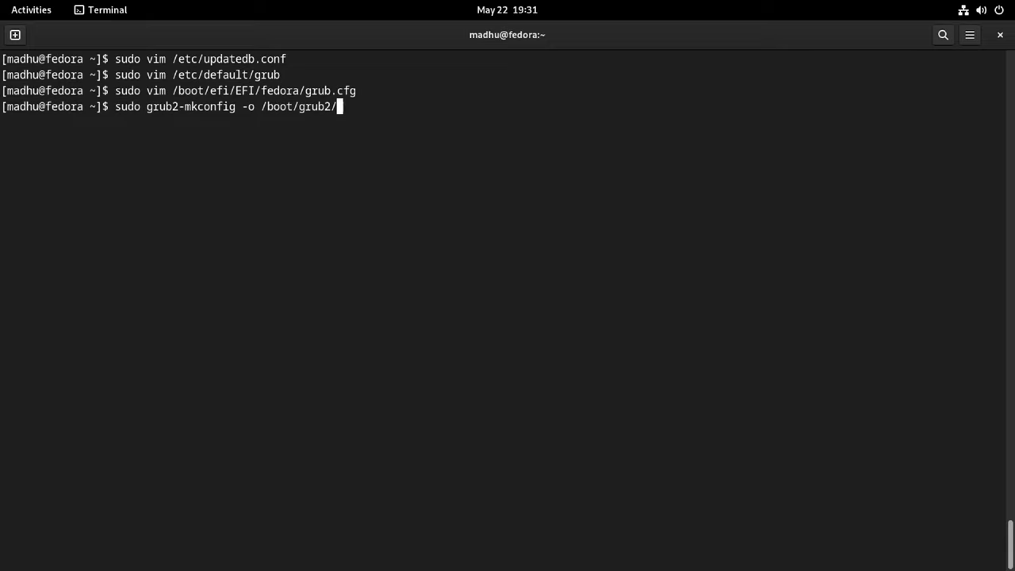
text(grub.cfg)
key(Return)
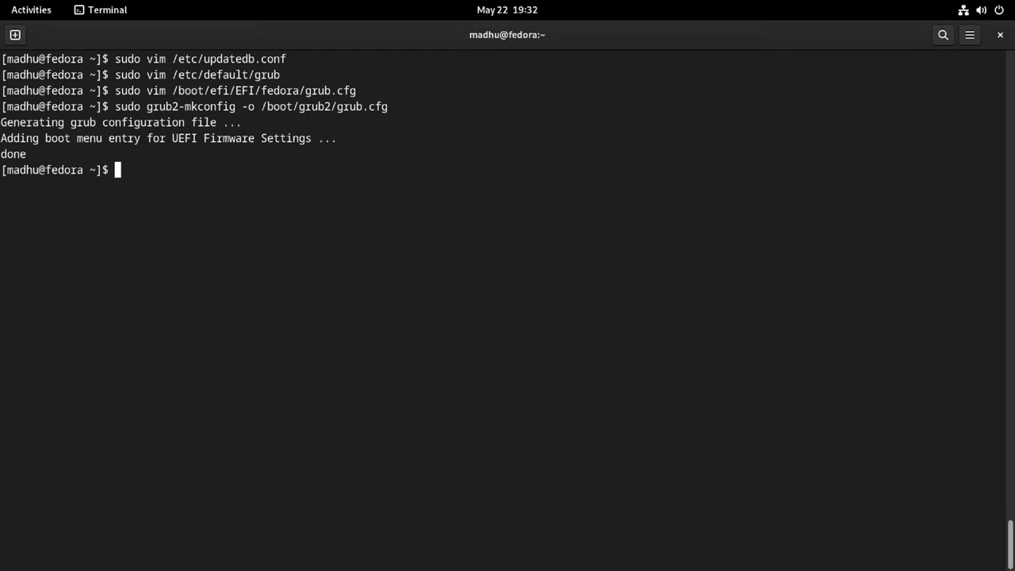
- List snapper snapshots for the default, root and home configs
text(snapper ls)
key(Return)
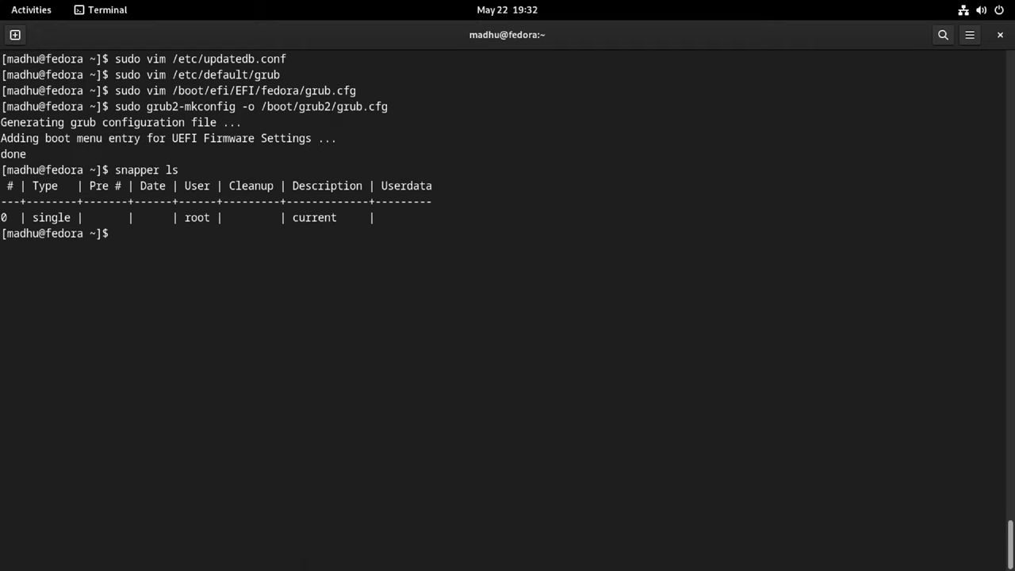
key(Up)
key(Left)
key(Left)
text(-c root)
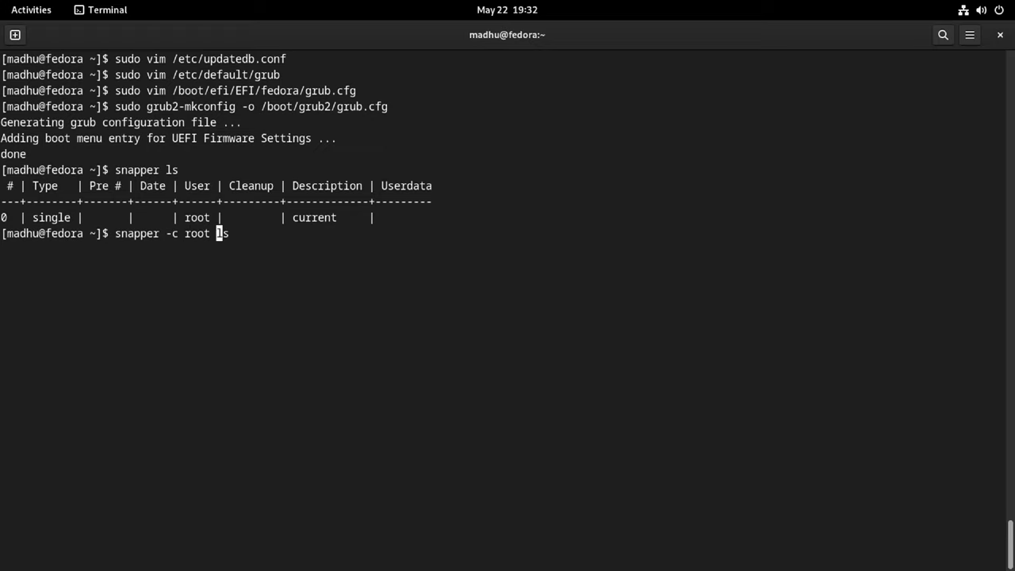
key(Return)
text(sna)
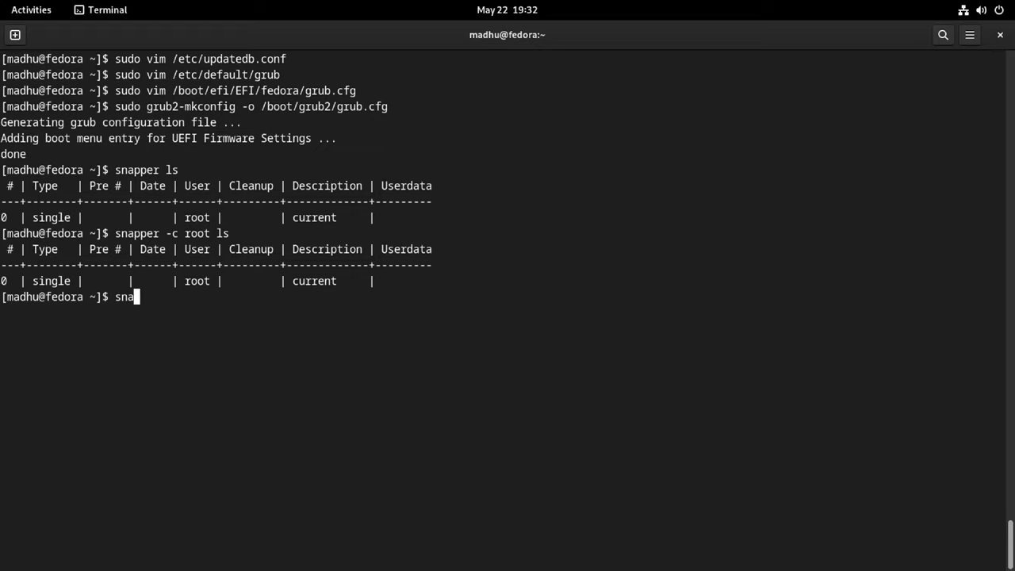
text(pper -c home )
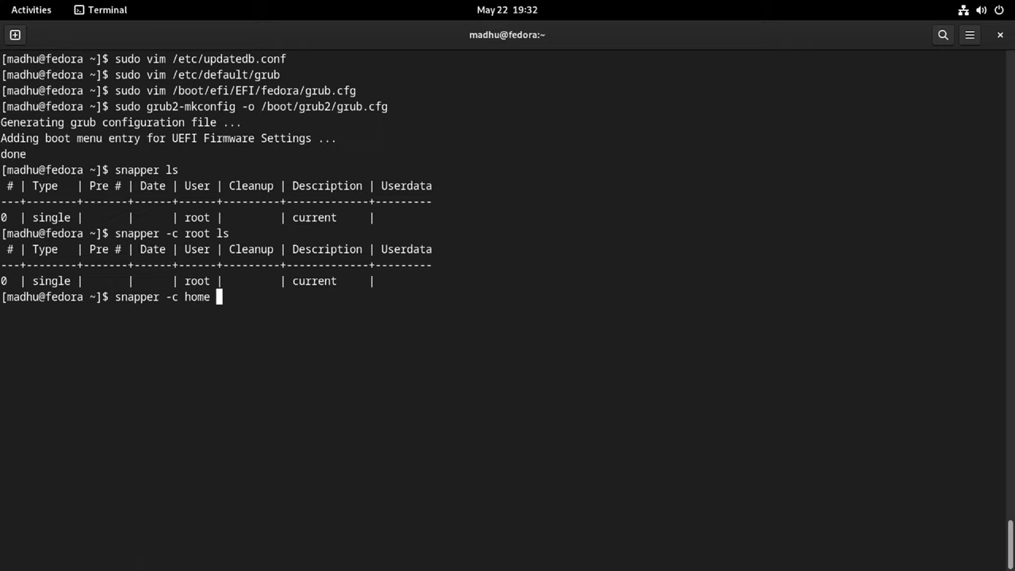
text(ls)
key(Return)
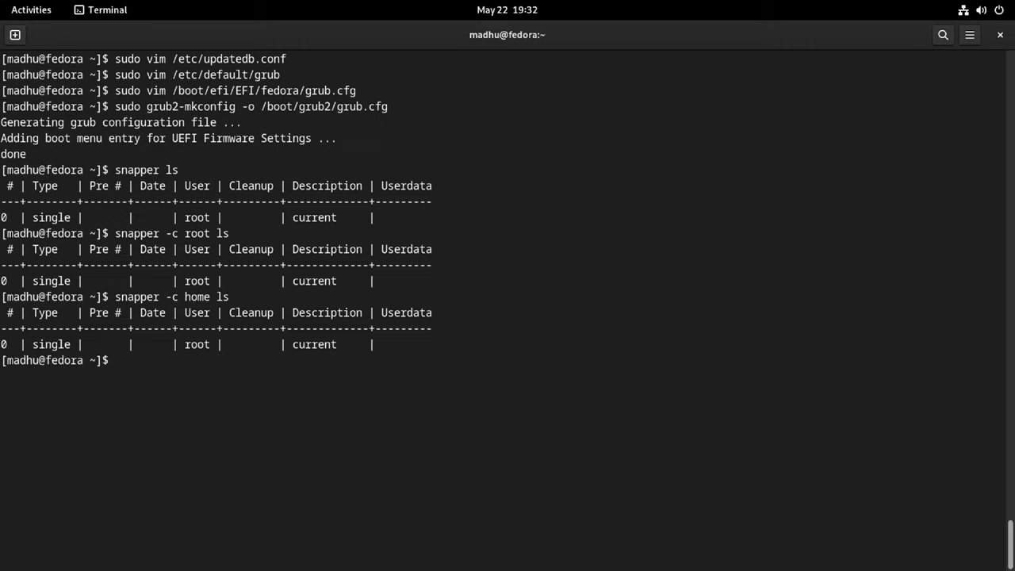
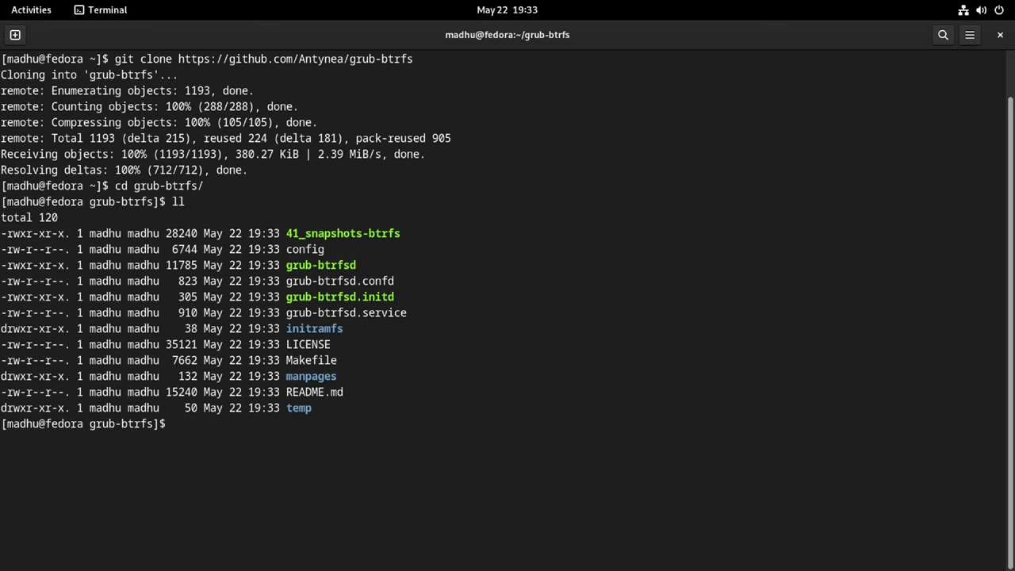
- Open the grub-btrfs config in vim with line numbers shown and go to line 57
text(vim config)
key(Return)
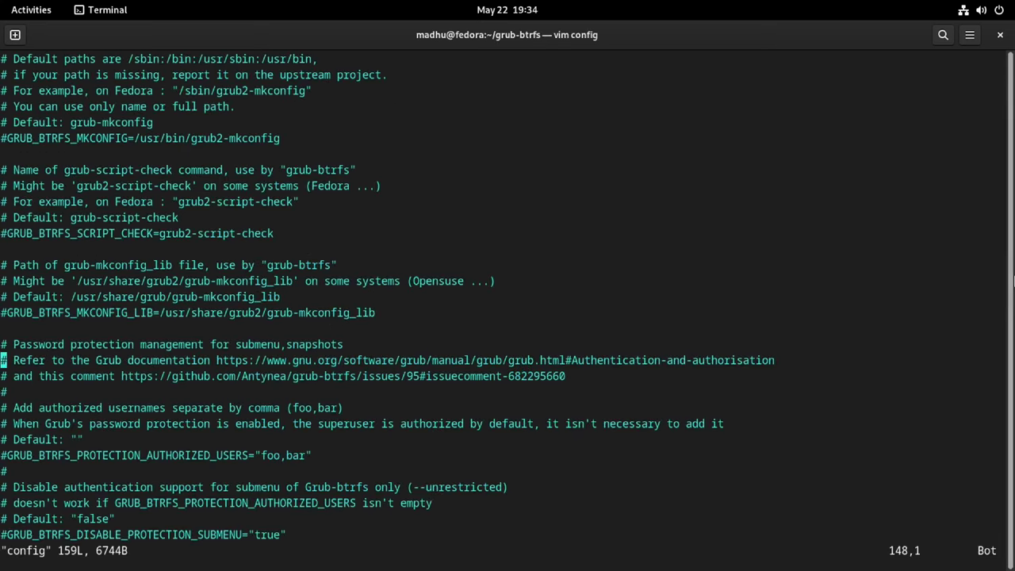
text(:set nu)
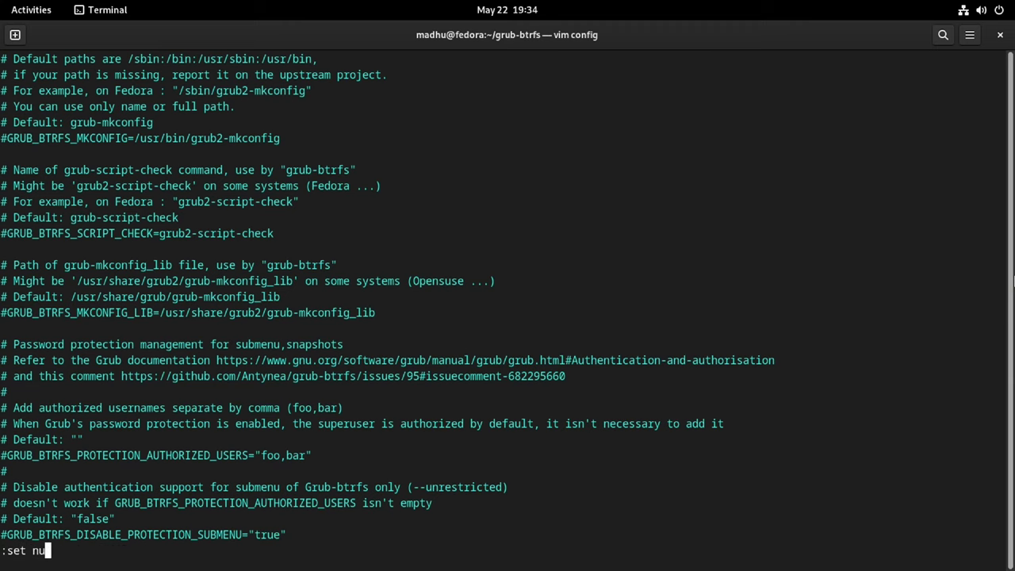
key(Return)
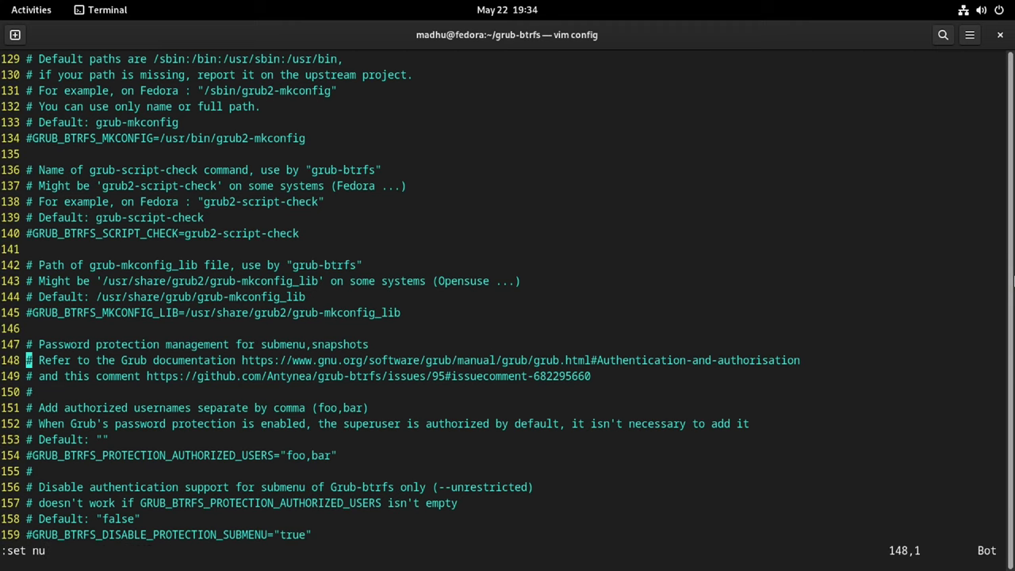
text(:57)
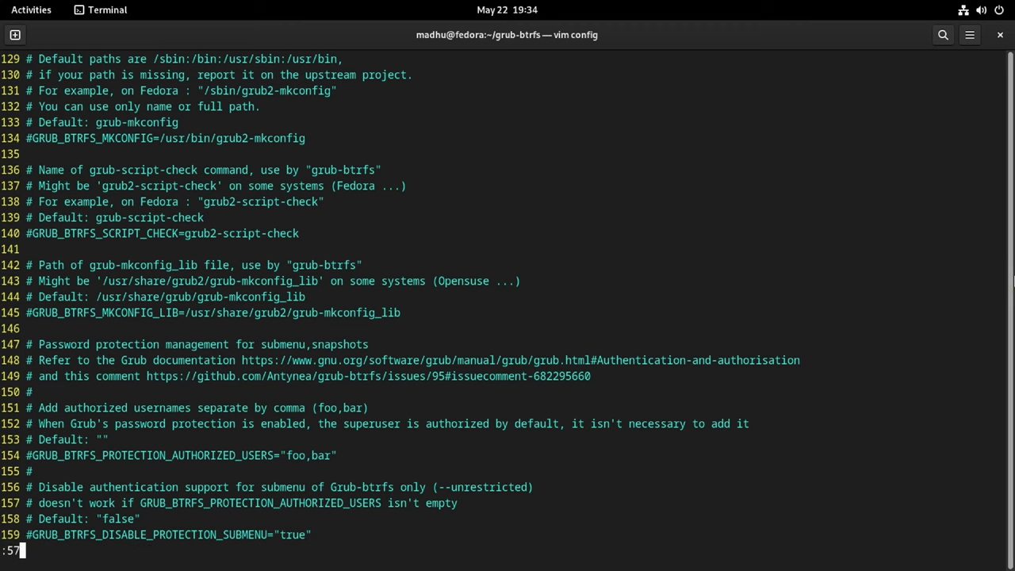
key(Return)
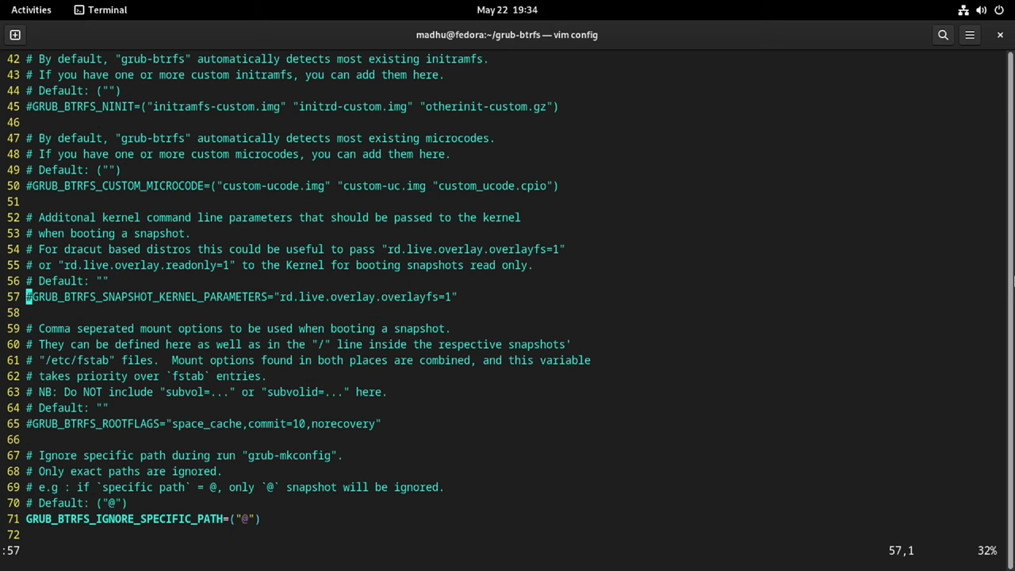
- Uncomment line 57 and replace the rd.live.overlay value with systemd.volatile=state
key(i)
key(Delete)
key(Right)
key(Right)
key(Right)
key(Right)
key(Right)
key(Right)
key(Right)
key(Right)
key(Right)
key(Right)
key(Right)
key(Right)
key(Right)
key(Right)
key(Right)
key(Right)
key(Right)
key(Right)
key(Right)
key(Right)
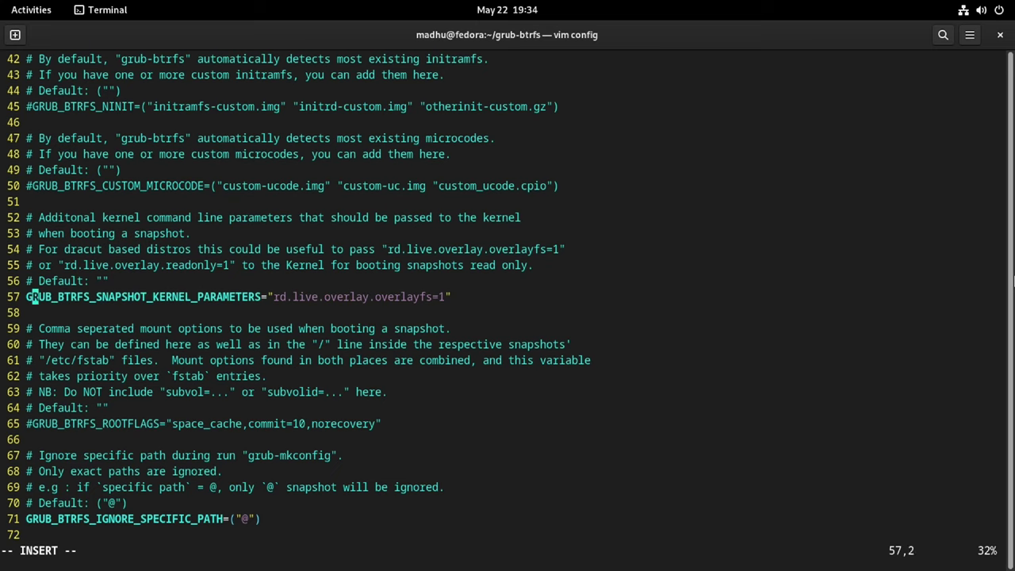
key(Right)
key(Delete)
key(Delete)
key(Delete)
key(Delete)
key(Delete)
key(Delete)
key(Delete)
key(Delete)
key(Delete)
key(Delete)
key(Delete)
key(Delete)
key(Delete)
key(Delete)
key(Delete)
key(Delete)
key(Delete)
key(Delete)
key(Delete)
key(Delete)
key(Delete)
key(Delete)
key(Delete)
key(Delete)
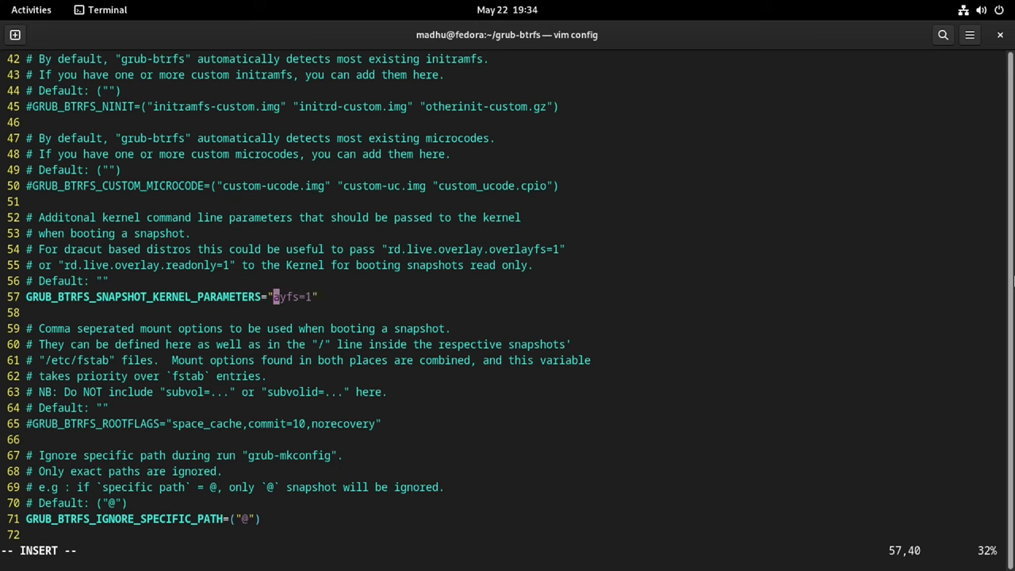
key(Delete)
text(systemd)
text(.)
text(vo)
text(lati)
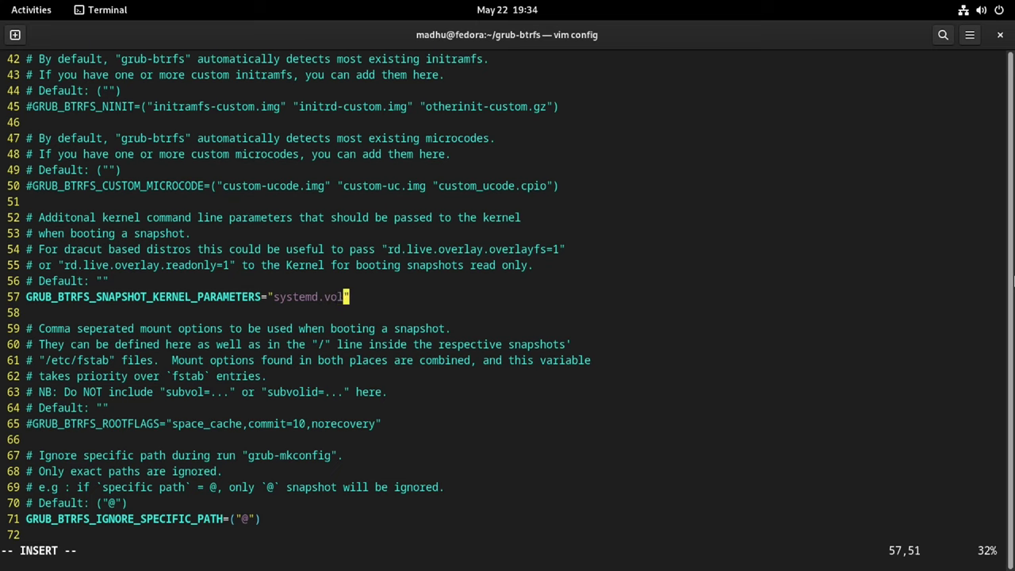
text(le=state)
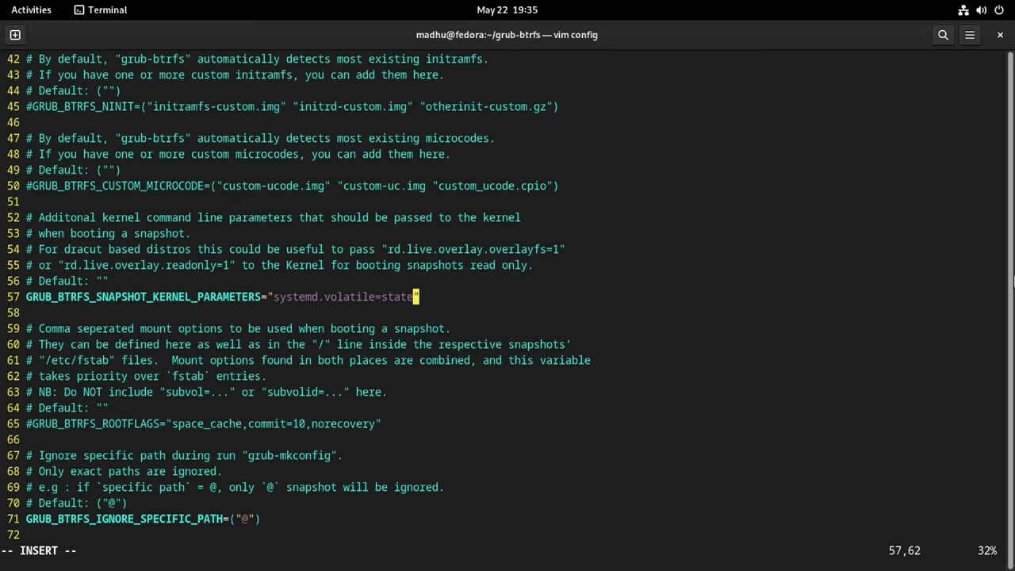
key(Escape)
- Uncomment the GRUB_BTRFS_GRUB_DIRNAME setting on line 102
text(:)
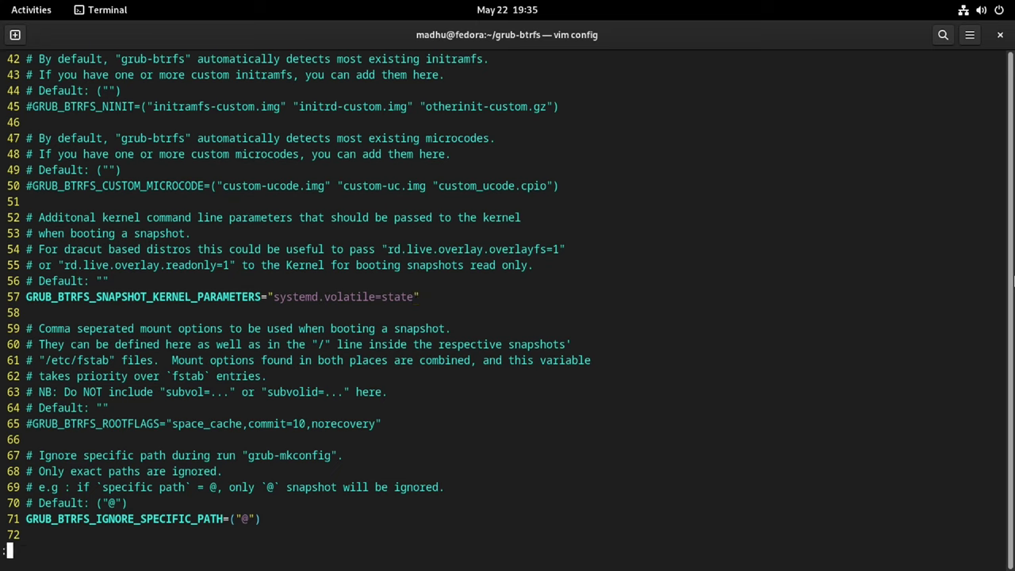
text(102)
key(Return)
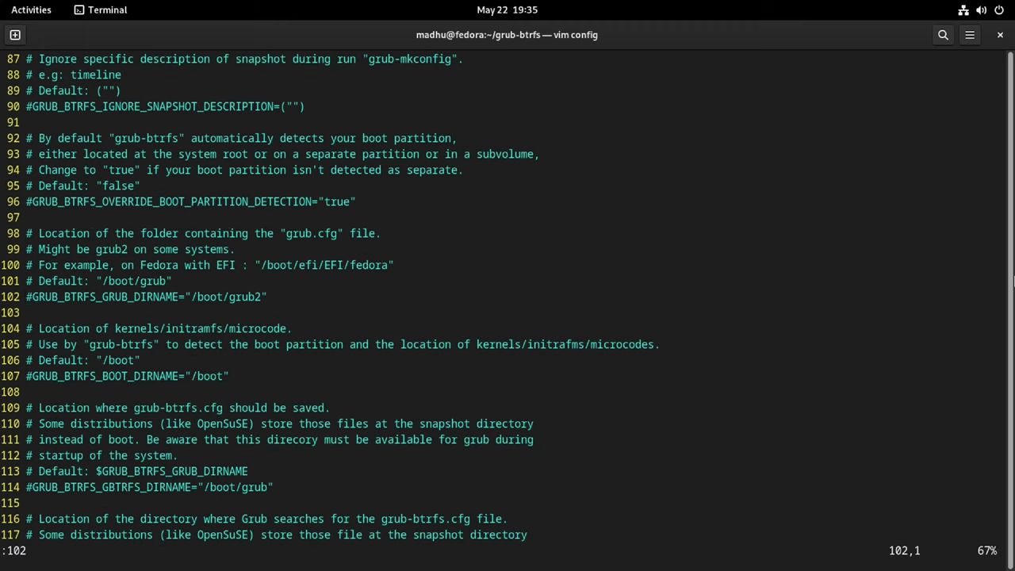
key(x)
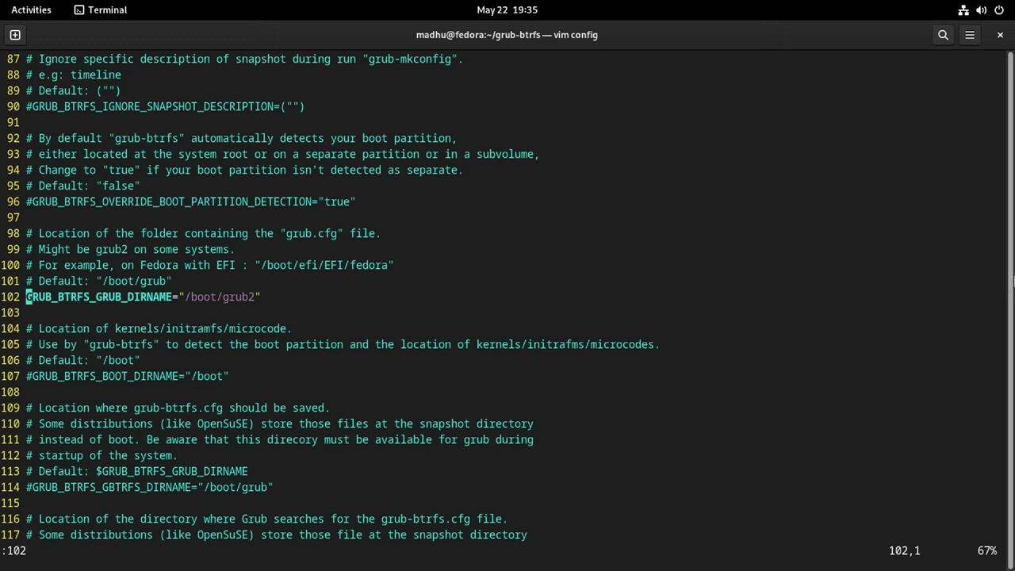
key(Escape)
- Uncomment line 134 and change the mkconfig path to /sbin/grub2-mkconfig
text(:)
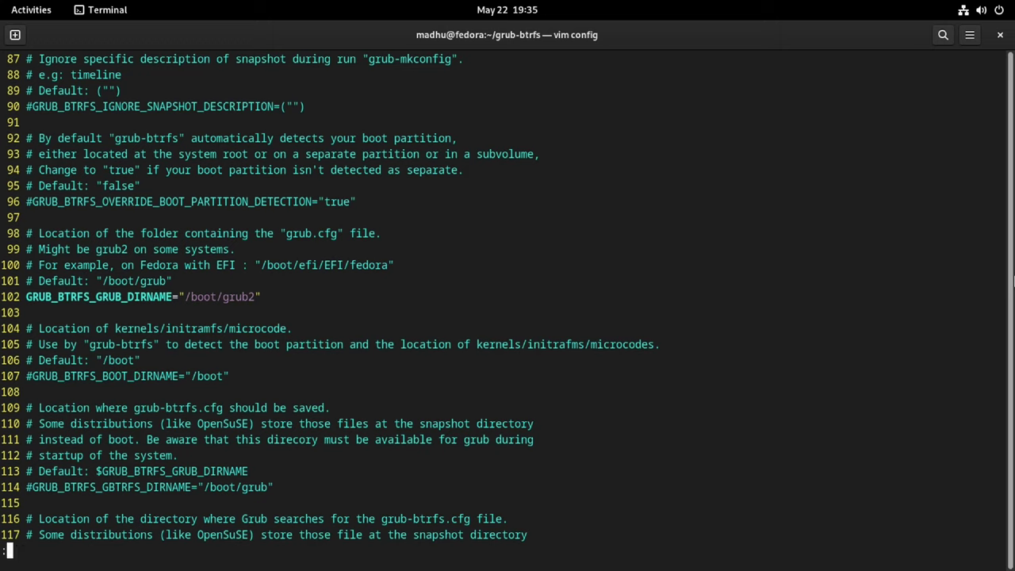
text(134)
key(Return)
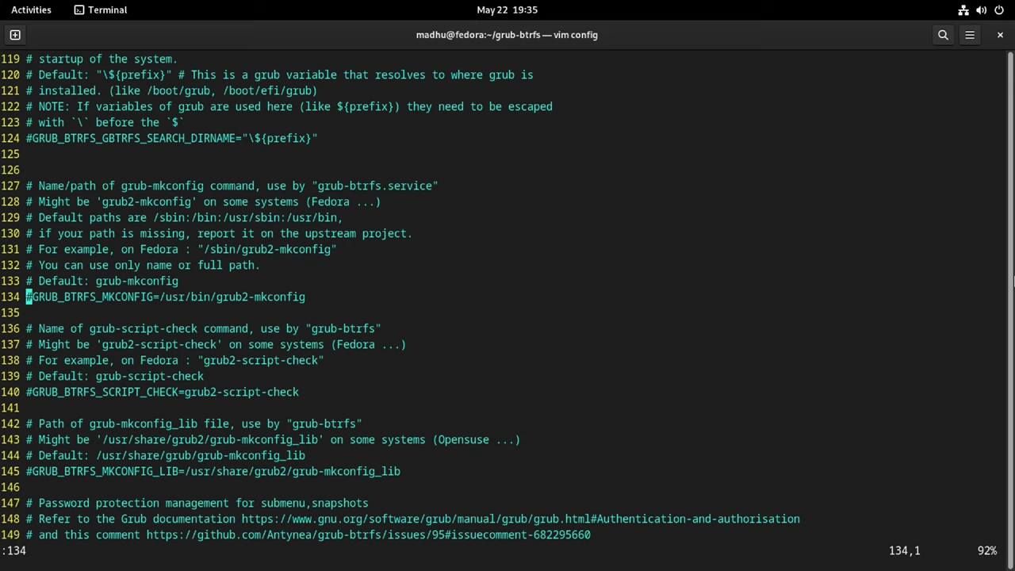
key(i)
key(Right)
key(Right)
key(Right)
key(Right)
key(Right)
key(Right)
key(Right)
key(Right)
key(Right)
key(Right)
key(Right)
key(Right)
key(Right)
key(Right)
key(Right)
key(Right)
key(Right)
key(Right)
key(Right)
key(Right)
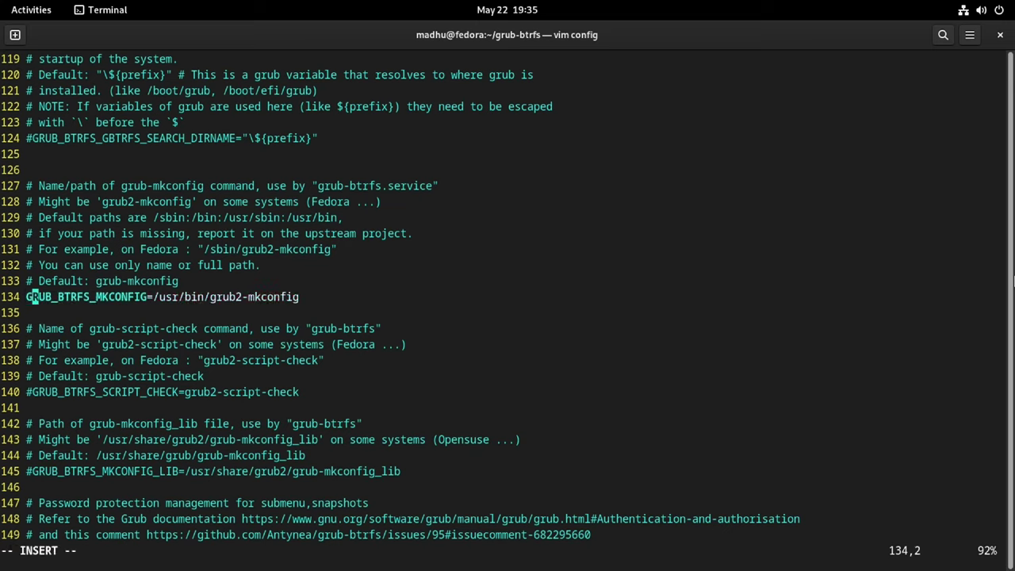
key(Right)
key(Delete)
key(Delete)
key(Delete)
key(Delete)
text(s)
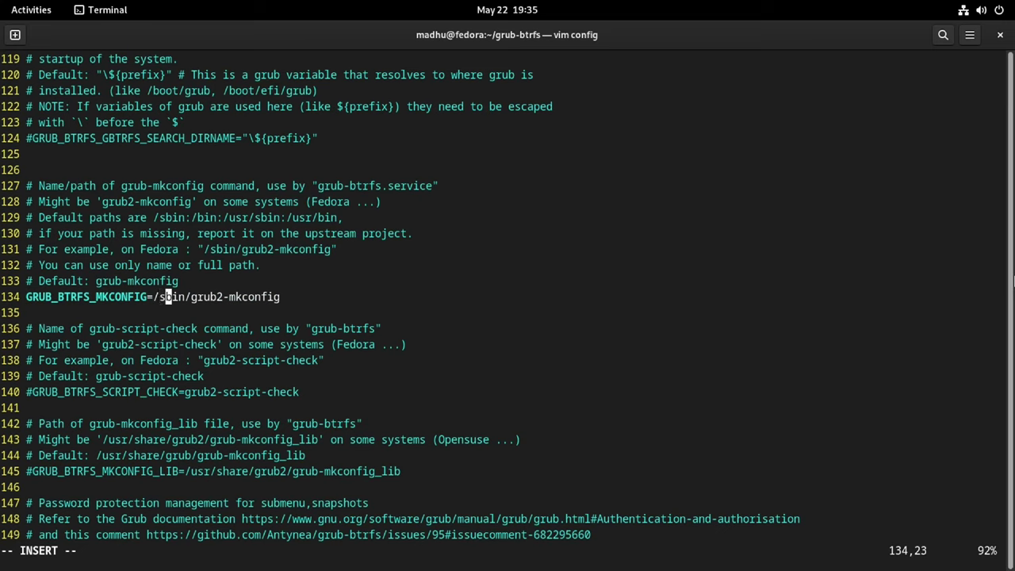
key(Left)
key(Left)
key(Left)
key(Escape)
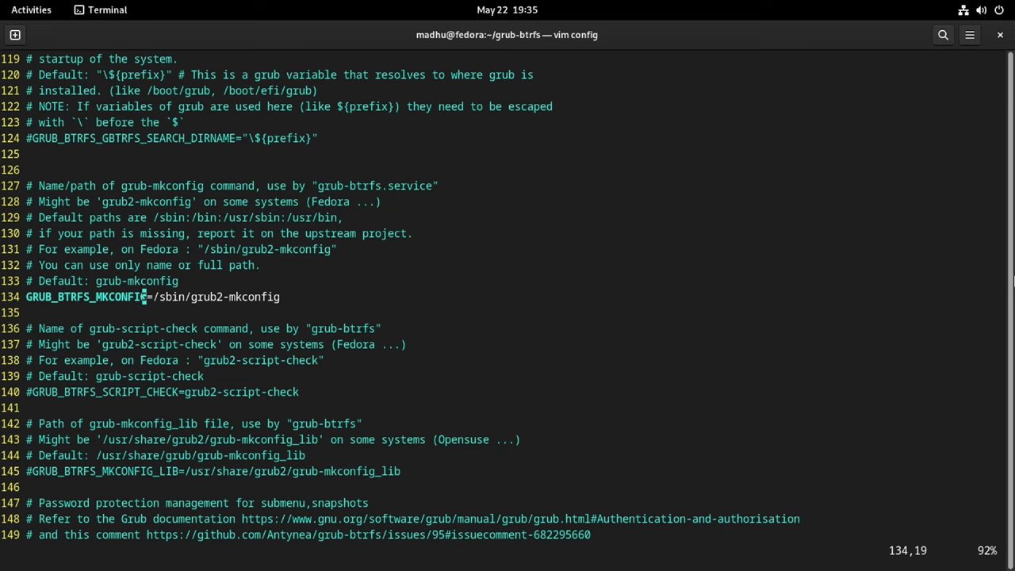
- Uncomment the grub2-script-check setting on line 140, then save and quit vim
text(:140)
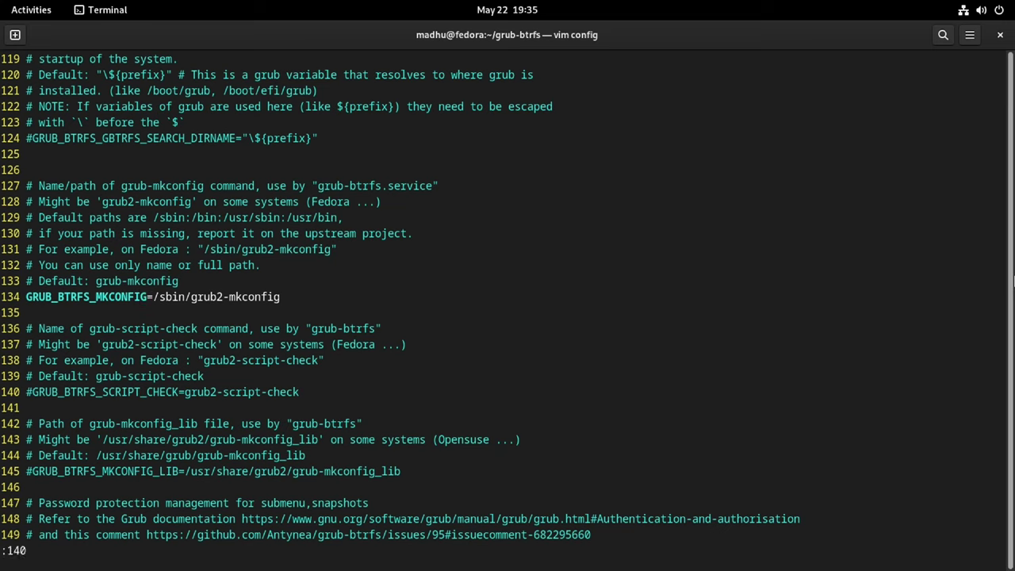
key(Return)
key(x)
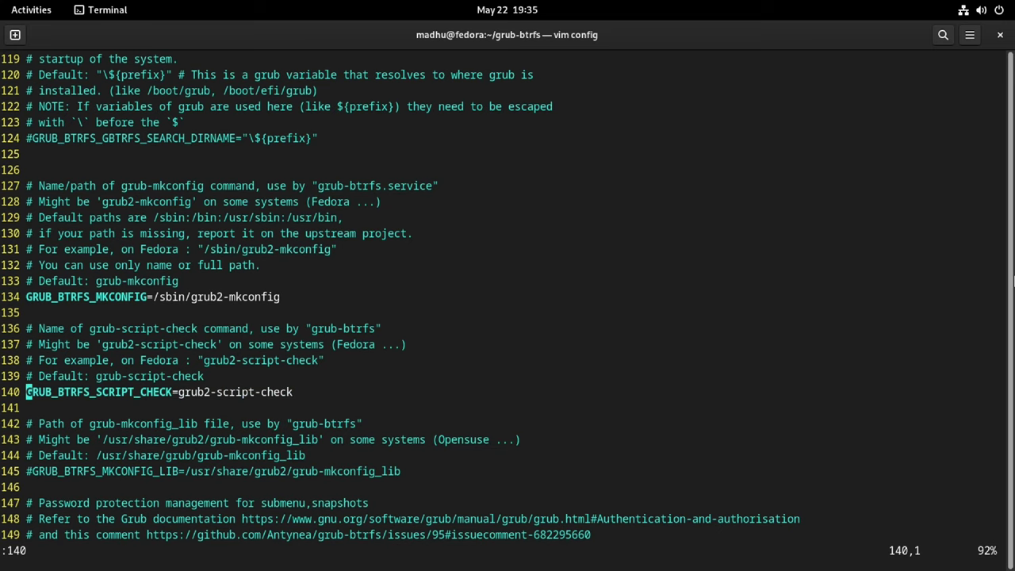
text(:wq)
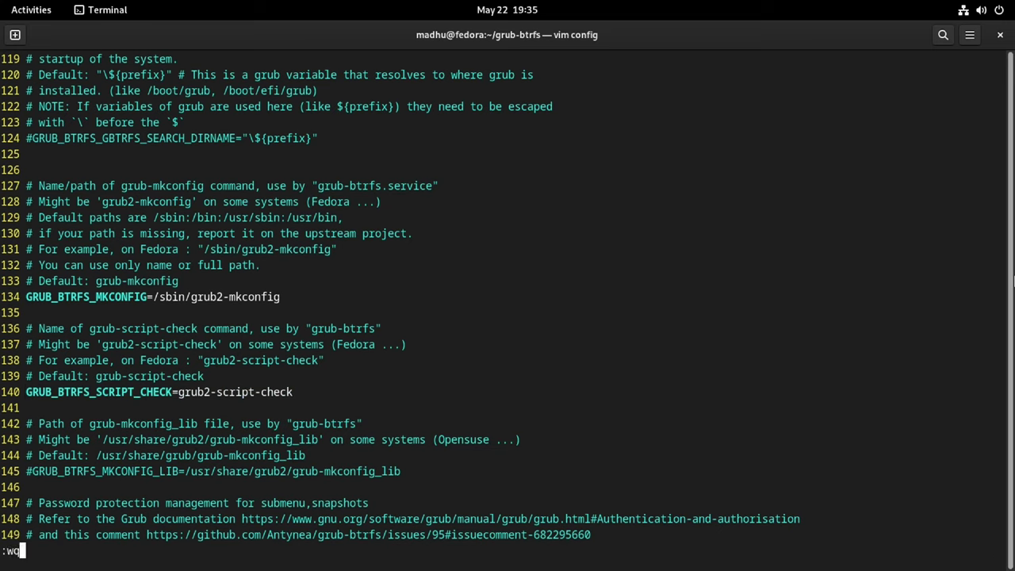
key(Return)
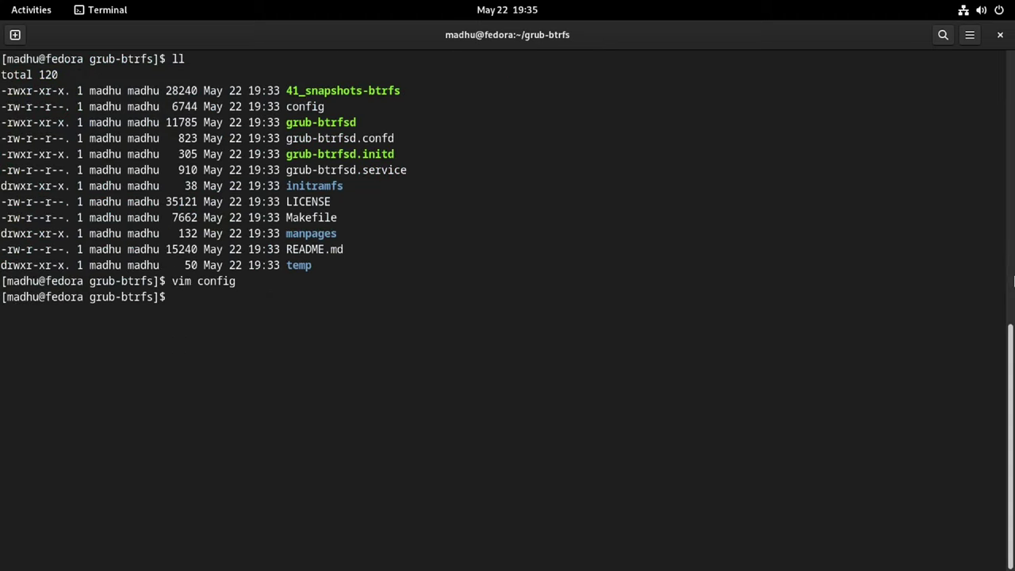
- Install grub-btrfs with sudo make install and clear the screen
text(sudo make instal)
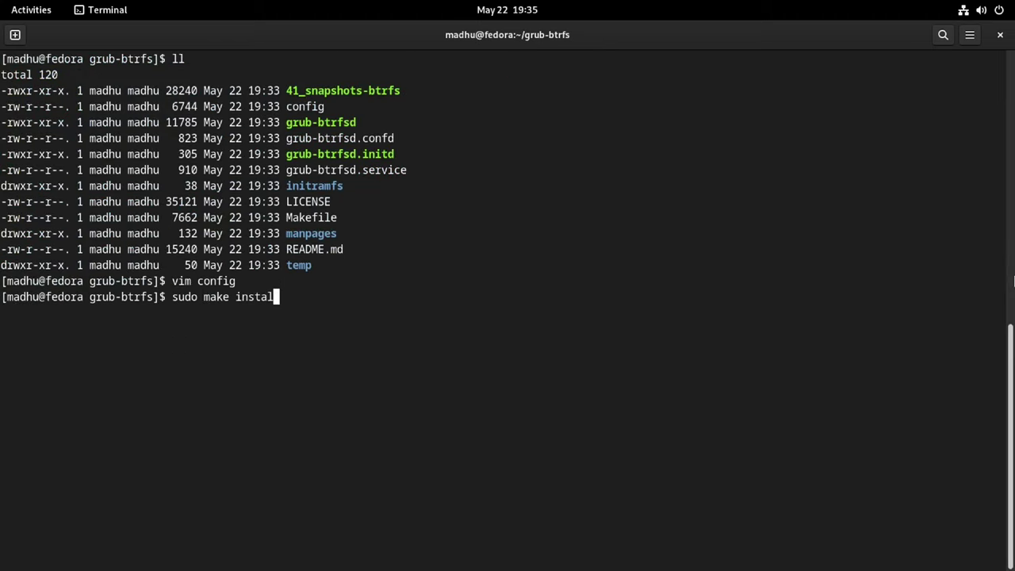
text(l)
key(Return)
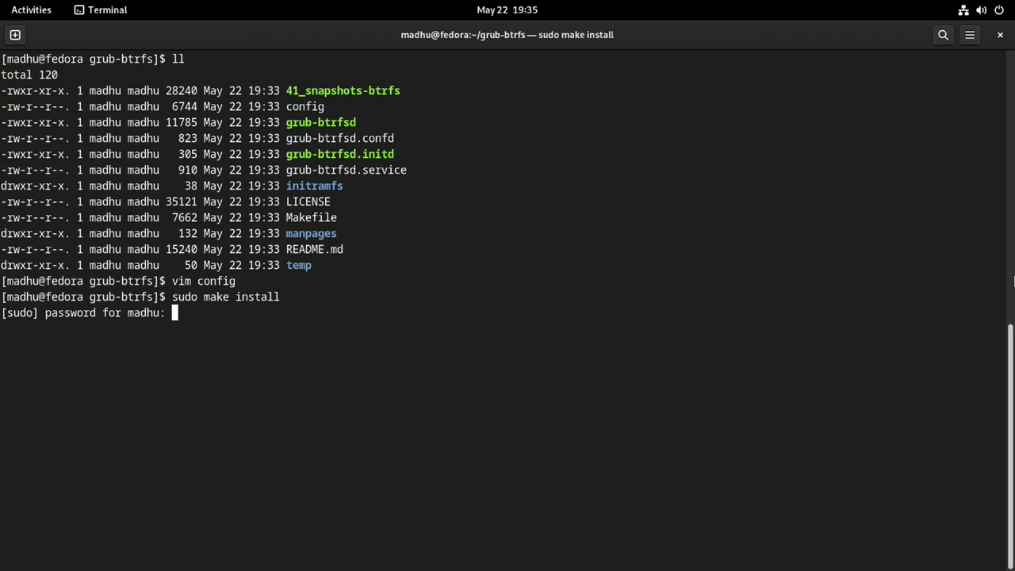
key(Return)
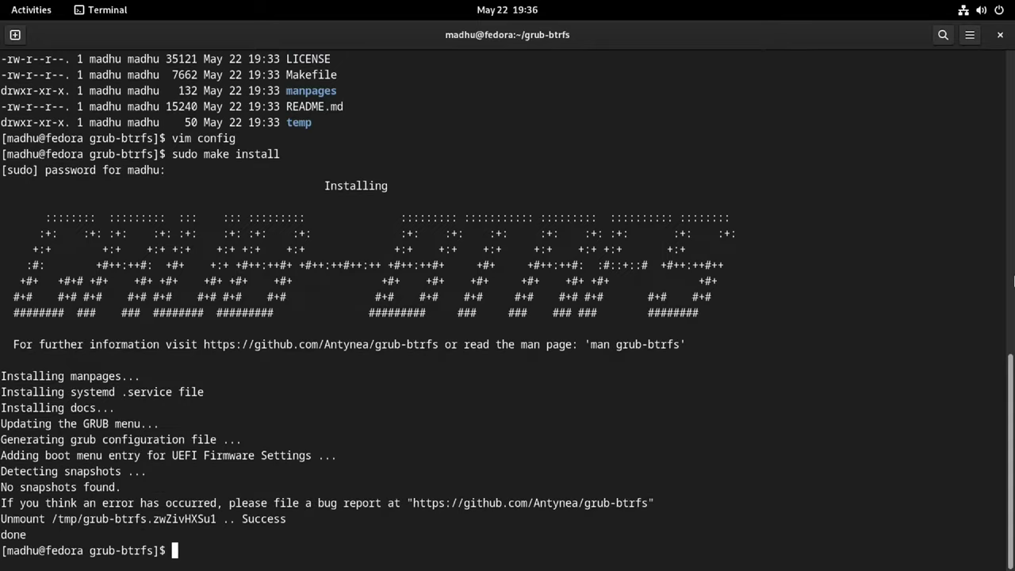
key(ctrl+l)
- Regenerate /boot/grub2/grub.cfg with grub2-mkconfig, which reports no snapshots found
text(sudo )
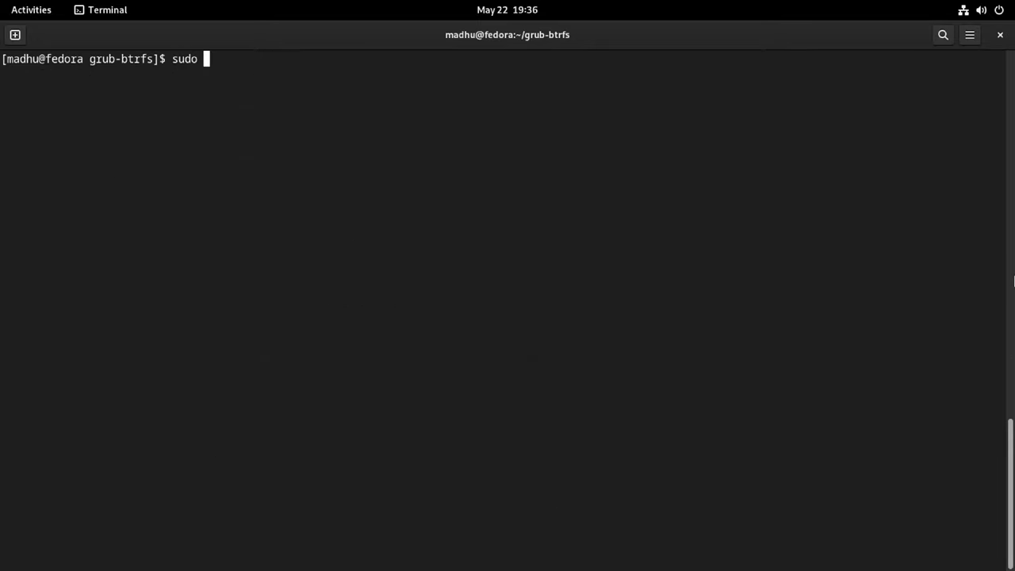
text(grub2-mkco)
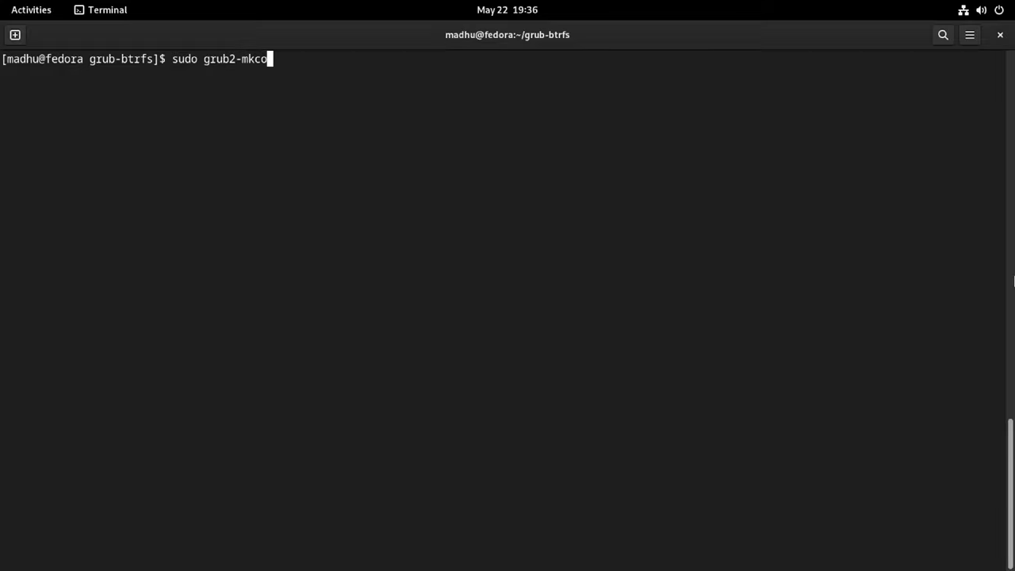
text(nfig -o /boot/gr)
key(Tab)
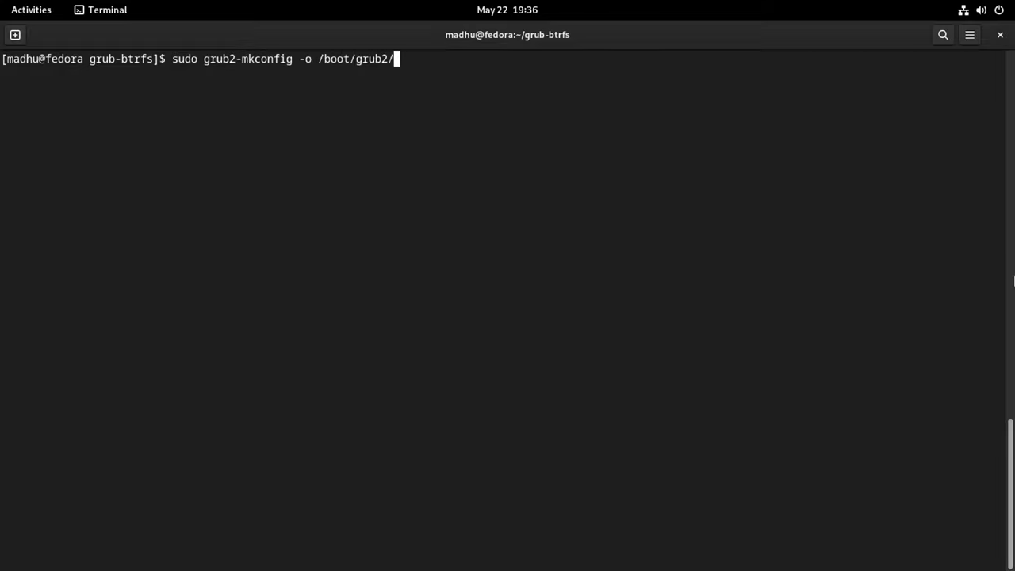
text(grub.cfg)
key(Return)
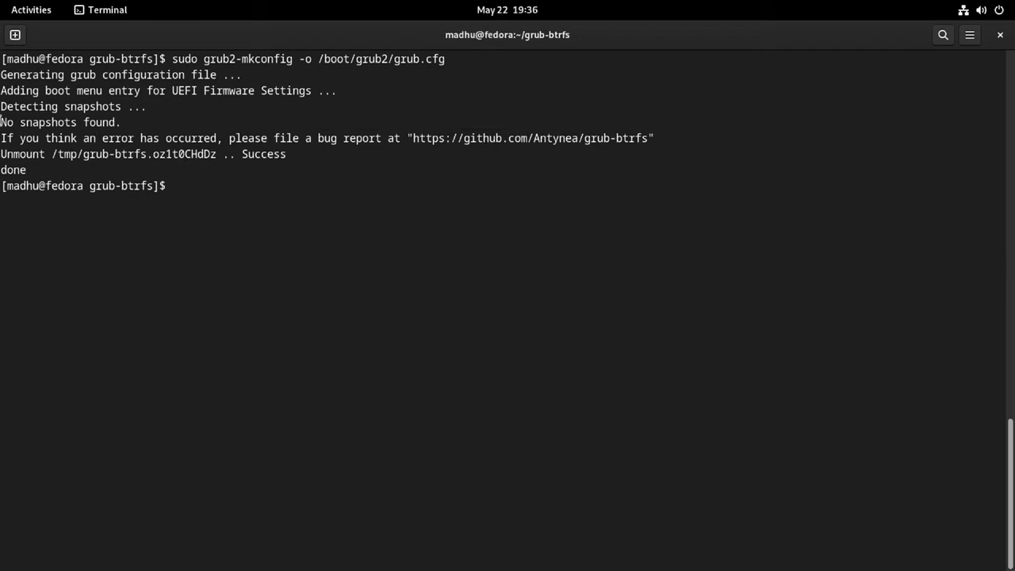
drag(1, 122, 120, 122)
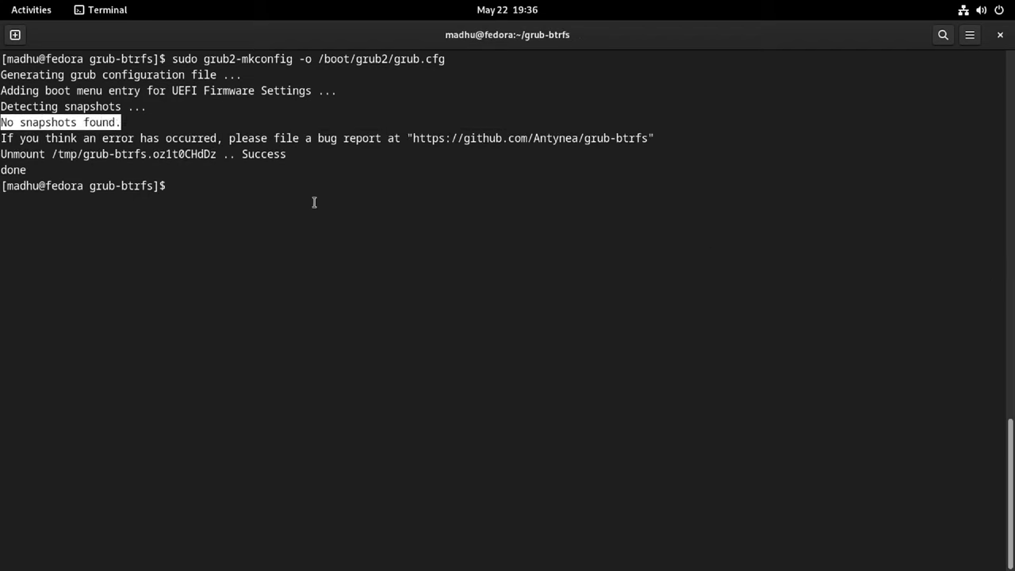
click(449, 216)
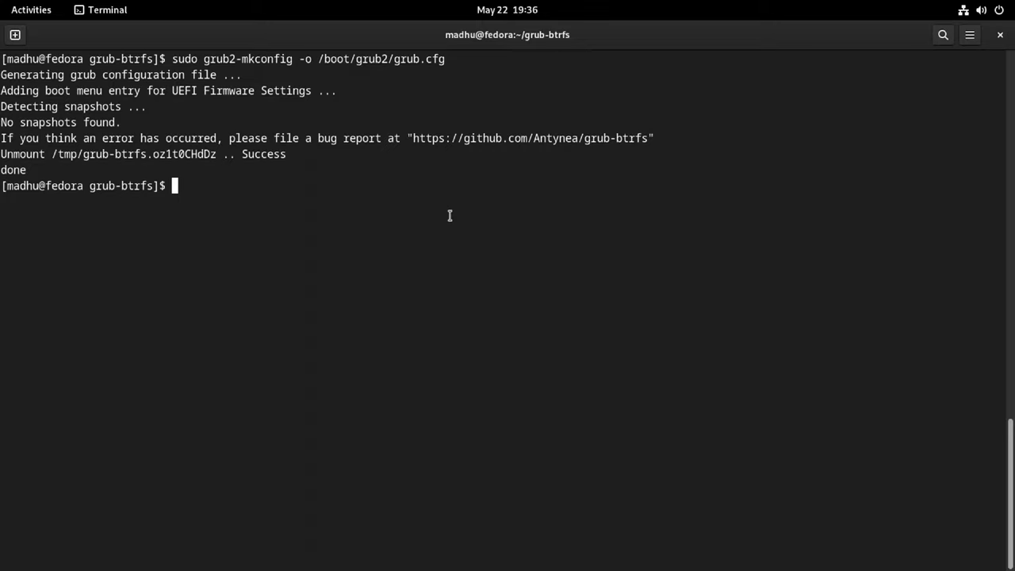
- Enable and start grub-btrfsd.service with systemctl enable --now
text(sudo systemctl)
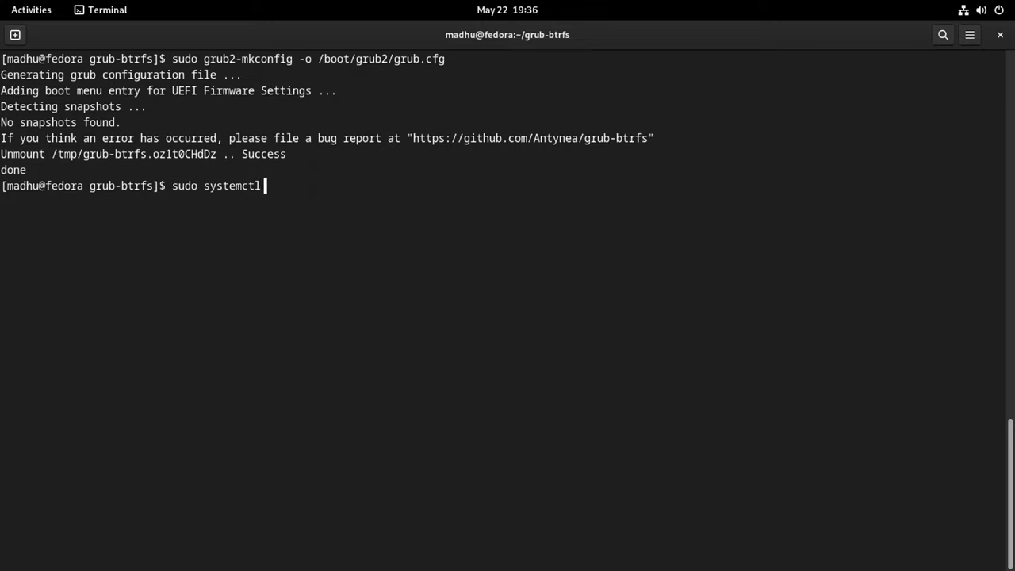
text( enable --now )
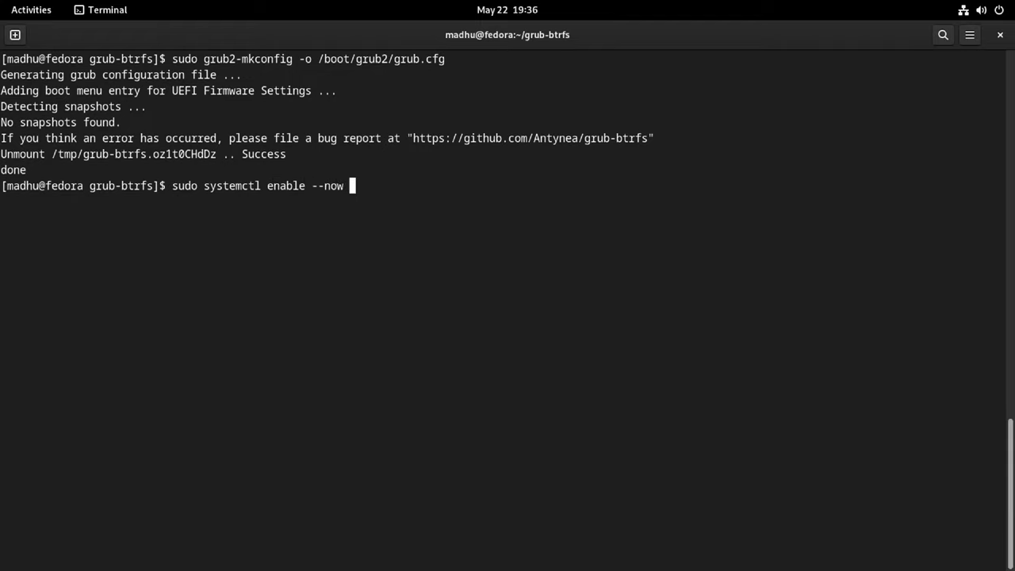
text(grub-bt)
key(Tab)
key(Return)
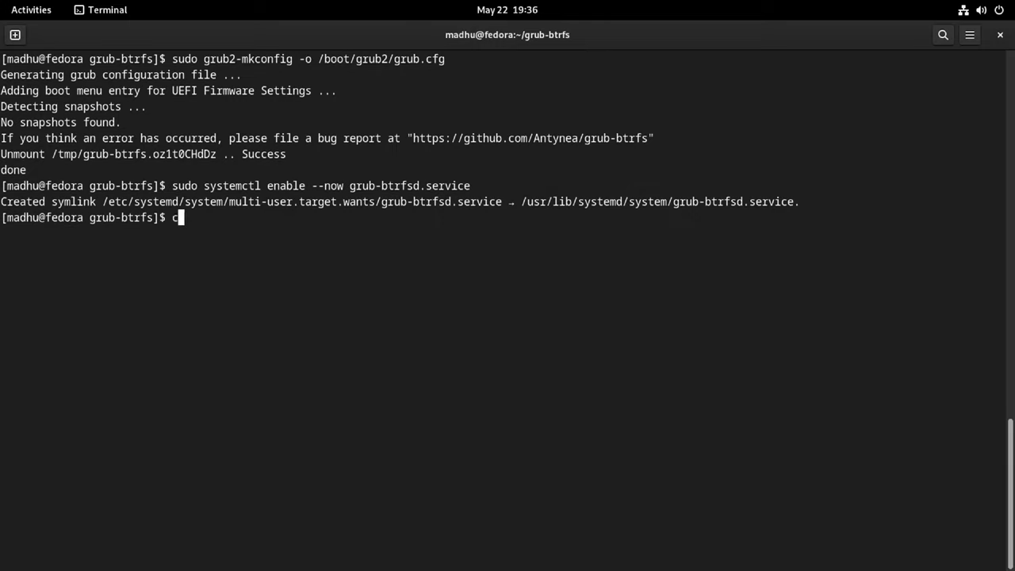
- Move up to the home folder and recursively delete the grub-btrfs source folder
text(cd ..)
key(Return)
text(rm -)
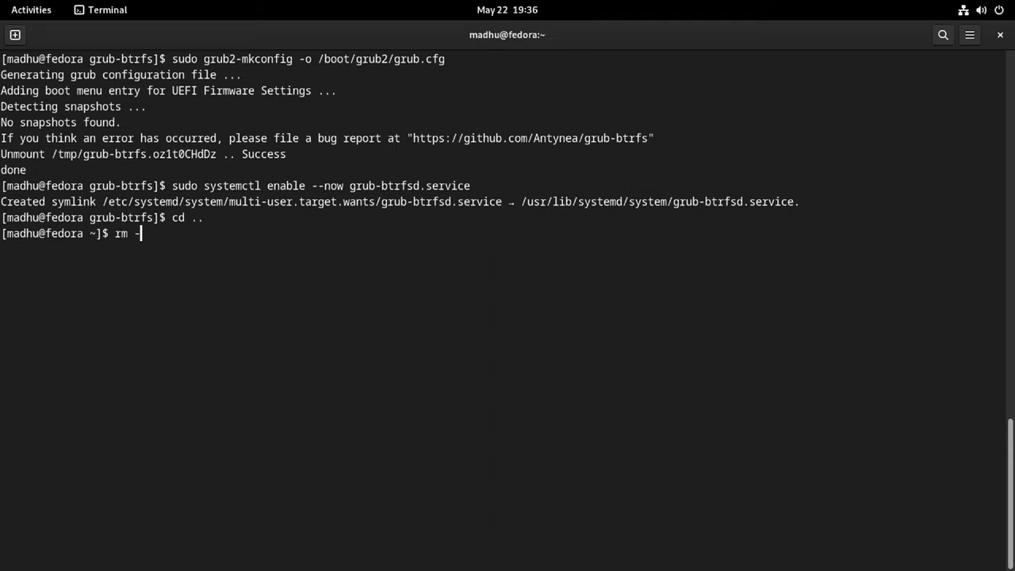
text(f gr)
key(Tab)
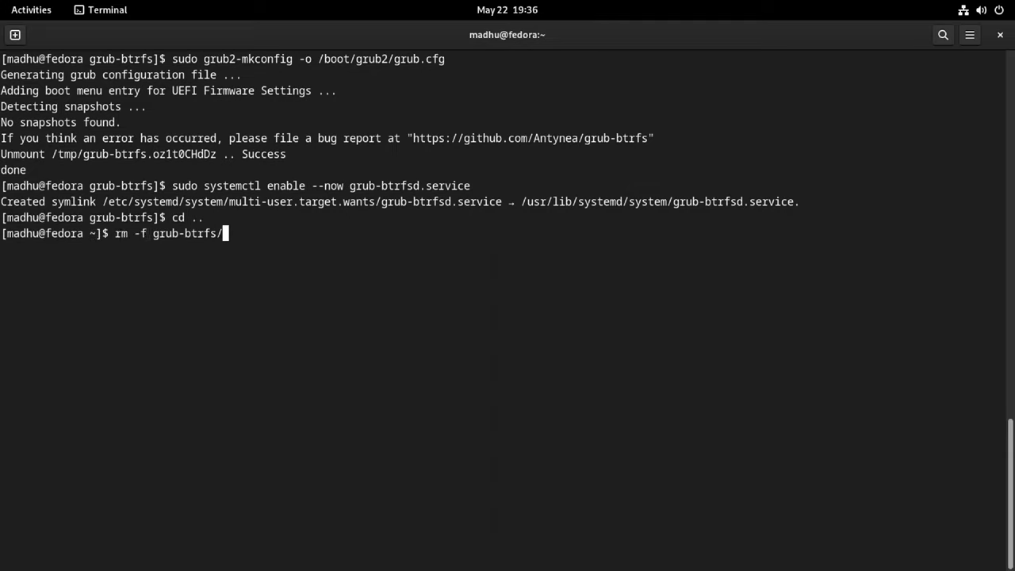
key(Return)
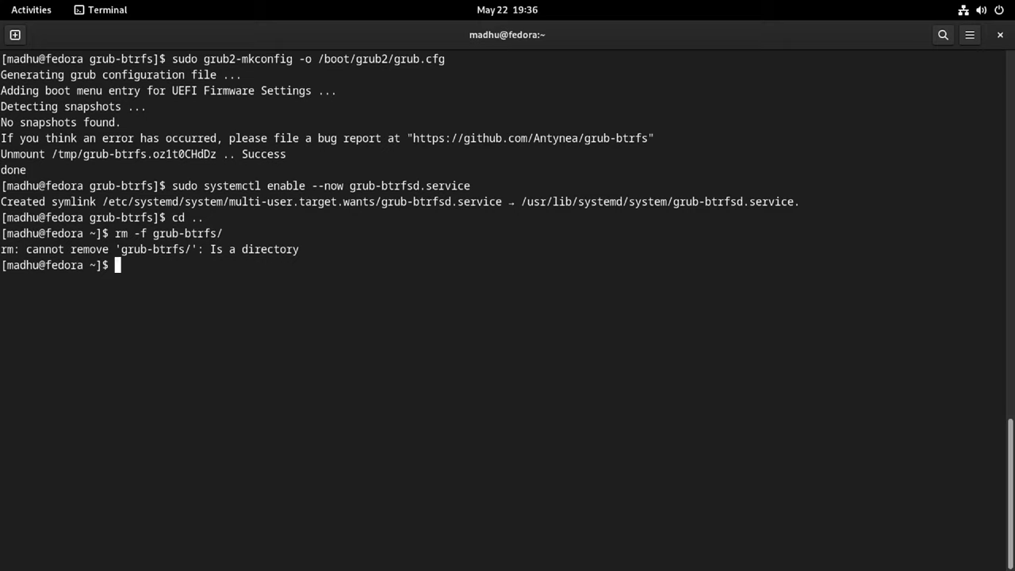
key(Up)
key(Left)
key(ctrl+Left)
key(ctrl+Left)
key(ctrl+Left)
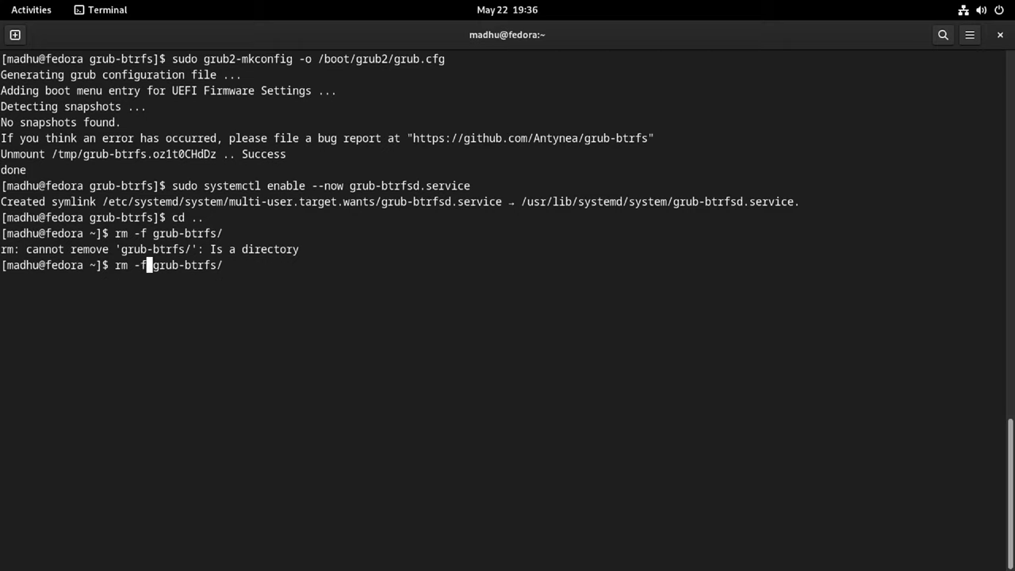
text(r)
key(Return)
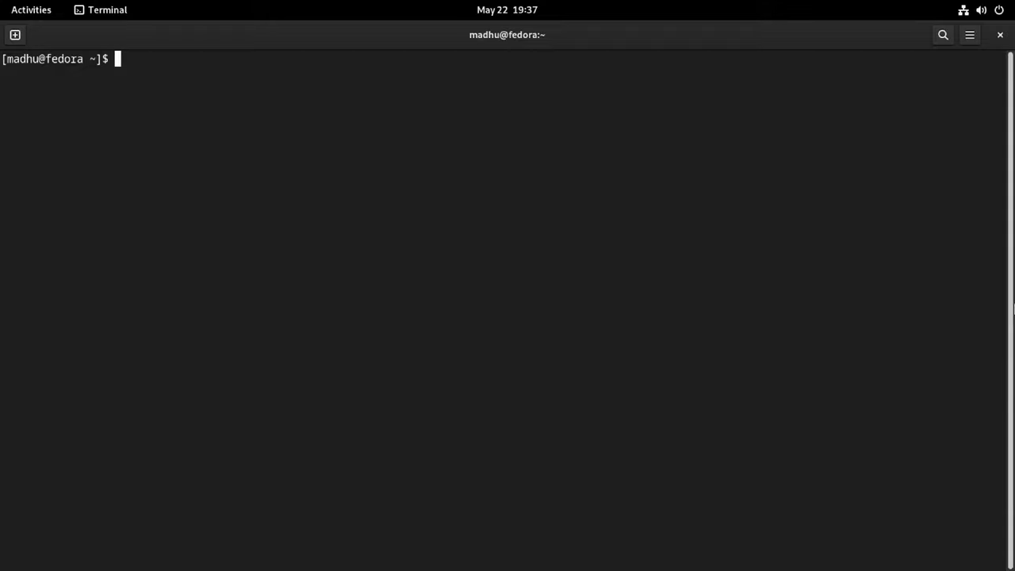
- List snapper snapshots, then create /.snapshots/1 with sudo mkdir -v
text(snapper ls)
key(Return)
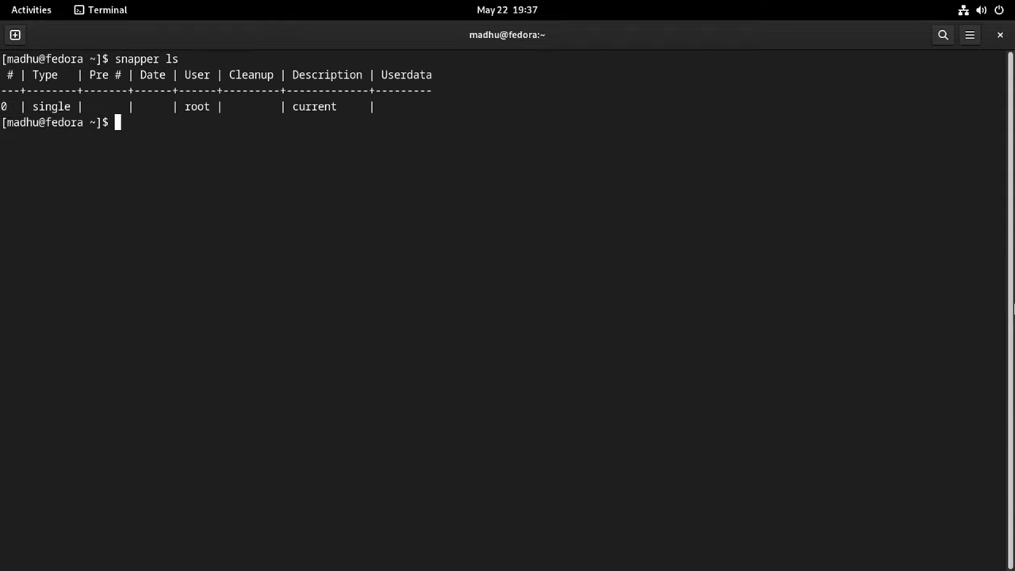
text(sudo mkdir -v /.snap)
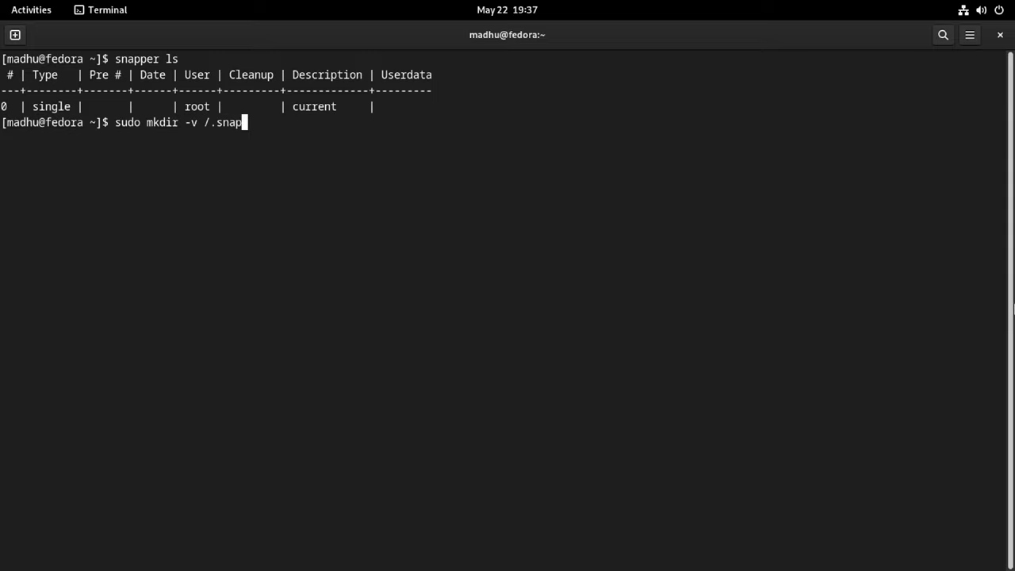
text(shots/1)
key(Return)
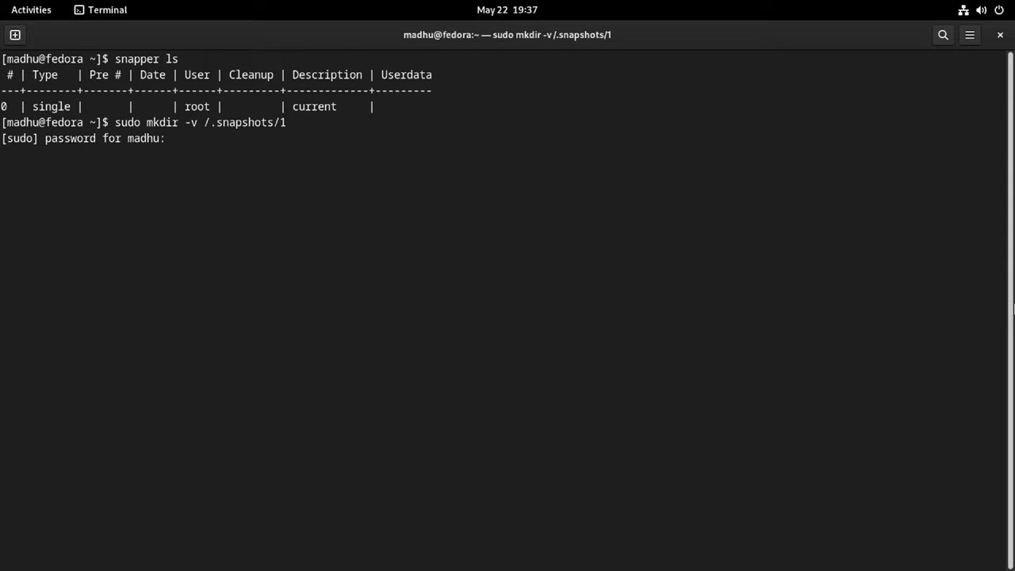
key(Return)
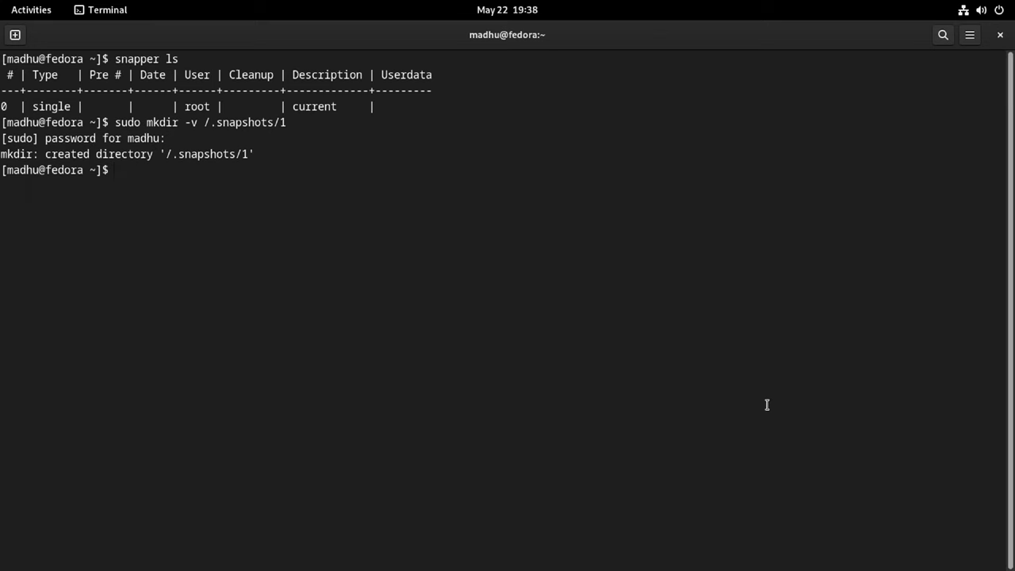
- Copy the guide's info.xml heredoc command from Firefox and paste it at the Terminal prompt
key(alt+Tab)
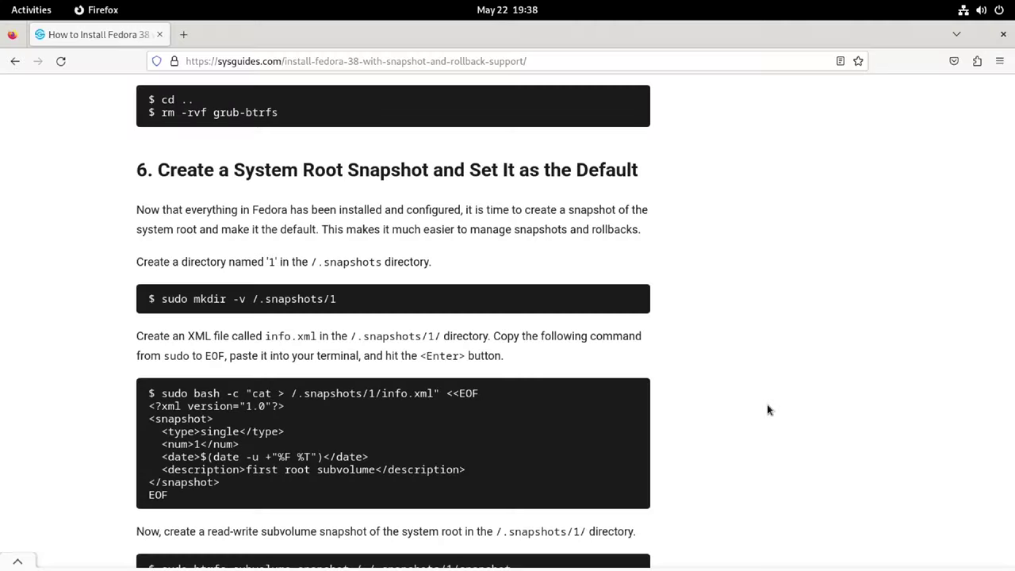
scroll(745, 400, down, 3)
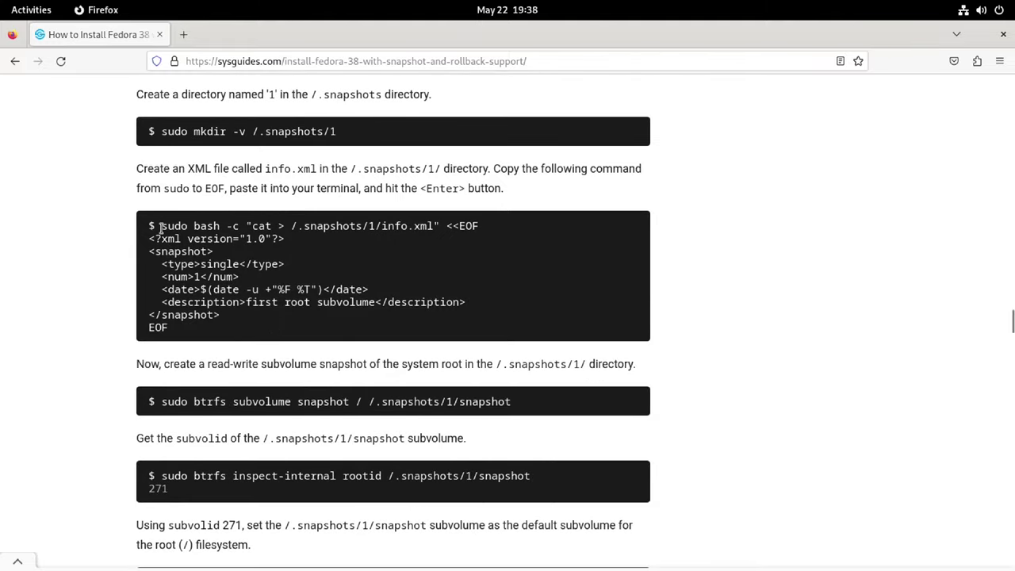
drag(160, 227, 167, 328)
right_click(179, 264)
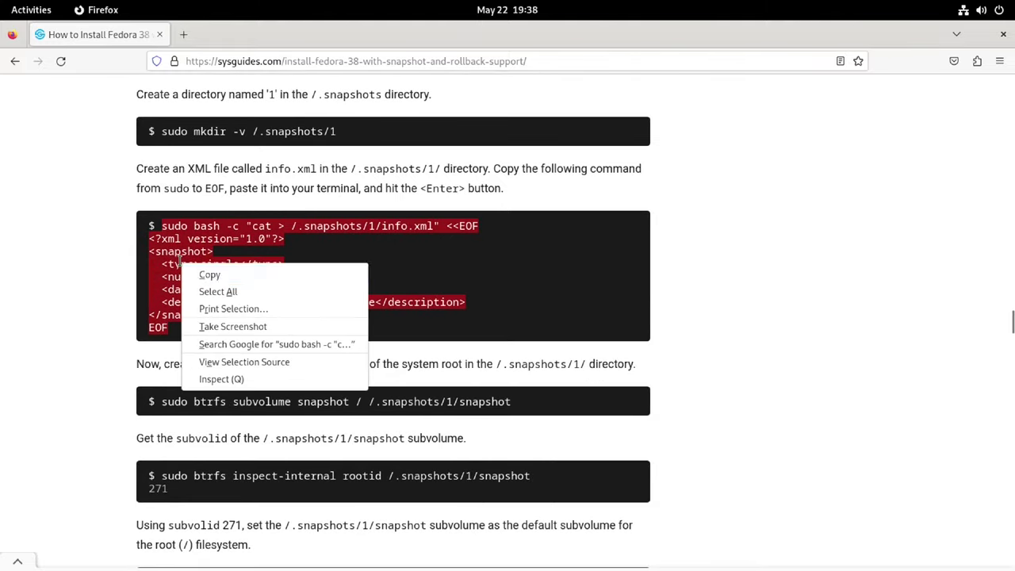
click(207, 276)
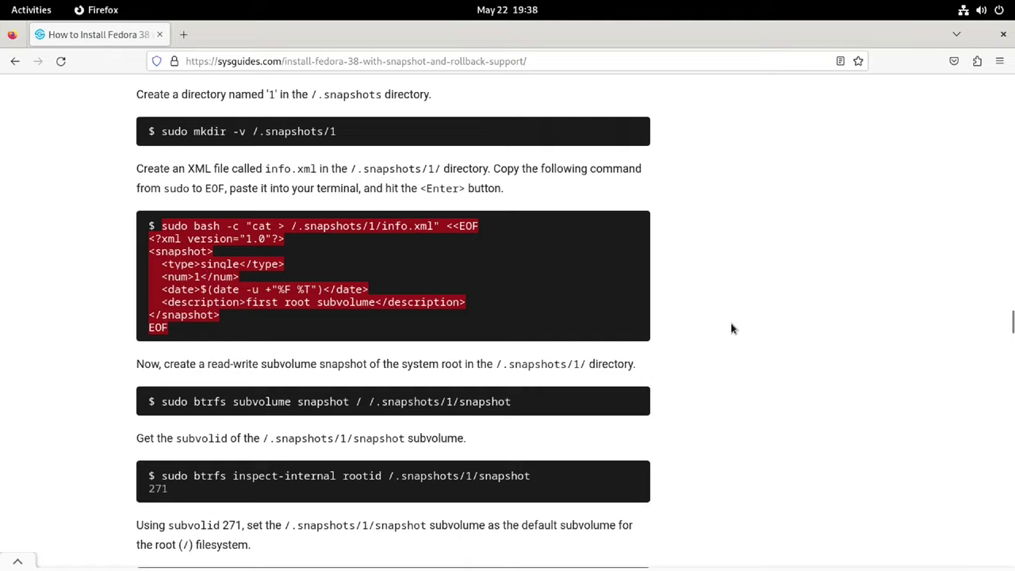
key(alt+Tab)
key(ctrl+shift+v)
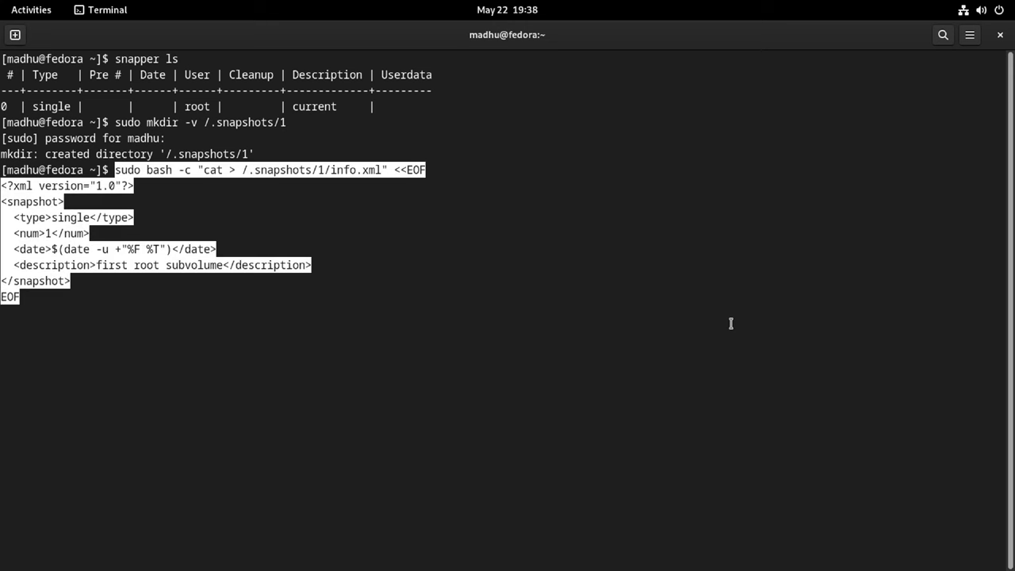
- Write /.snapshots/1/info.xml, then begin the btrfs snapshot command for /.snapshots/1/snapshot
key(Return)
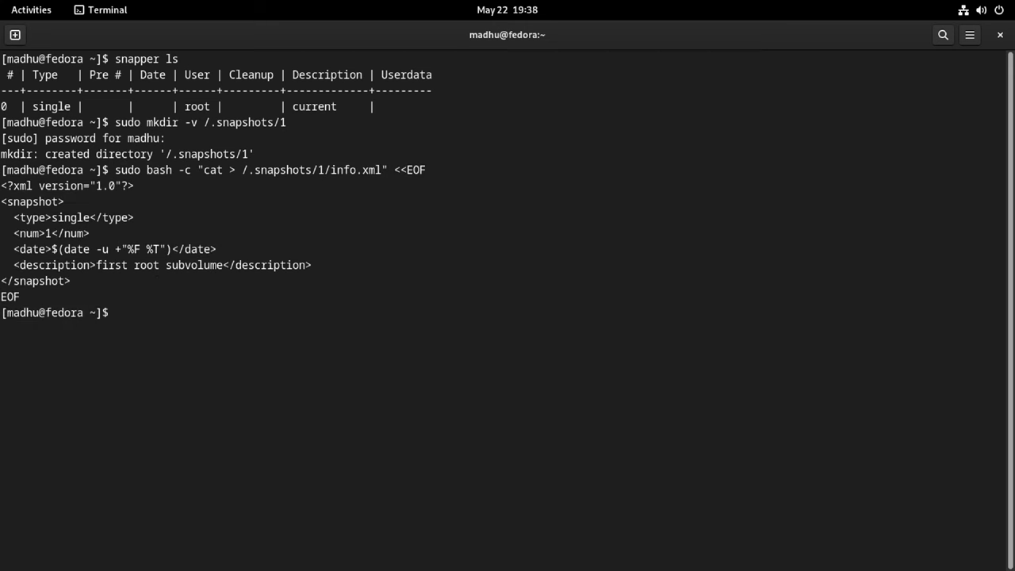
key(ctrl+l)
text(su)
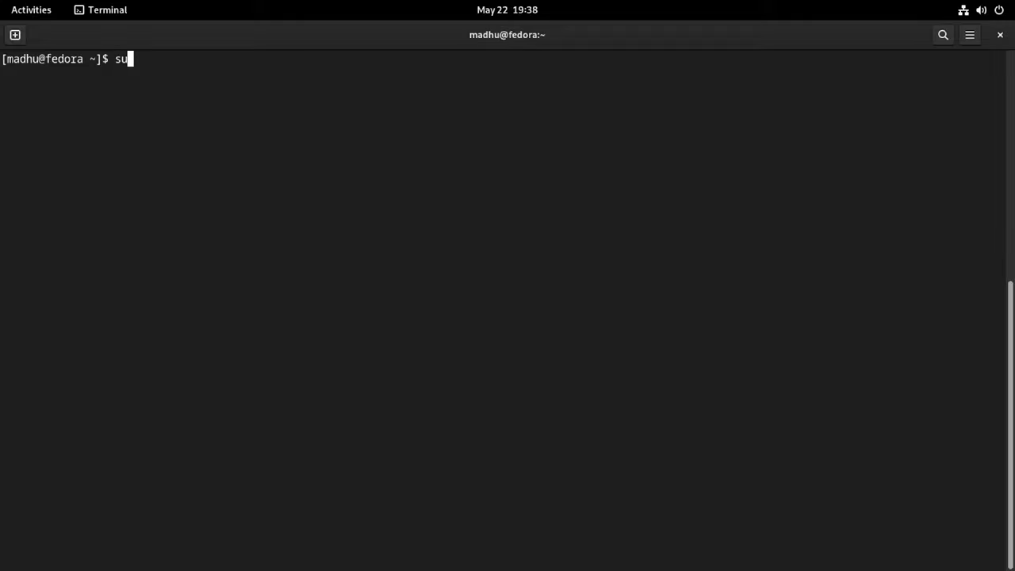
text(do btrfs subvolume snapshot )
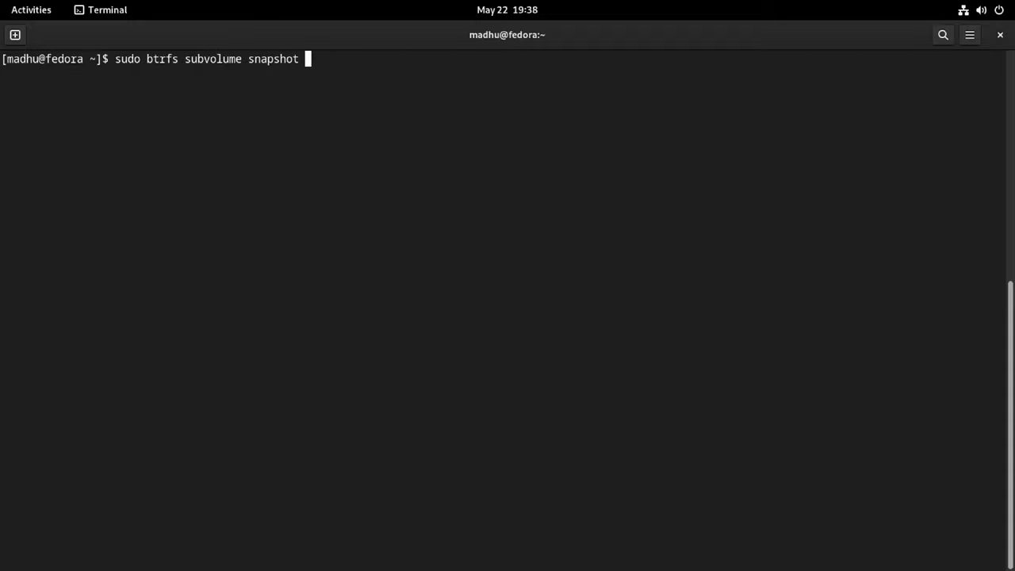
text(/ /.snapshots/)
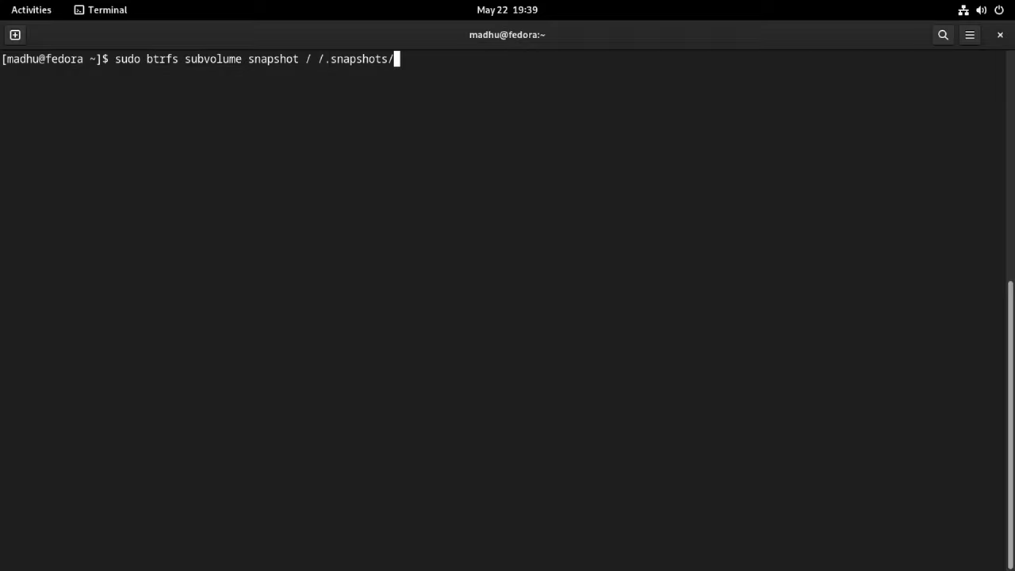
text(1/snapshotsudo)
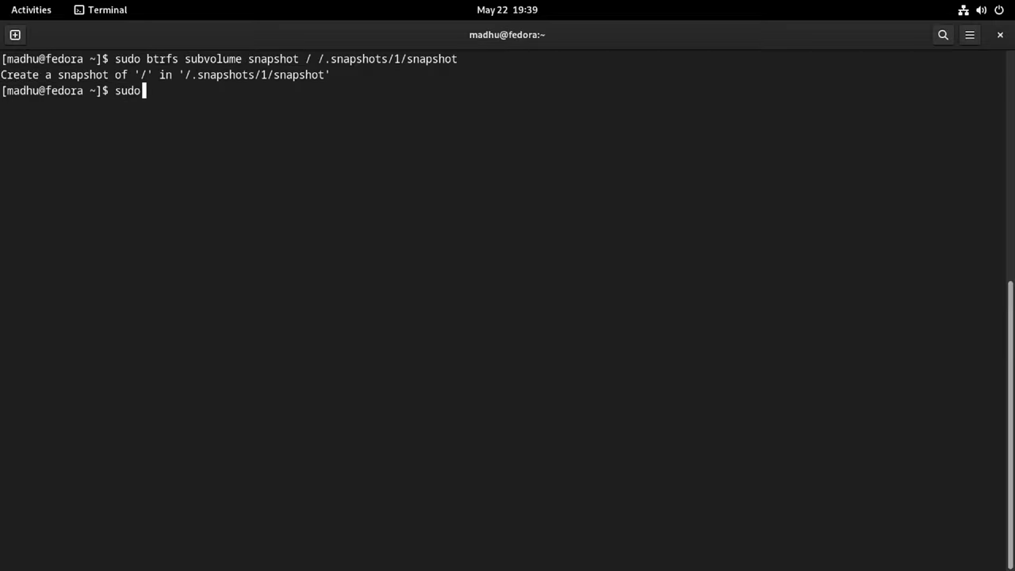
text( btrfs sub)
- List the btrfs subvolumes under / and copy ID 271 of .snapshots/1/snapshot
key(Tab)
text(li)
key(Tab)
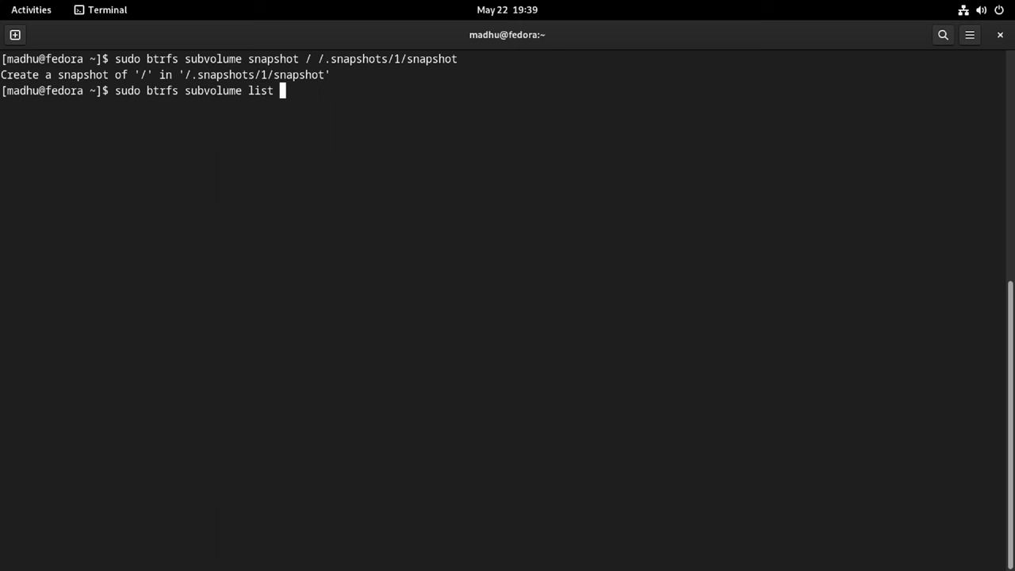
key(Return)
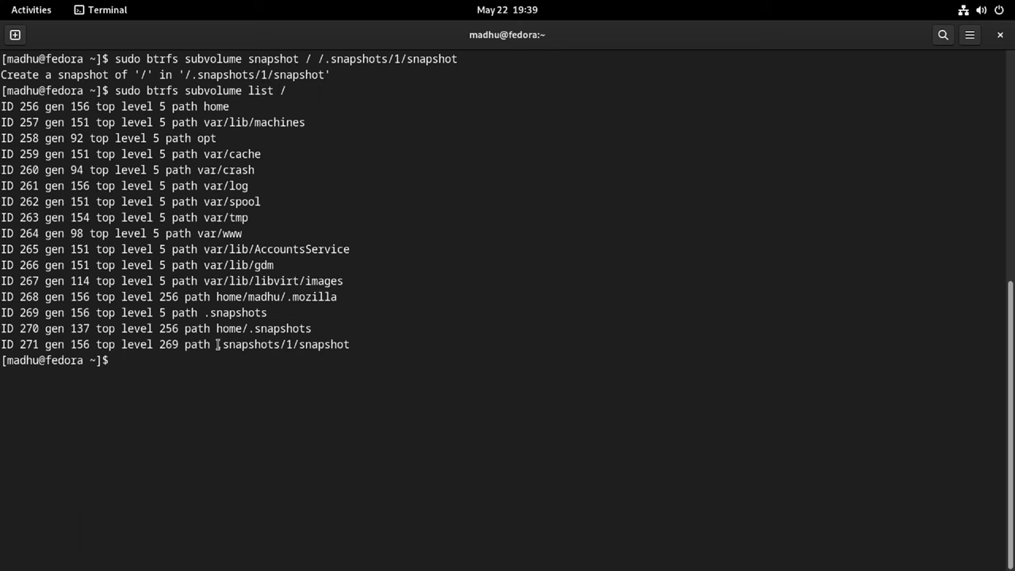
drag(216, 344, 350, 344)
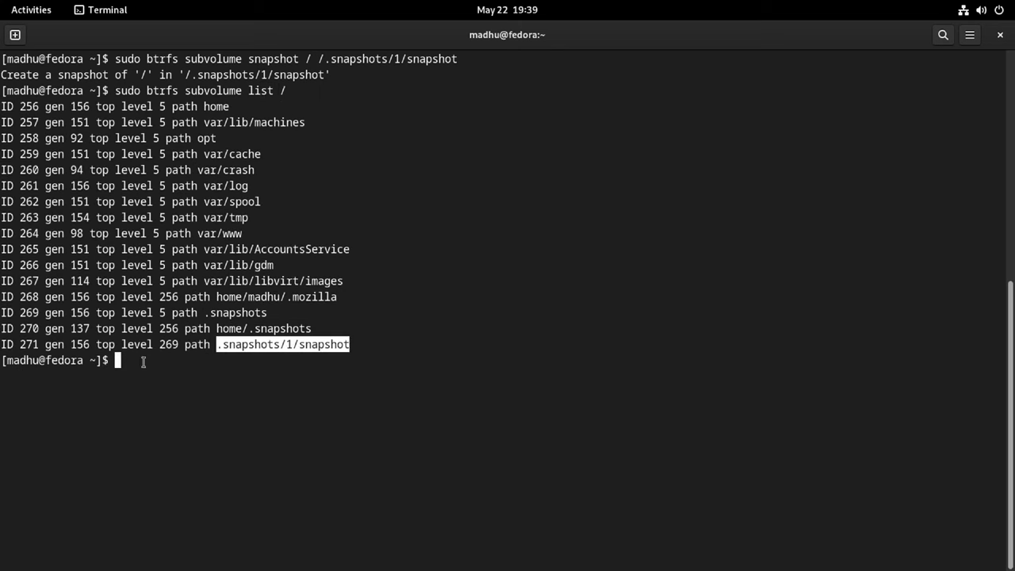
drag(20, 344, 38, 345)
right_click(38, 346)
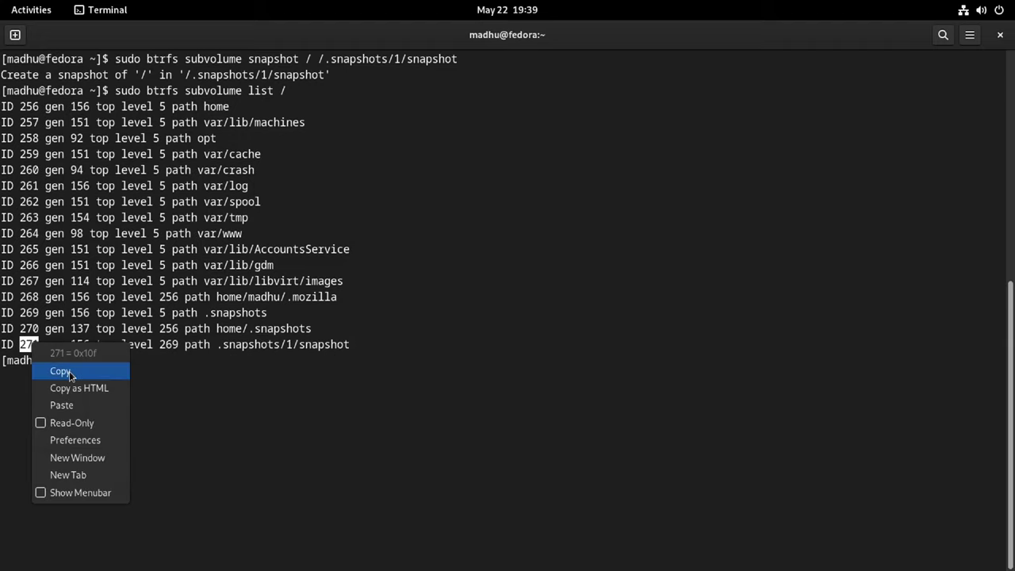
click(69, 369)
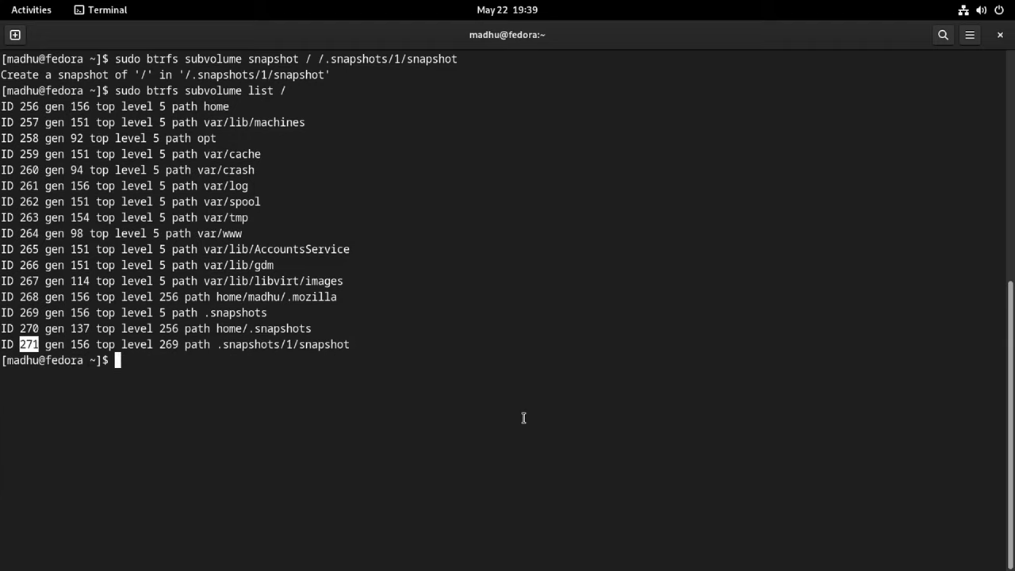
- Set subvolume 271 as the default for / and reboot the system
text(sudo btrfs su)
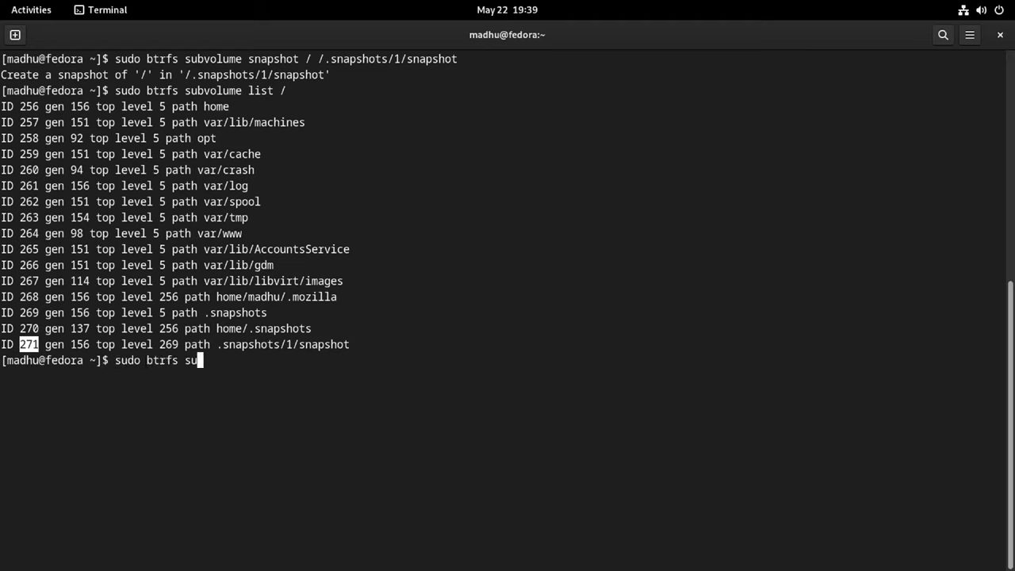
text(bvolume set-default)
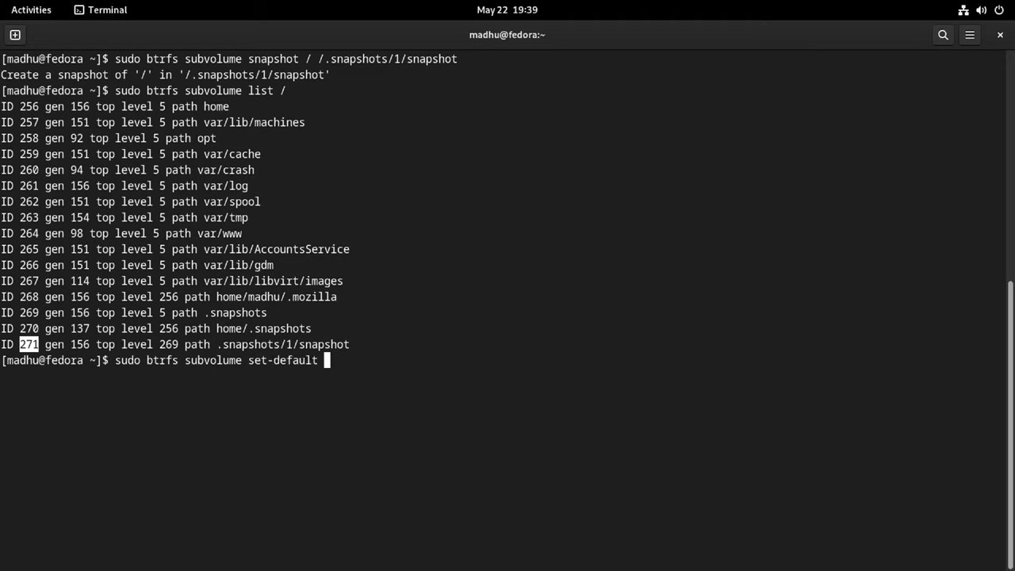
key(ctrl+shift+v)
text(/)
key(Return)
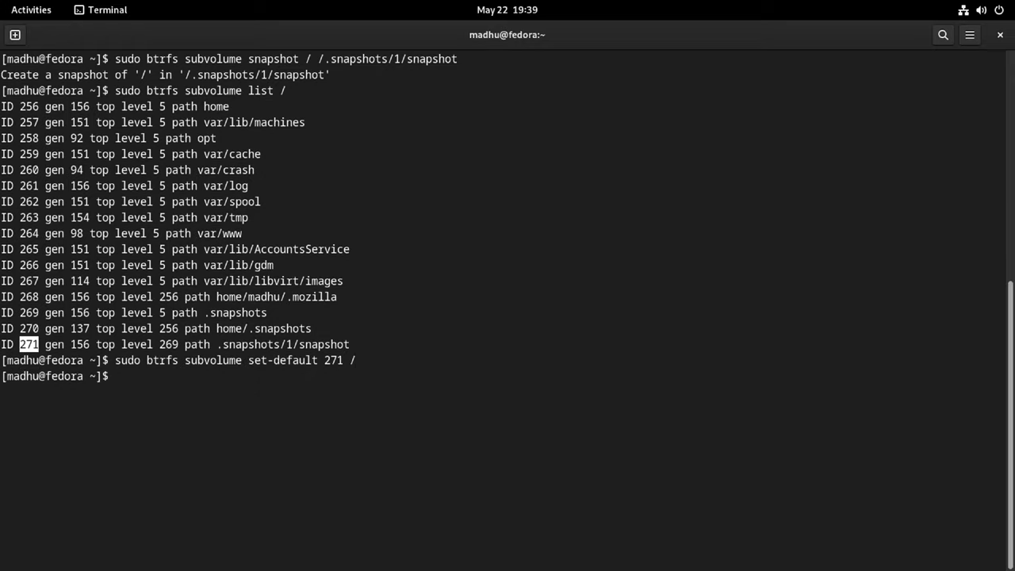
text(sudo reboot)
key(Return)
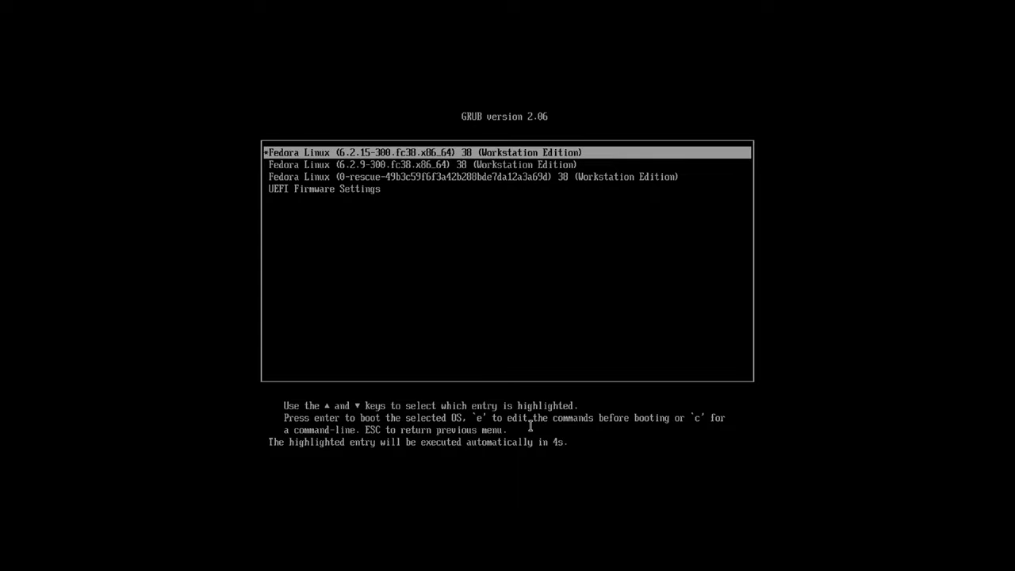
- Boot the default Fedora entry, log in with the account password, and launch Terminal from Activities
key(Return)
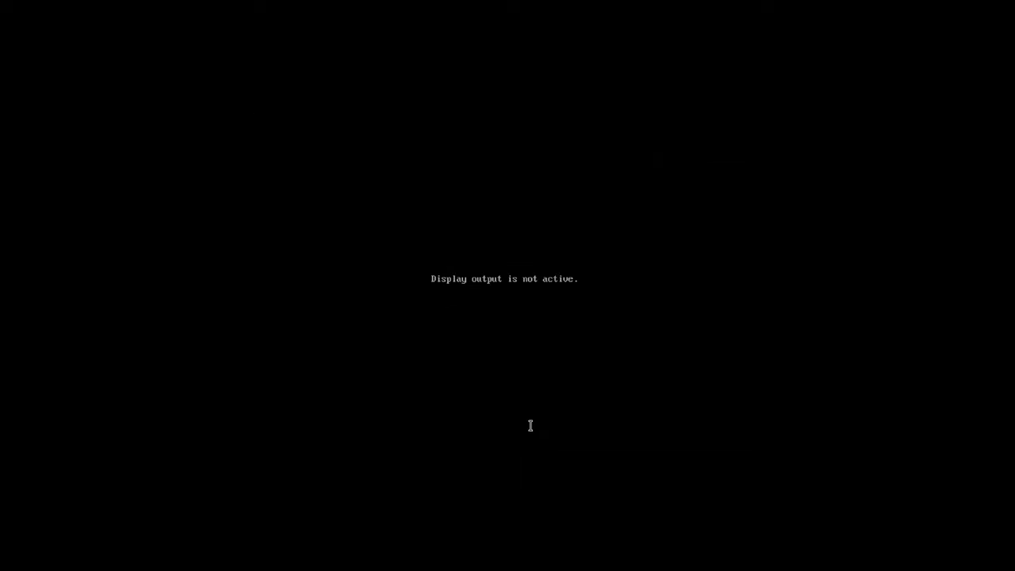
key(Return)
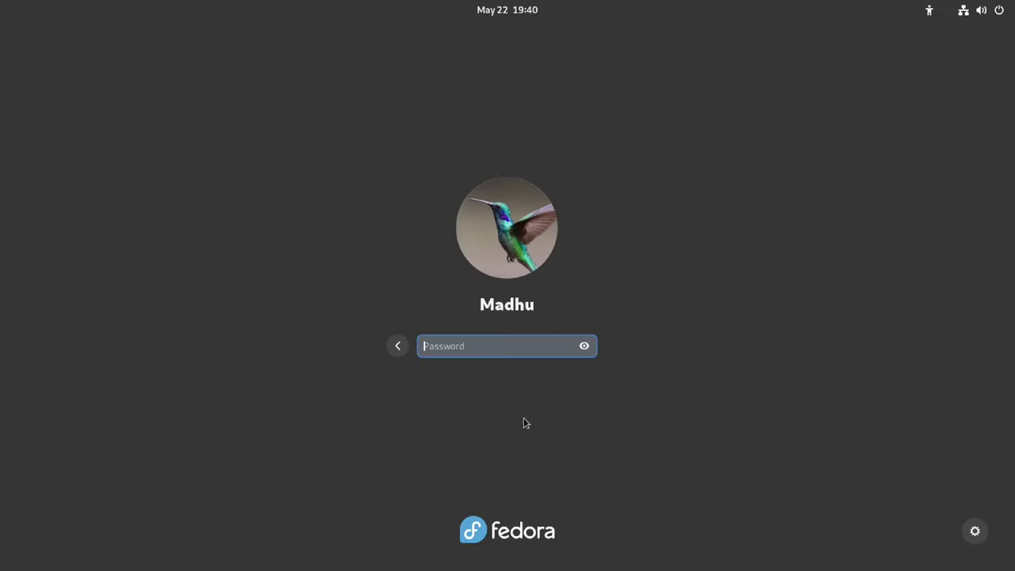
text(****)
key(Return)
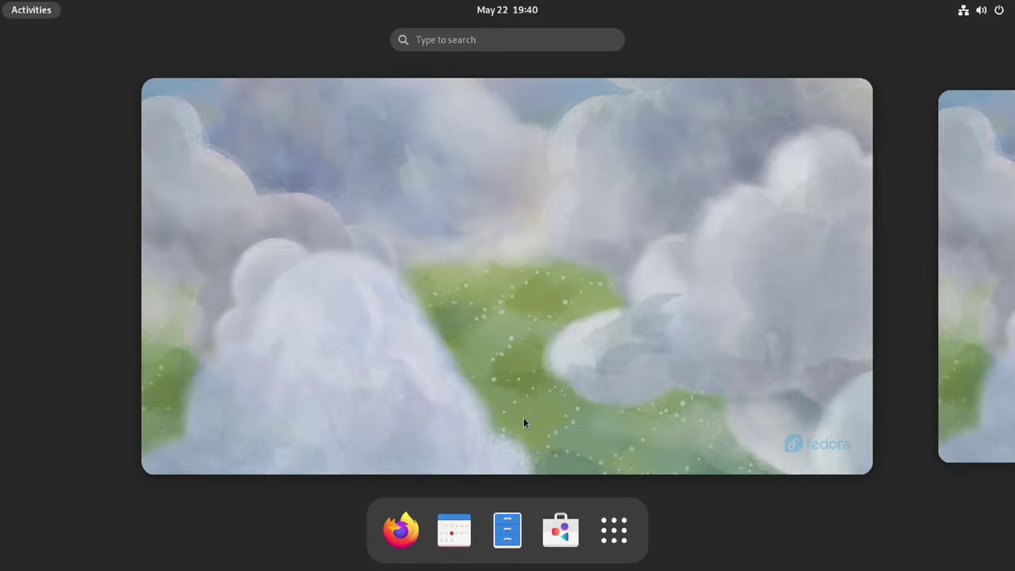
text(ter)
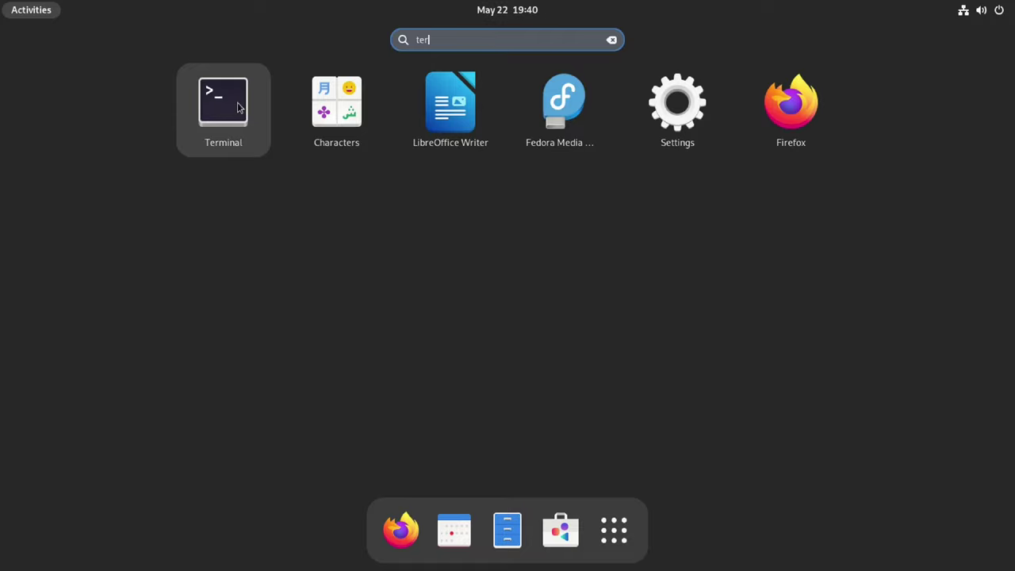
click(238, 106)
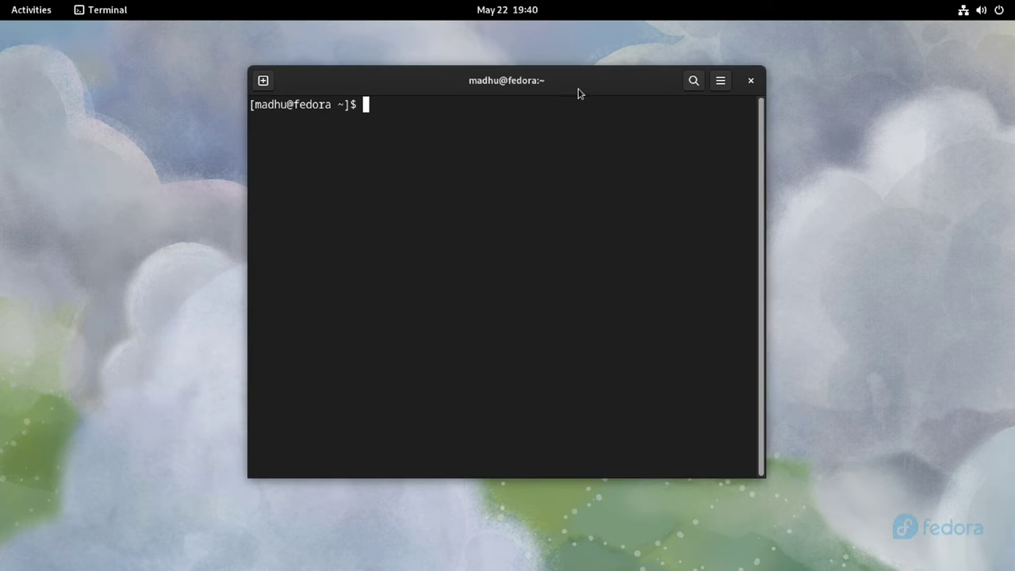
- Maximize Terminal and confirm the default subvolume of / is .snapshots/1/snapshot
double_click(569, 82)
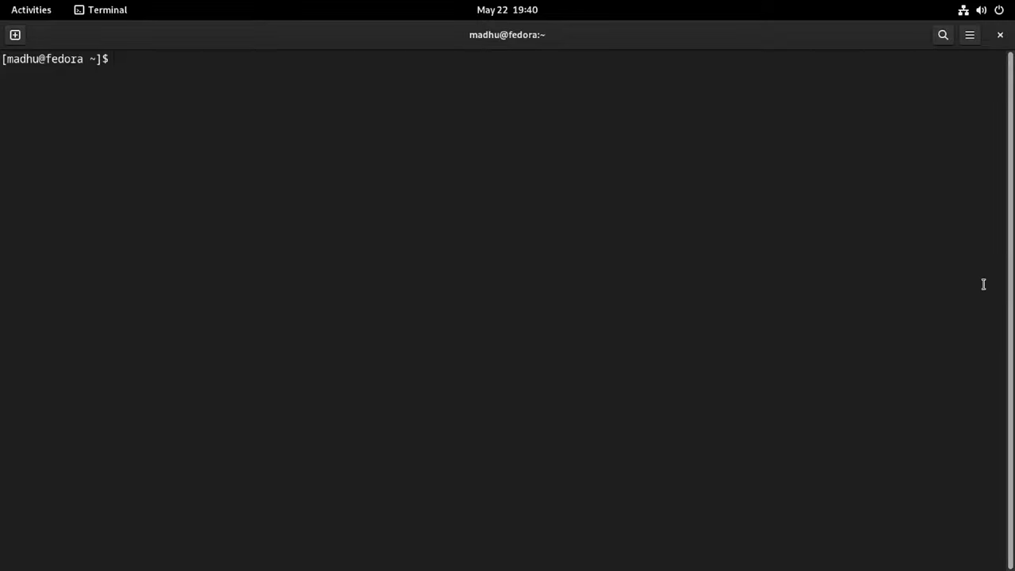
text(sudo btrfs )
text(su)
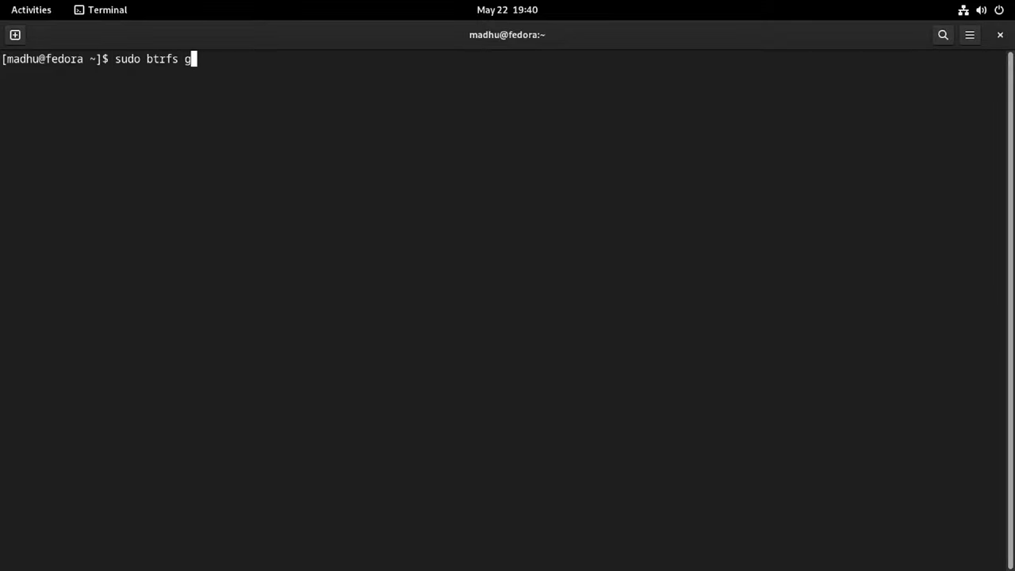
key(BackSpace)
key(BackSpace)
text(subvolume get-default /)
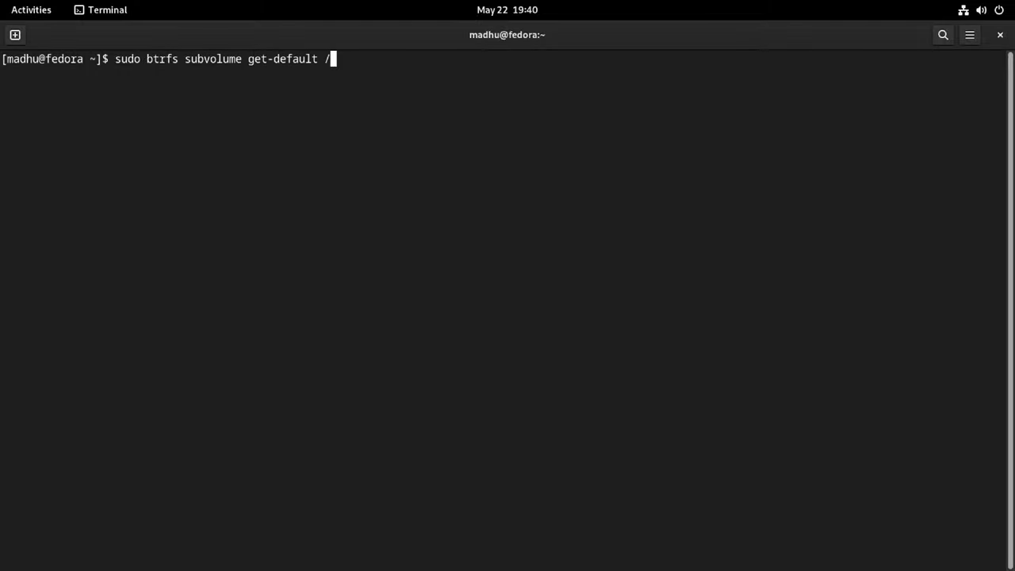
key(Return)
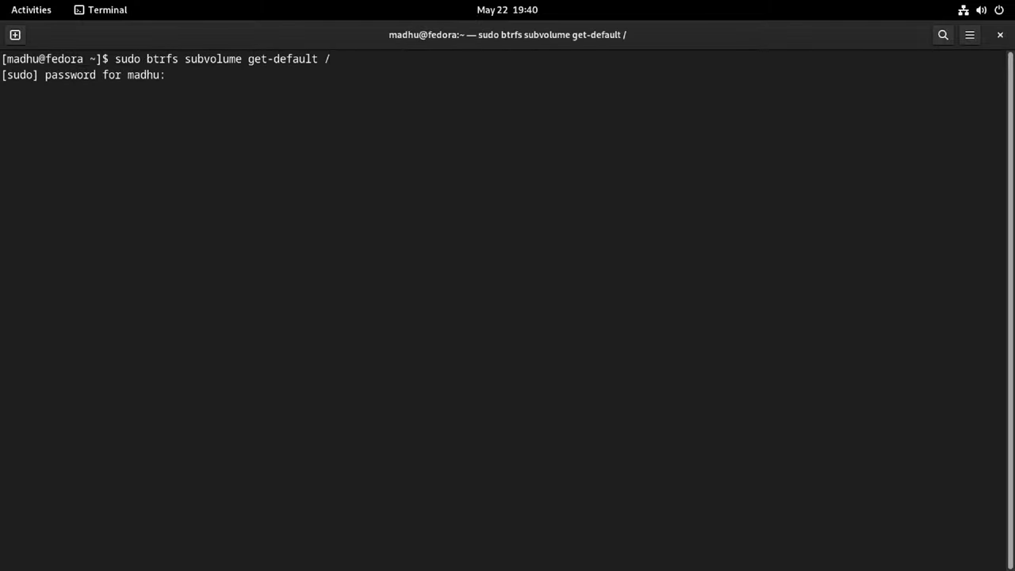
key(Return)
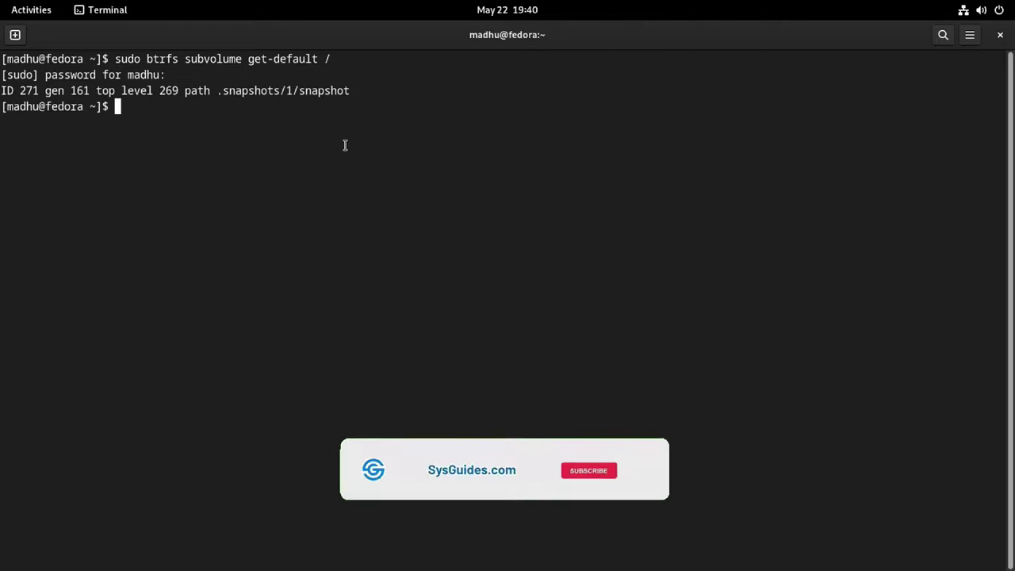
drag(215, 90, 350, 90)
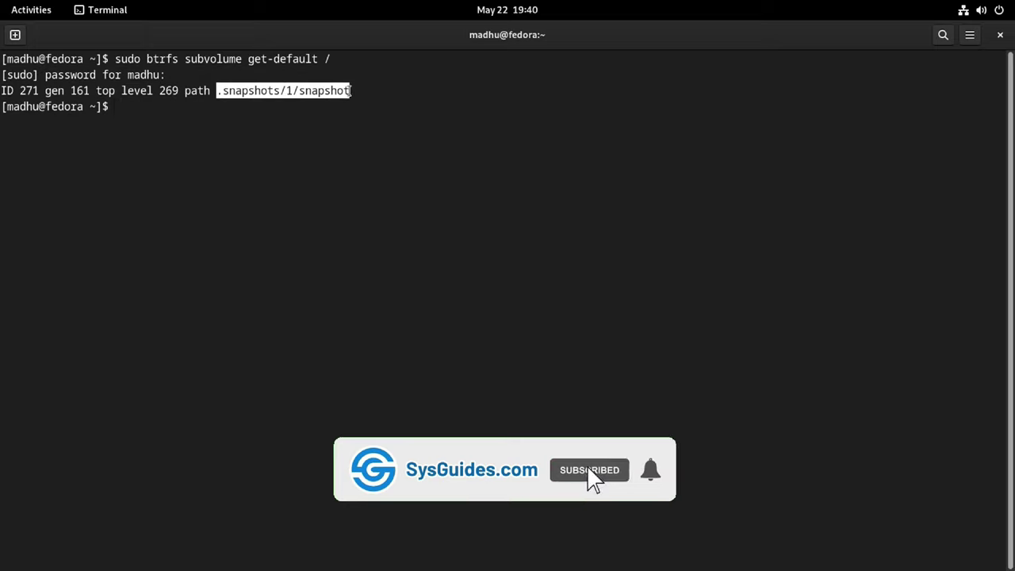
click(496, 149)
- Run snapper ls and confirm snapshot 1* is the default, 'first root subvolume'
text(s)
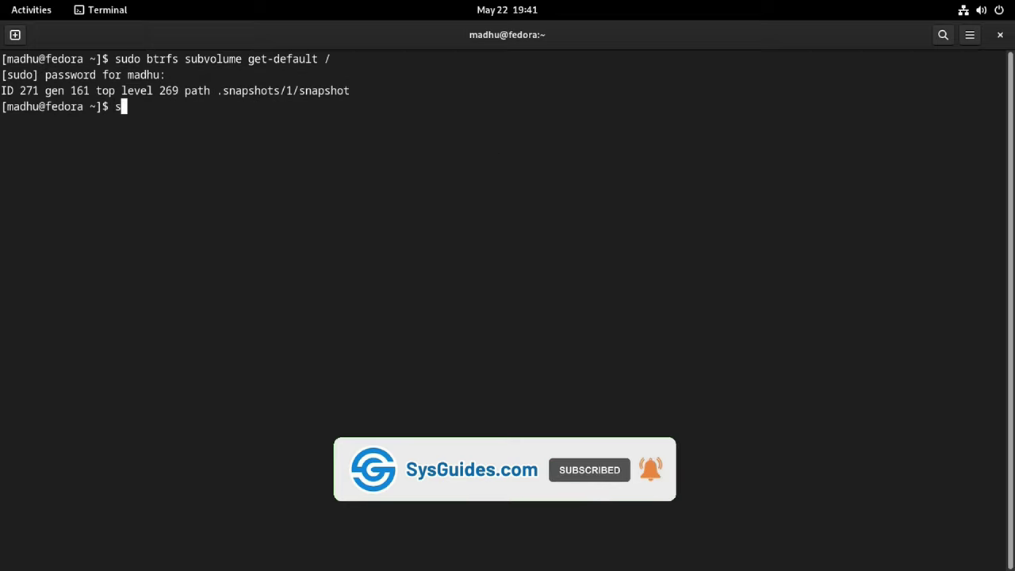
text(napper ls)
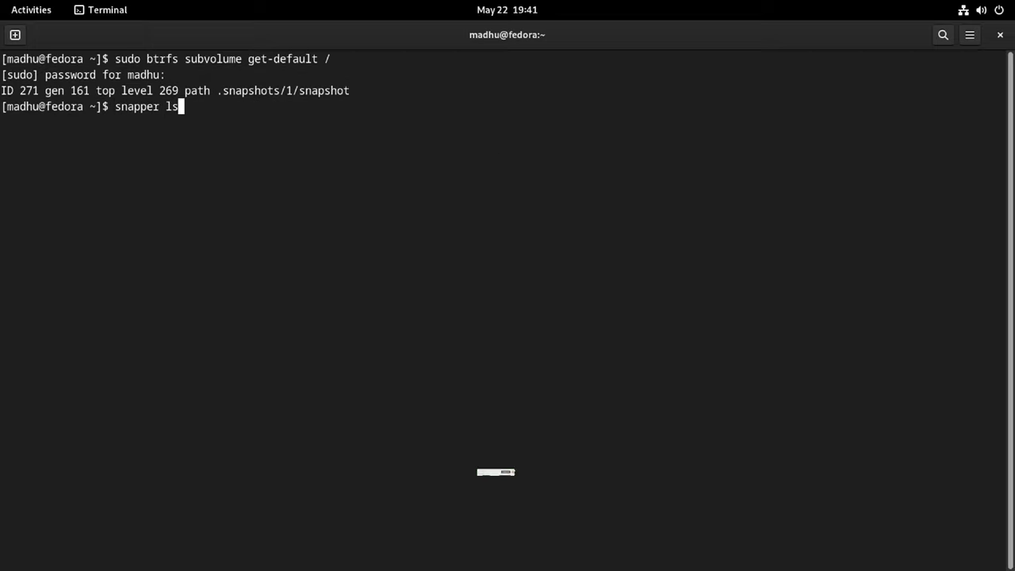
key(Return)
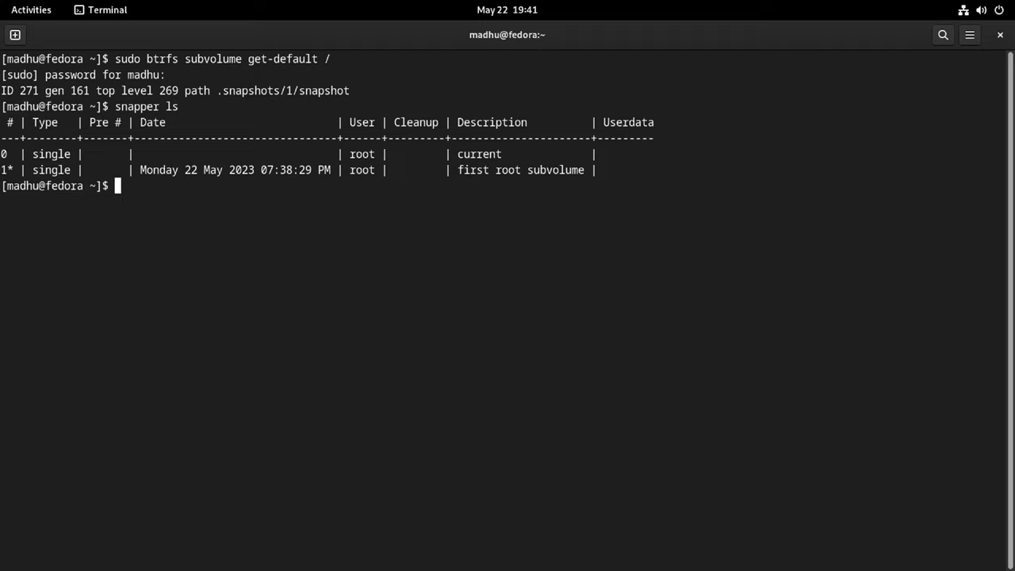
drag(1, 165, 12, 165)
drag(460, 170, 592, 170)
click(681, 208)
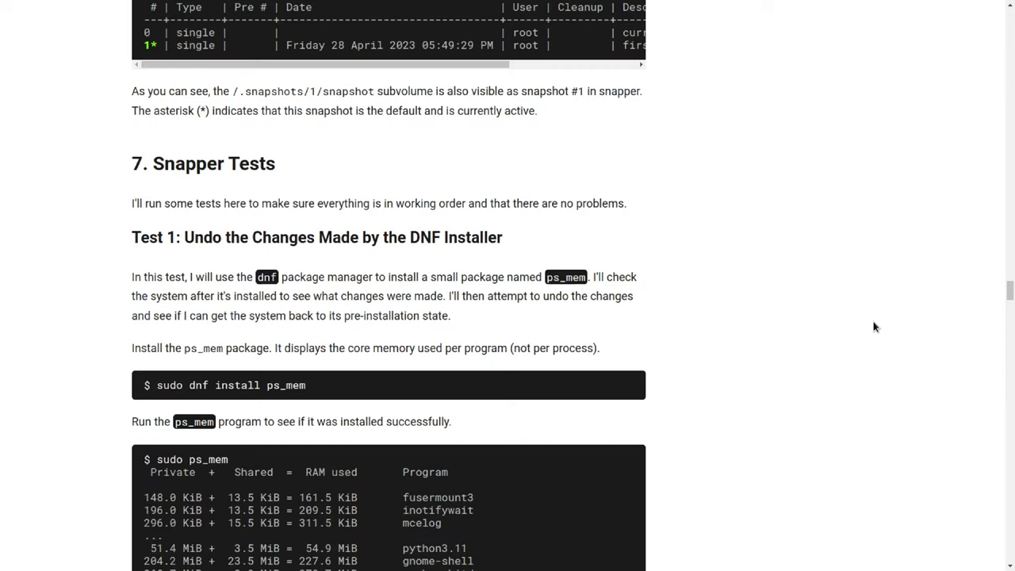
- Scroll the guide past snapper Tests 1–4 to section 8, Make a Snapshot the New System Root
scroll(875, 327, down, 1)
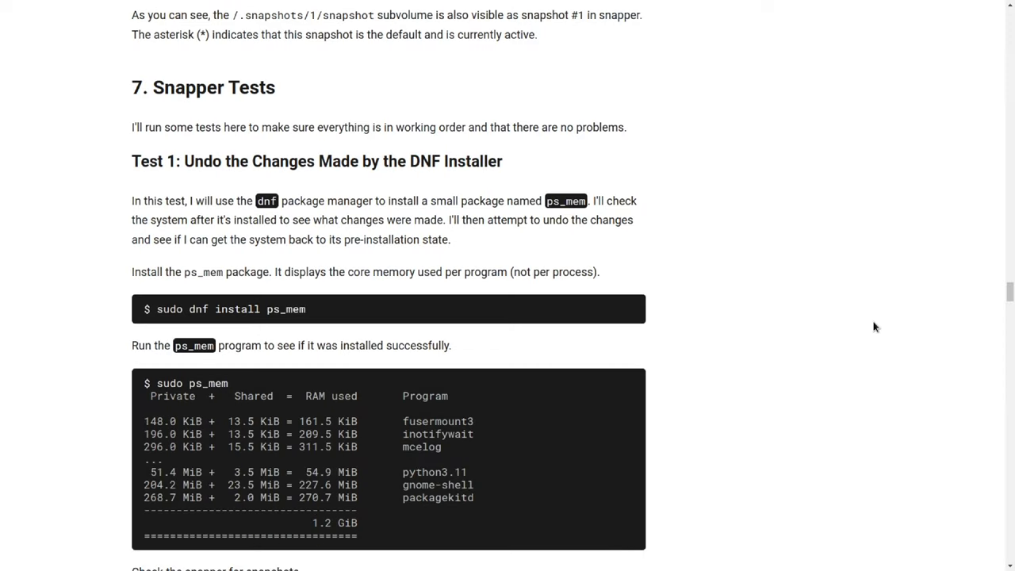
scroll(802, 342, down, 4)
scroll(803, 342, down, 6)
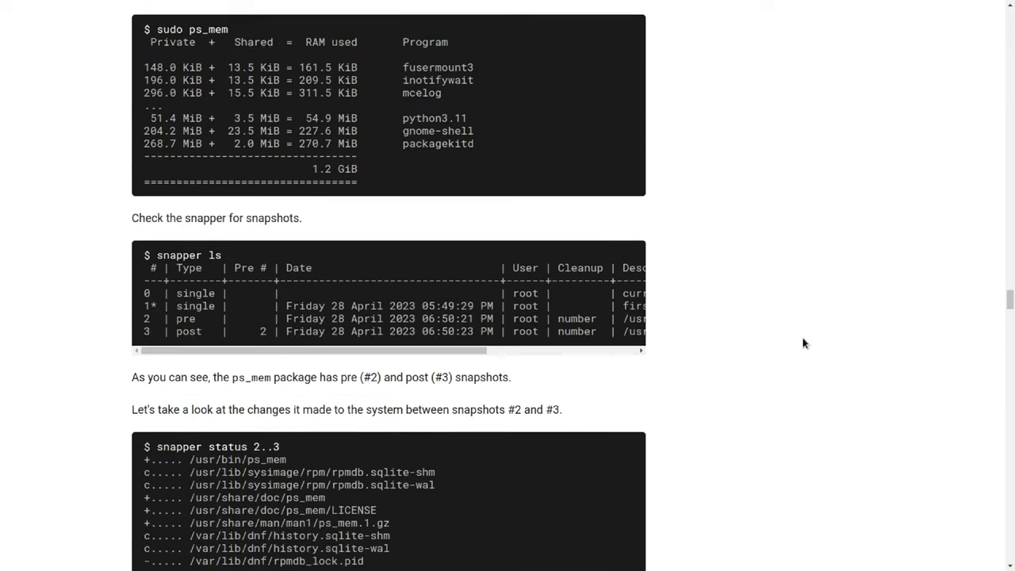
scroll(803, 343, down, 7)
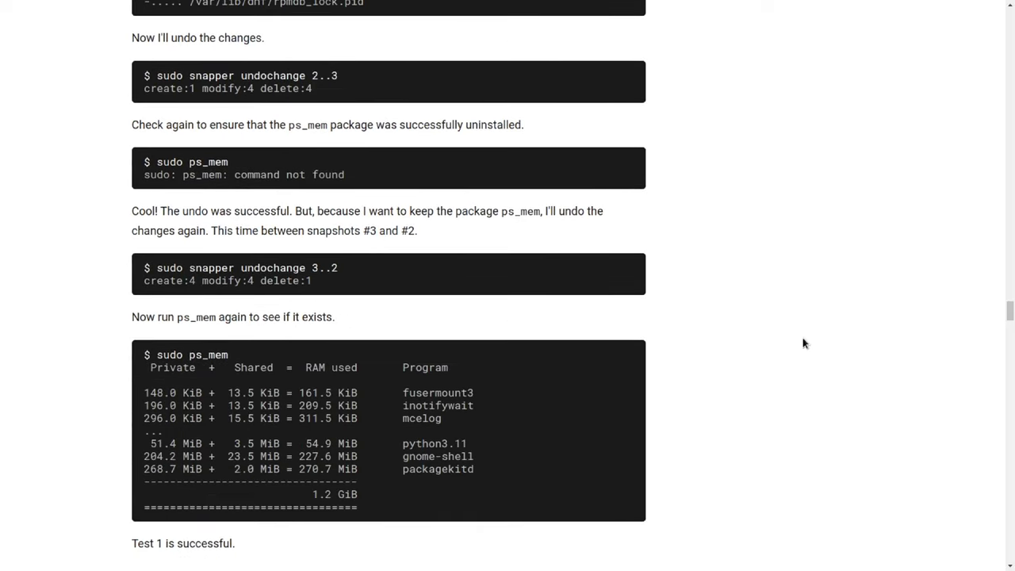
scroll(803, 342, down, 1)
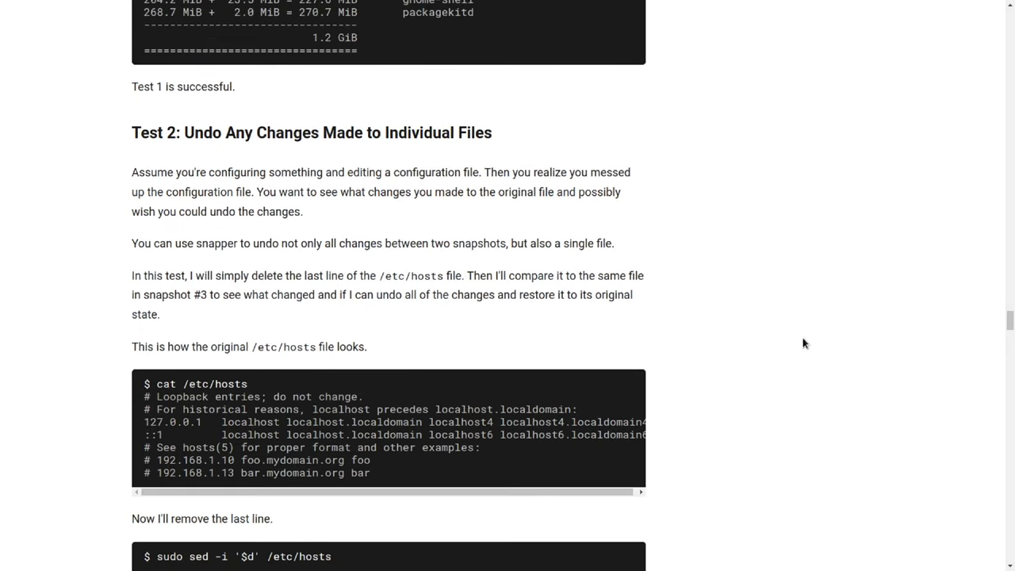
scroll(802, 343, down, 7)
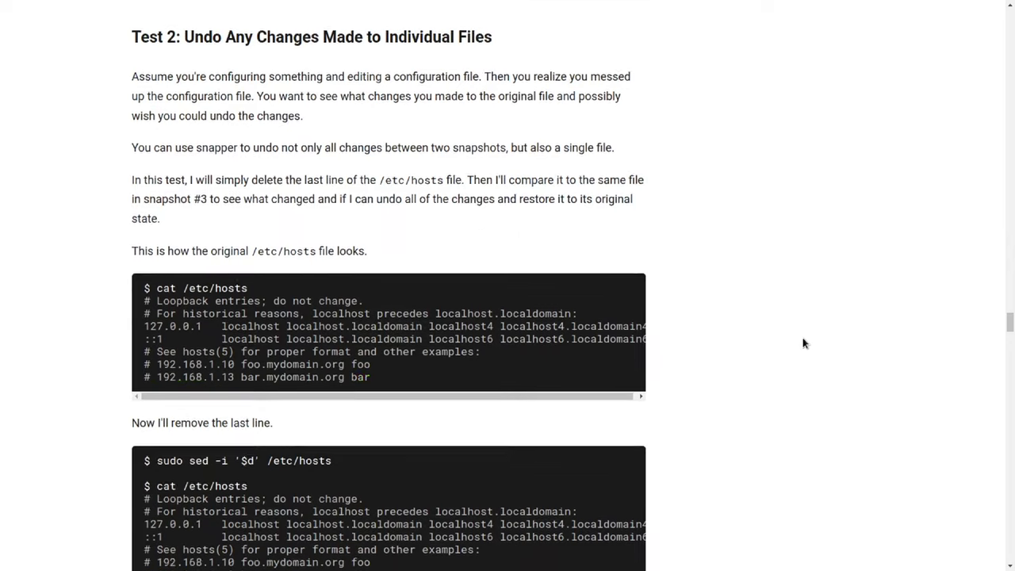
scroll(803, 342, down, 8)
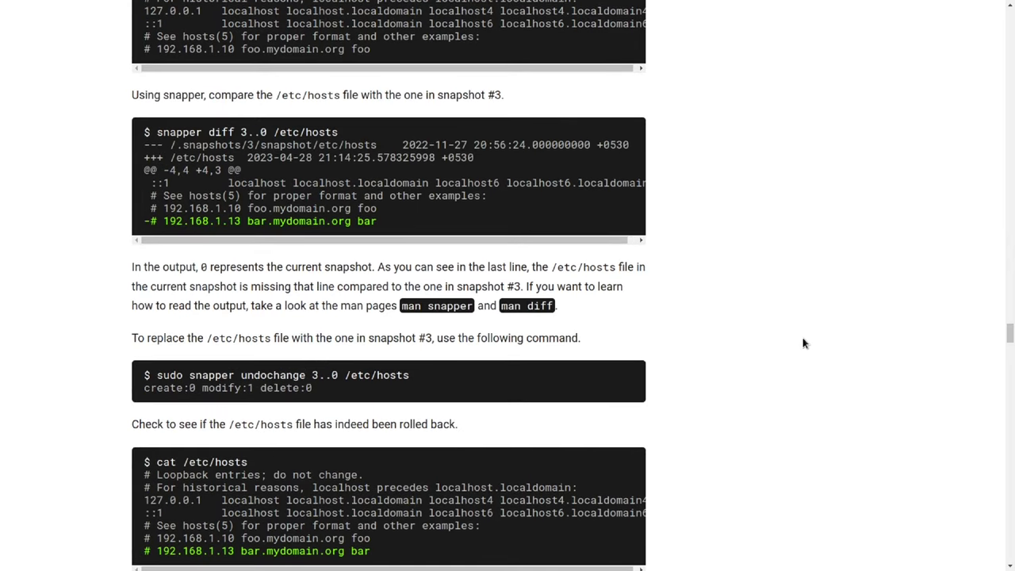
scroll(803, 342, down, 1)
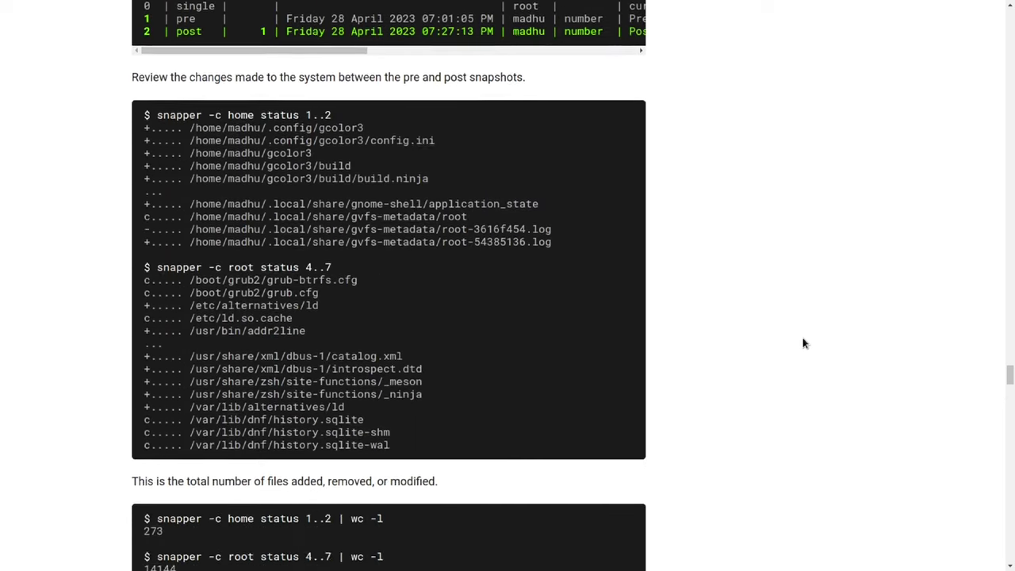
scroll(802, 343, down, 4)
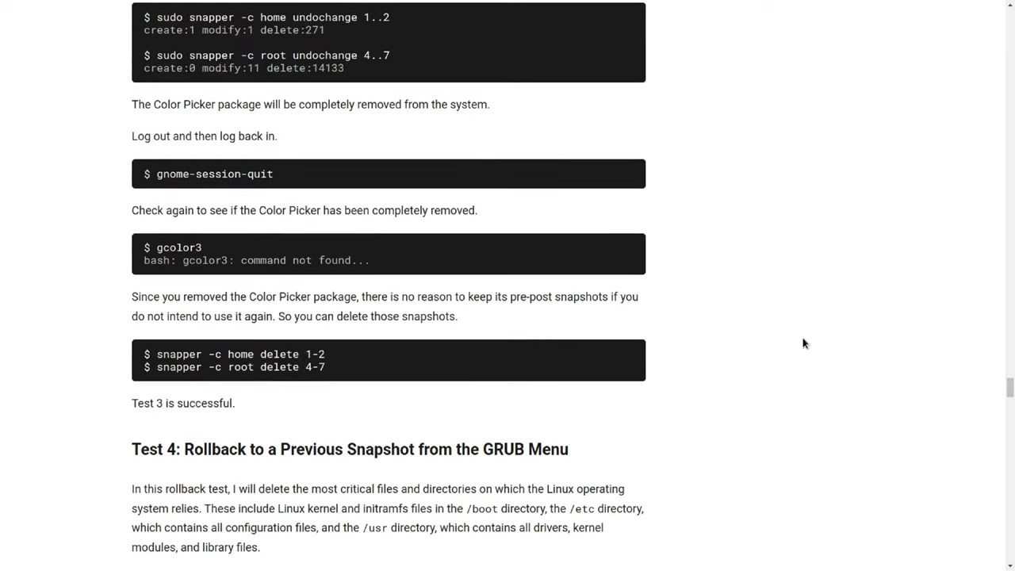
scroll(803, 342, down, 3)
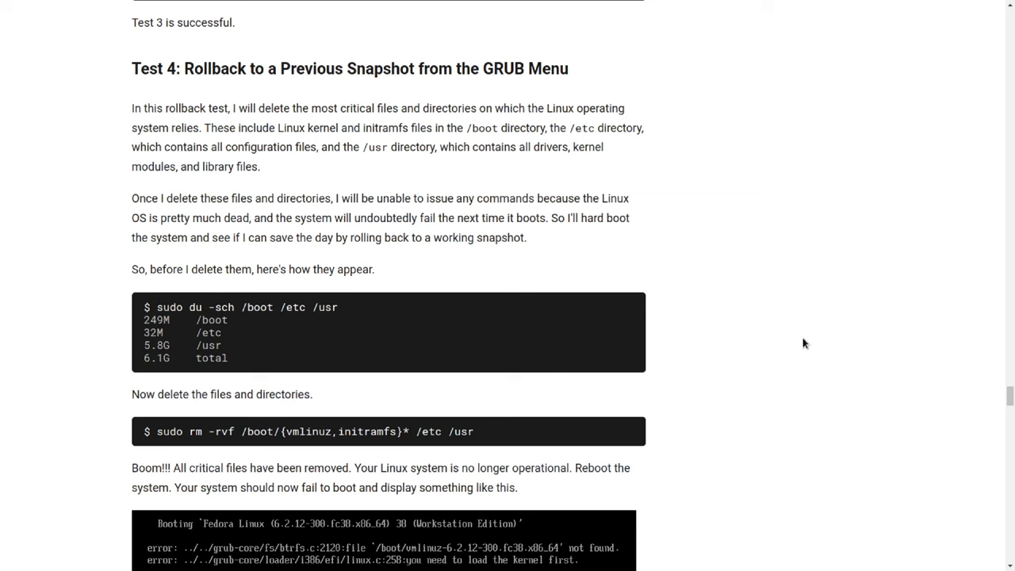
scroll(802, 343, down, 7)
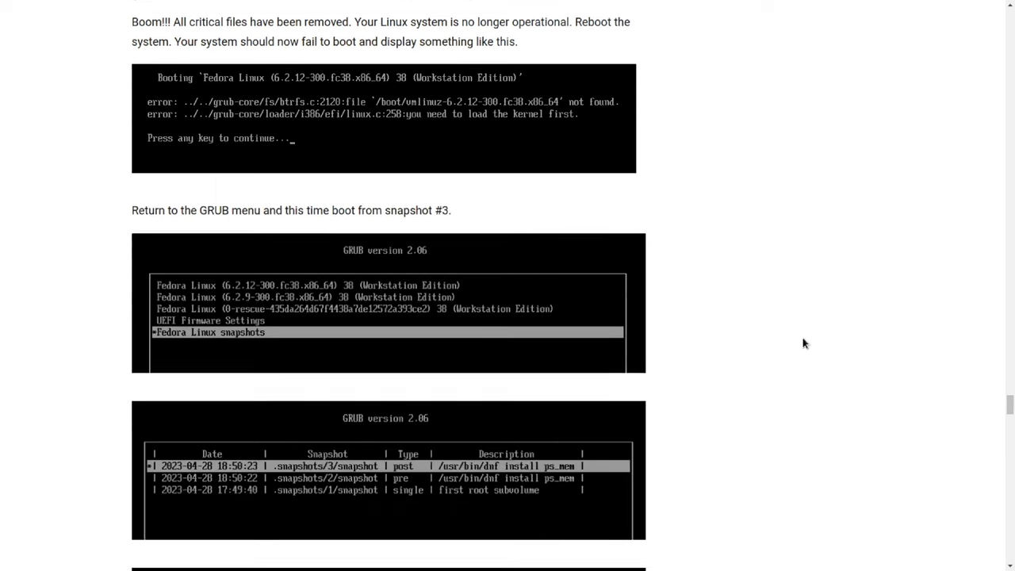
scroll(803, 342, down, 7)
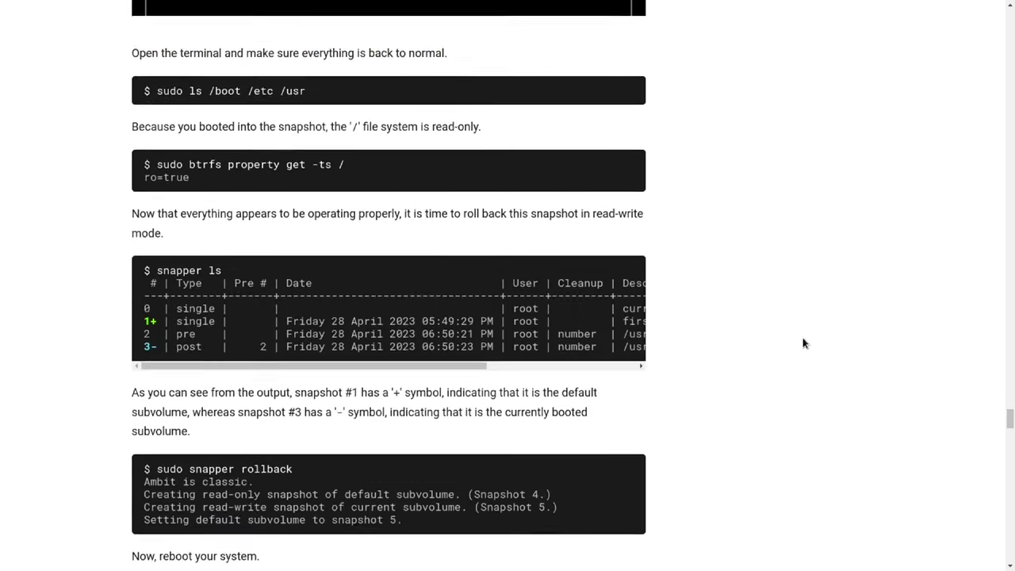
scroll(802, 343, down, 6)
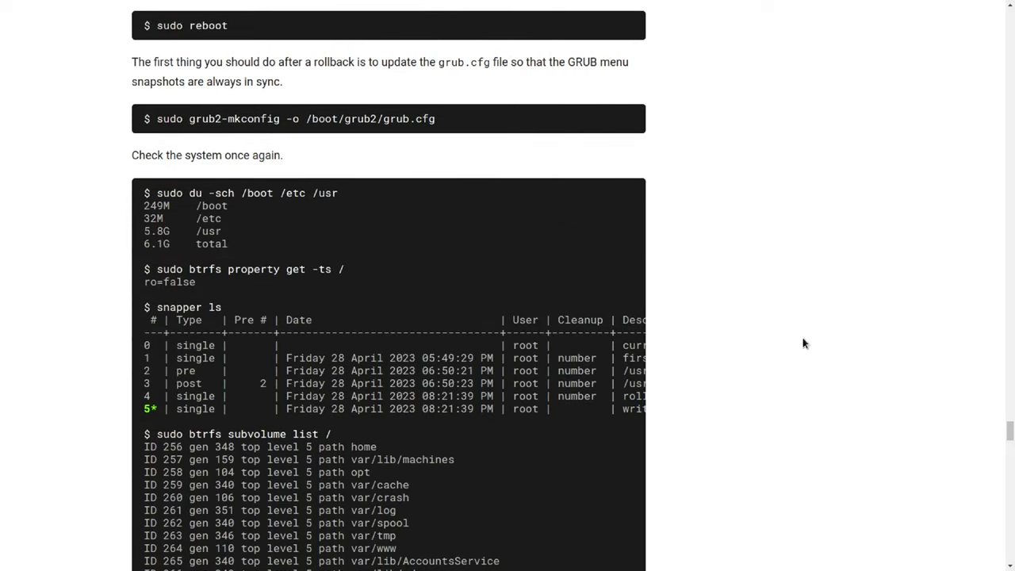
scroll(802, 343, down, 2)
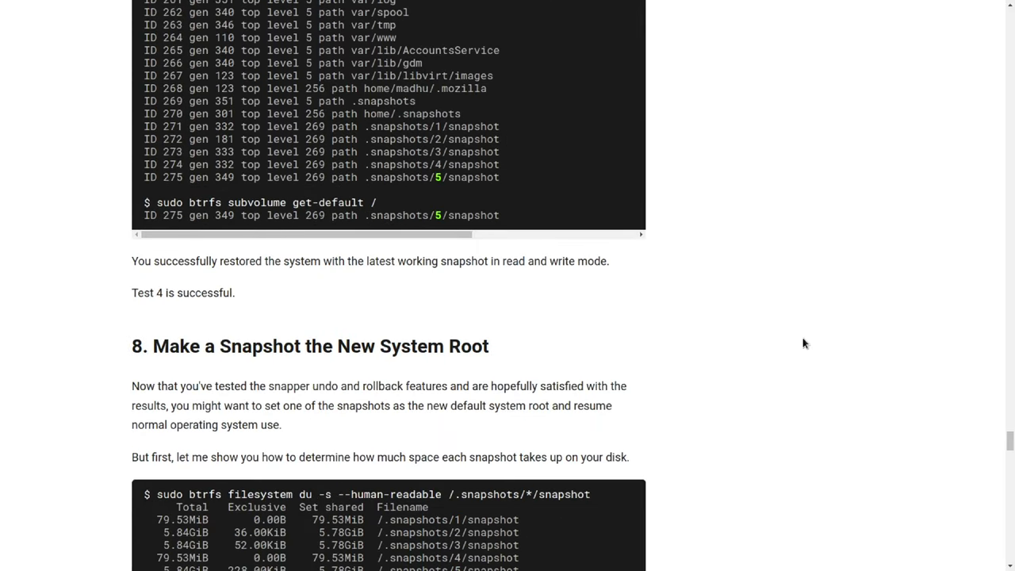